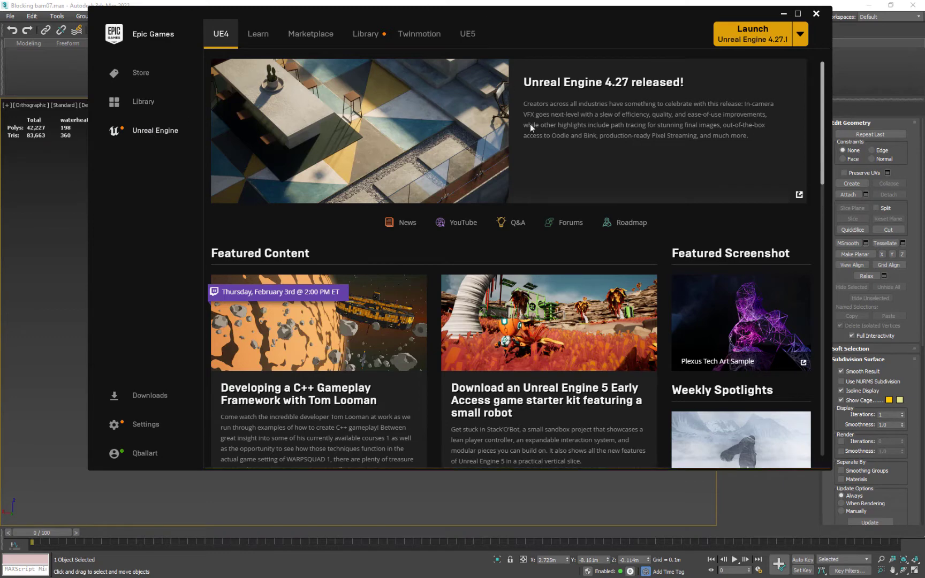
Launch Unreal Engine 5.0.0 Early Access 2 from the installed engine versions in the Unreal Engine library
{"action": "left_click", "coordinate": [478, 37]}
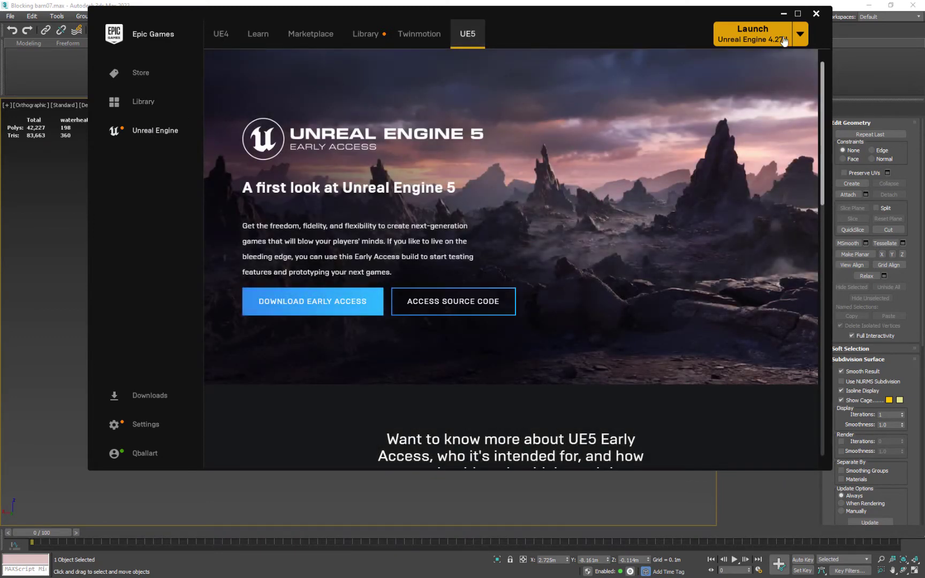
{"action": "left_click", "coordinate": [139, 102]}
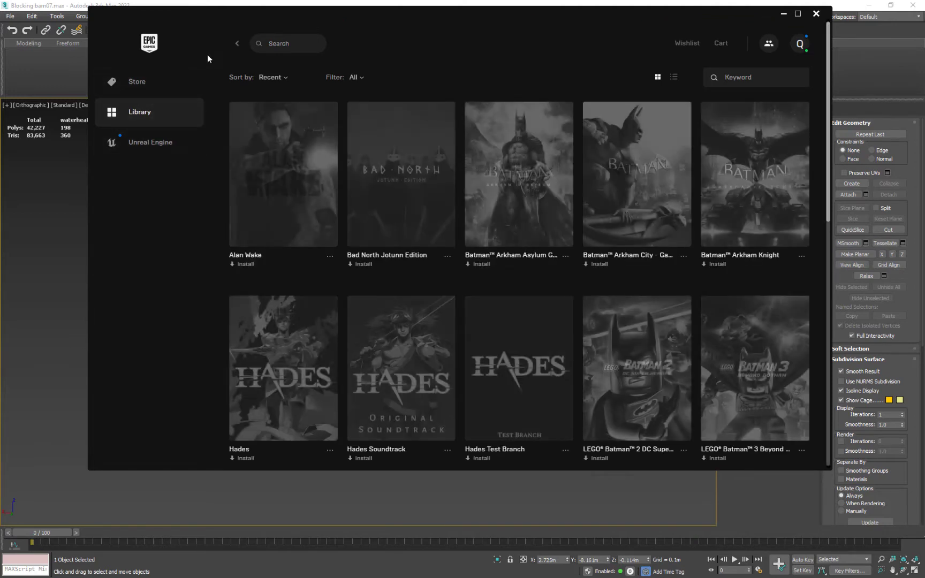
{"action": "left_click", "coordinate": [237, 43]}
{"action": "left_click", "coordinate": [154, 144]}
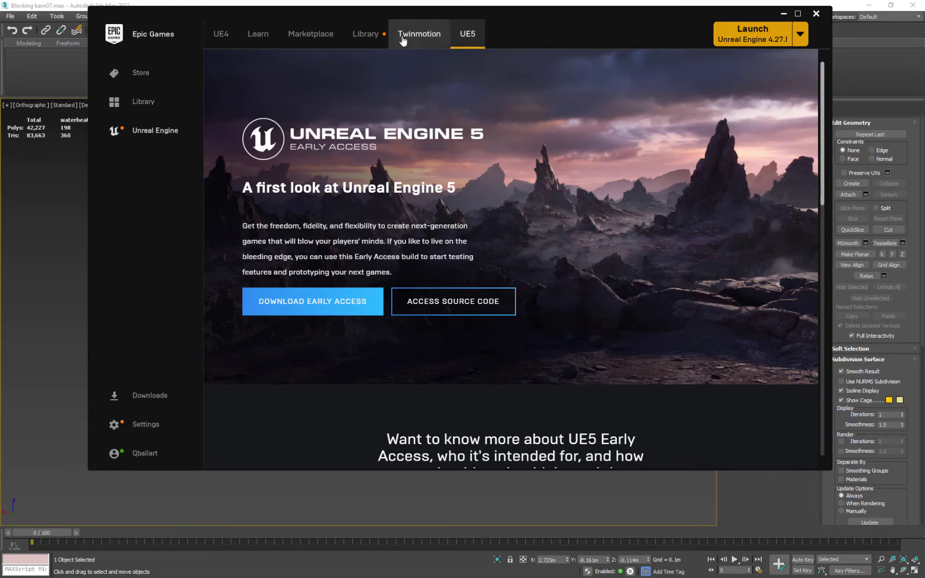
{"action": "left_click", "coordinate": [373, 37]}
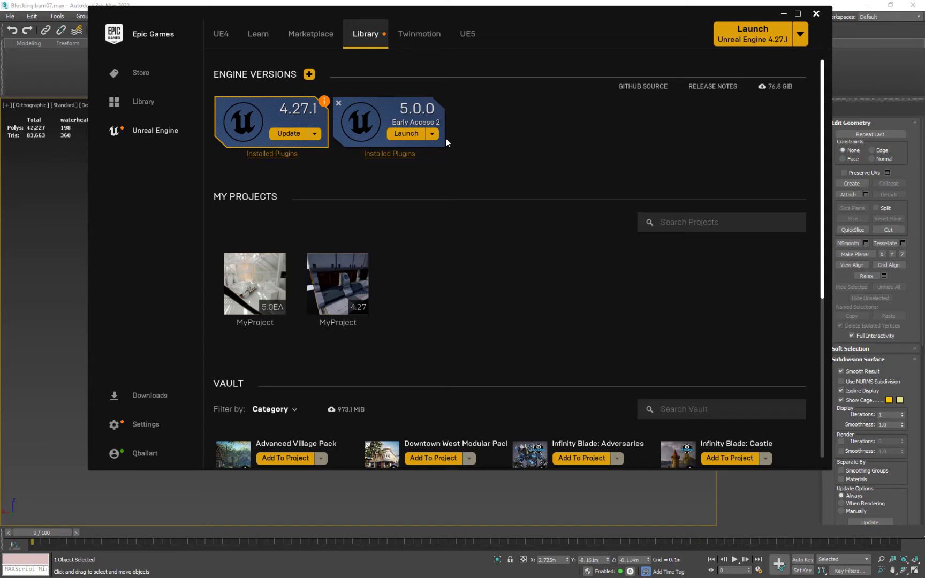
{"action": "left_click", "coordinate": [405, 133]}
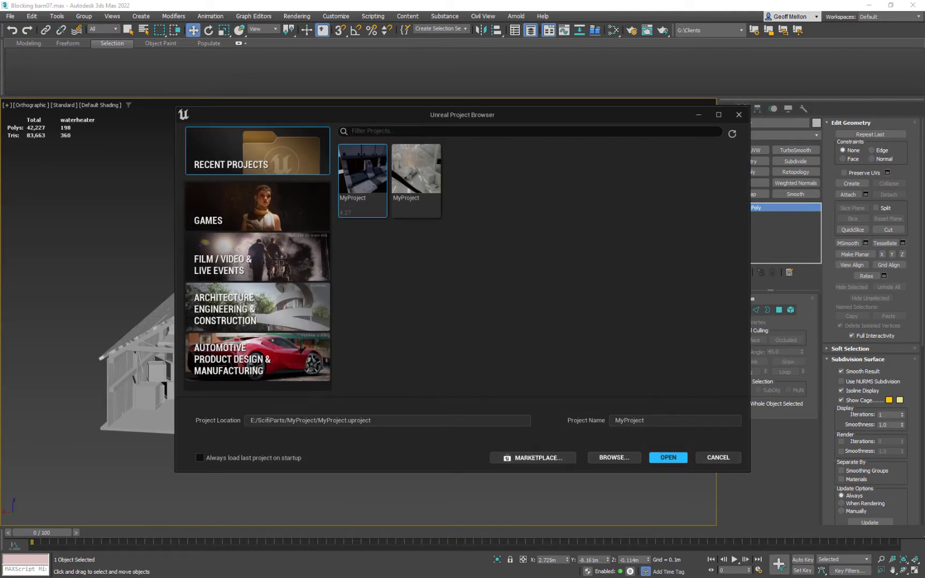
Choose the Third Person games template and set the project location to D:\ACC Classes\Spring 2022\3dmr3
{"action": "left_click", "coordinate": [256, 210]}
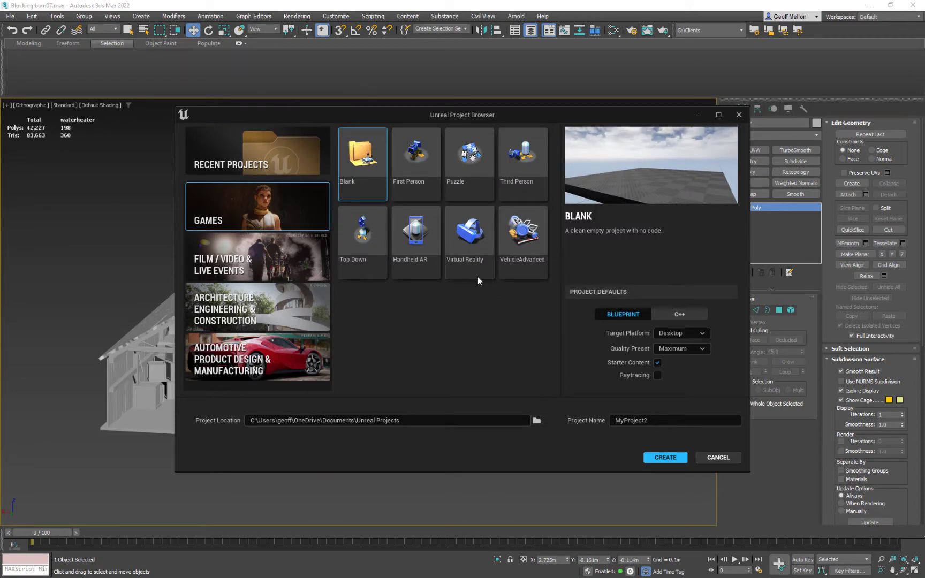
{"action": "left_click", "coordinate": [530, 157]}
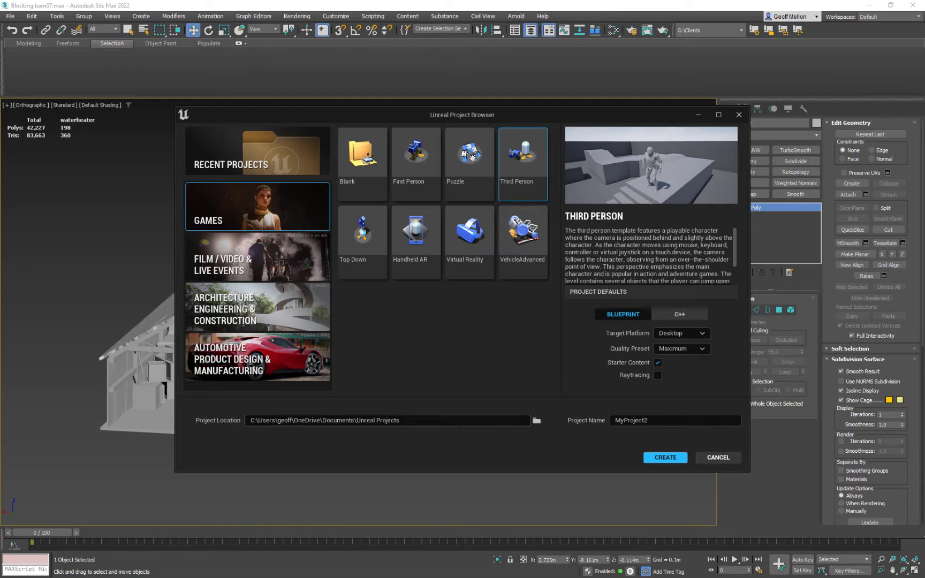
{"action": "left_click", "coordinate": [537, 421]}
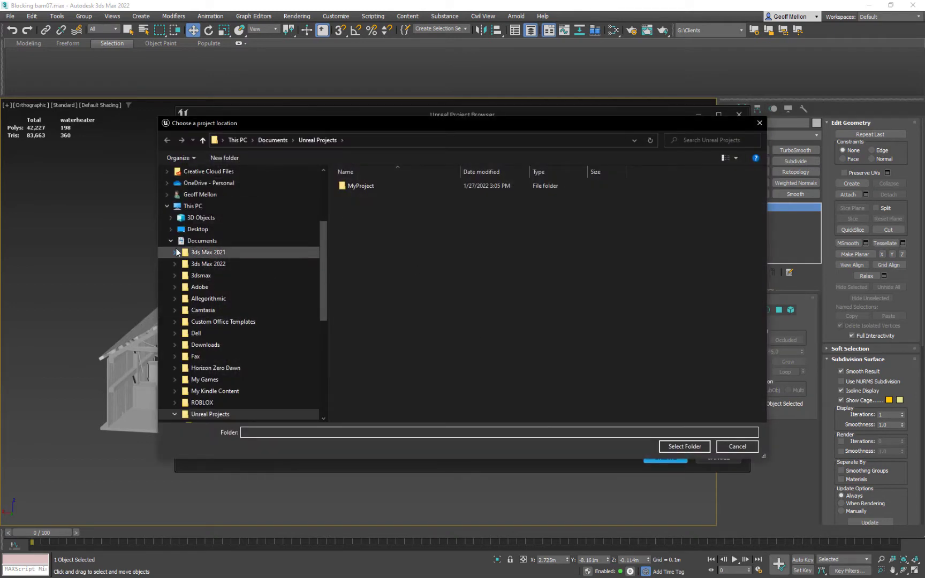
{"action": "left_click", "coordinate": [170, 240]}
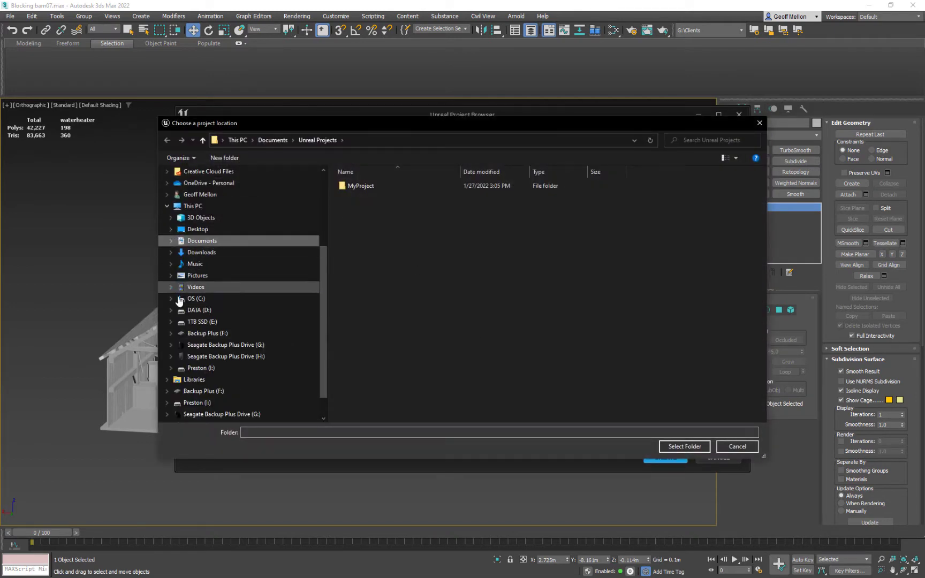
{"action": "left_click", "coordinate": [199, 310]}
{"action": "double_click", "coordinate": [367, 206]}
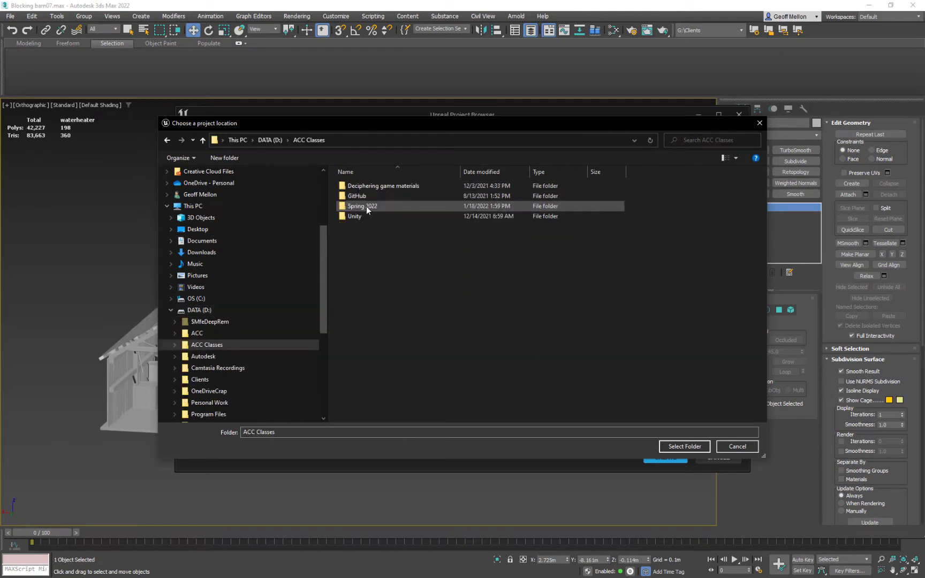
{"action": "double_click", "coordinate": [363, 207]}
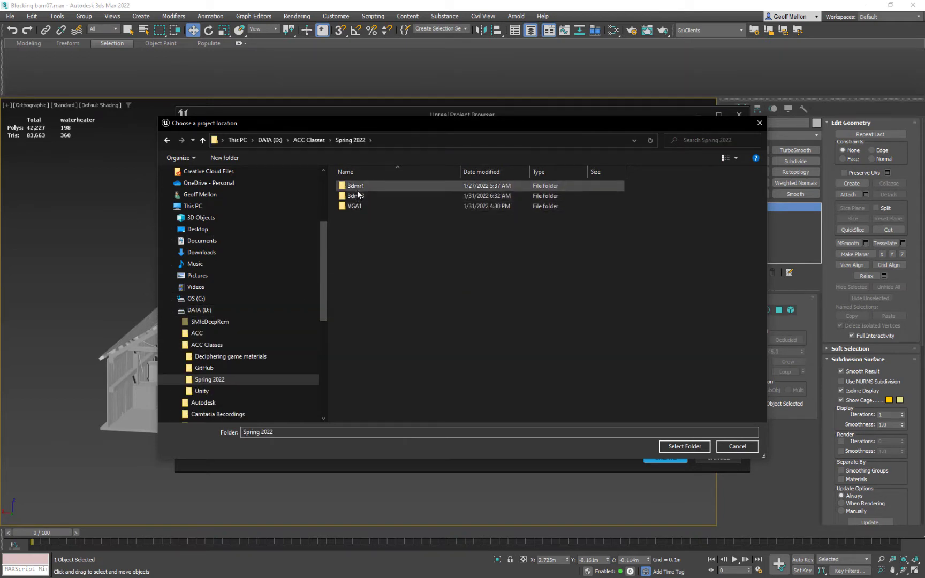
{"action": "double_click", "coordinate": [356, 196]}
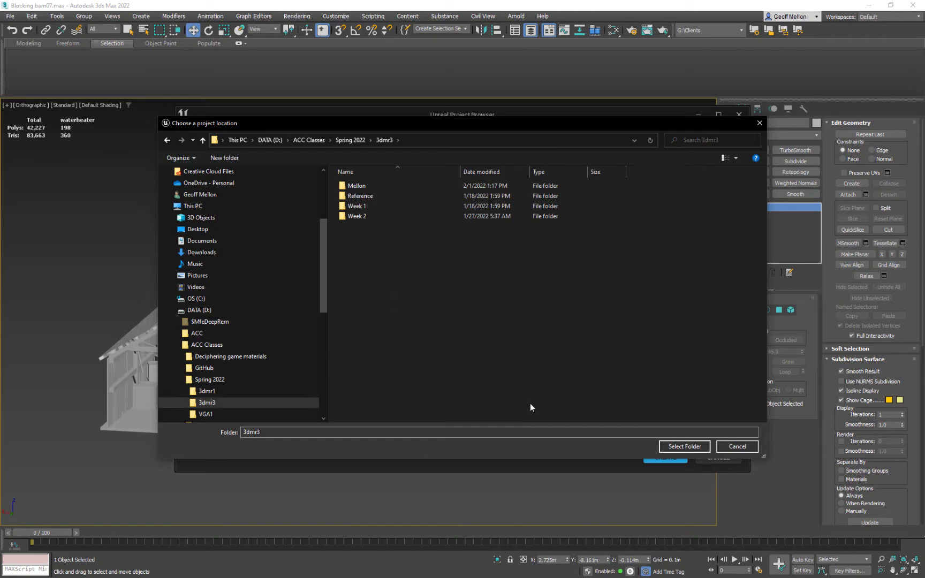
{"action": "left_click", "coordinate": [684, 446]}
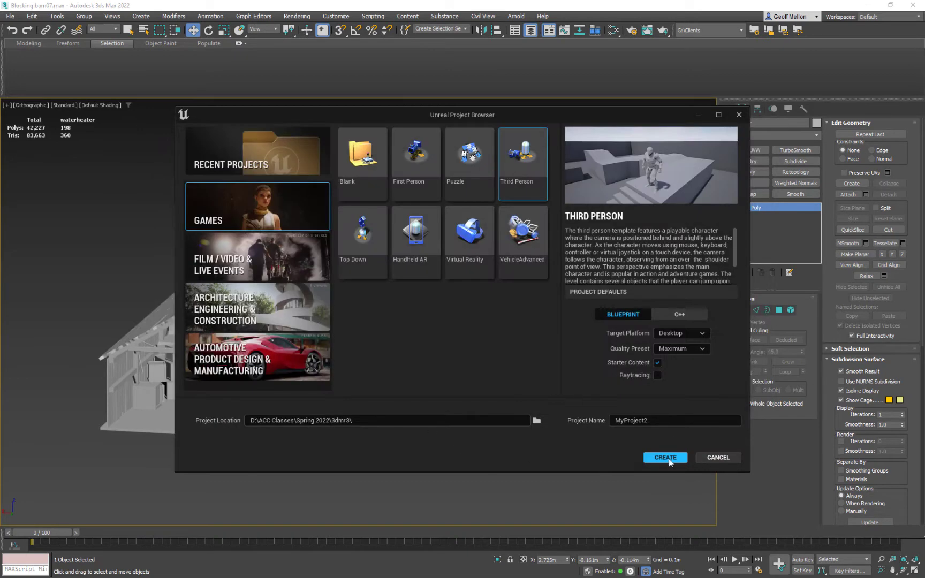
Name the project BarnCar and create it
{"action": "left_click", "coordinate": [693, 420]}
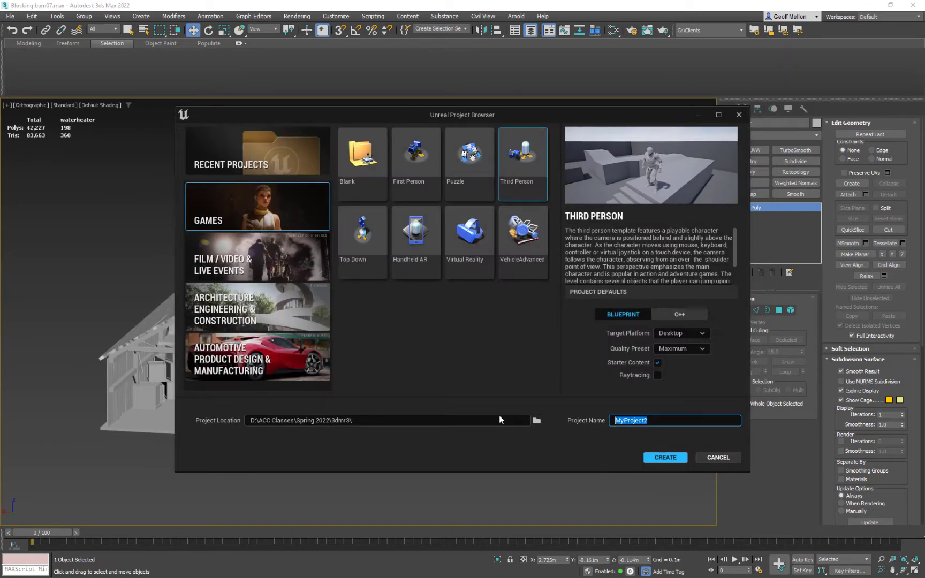
{"action": "type", "text": "Barn"}
{"action": "type", "text": "nCar"}
{"action": "left_click", "coordinate": [666, 458]}
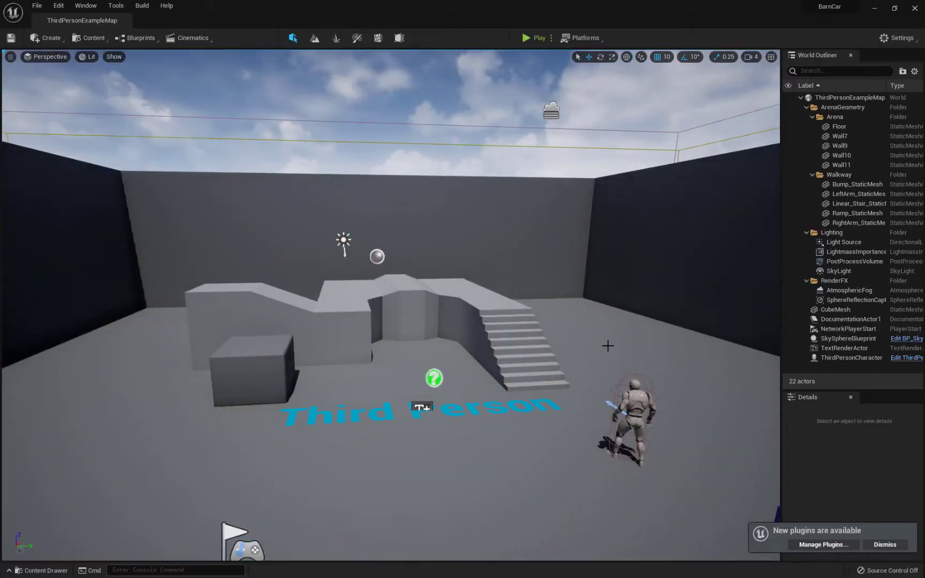
Play-test the third-person example map by running the character around the arena, and end the play session
{"action": "right_click_drag", "start_coordinate": [608, 346], "coordinate": [591, 372]}
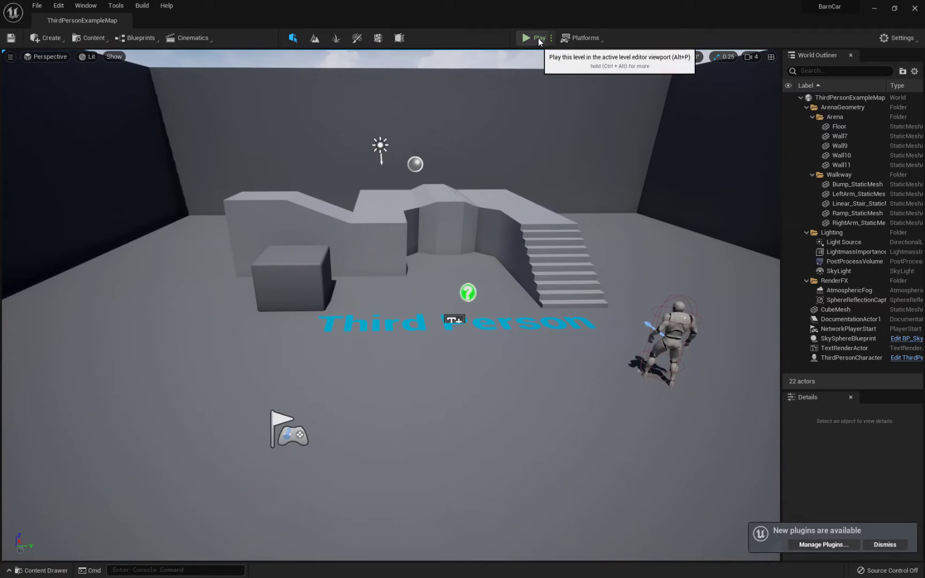
{"action": "left_click", "coordinate": [538, 38]}
{"action": "left_click", "coordinate": [621, 363]}
{"action": "key", "text": "w"}
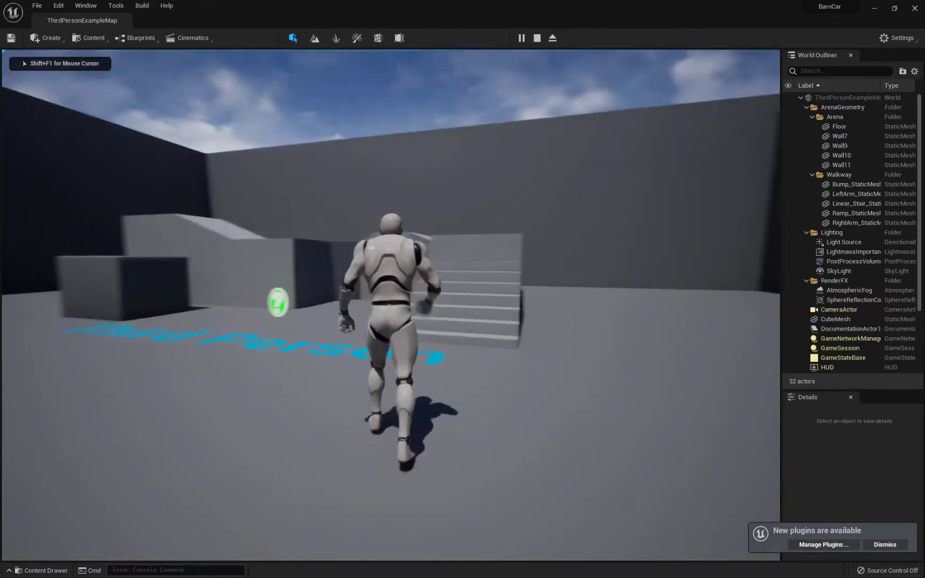
{"action": "key", "text": "w"}
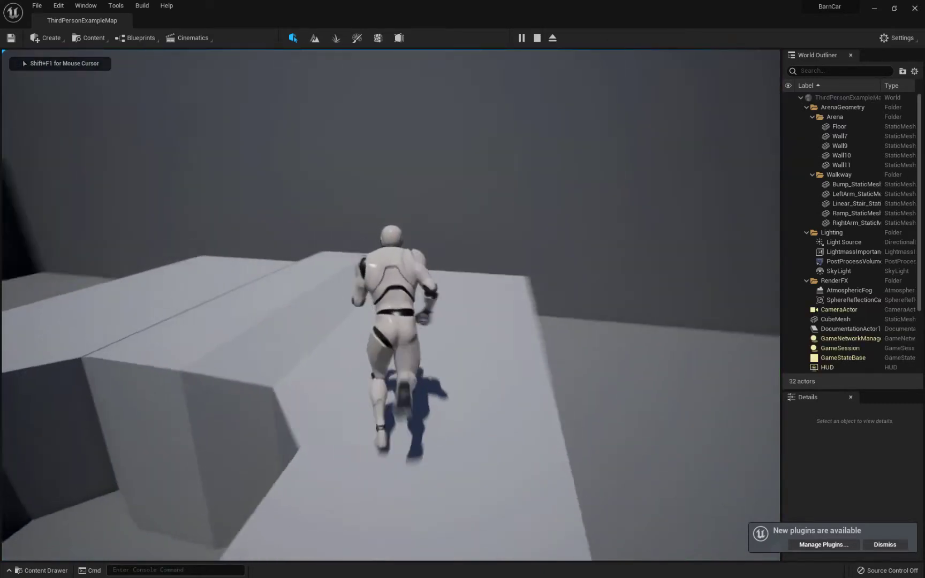
{"action": "key", "text": "w"}
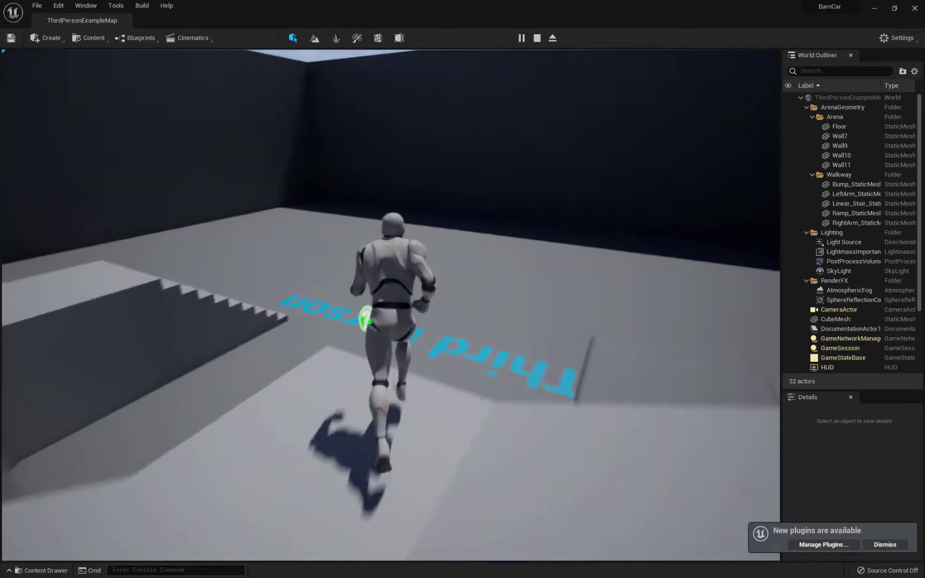
{"action": "key", "text": "w"}
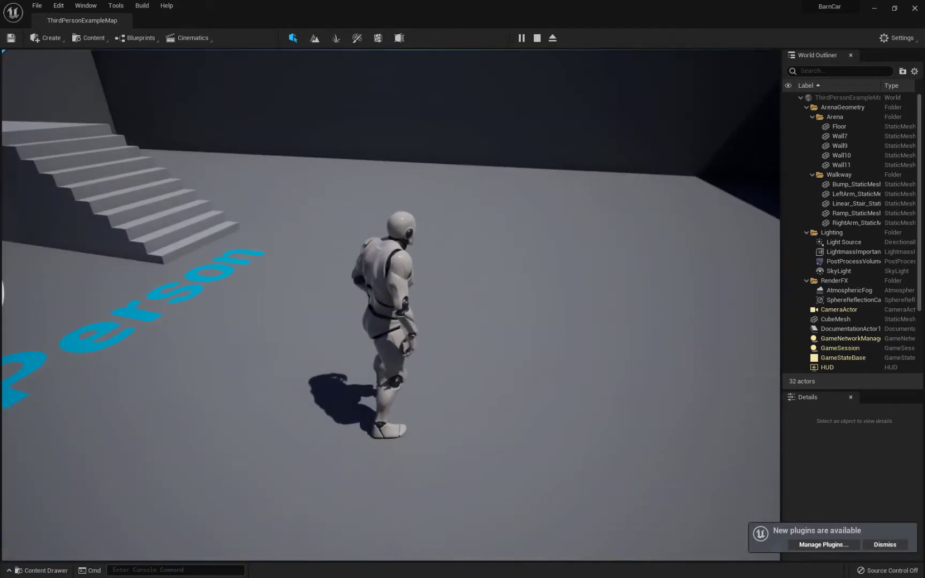
{"action": "key", "text": "Escape"}
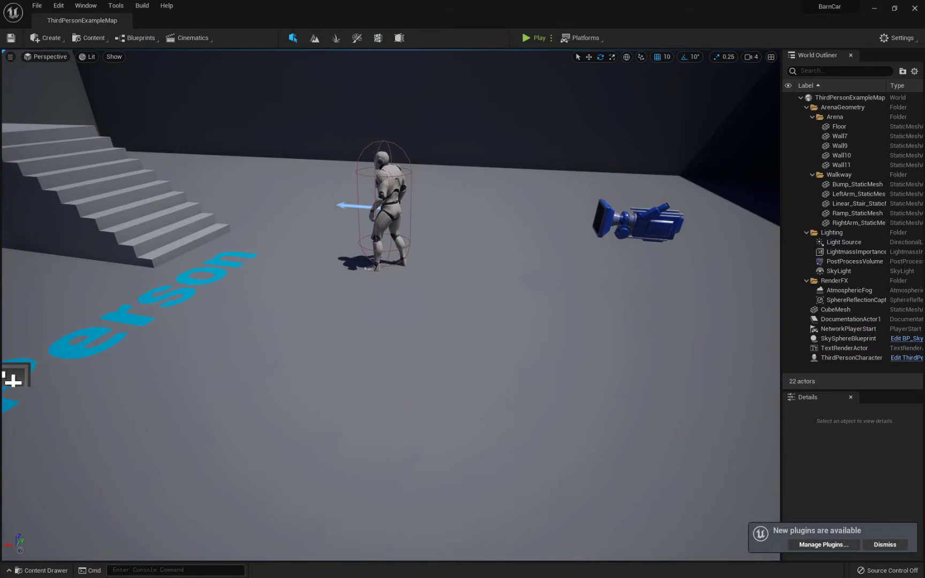
{"action": "right_click_drag", "start_coordinate": [565, 184], "coordinate": [440, 184]}
{"action": "scroll", "coordinate": [565, 183], "scroll_direction": "down", "scroll_amount": 5}
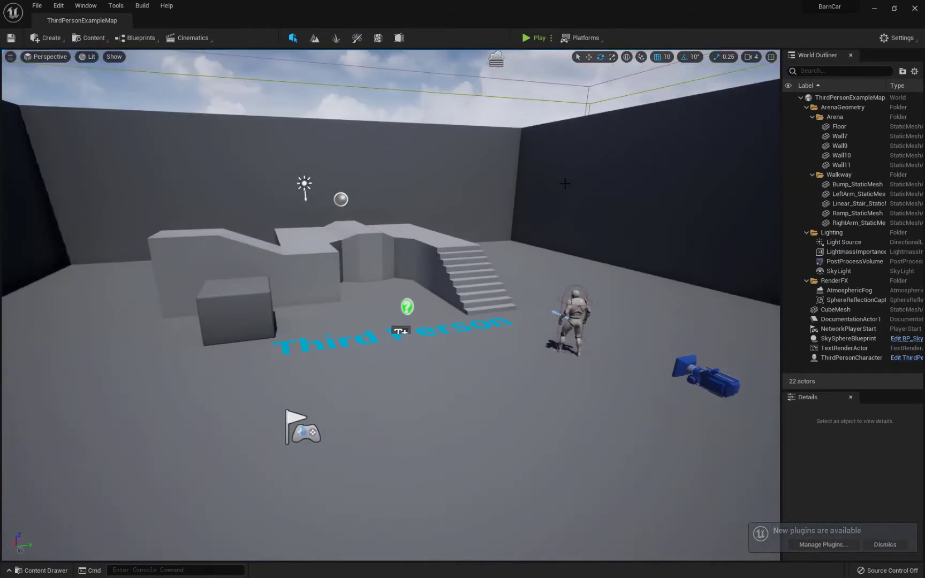
{"action": "right_click_drag", "start_coordinate": [565, 184], "coordinate": [409, 224]}
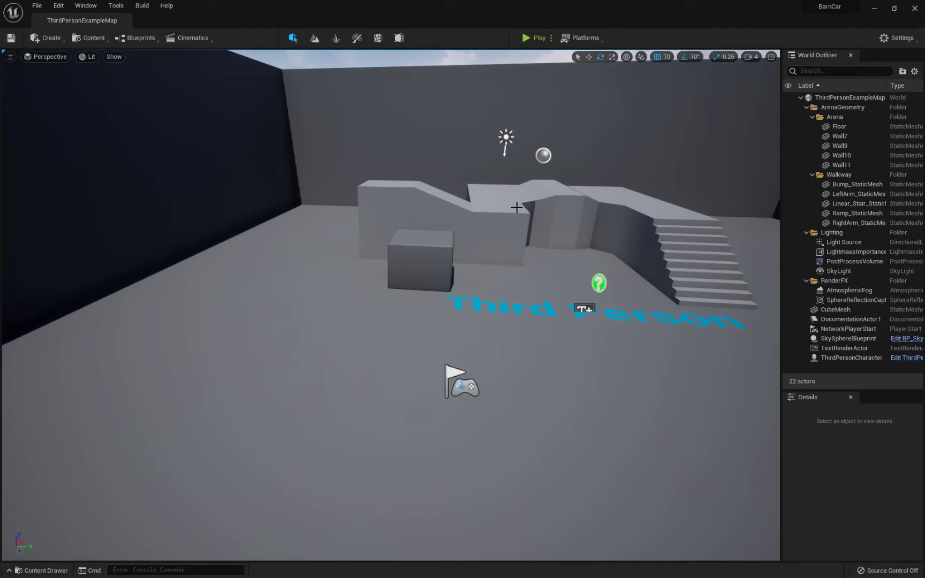
{"action": "right_click_drag", "start_coordinate": [515, 159], "coordinate": [530, 123]}
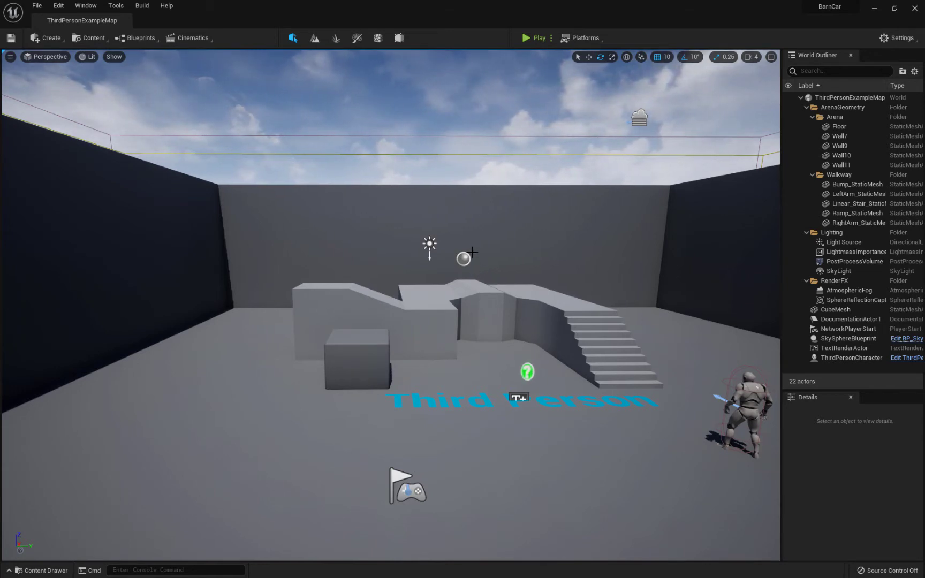
{"action": "mouse_move", "coordinate": [591, 256]}
{"action": "right_mouse_down"}
{"action": "mouse_move", "coordinate": [638, 281]}
{"action": "mouse_move", "coordinate": [573, 329]}
{"action": "mouse_move", "coordinate": [723, 351]}
{"action": "mouse_move", "coordinate": [777, 332]}
{"action": "mouse_move", "coordinate": [589, 248]}
{"action": "right_mouse_up"}
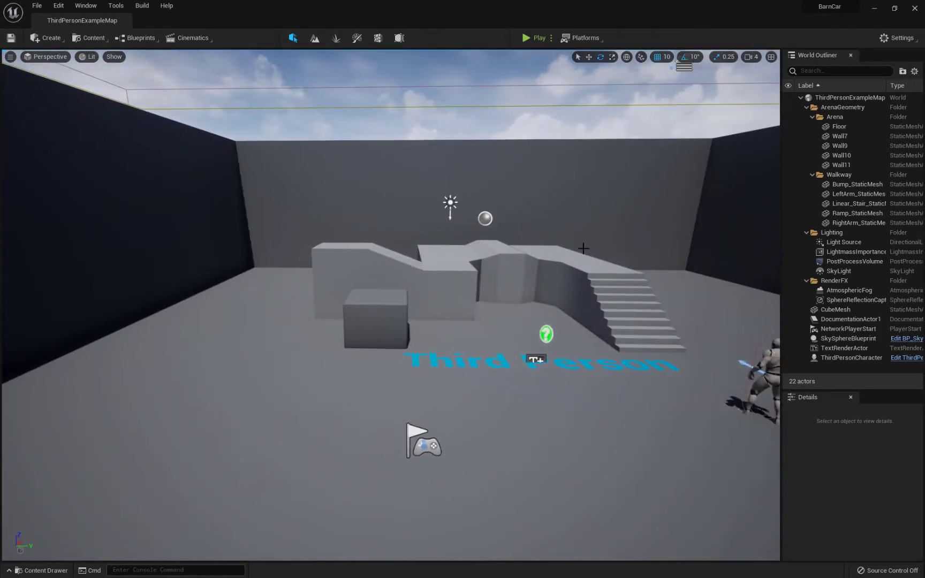
Rotate the sun light interactively through several directions, ending with it below the horizon so the arena is dark
{"action": "key", "text": "ctrl+l"}
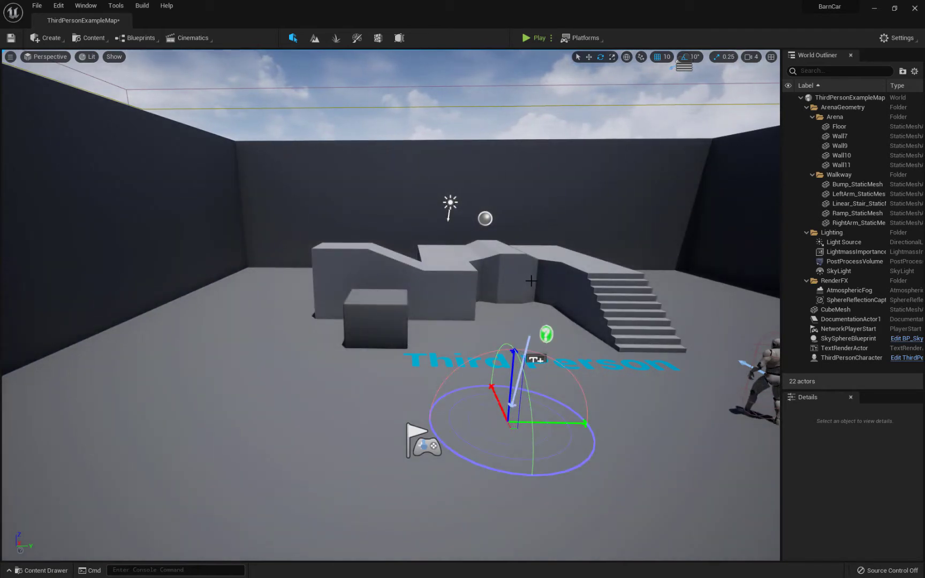
{"action": "key", "text": "ctrl+l"}
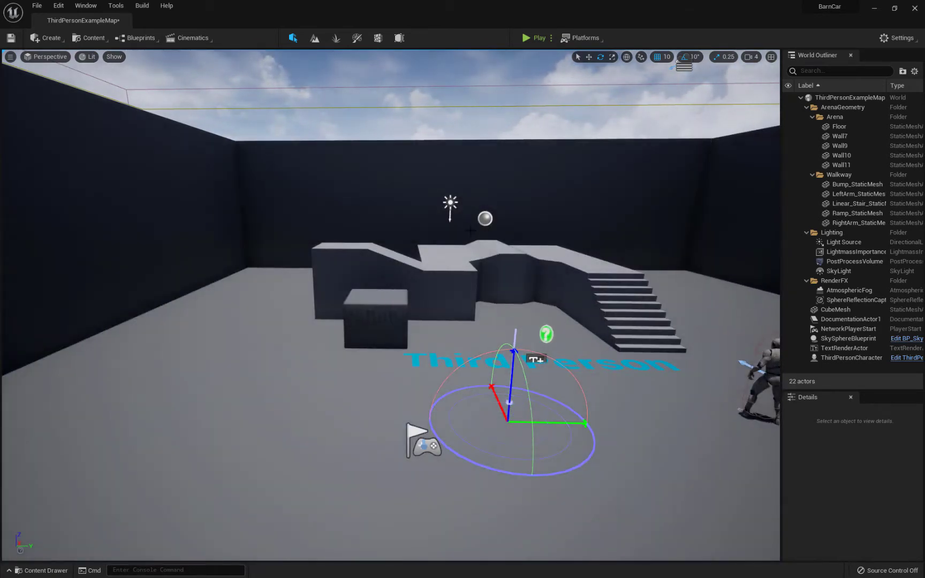
{"action": "key", "text": "ctrl+l"}
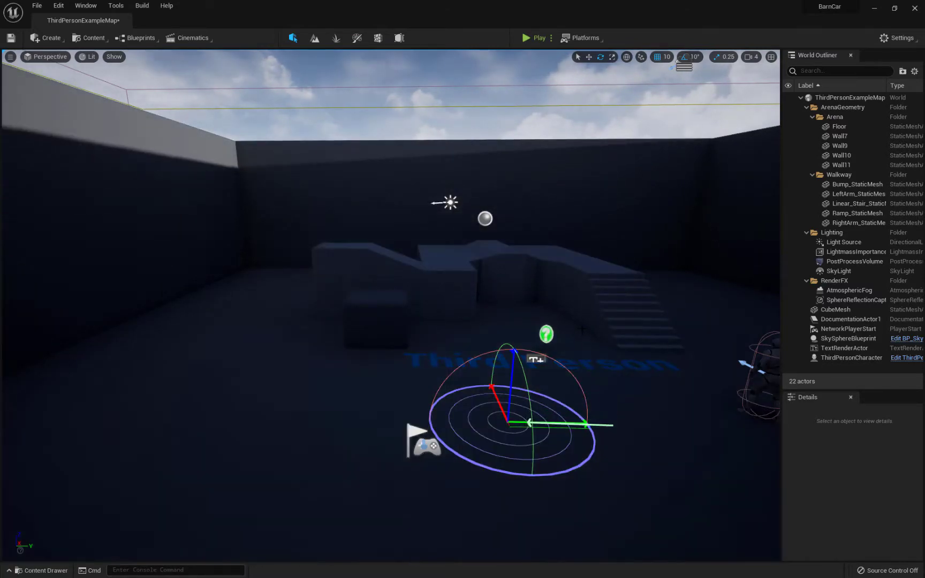
{"action": "key", "text": "ctrl+l"}
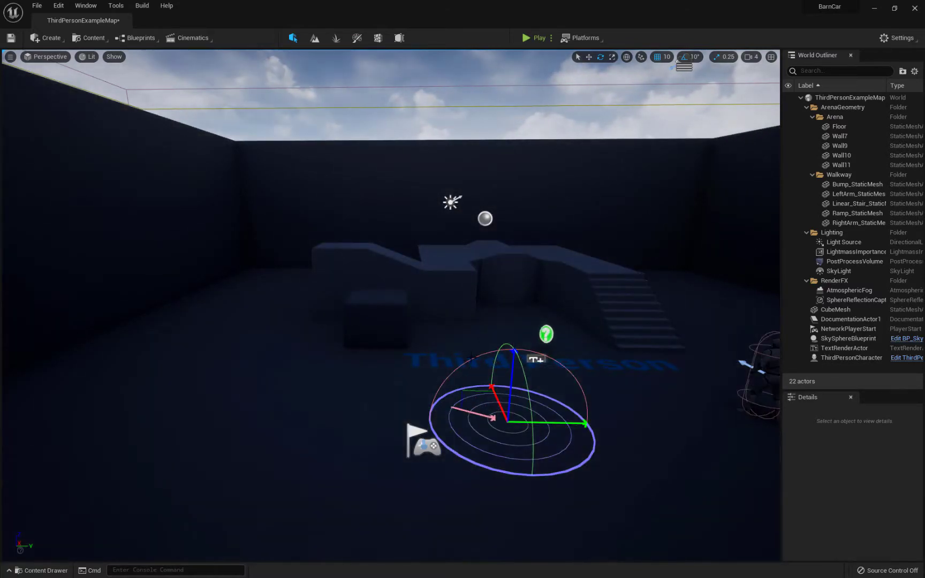
{"action": "key", "text": "ctrl+l"}
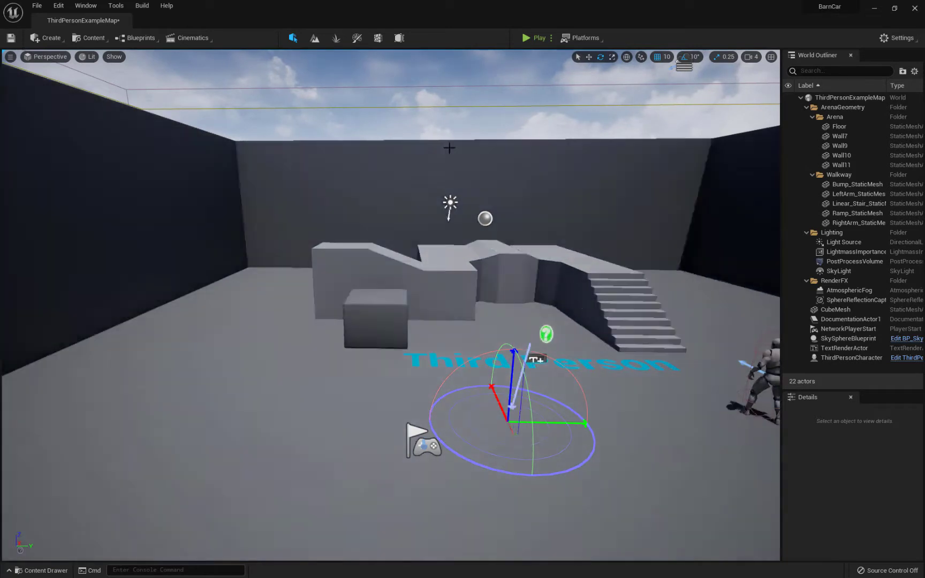
{"action": "key", "text": "ctrl+l"}
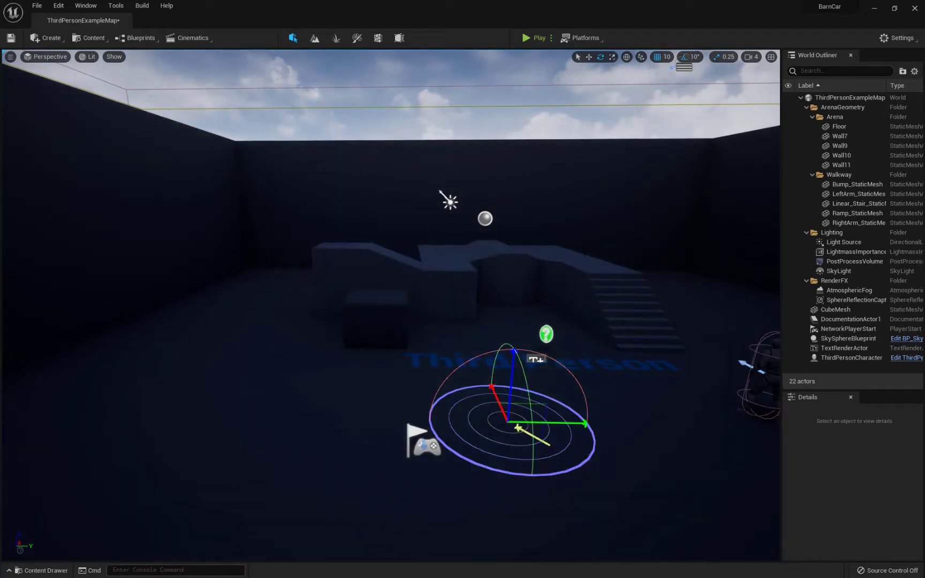
{"action": "scroll", "coordinate": [529, 221], "scroll_direction": "down", "scroll_amount": 2}
{"action": "scroll", "coordinate": [530, 221], "scroll_direction": "up", "scroll_amount": 1}
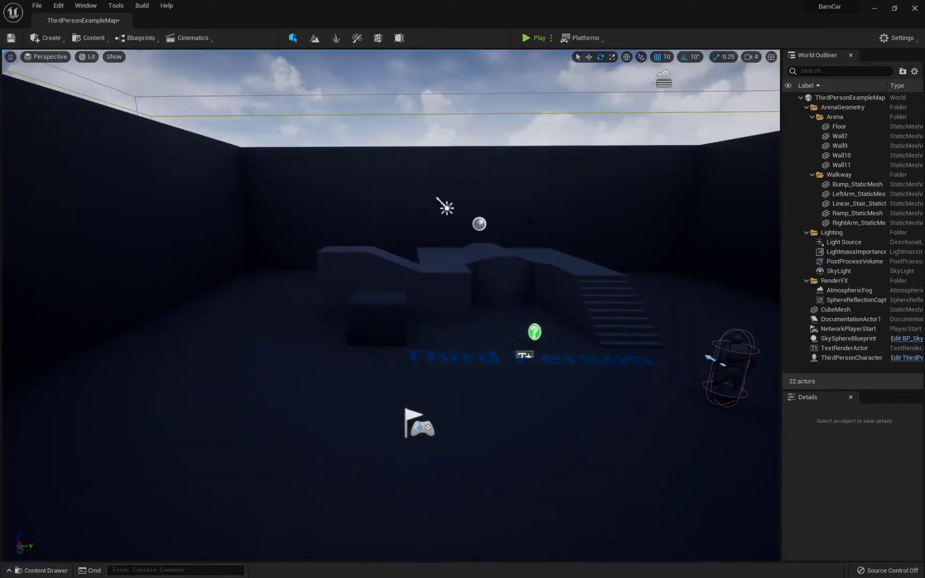
Create a new level from the TimeOfDay template, discarding the unsaved changes to ThirdPersonExampleMap
{"action": "left_click", "coordinate": [35, 9]}
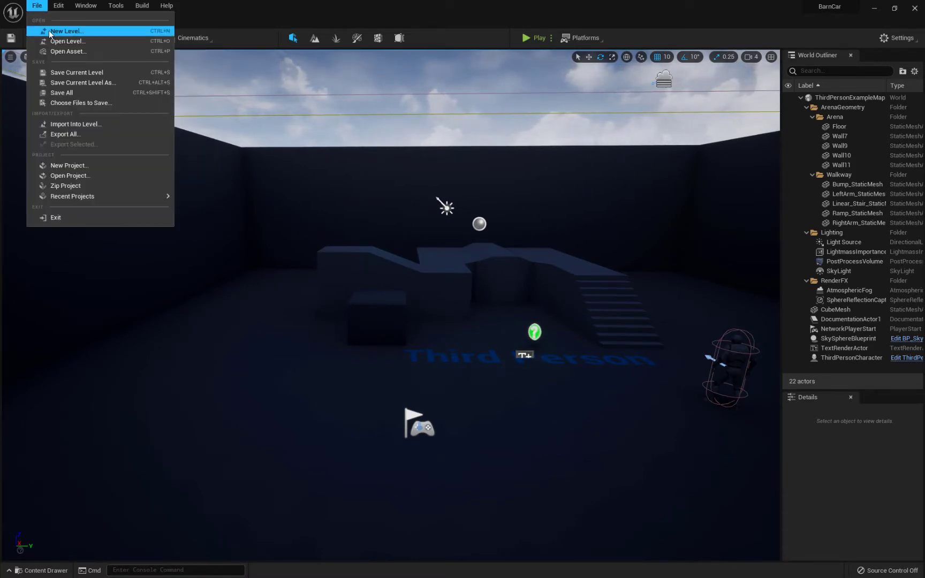
{"action": "left_click", "coordinate": [65, 31]}
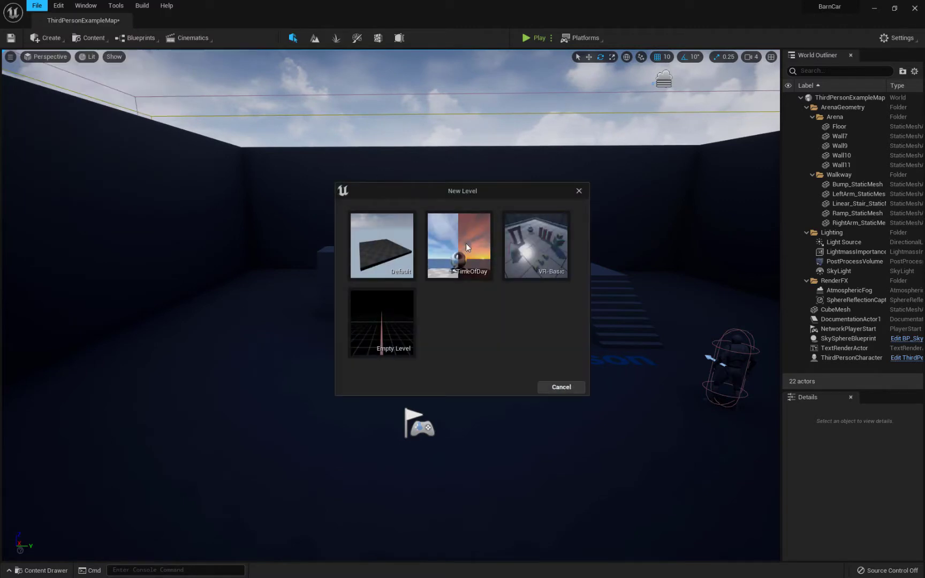
{"action": "left_click", "coordinate": [466, 247]}
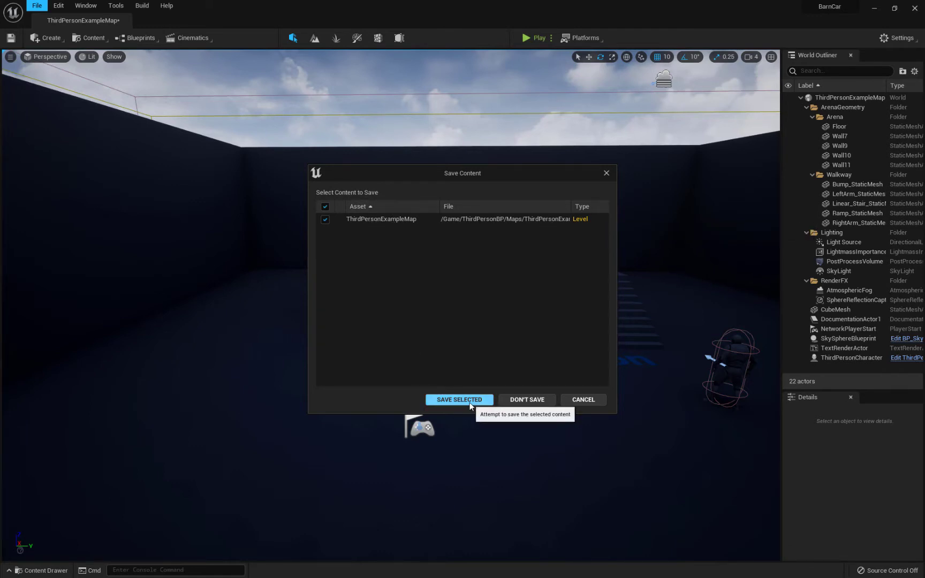
{"action": "left_click", "coordinate": [528, 400]}
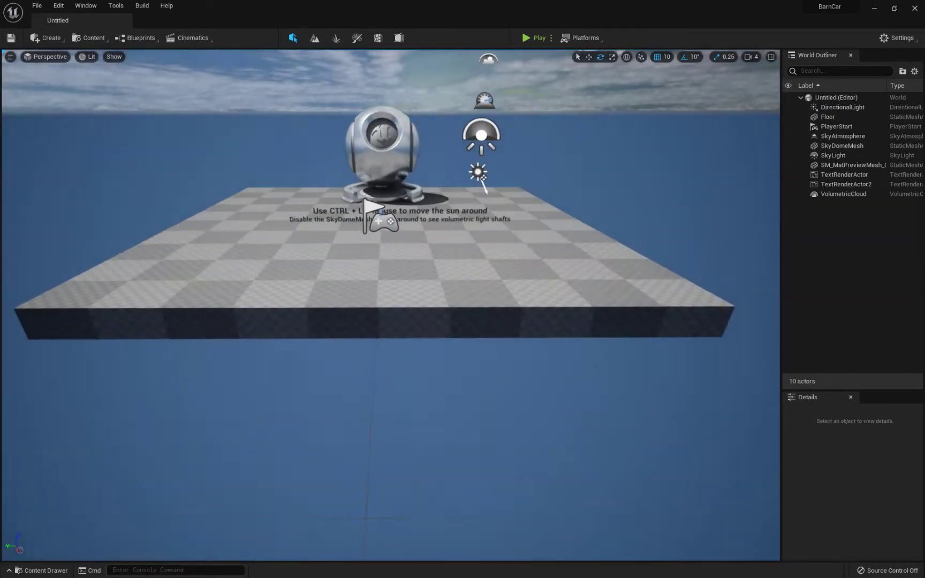
Switch the viewport to game view so the light, sky and player start icons are hidden
{"action": "right_click_drag", "start_coordinate": [552, 117], "coordinate": [554, 118]}
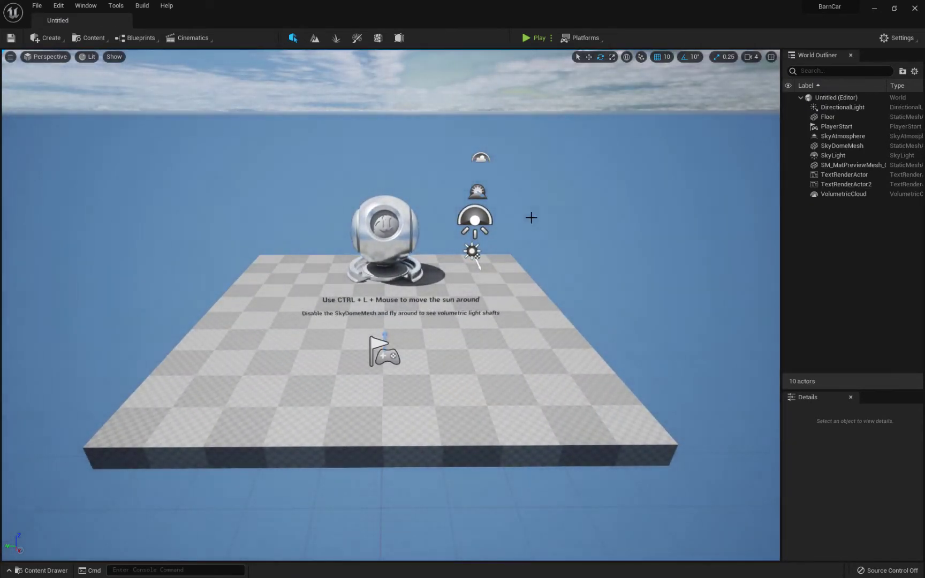
{"action": "key", "text": "g"}
{"action": "key", "text": "g"}
{"action": "key", "text": "g"}
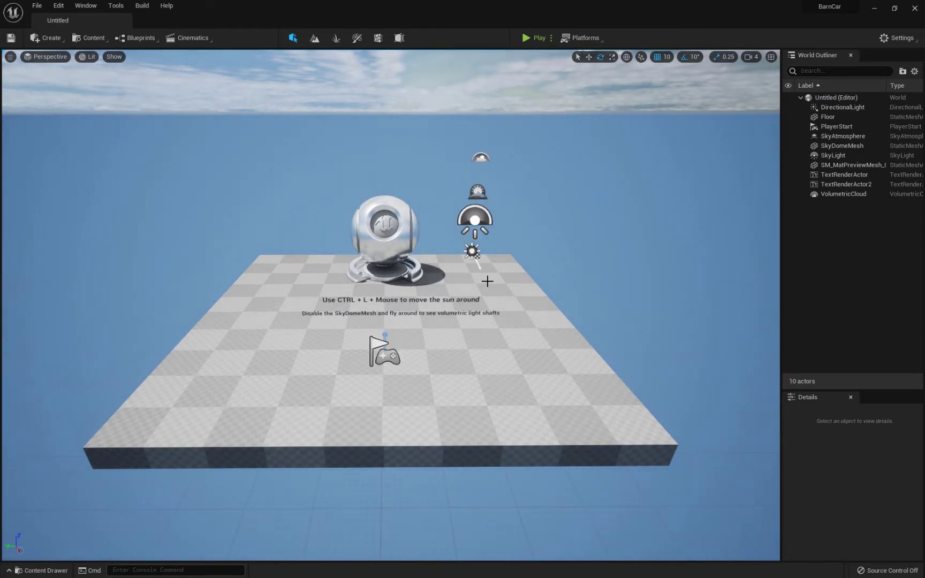
Delete the checkered floor and the material preview mesh standing on it from the level
{"action": "left_click", "coordinate": [412, 301]}
{"action": "left_click_drag", "start_coordinate": [613, 176], "coordinate": [646, 188]}
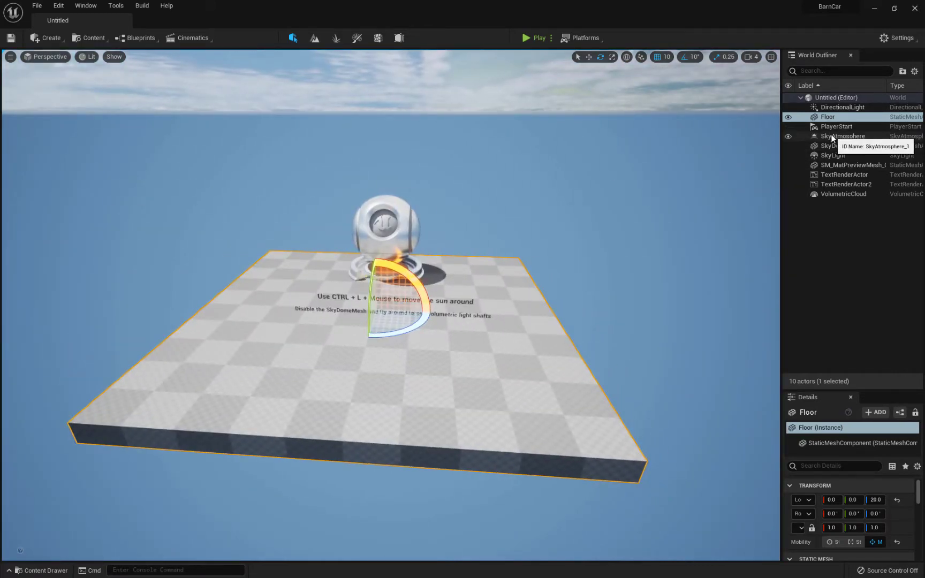
{"action": "key", "text": "Delete"}
{"action": "left_click", "coordinate": [384, 234]}
{"action": "key", "text": "Delete"}
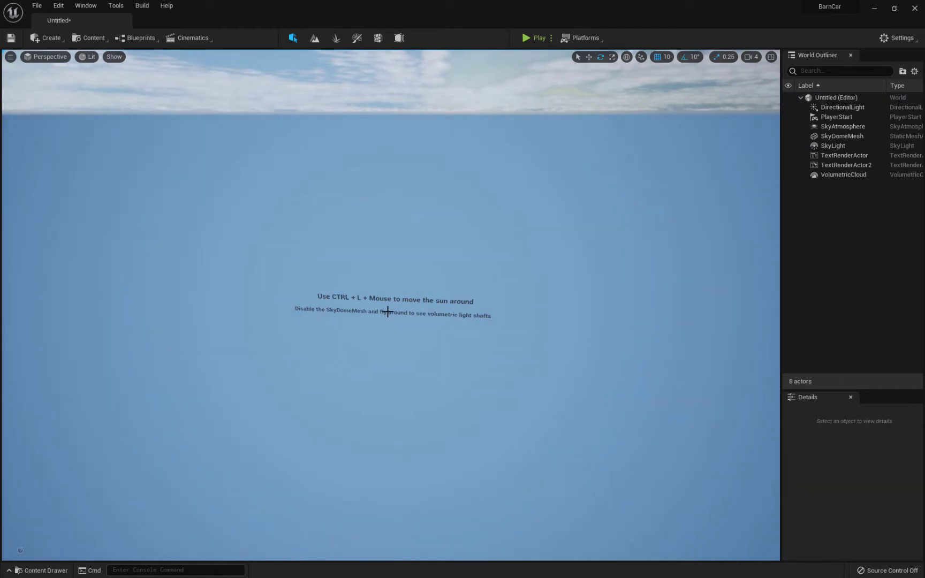
Delete both instruction text actors, about moving the sun and disabling the SkyDomeMesh, from the level
{"action": "left_click", "coordinate": [444, 304]}
{"action": "left_click", "coordinate": [446, 303]}
{"action": "key", "text": "Delete"}
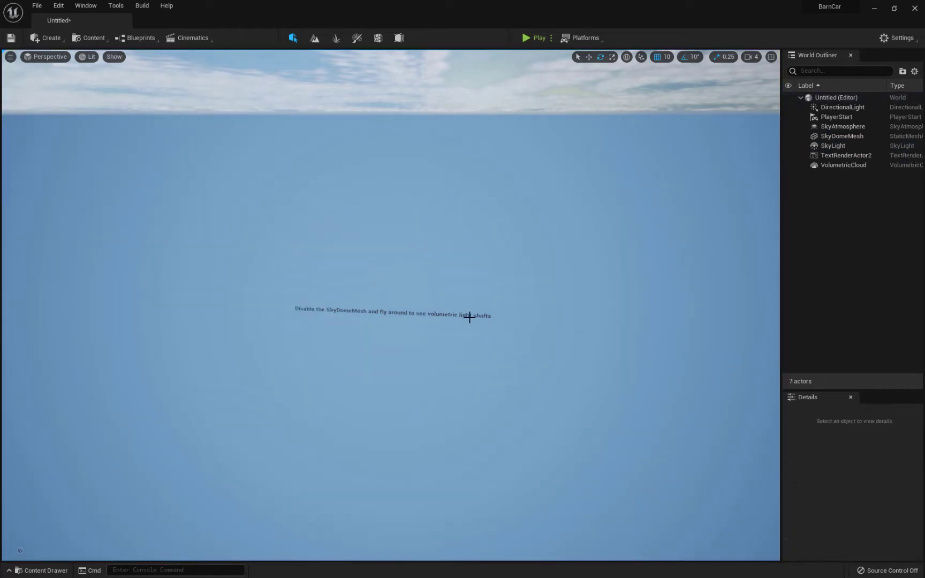
{"action": "left_click", "coordinate": [479, 316]}
{"action": "key", "text": "Delete"}
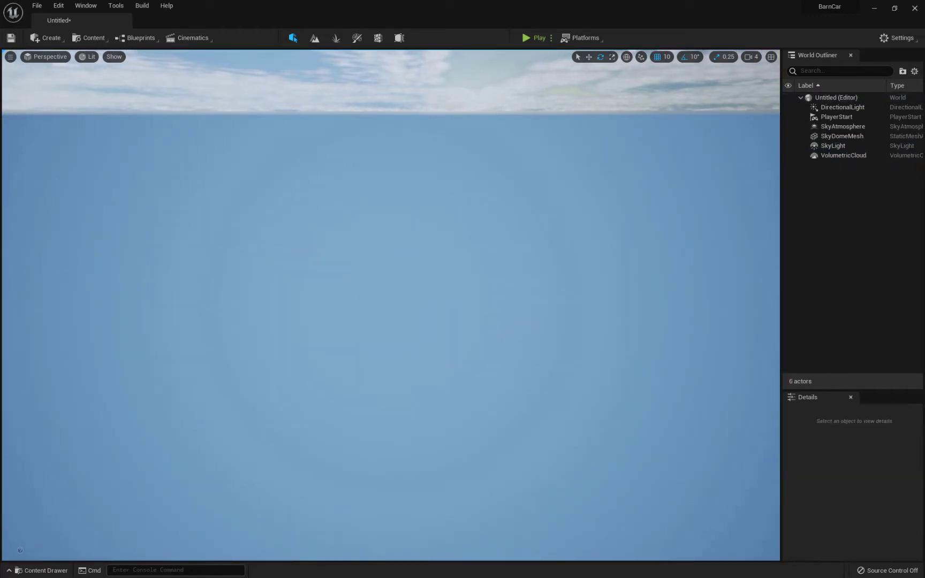
Dock the content browser in the editor layout below the viewport and enlarge it to show its folders
{"action": "left_click", "coordinate": [18, 572]}
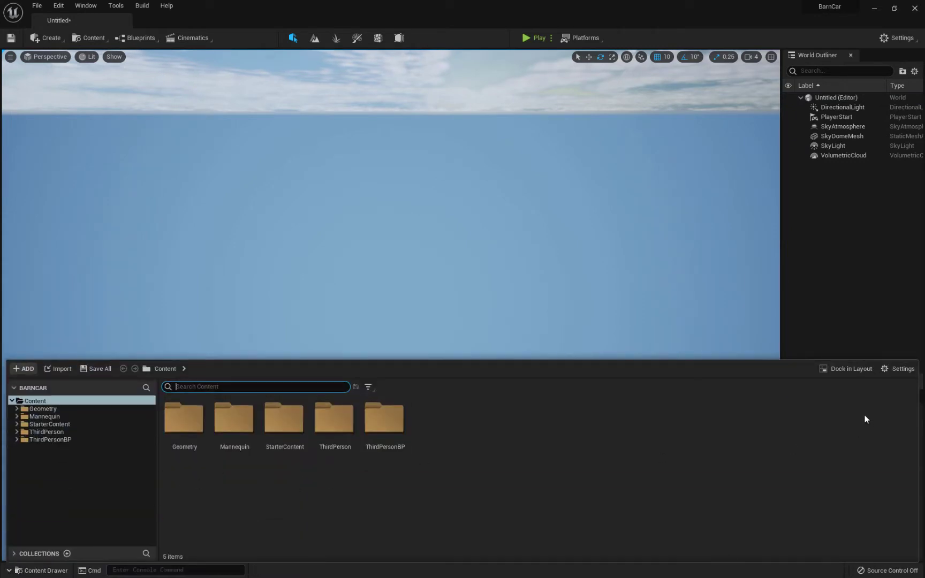
{"action": "left_click", "coordinate": [848, 369]}
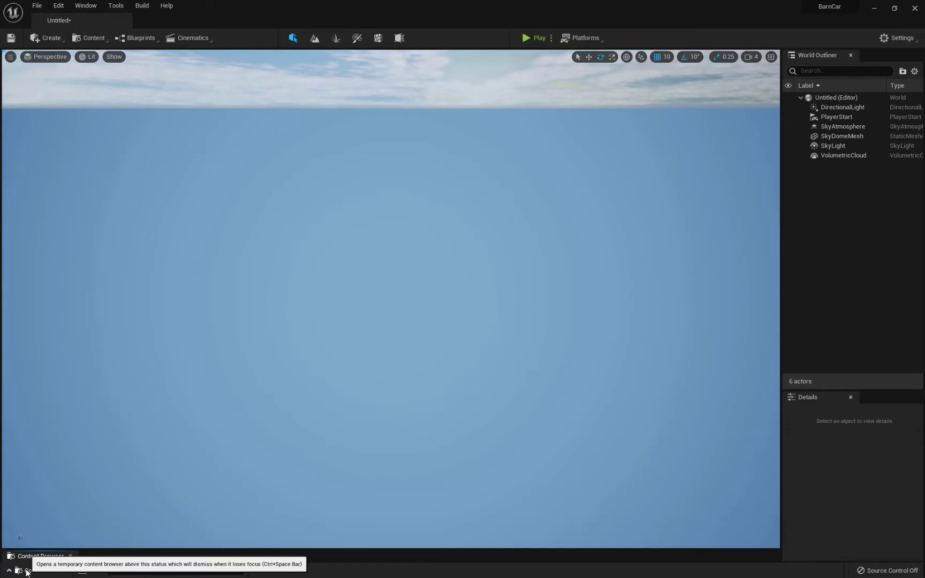
{"action": "left_click_drag", "start_coordinate": [45, 549], "coordinate": [107, 455]}
{"action": "left_click_drag", "start_coordinate": [392, 453], "coordinate": [397, 462]}
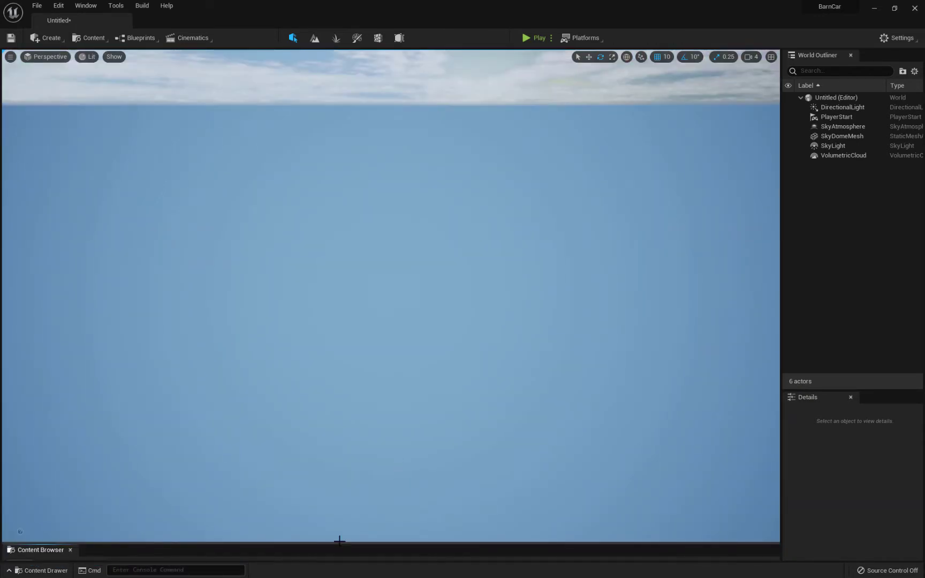
{"action": "left_click_drag", "start_coordinate": [341, 550], "coordinate": [364, 398]}
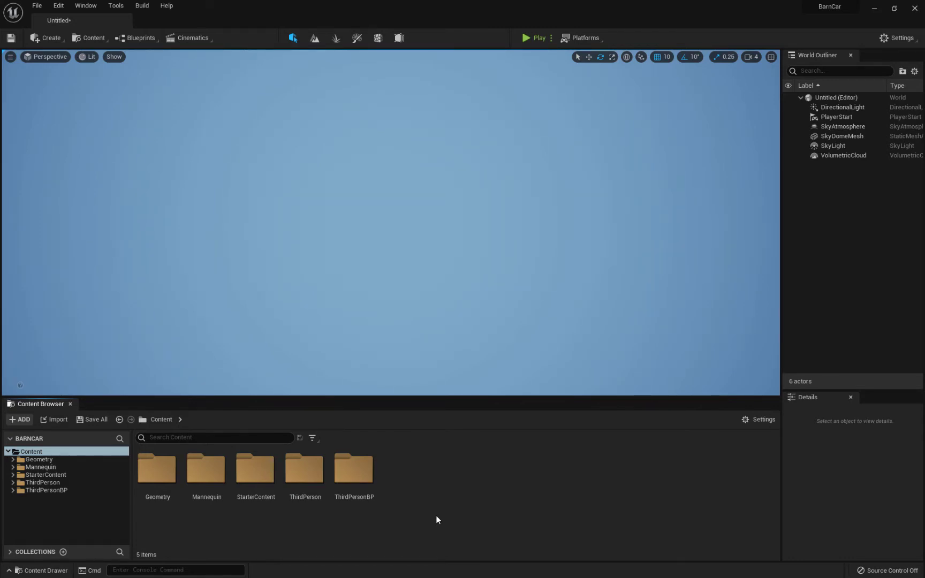
Create a new folder named 3dmr3 in the project's Content folder
{"action": "right_click", "coordinate": [451, 483]}
{"action": "left_click", "coordinate": [515, 203]}
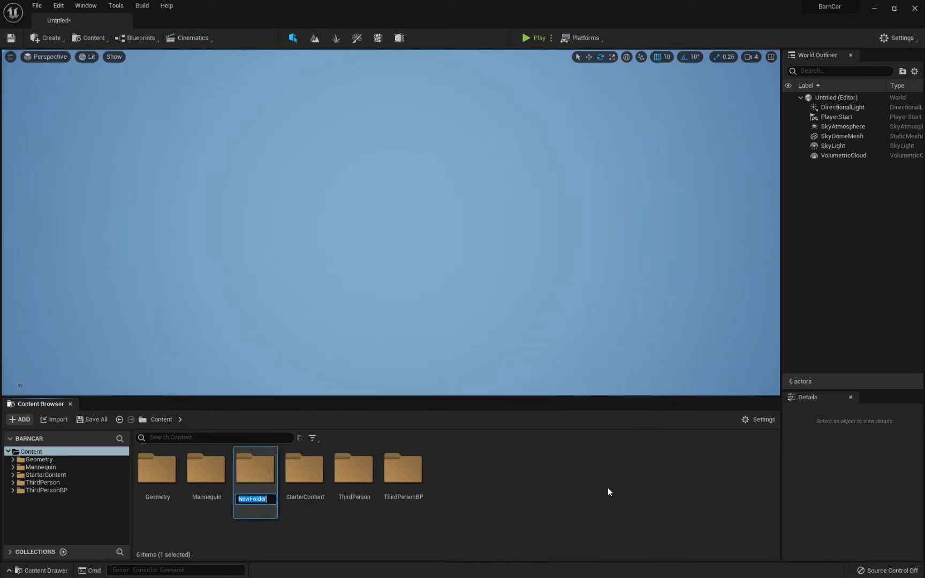
{"action": "type", "text": "3dmr3"}
{"action": "key", "text": "Return"}
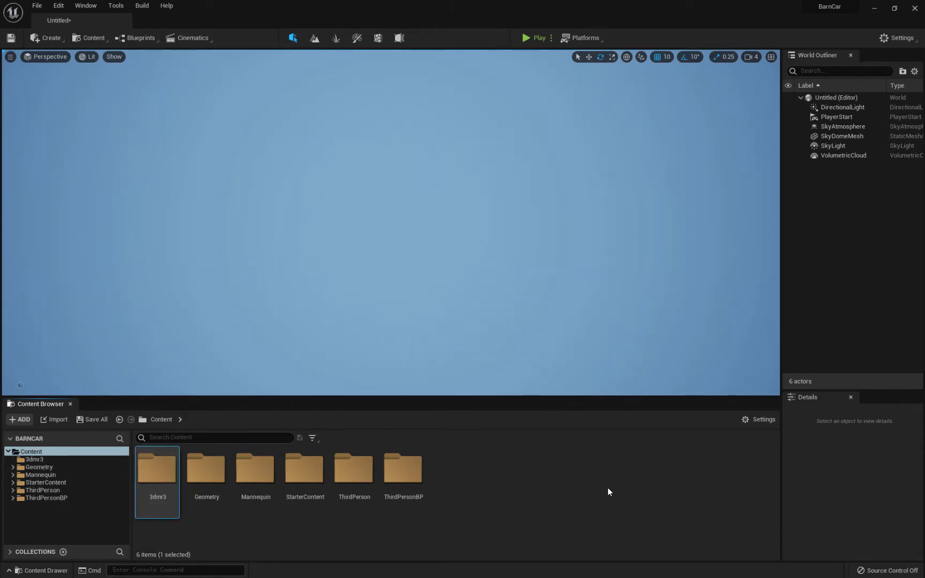
Open the 3dmr3 folder and create a subfolder named Geometry inside it
{"action": "double_click", "coordinate": [151, 474]}
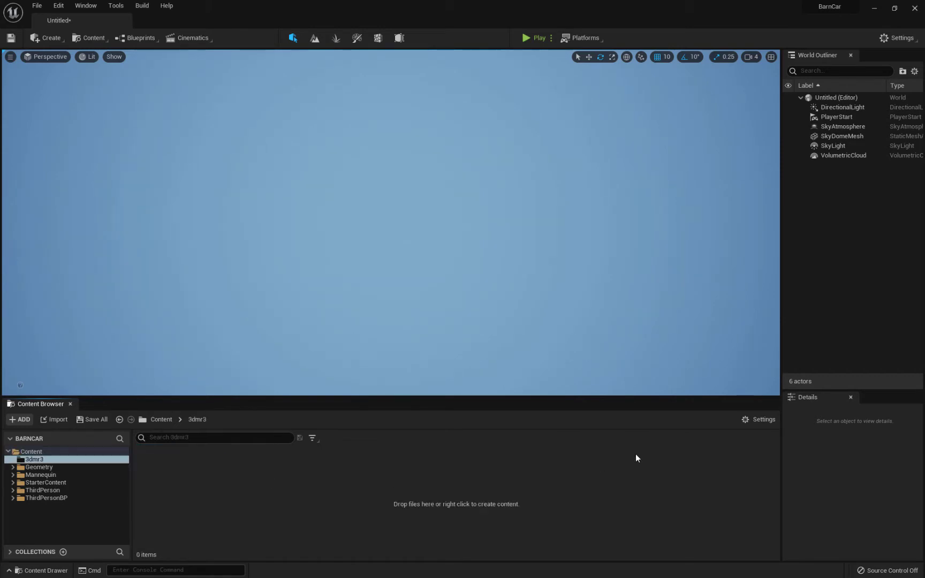
{"action": "right_click", "coordinate": [242, 468]}
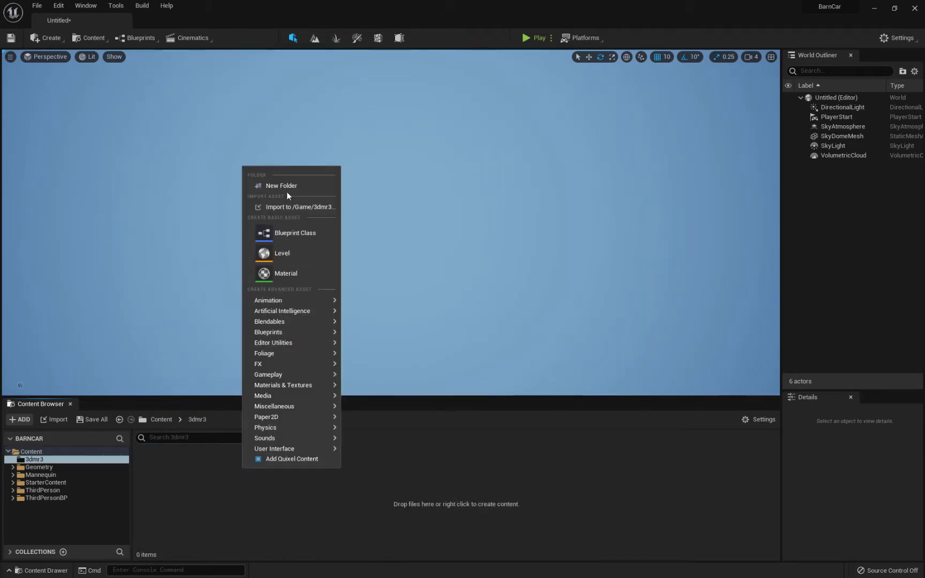
{"action": "left_click", "coordinate": [288, 188]}
{"action": "type", "text": "G"}
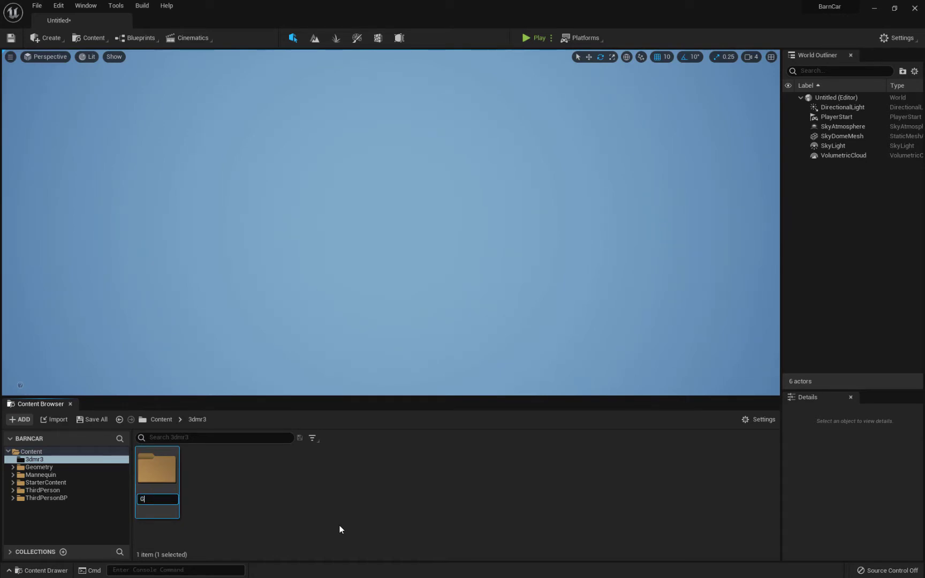
{"action": "type", "text": "eometry"}
{"action": "key", "text": "Return"}
Add two more subfolders to the 3dmr3 folder, named Textures and Materials
{"action": "right_click", "coordinate": [245, 482]}
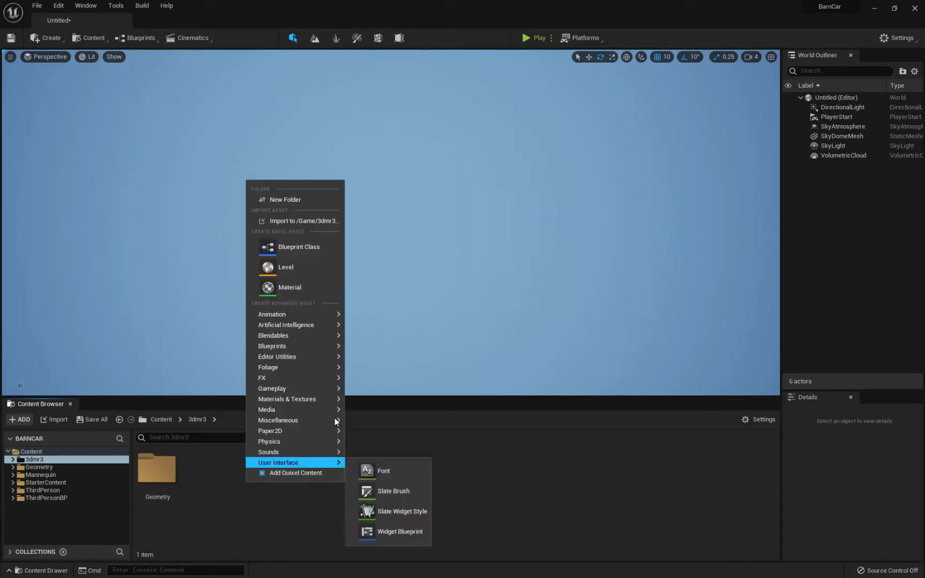
{"action": "left_click", "coordinate": [290, 200]}
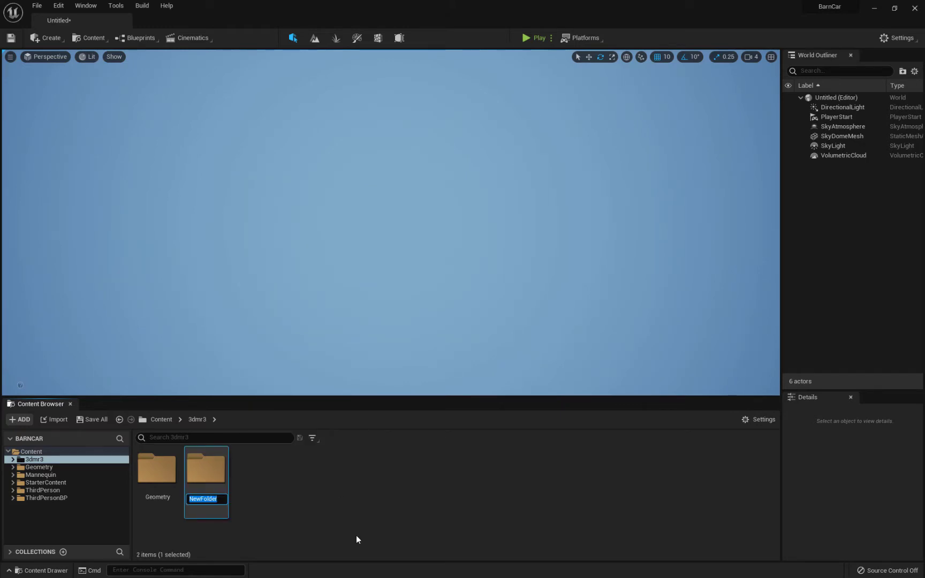
{"action": "type", "text": "Textures"}
{"action": "key", "text": "Return"}
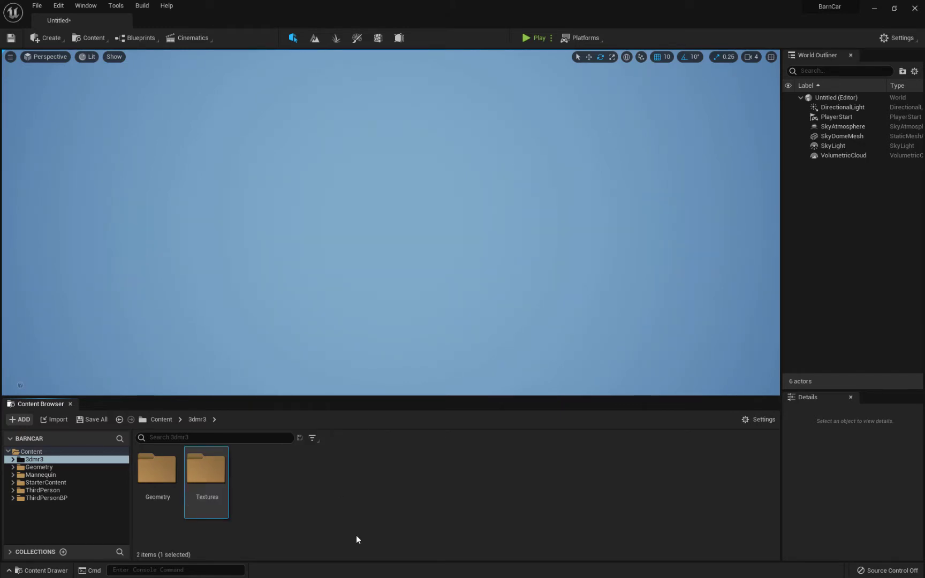
{"action": "right_click", "coordinate": [335, 478]}
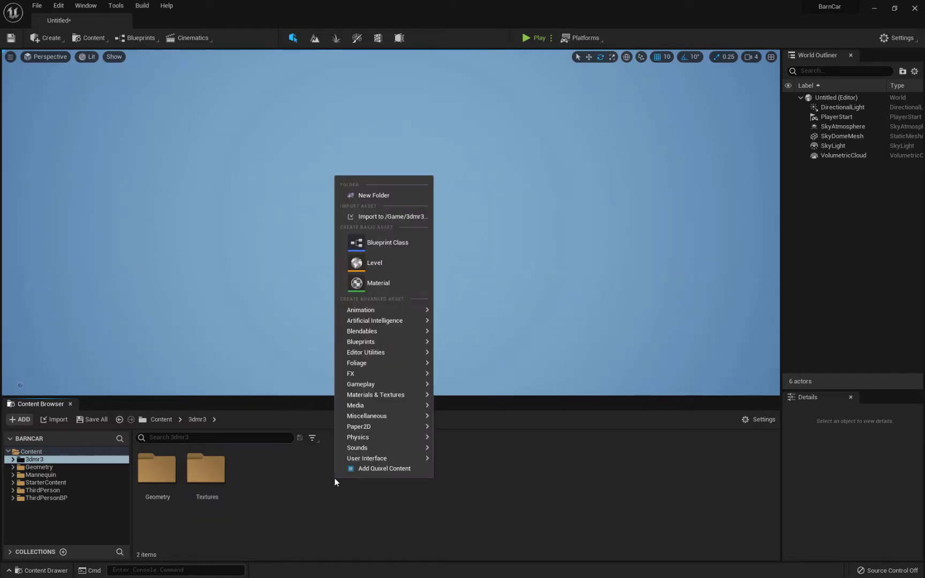
{"action": "left_click", "coordinate": [376, 201]}
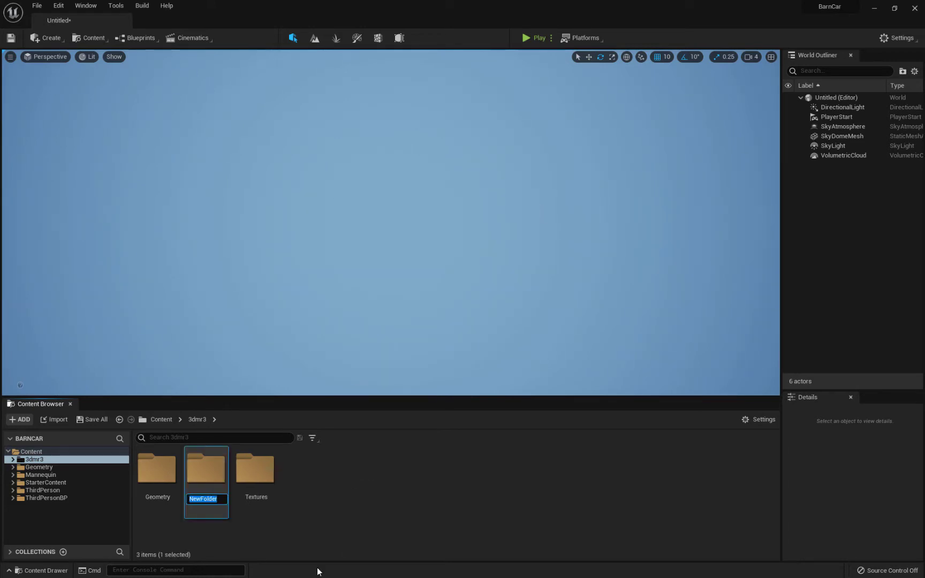
{"action": "type", "text": "Materials"}
{"action": "key", "text": "Return"}
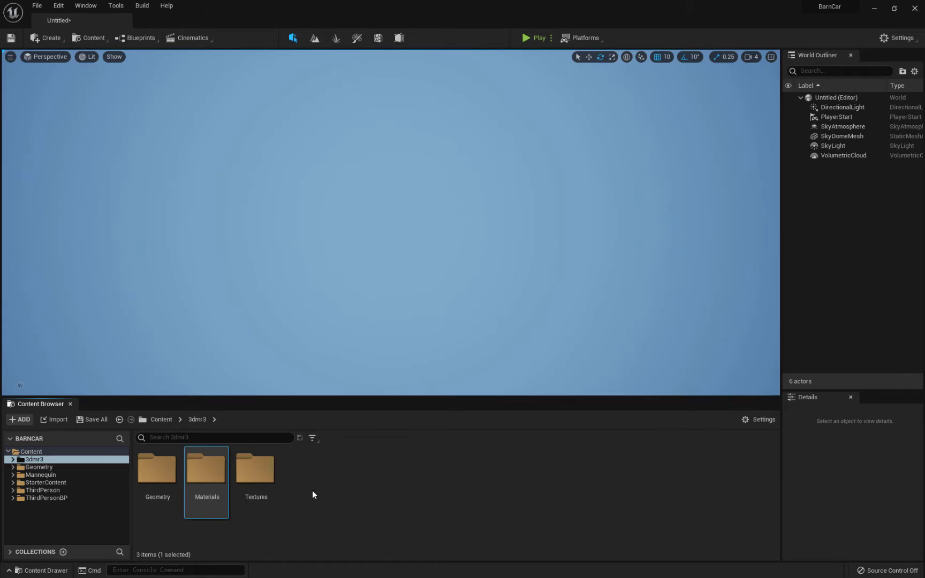
Show the project's Materials folder on disk in File Explorer
{"action": "right_click", "coordinate": [207, 473]}
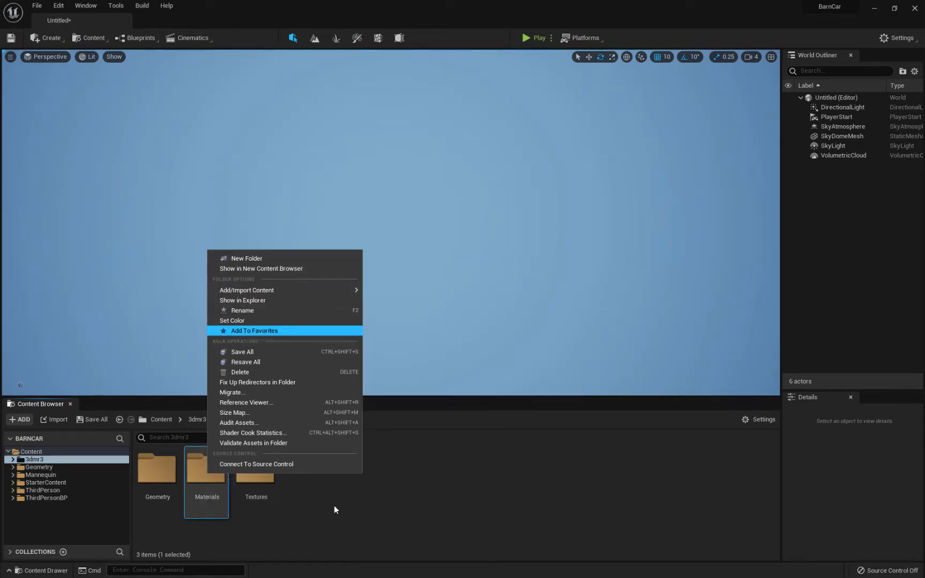
{"action": "right_click", "coordinate": [194, 473]}
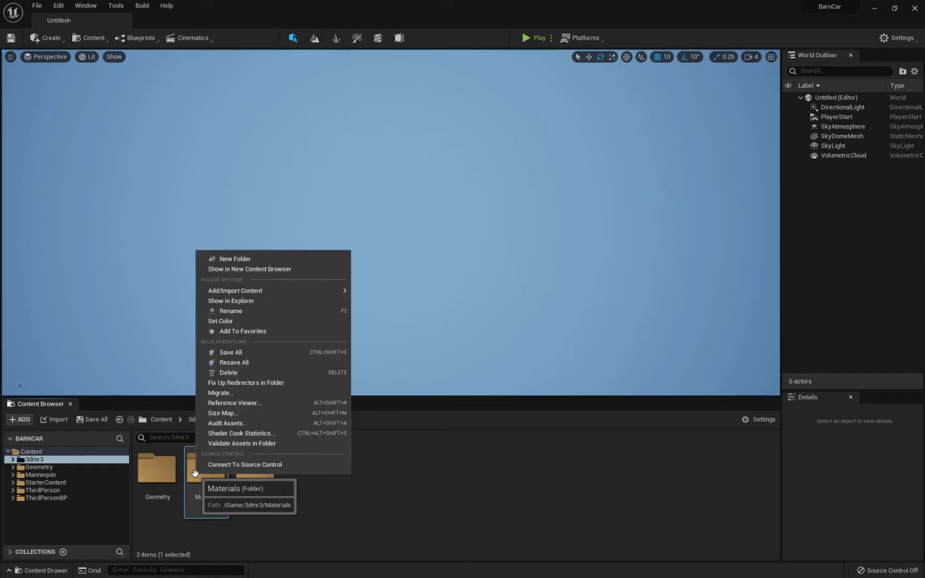
{"action": "mouse_move", "coordinate": [258, 291]}
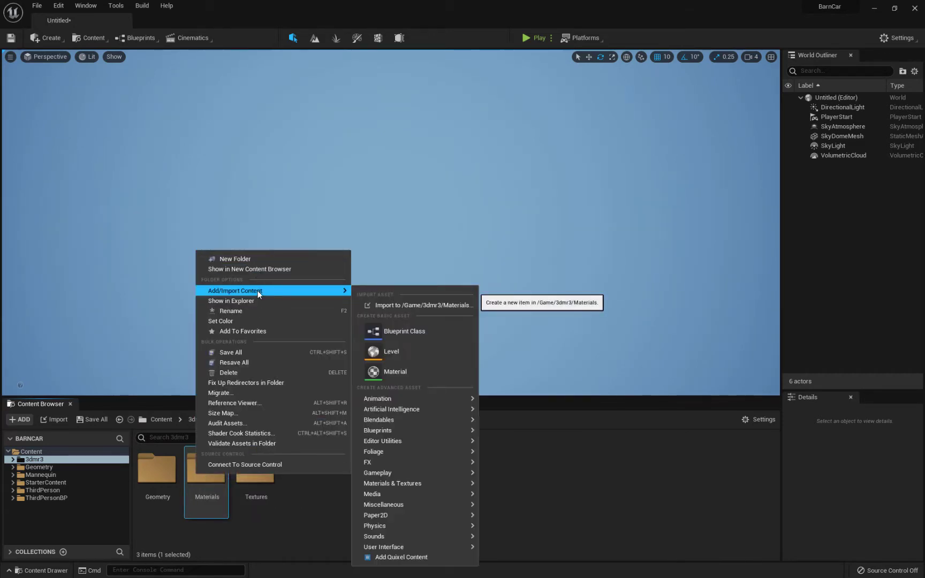
{"action": "left_click", "coordinate": [254, 302]}
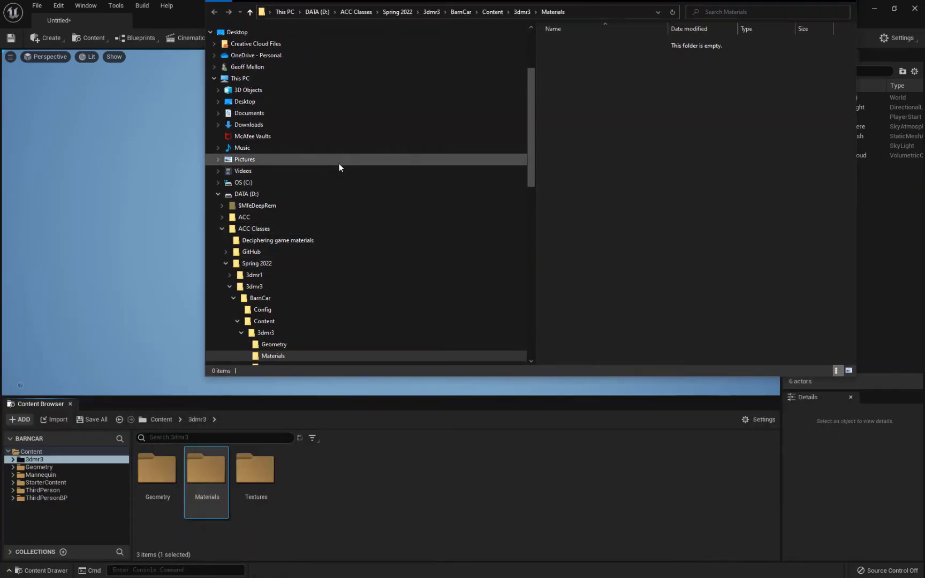
Create a folder named BarnCar Source in D:\ACC Classes\Spring 2022\3dmr3, next to the BarnCar project folder
{"action": "scroll", "coordinate": [339, 163], "scroll_direction": "down", "scroll_amount": 1}
{"action": "scroll", "coordinate": [334, 216], "scroll_direction": "down", "scroll_amount": 3}
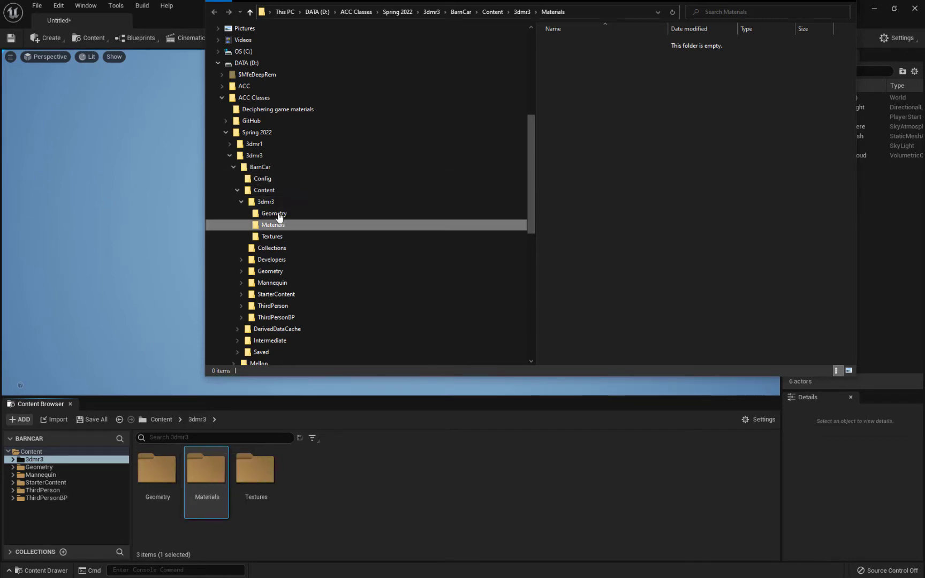
{"action": "left_click", "coordinate": [254, 156]}
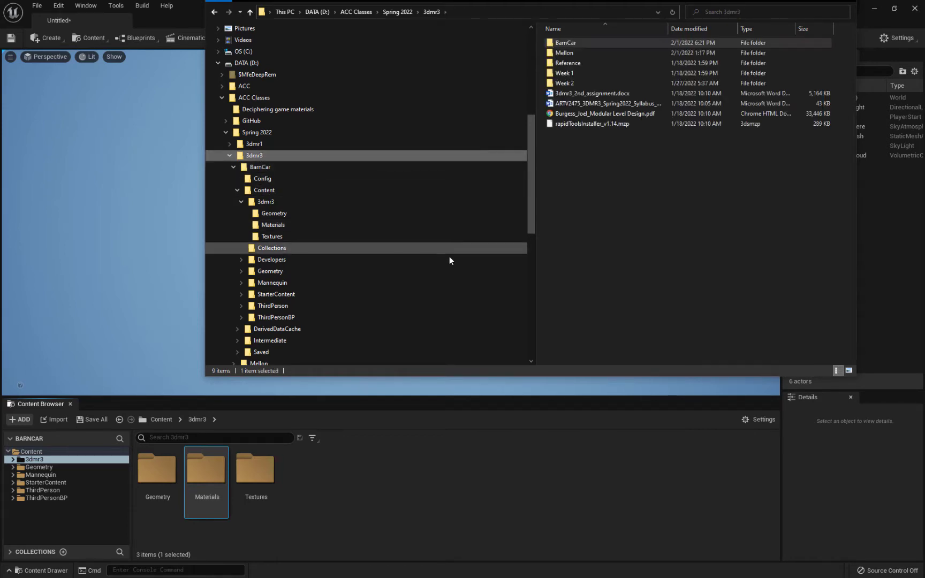
{"action": "right_click", "coordinate": [614, 172]}
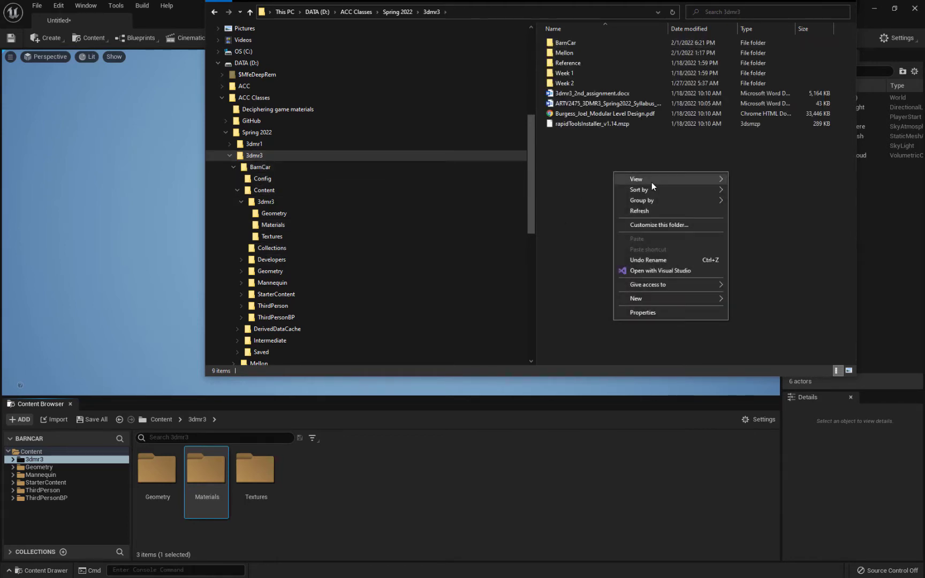
{"action": "mouse_move", "coordinate": [636, 298]}
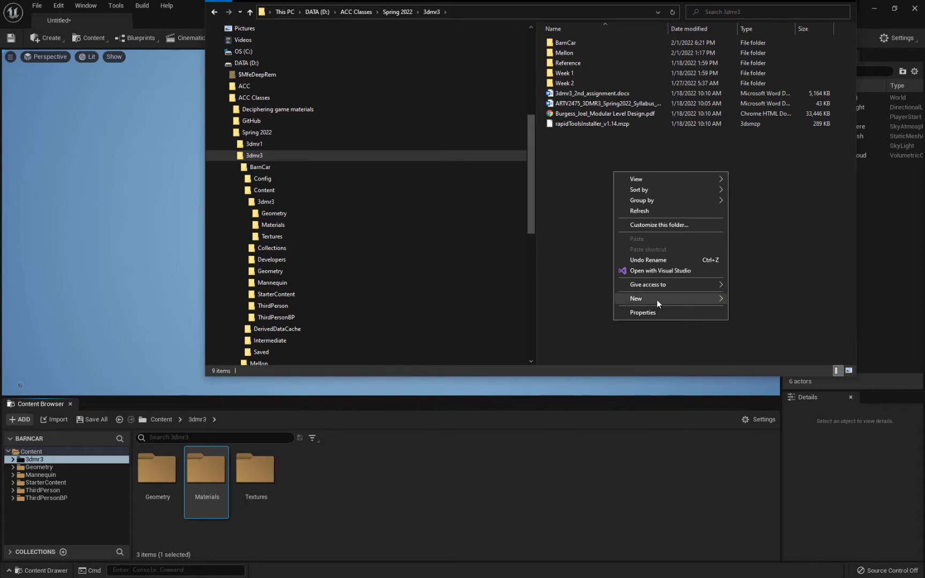
{"action": "left_click", "coordinate": [762, 298]}
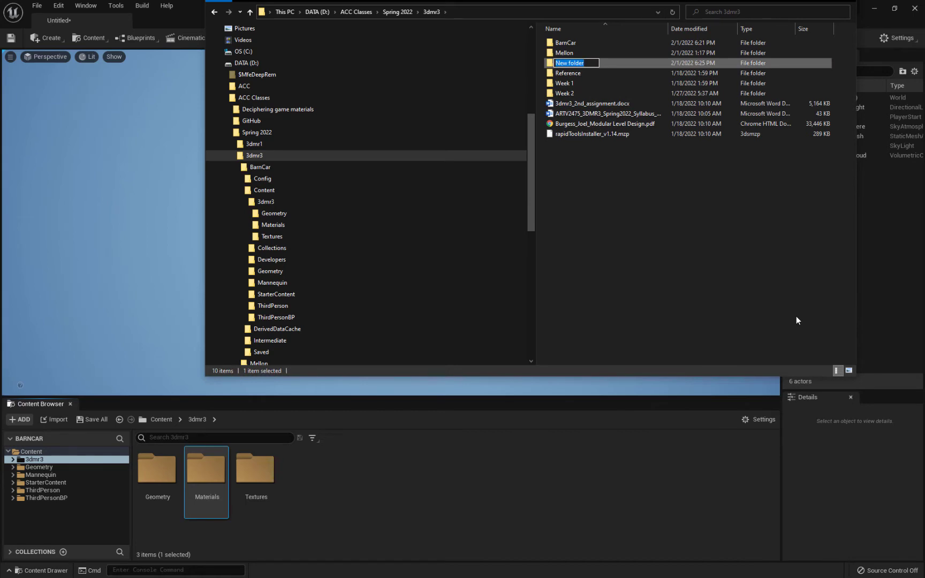
{"action": "type", "text": "BarnCar Source"}
{"action": "key", "text": "Return"}
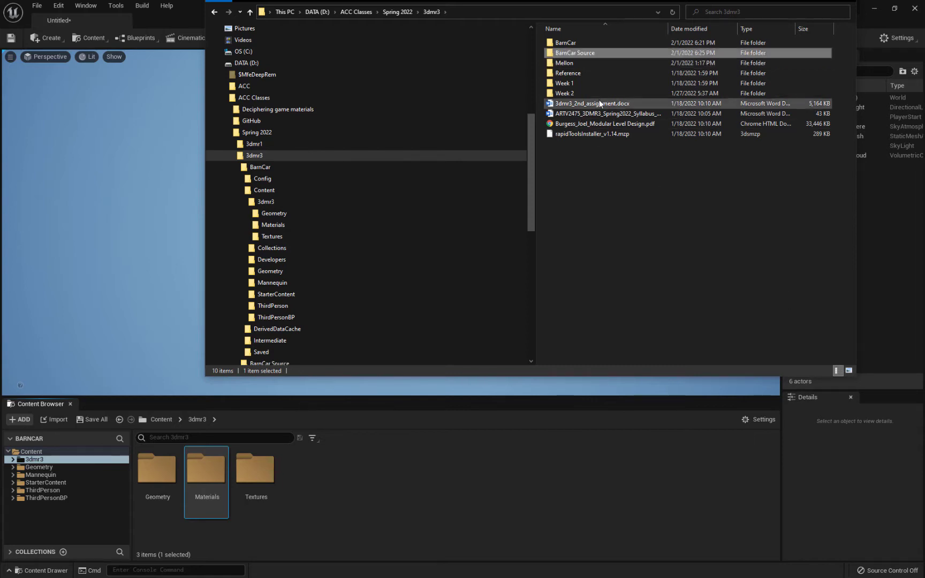
Copy the 3dmr3 folder from BarnCar's Content folder into BarnCar Source and open the copy
{"action": "double_click", "coordinate": [607, 52]}
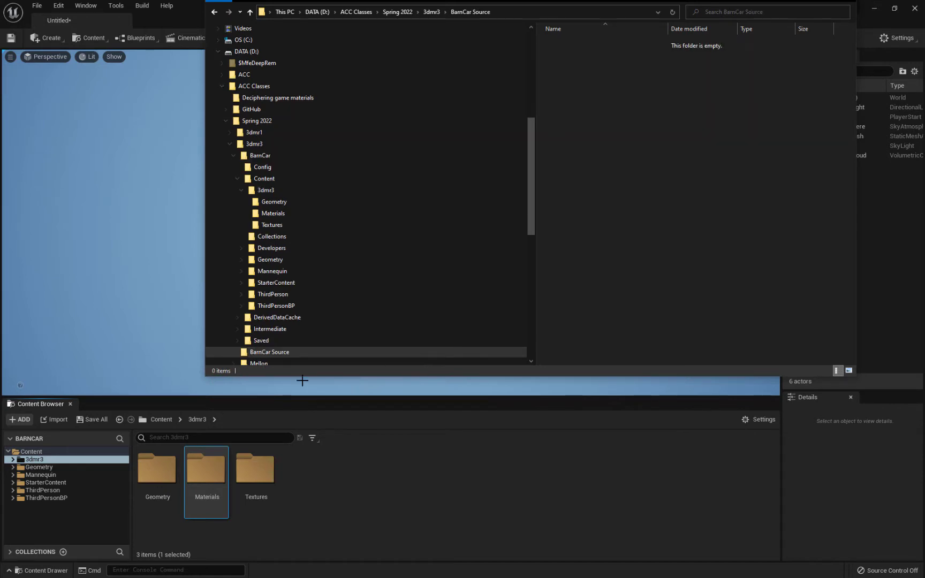
{"action": "left_click", "coordinate": [264, 193]}
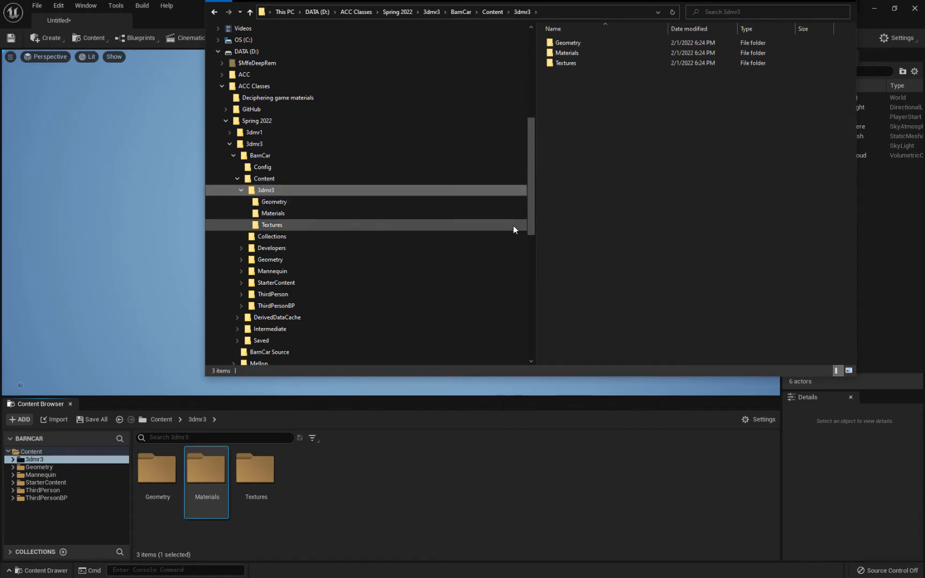
{"action": "scroll", "coordinate": [291, 318], "scroll_direction": "down", "scroll_amount": 2}
{"action": "left_click", "coordinate": [273, 284]}
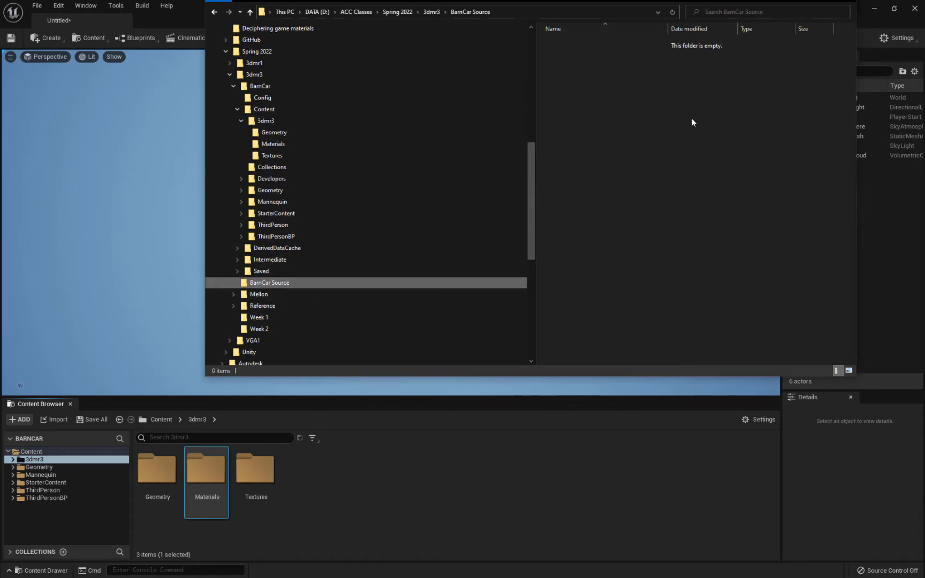
{"action": "key", "text": "ctrl+v"}
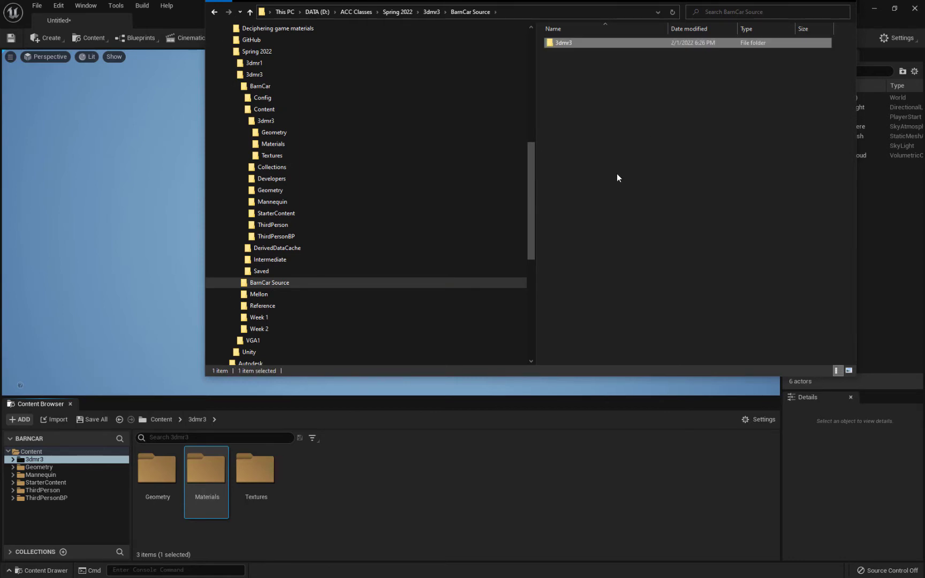
{"action": "key", "text": "Return"}
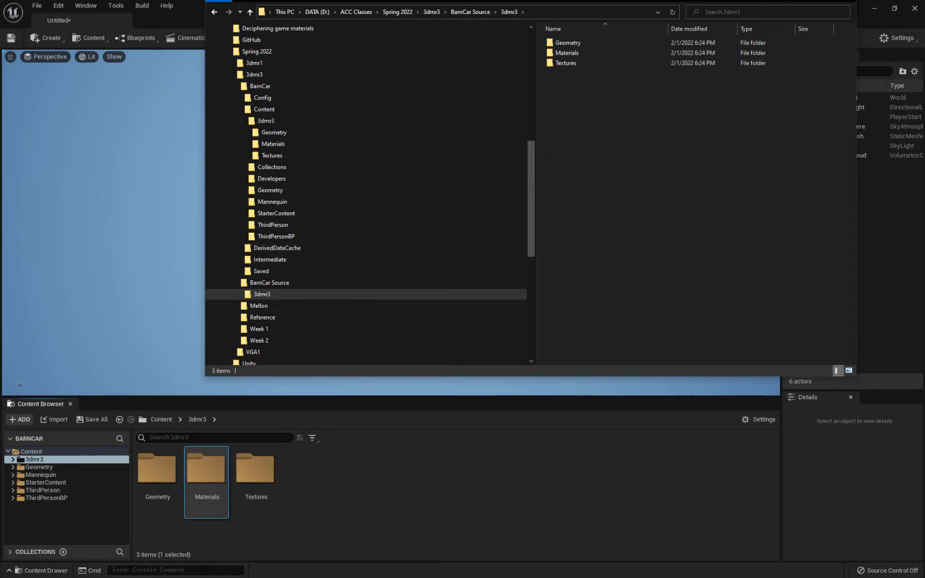
Switch to 3ds Max and raise the two objects protruding through the underside of the barn floor slightly along Z
{"action": "left_click_drag", "start_coordinate": [594, 0], "coordinate": [605, 0]}
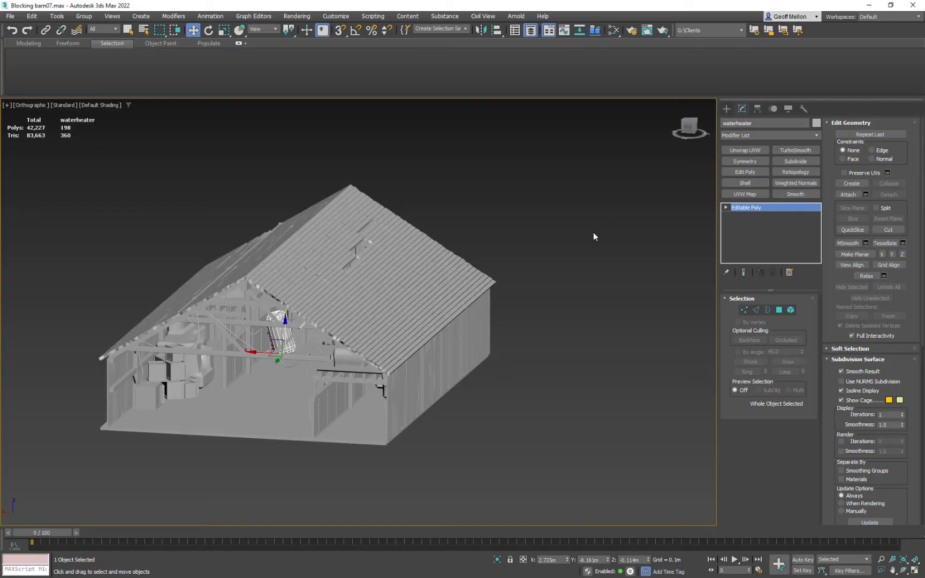
{"action": "mouse_move", "coordinate": [592, 234]}
{"action": "middle_mouse_down", "text": "alt"}
{"action": "mouse_move", "coordinate": [582, 207]}
{"action": "mouse_move", "coordinate": [592, 213]}
{"action": "mouse_move", "coordinate": [603, 203]}
{"action": "mouse_move", "coordinate": [601, 234]}
{"action": "middle_mouse_up", "text": "alt"}
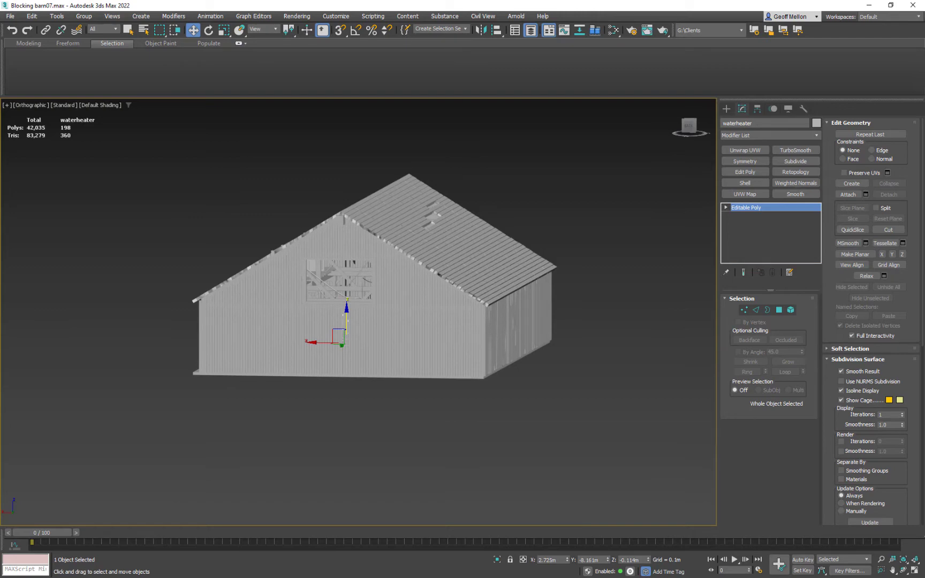
{"action": "middle_click_drag", "start_coordinate": [502, 403], "coordinate": [296, 290], "text": "alt"}
{"action": "left_click", "coordinate": [480, 266]}
{"action": "left_click", "coordinate": [253, 275], "text": "ctrl"}
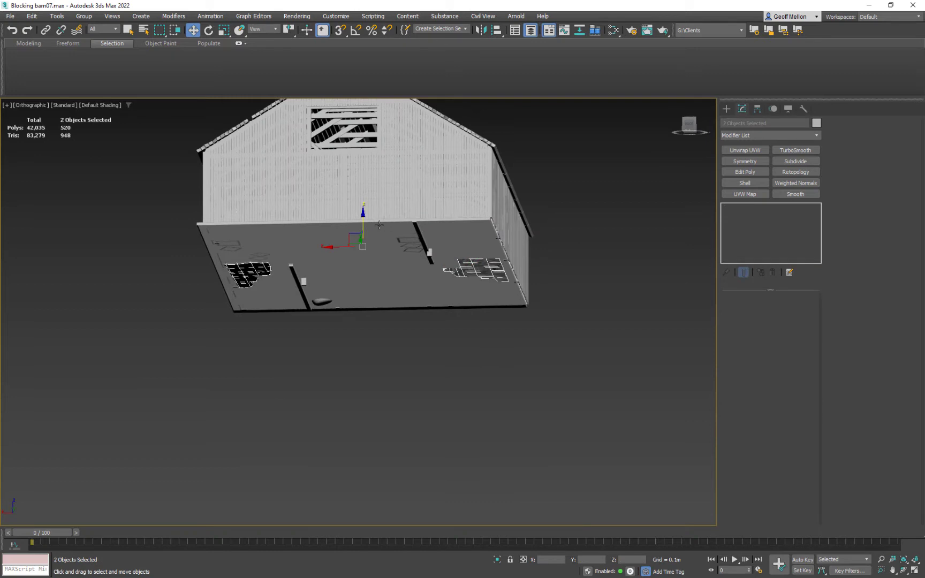
{"action": "left_click_drag", "start_coordinate": [362, 224], "coordinate": [363, 221]}
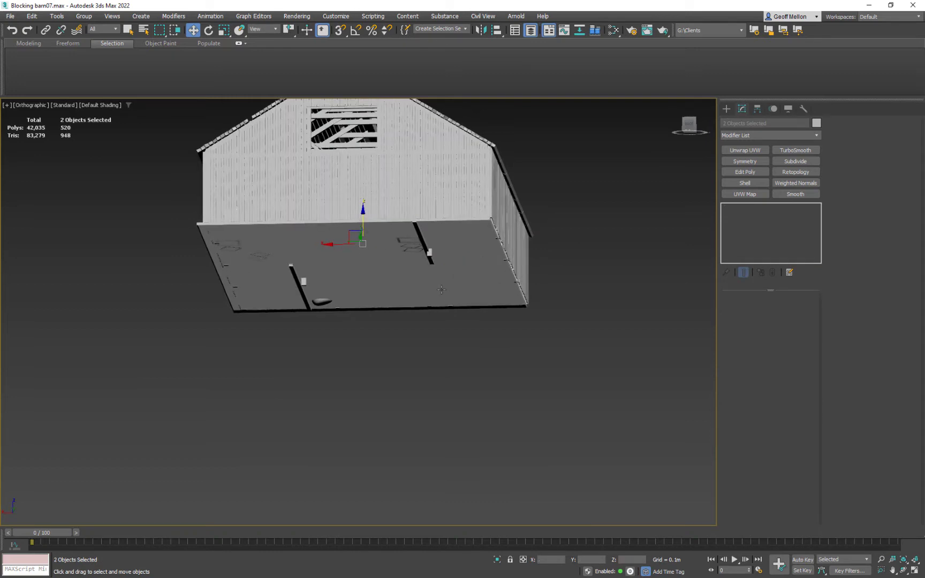
Select all the barn objects and start exporting only the selection
{"action": "middle_click_drag", "start_coordinate": [363, 221], "coordinate": [406, 341], "text": "alt"}
{"action": "scroll", "coordinate": [406, 342], "scroll_direction": "down", "scroll_amount": 3}
{"action": "left_click_drag", "start_coordinate": [557, 172], "coordinate": [243, 476]}
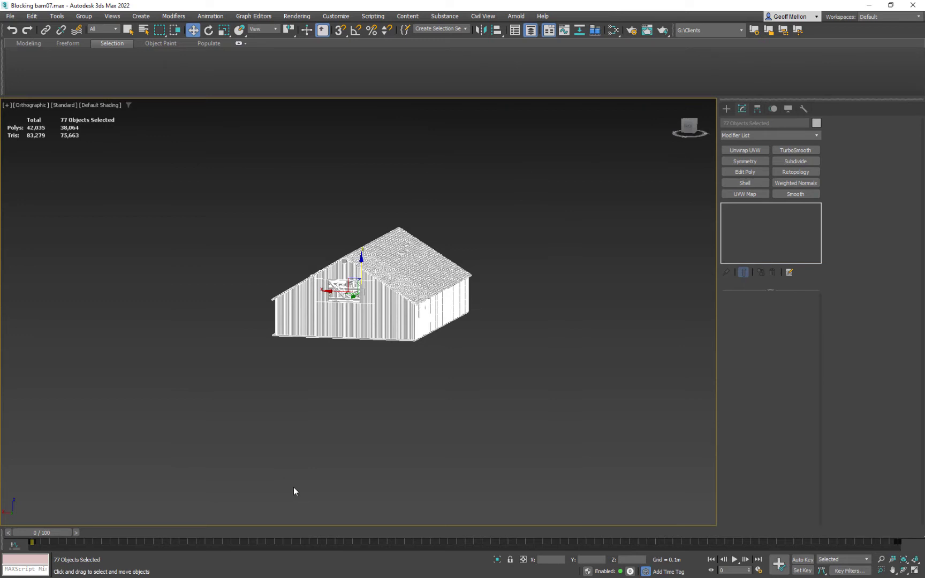
{"action": "left_click", "coordinate": [10, 16]}
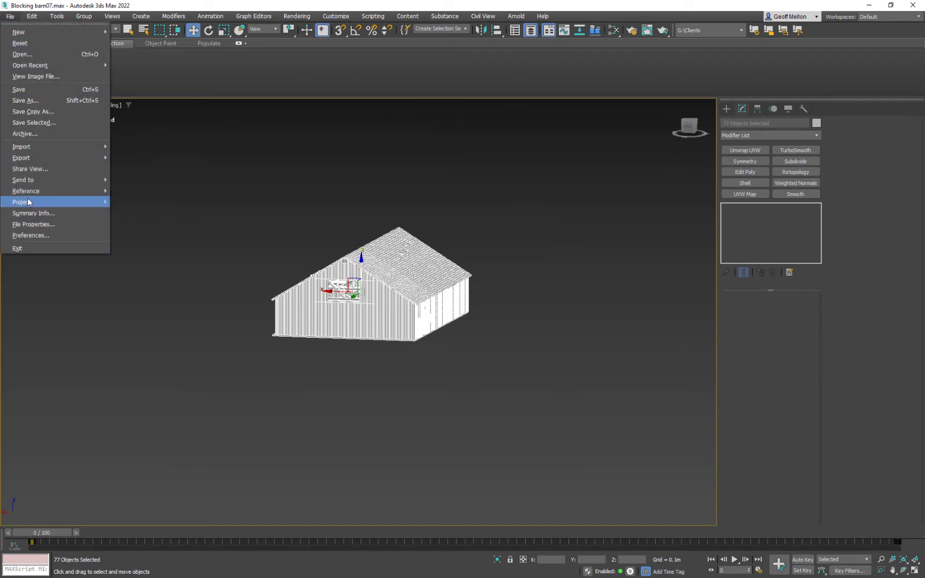
{"action": "mouse_move", "coordinate": [44, 158]}
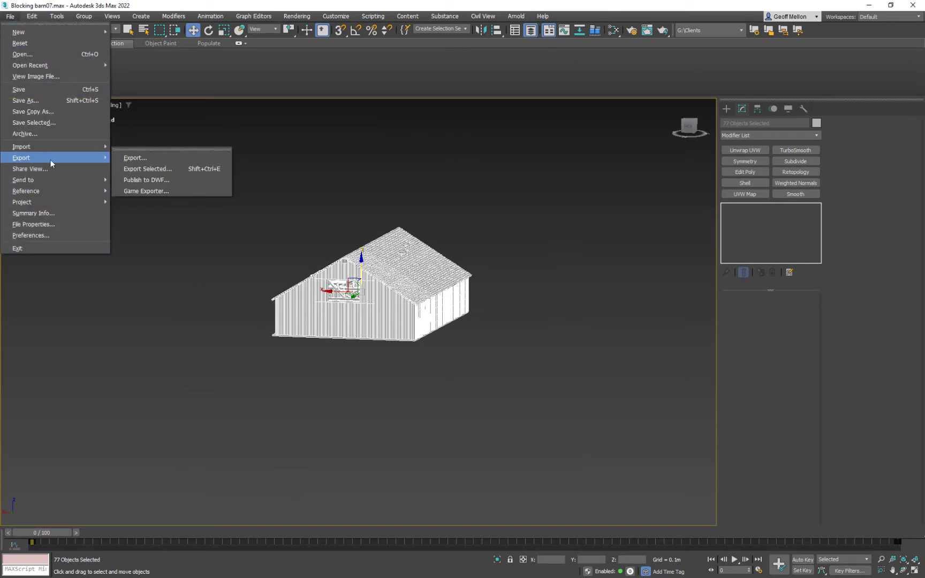
{"action": "left_click", "coordinate": [164, 172]}
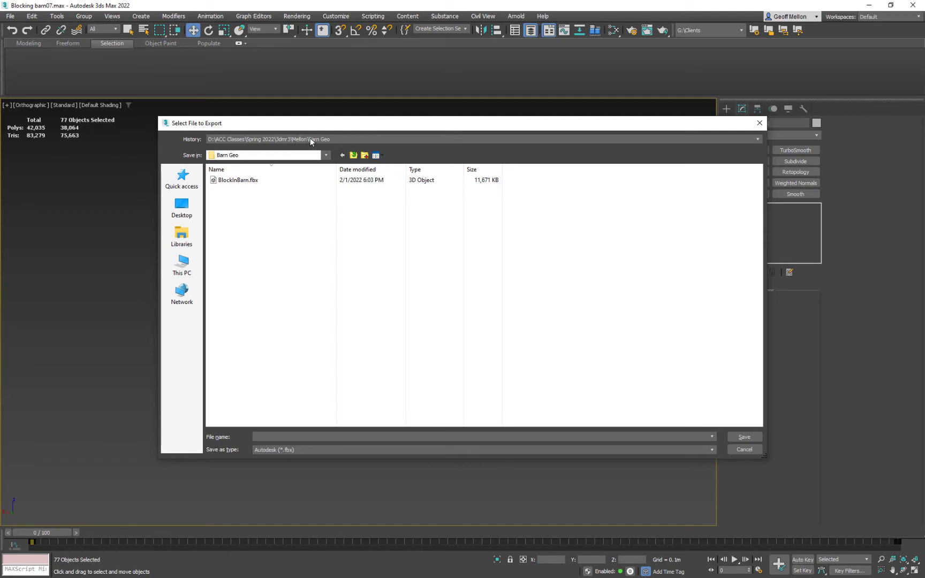
Export the selected barn objects as the FBX file BarnBlockout into BarnCar Source\3dmr3\Geometry, keeping the current FBX export options
{"action": "left_click", "coordinate": [264, 140]}
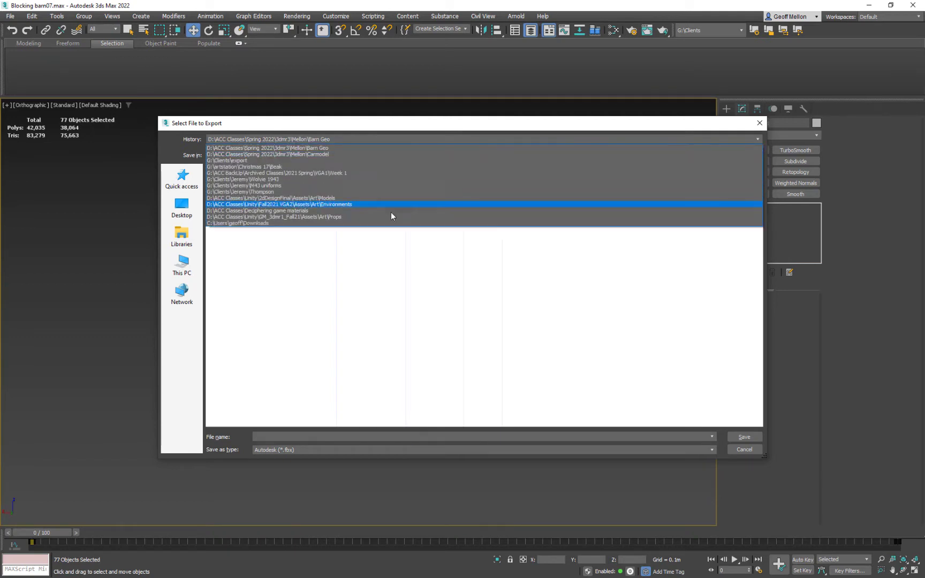
{"action": "left_click", "coordinate": [265, 140]}
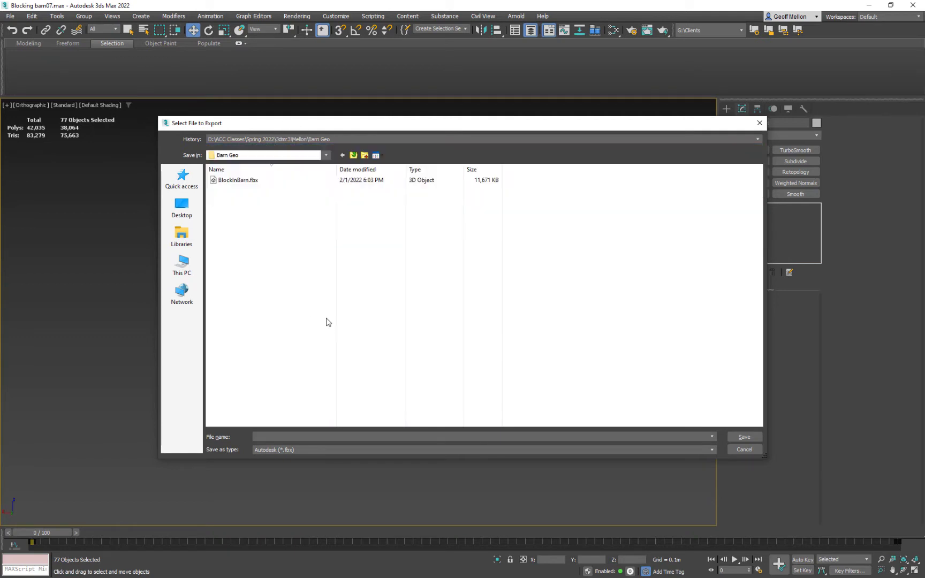
{"action": "left_click", "coordinate": [354, 155]}
{"action": "left_click", "coordinate": [353, 155]}
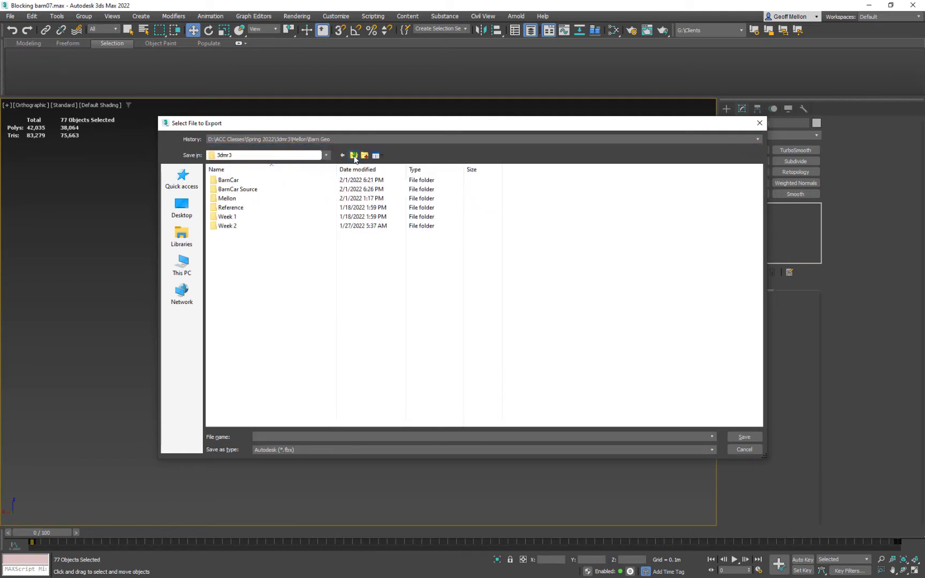
{"action": "double_click", "coordinate": [243, 189]}
{"action": "double_click", "coordinate": [228, 181]}
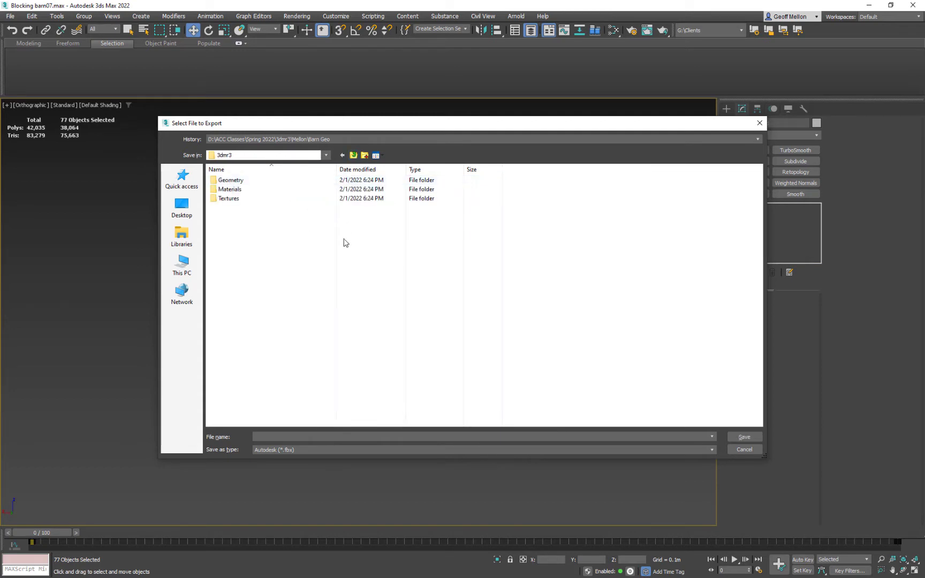
{"action": "double_click", "coordinate": [225, 181]}
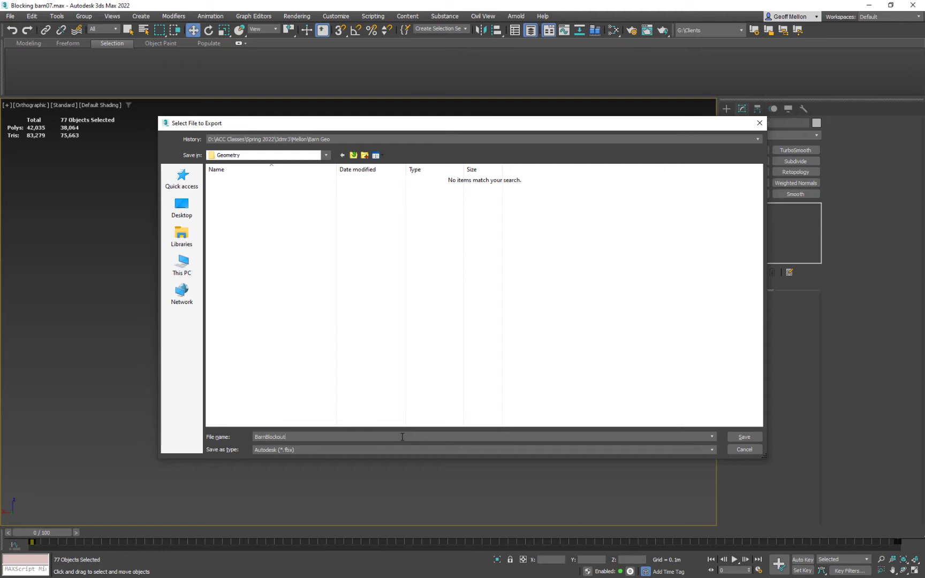
{"action": "key", "text": "Return"}
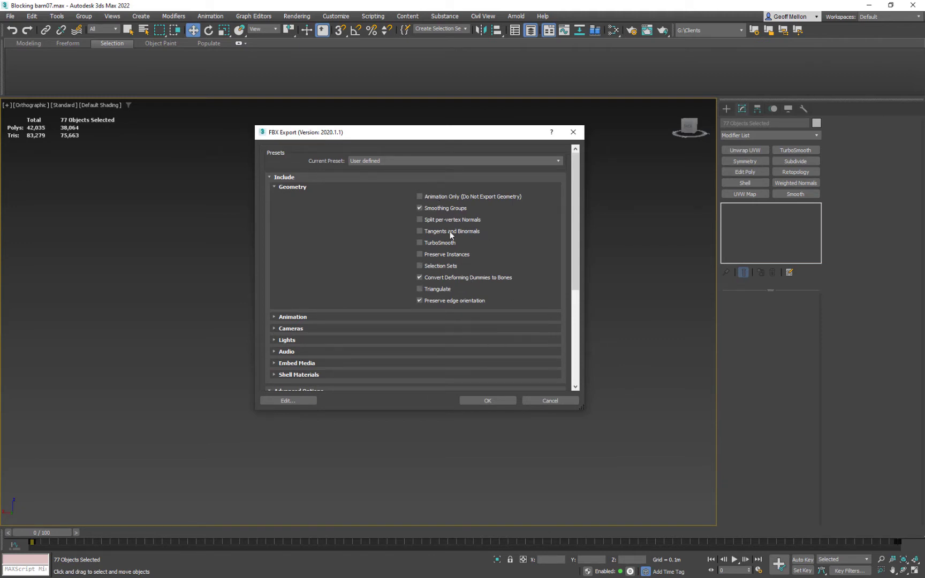
{"action": "left_click", "coordinate": [487, 401]}
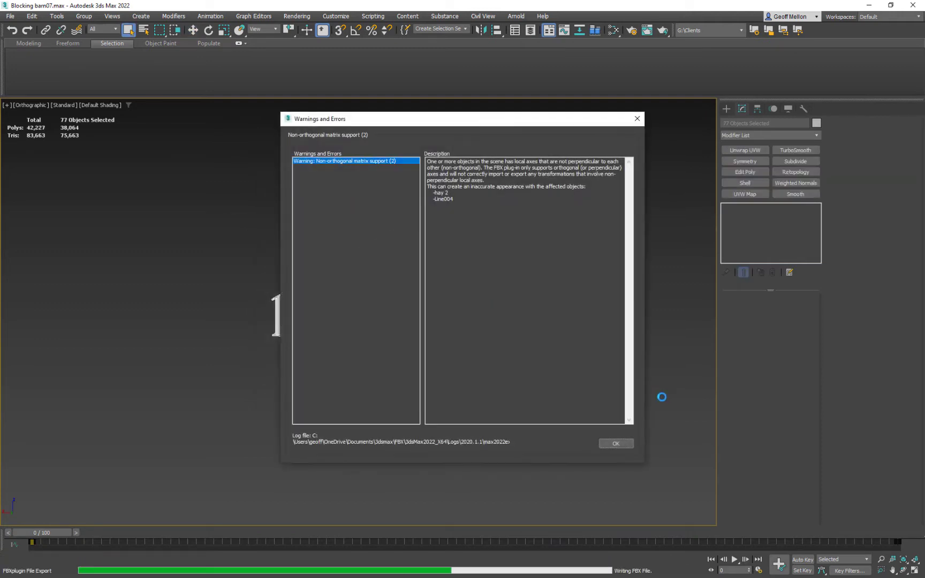
{"action": "left_click", "coordinate": [625, 446]}
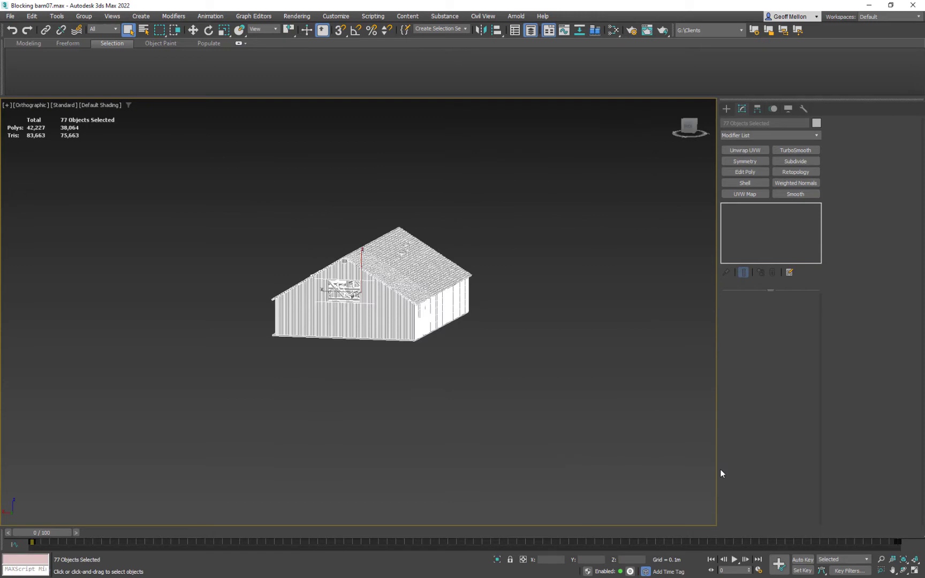
Switch back to Unreal Editor and start an asset import into the Geometry folder inside 3dmr3
{"action": "left_click", "coordinate": [871, 8]}
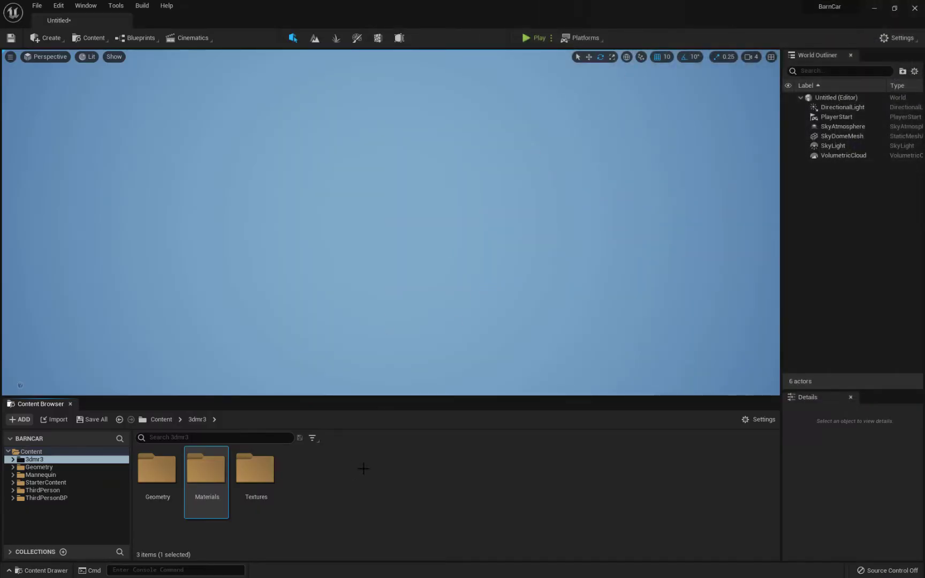
{"action": "double_click", "coordinate": [163, 470]}
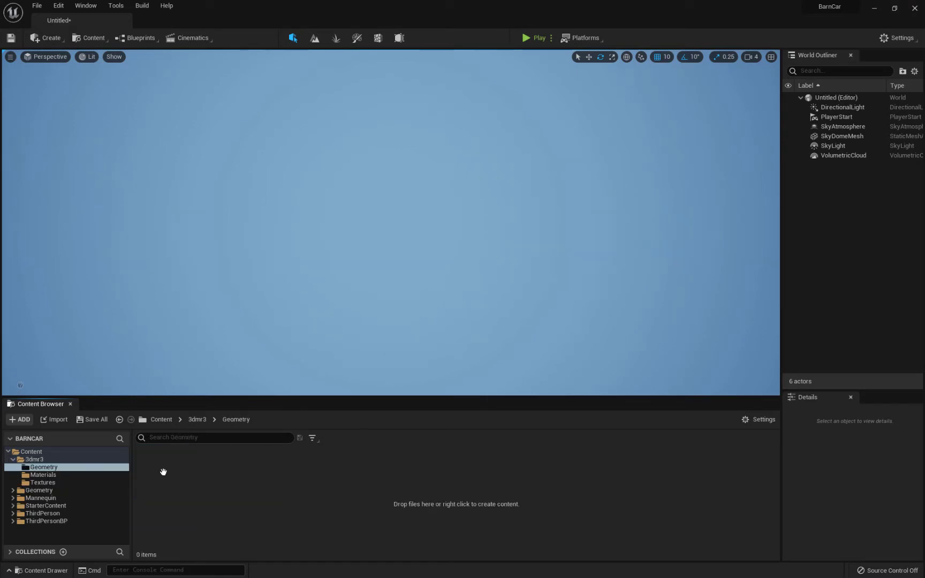
{"action": "right_click", "coordinate": [211, 484]}
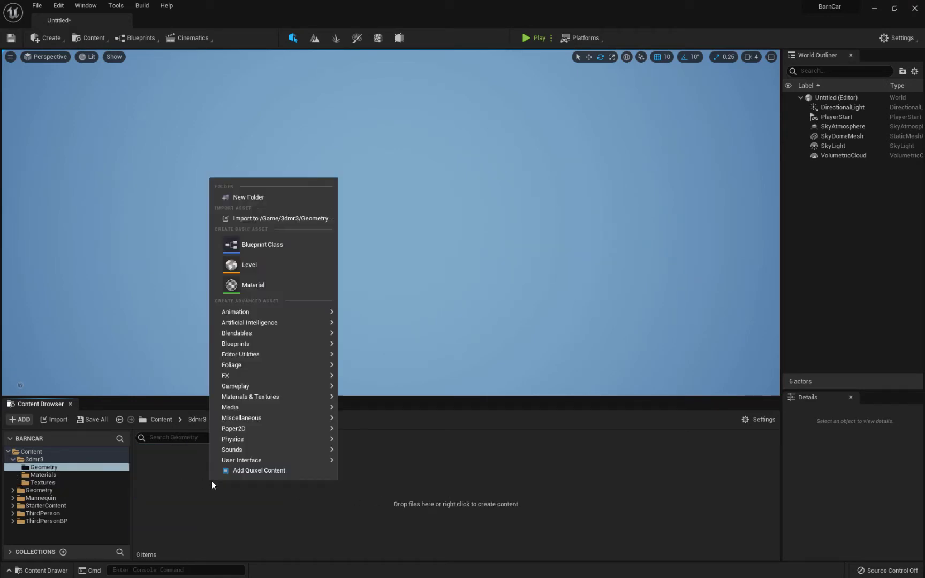
{"action": "left_click", "coordinate": [262, 218]}
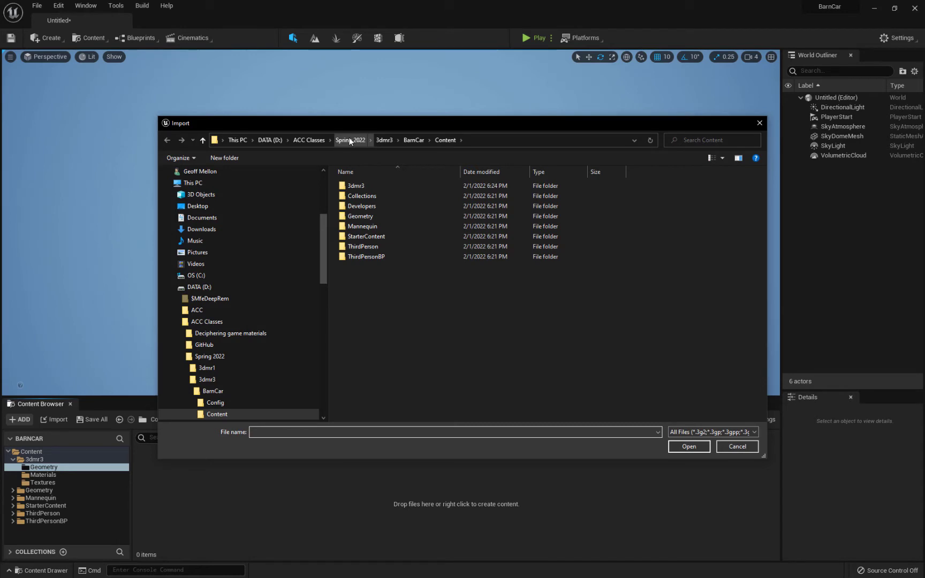
Choose BarnBlockout.fbx from D:\ACC Classes\Spring 2022\3dmr3\BarnCar Source\3dmr3\Geometry as the file to import
{"action": "left_click", "coordinate": [314, 140]}
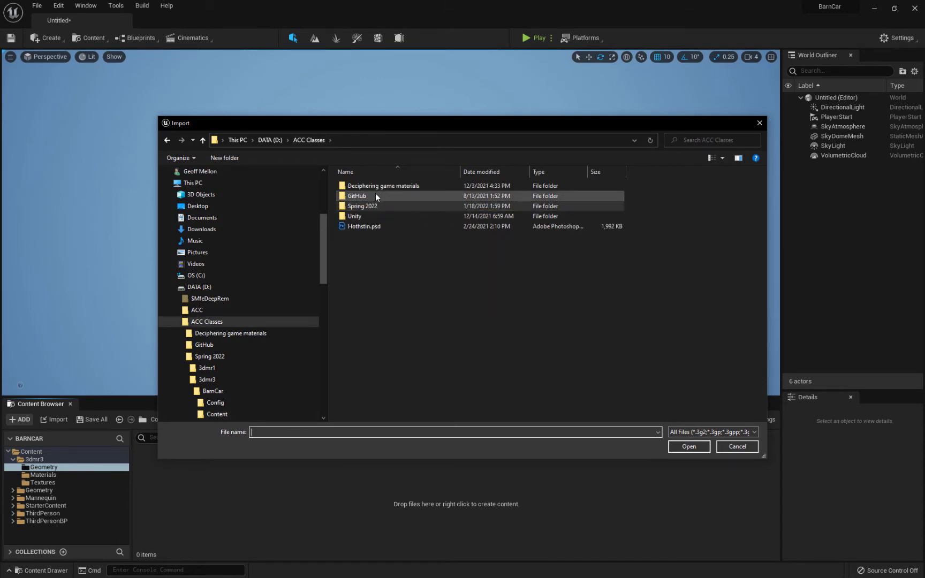
{"action": "double_click", "coordinate": [367, 207]}
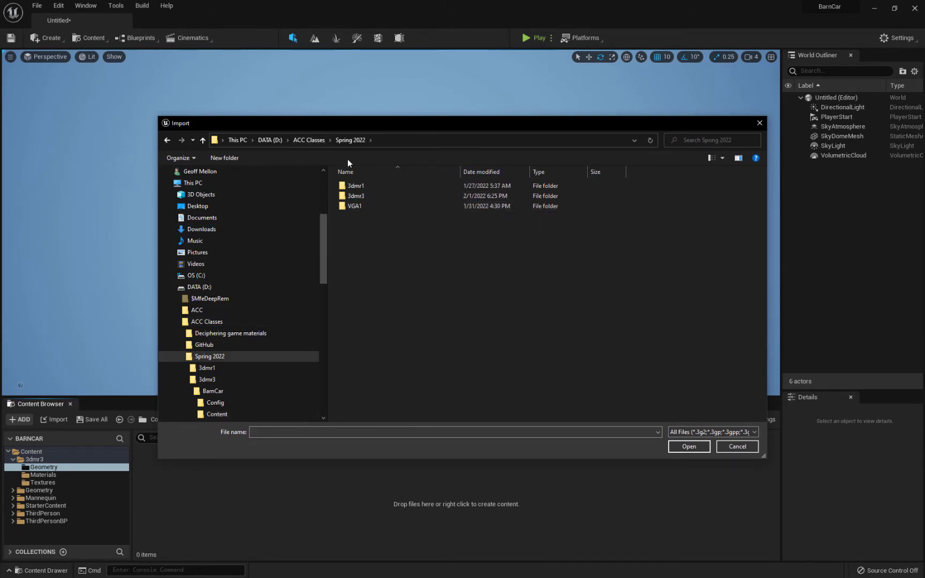
{"action": "double_click", "coordinate": [358, 197]}
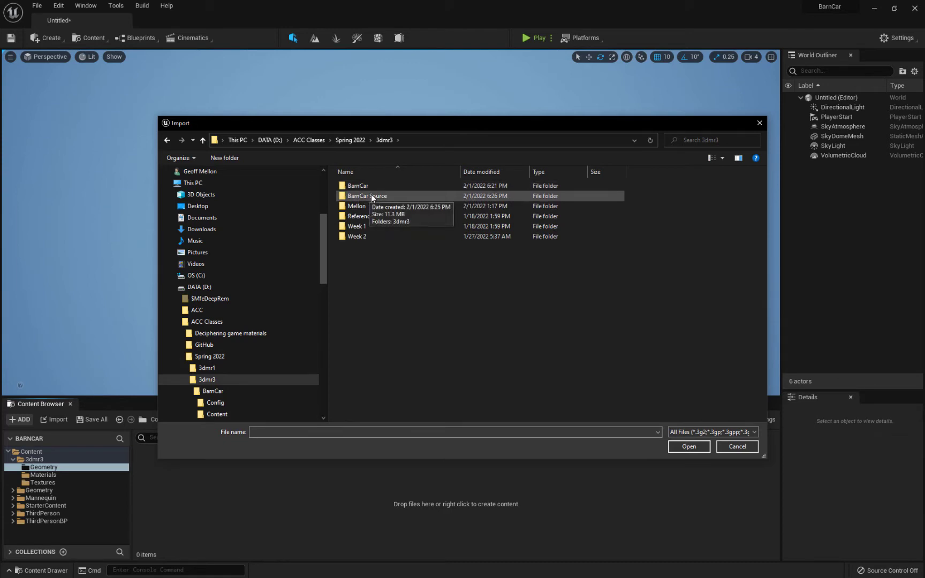
{"action": "double_click", "coordinate": [371, 195]}
{"action": "double_click", "coordinate": [351, 186]}
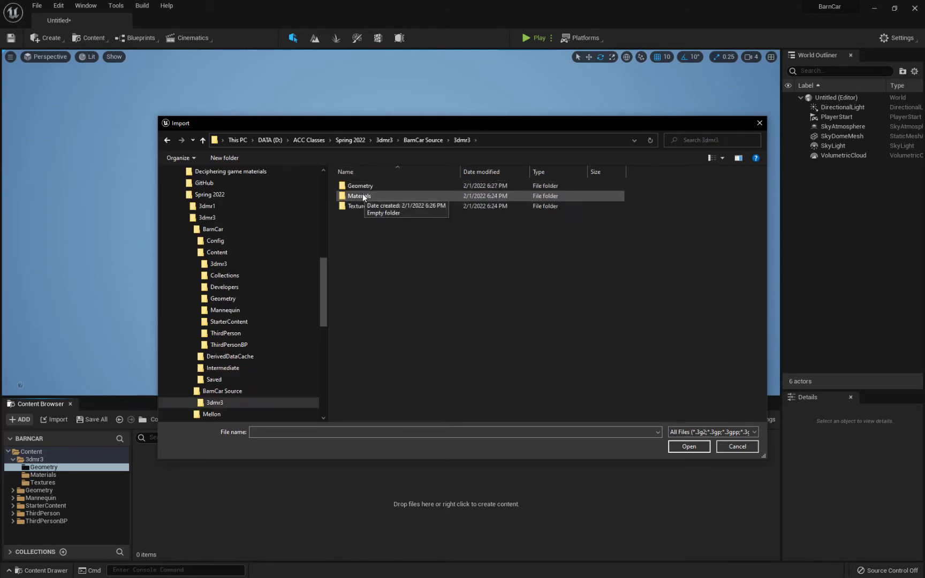
{"action": "double_click", "coordinate": [362, 186]}
{"action": "left_click", "coordinate": [367, 187]}
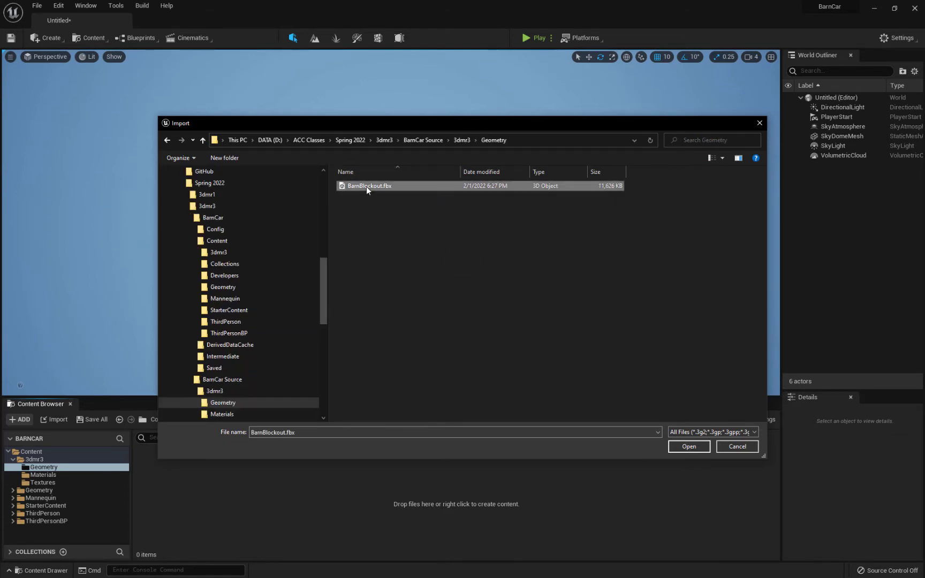
{"action": "left_click", "coordinate": [689, 446]}
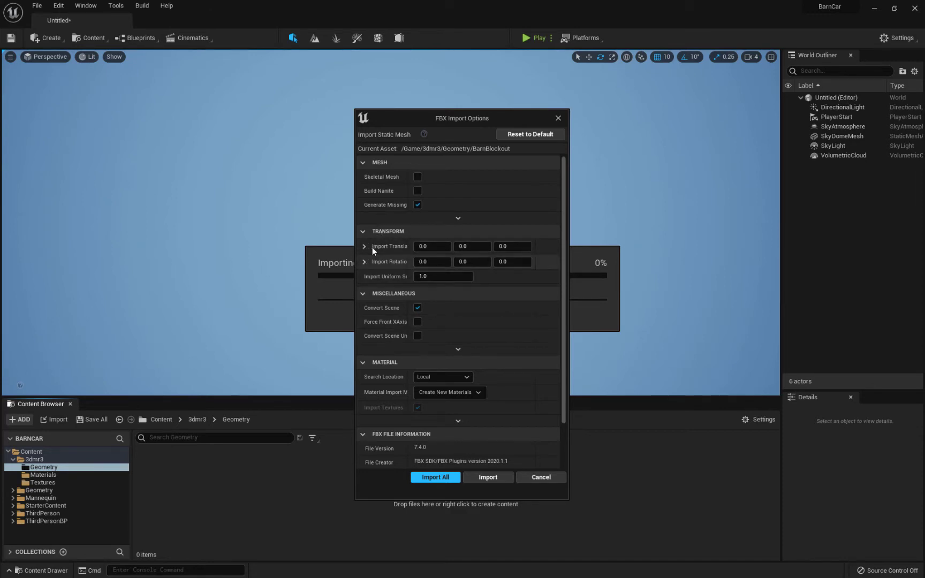
Set the FBX material import method to Do Not Create Material
{"action": "left_click", "coordinate": [364, 232]}
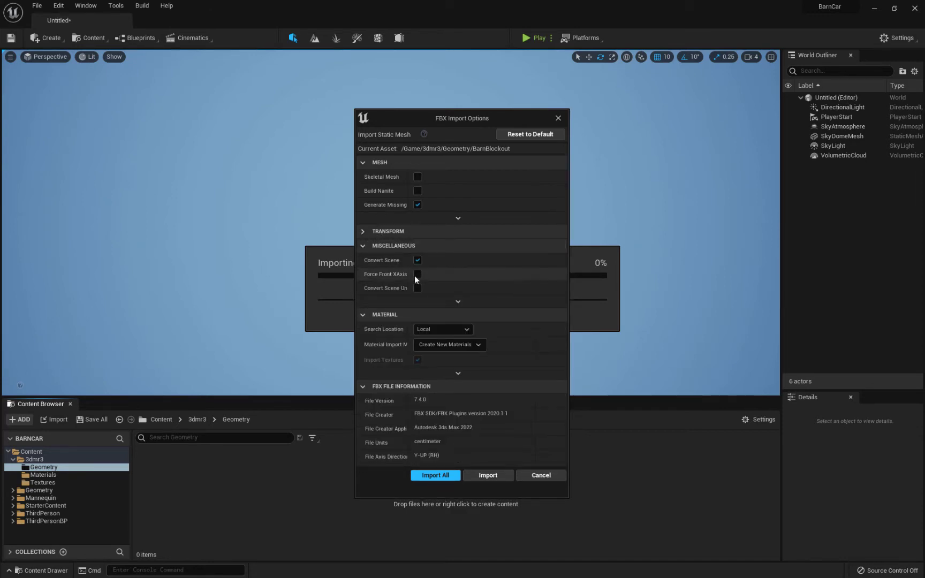
{"action": "left_click", "coordinate": [365, 245]}
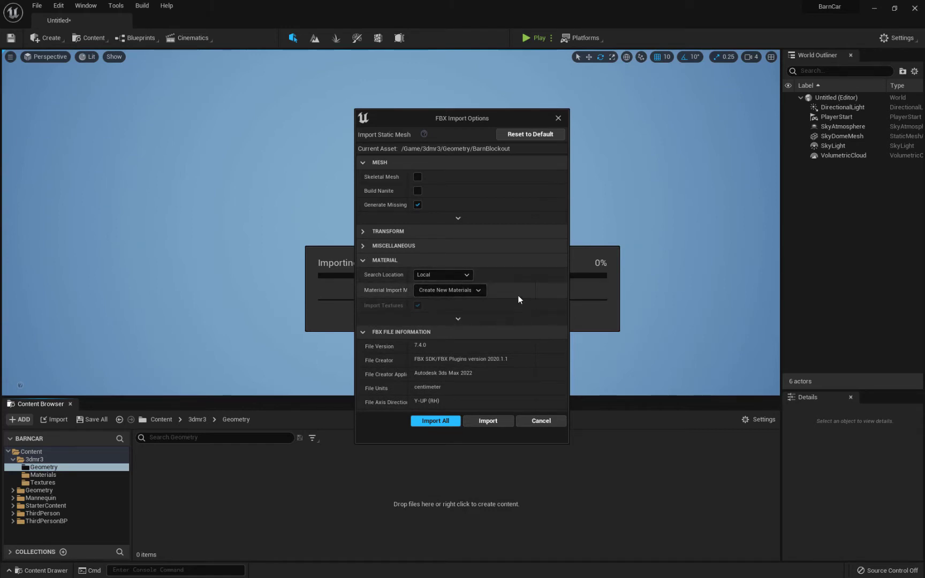
{"action": "left_click", "coordinate": [478, 289]}
{"action": "left_click", "coordinate": [457, 319]}
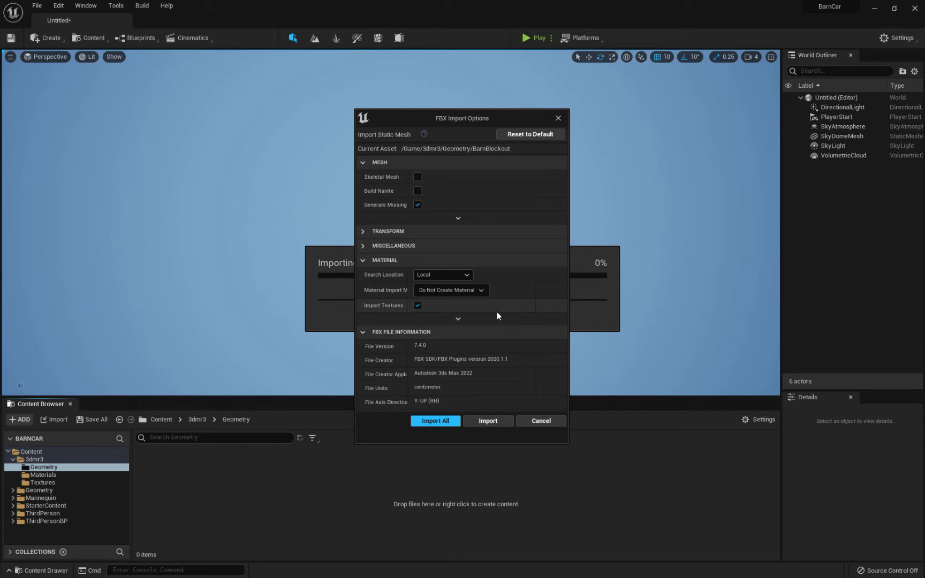
Enable Combine Meshes in the advanced mesh options of the FBX import
{"action": "left_click", "coordinate": [364, 231]}
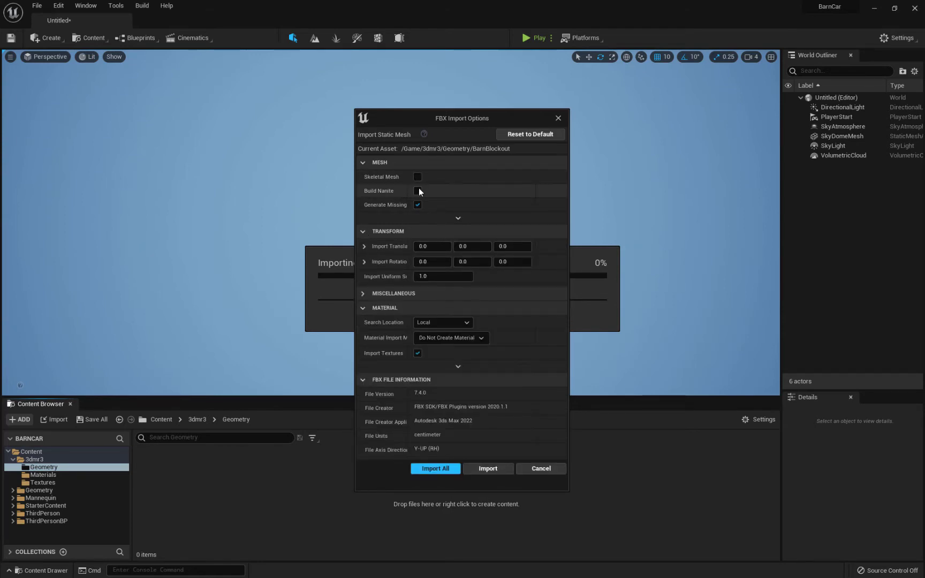
{"action": "left_click", "coordinate": [458, 219]}
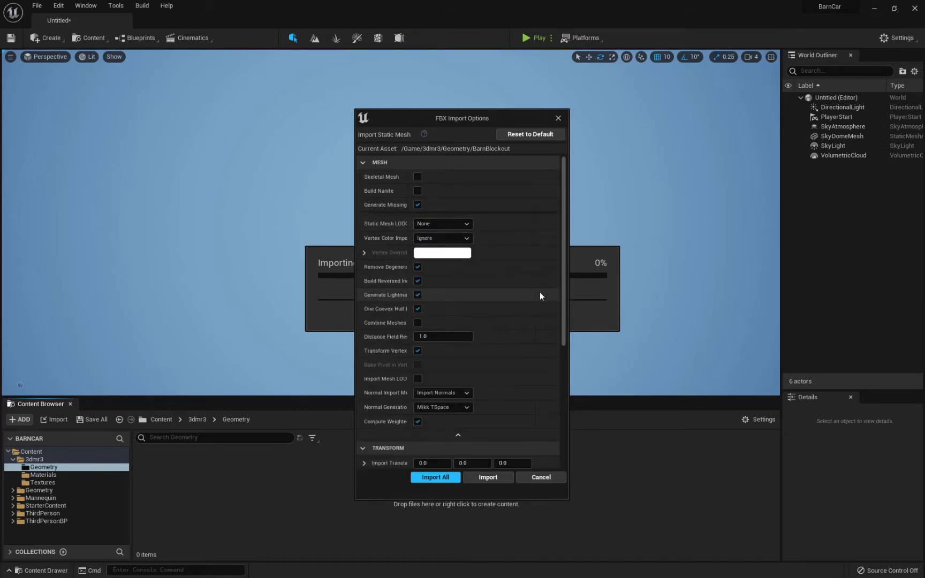
{"action": "left_click", "coordinate": [418, 323]}
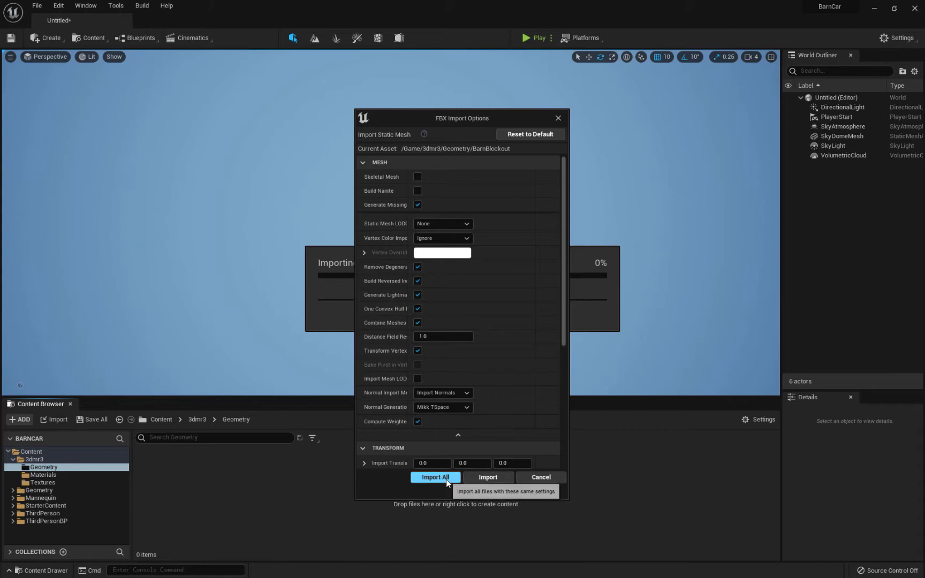
Turn off Import Textures, import the BarnBlockout mesh and dismiss the message log
{"action": "scroll", "coordinate": [472, 335], "scroll_direction": "down", "scroll_amount": 5}
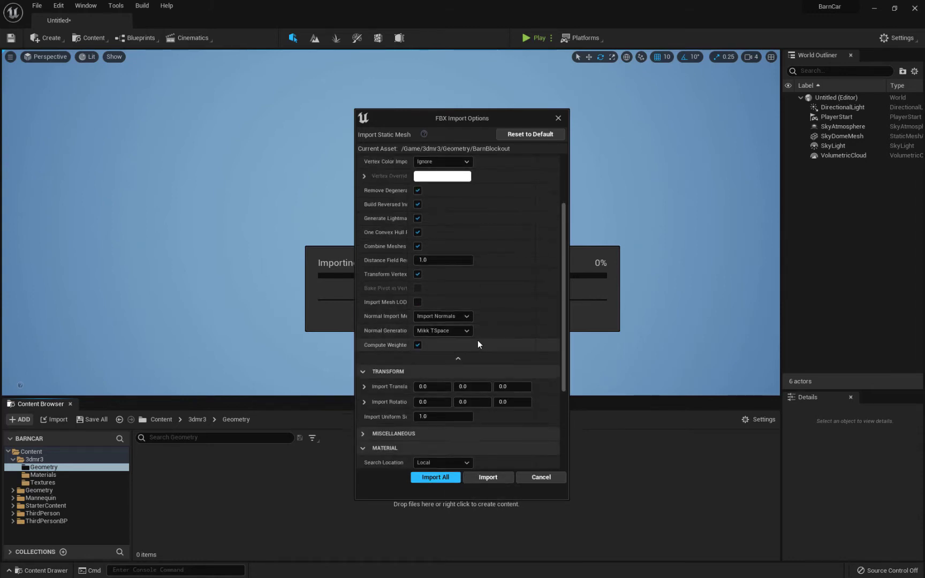
{"action": "scroll", "coordinate": [503, 359], "scroll_direction": "down", "scroll_amount": 1}
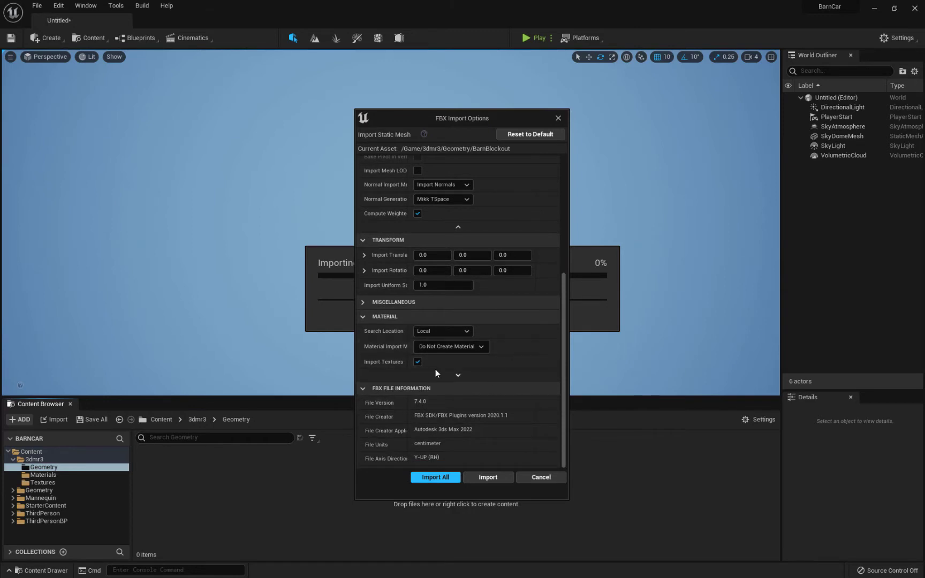
{"action": "left_click", "coordinate": [418, 362]}
{"action": "left_click", "coordinate": [489, 477]}
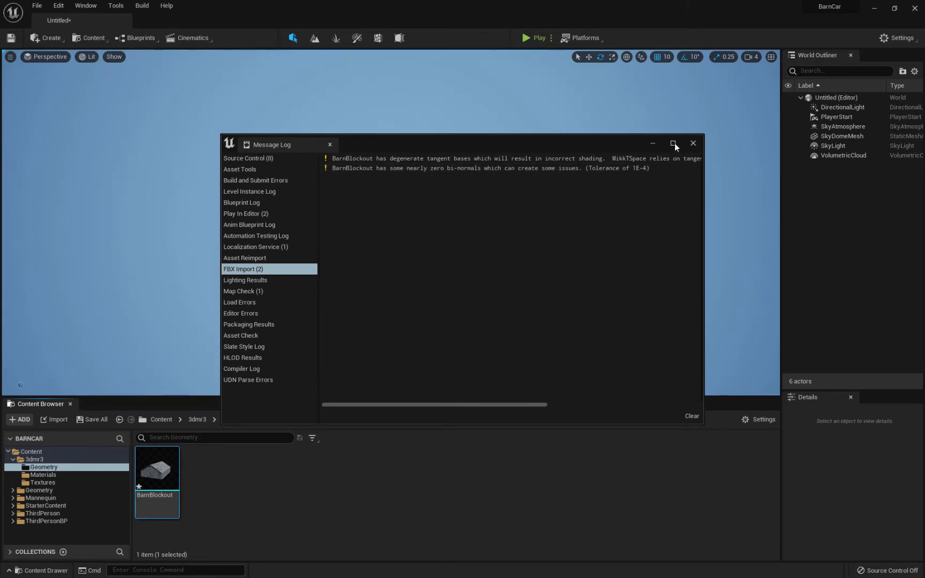
{"action": "left_click", "coordinate": [693, 144]}
Place the BarnBlockout mesh from the Geometry folder into the level
{"action": "mouse_move", "coordinate": [155, 471]}
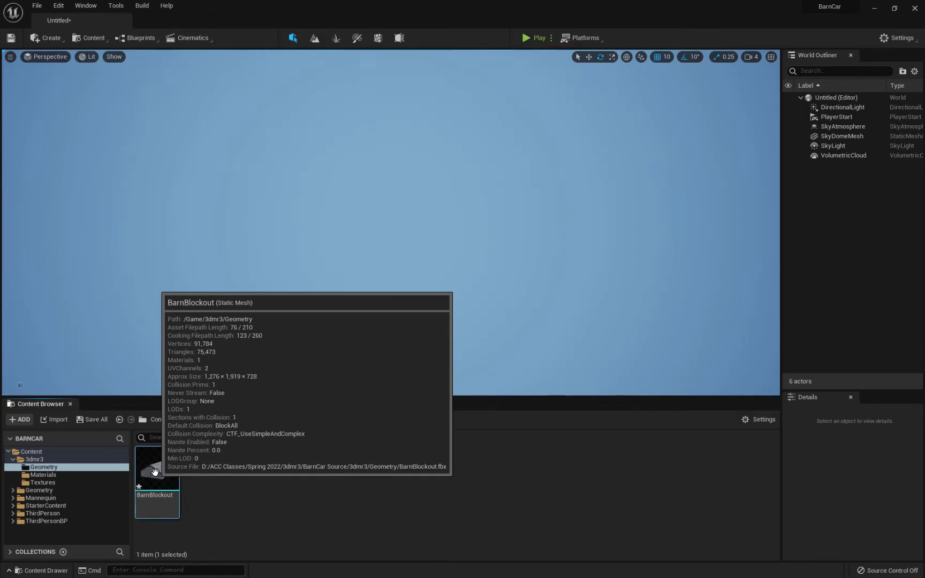
{"action": "left_click_drag", "start_coordinate": [155, 471], "coordinate": [380, 219]}
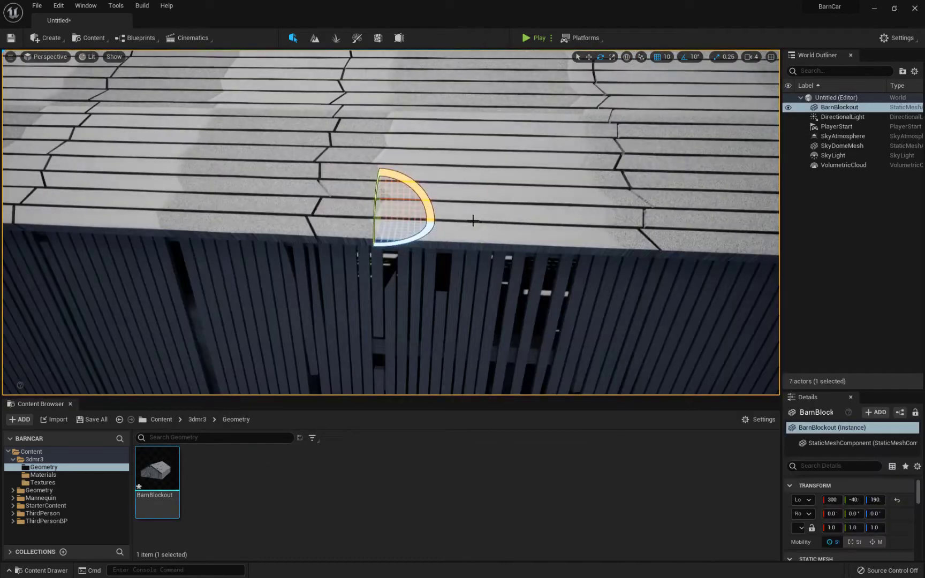
{"action": "scroll", "coordinate": [473, 221], "scroll_direction": "down", "scroll_amount": 10}
{"action": "right_click_drag", "start_coordinate": [473, 222], "coordinate": [589, 206]}
{"action": "right_click_drag", "start_coordinate": [225, 283], "coordinate": [246, 279]}
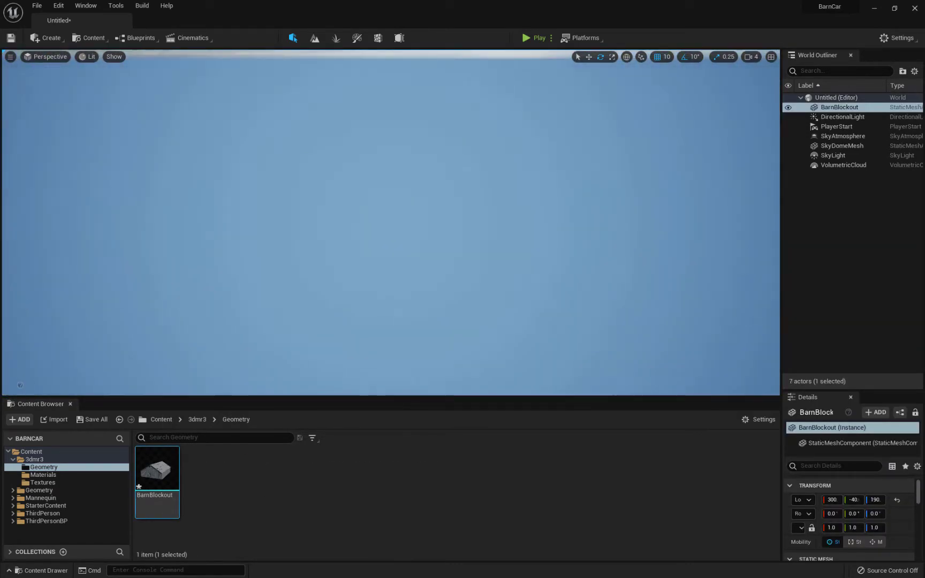
{"action": "middle_click_drag", "start_coordinate": [640, 233], "coordinate": [564, 275]}
{"action": "middle_click_drag", "start_coordinate": [527, 207], "coordinate": [423, 263]}
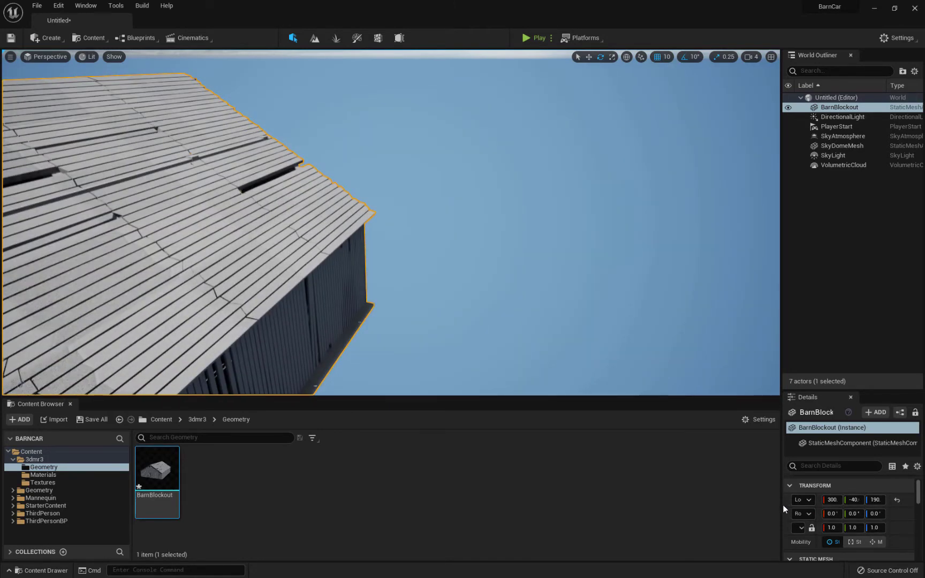
Set the BarnBlockout actor's location to 0, 0, 0
{"action": "left_click", "coordinate": [833, 499]}
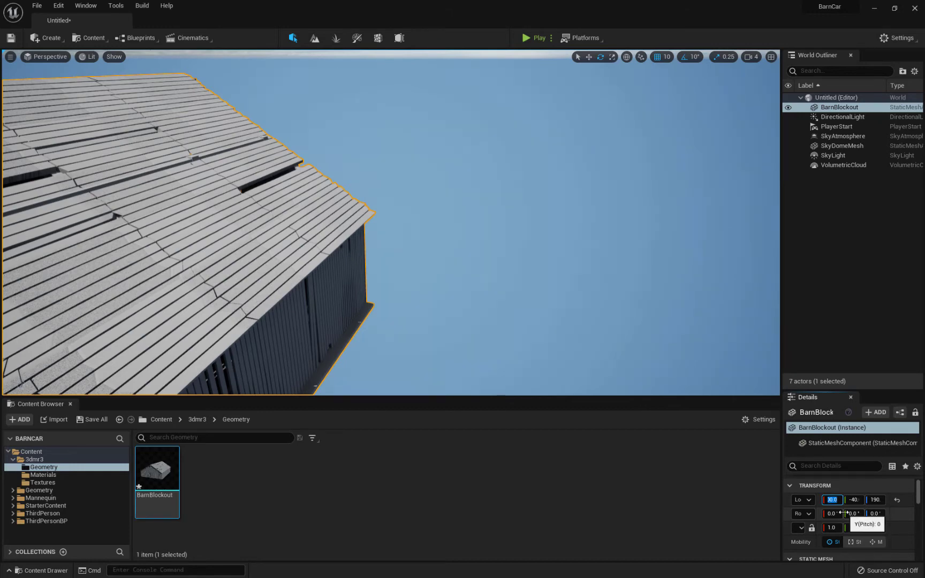
{"action": "type", "text": "0"}
{"action": "key", "text": "Tab"}
{"action": "type", "text": "0"}
{"action": "key", "text": "Tab"}
{"action": "type", "text": "0"}
{"action": "key", "text": "Tab"}
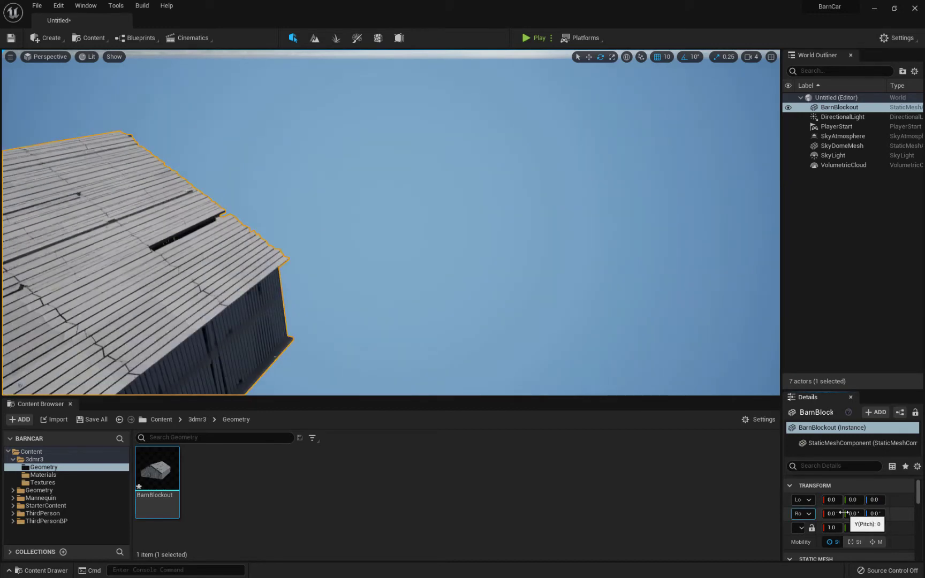
Examine the barn from outside and inside, checking the sunlight through the slats and the floor, with nothing selected
{"action": "right_click_drag", "start_coordinate": [321, 211], "coordinate": [278, 223]}
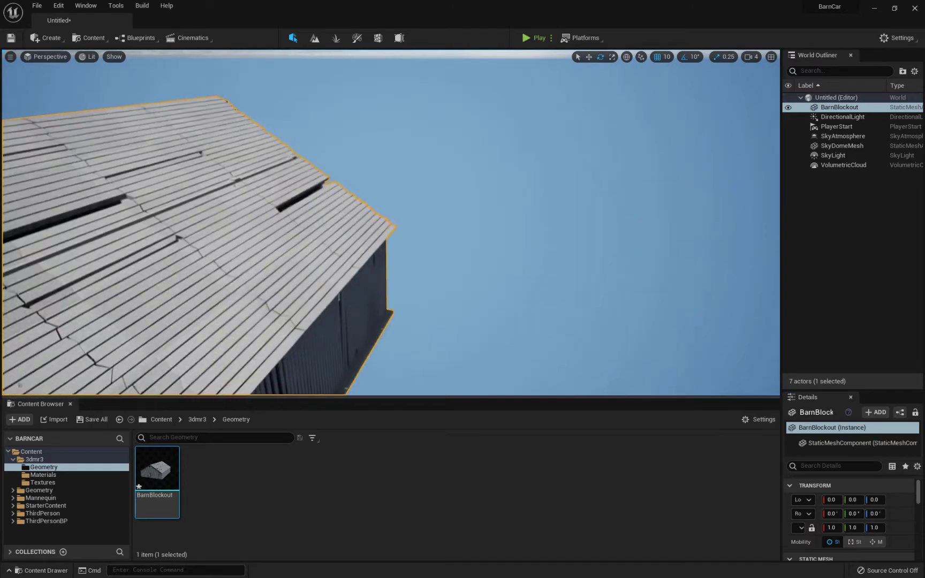
{"action": "middle_click_drag", "start_coordinate": [468, 215], "coordinate": [386, 252]}
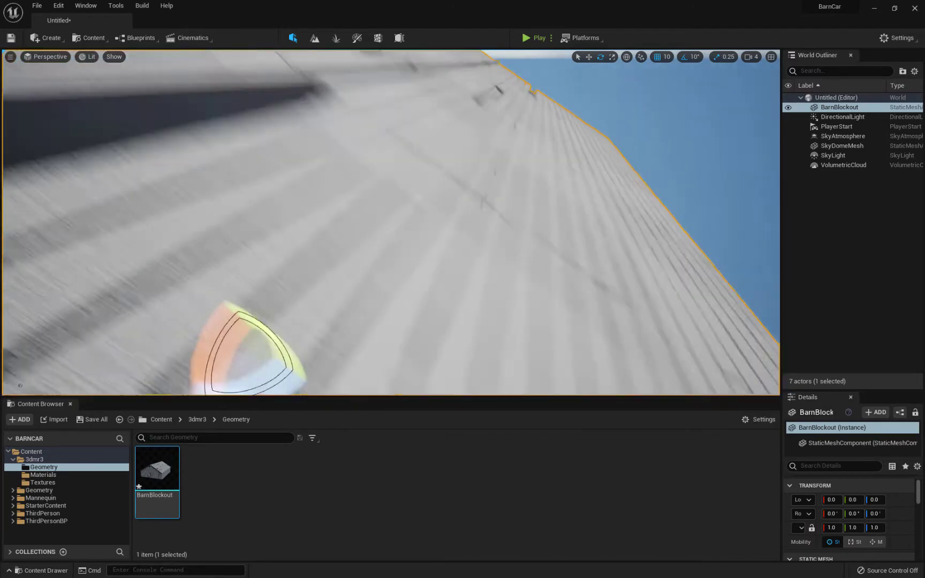
{"action": "mouse_move", "coordinate": [385, 252]}
{"action": "right_mouse_down"}
{"action": "mouse_move", "coordinate": [410, 299]}
{"action": "mouse_move", "coordinate": [375, 268]}
{"action": "mouse_move", "coordinate": [410, 294]}
{"action": "mouse_move", "coordinate": [393, 281]}
{"action": "mouse_move", "coordinate": [386, 258]}
{"action": "mouse_move", "coordinate": [397, 256]}
{"action": "mouse_move", "coordinate": [375, 260]}
{"action": "right_mouse_up"}
{"action": "key", "text": "w"}
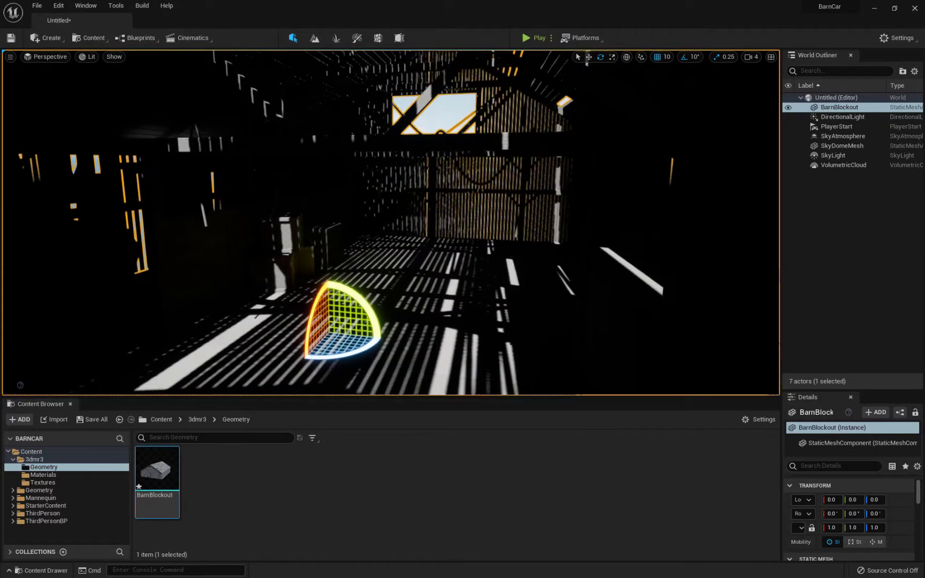
{"action": "right_click_drag", "start_coordinate": [391, 222], "coordinate": [582, 158]}
{"action": "key", "text": "s"}
{"action": "key", "text": "d"}
{"action": "key", "text": "a"}
{"action": "key", "text": "d"}
{"action": "key", "text": "s"}
{"action": "key", "text": "a"}
{"action": "key", "text": "w"}
{"action": "key", "text": "e"}
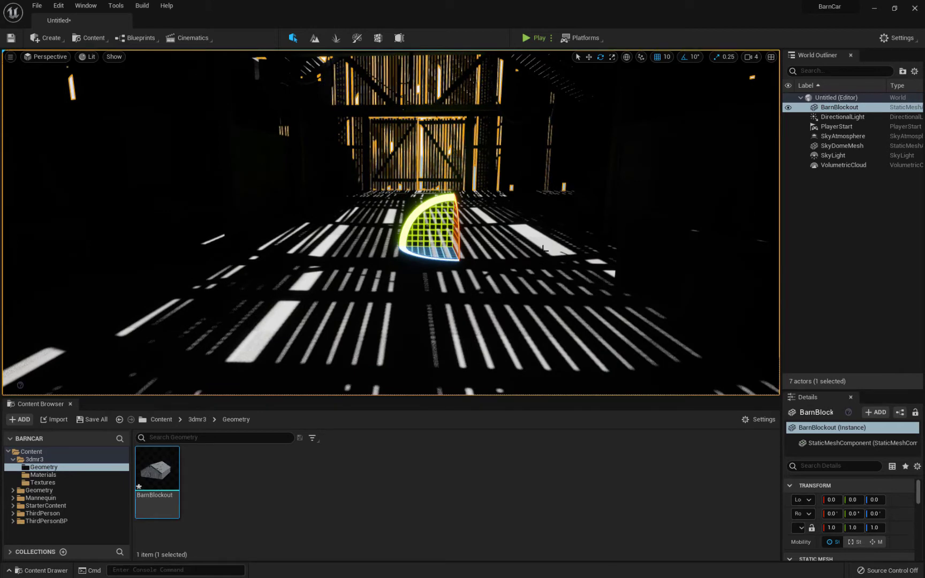
{"action": "left_click", "coordinate": [837, 225]}
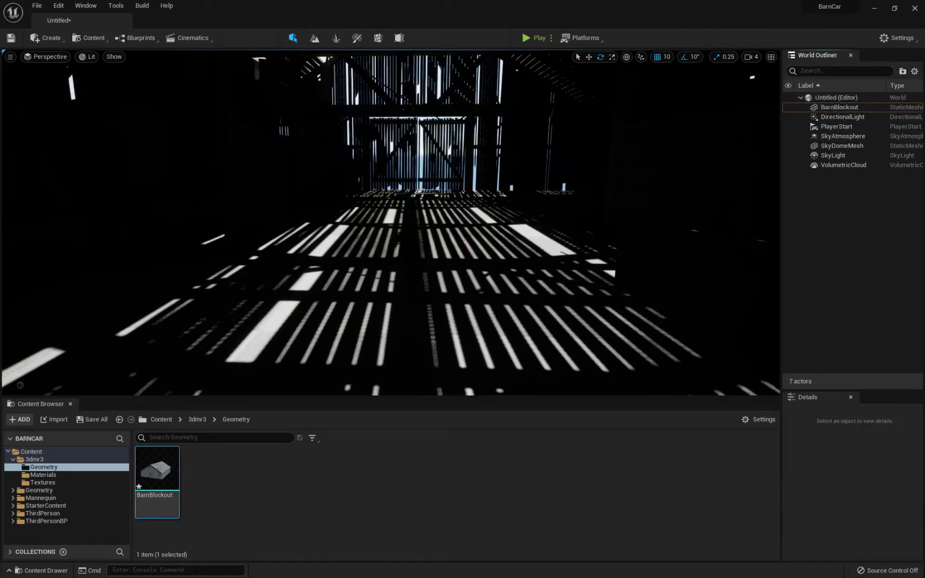
{"action": "right_click_drag", "start_coordinate": [582, 158], "coordinate": [579, 154]}
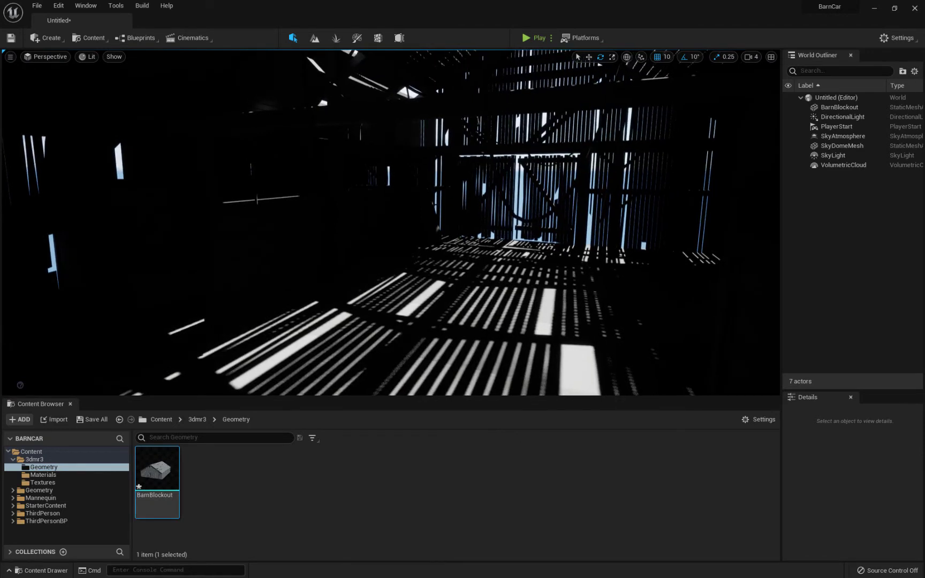
Add a cube inside the barn and flatten it to a Z scale of about -0.2, keeping the cube selected
{"action": "left_click", "coordinate": [59, 42]}
{"action": "mouse_move", "coordinate": [70, 66]}
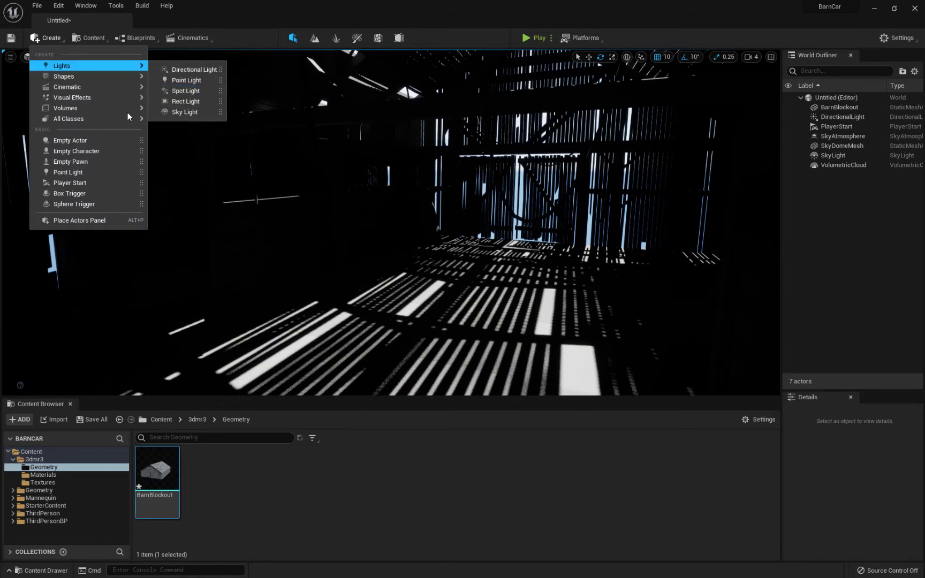
{"action": "mouse_move", "coordinate": [128, 83]}
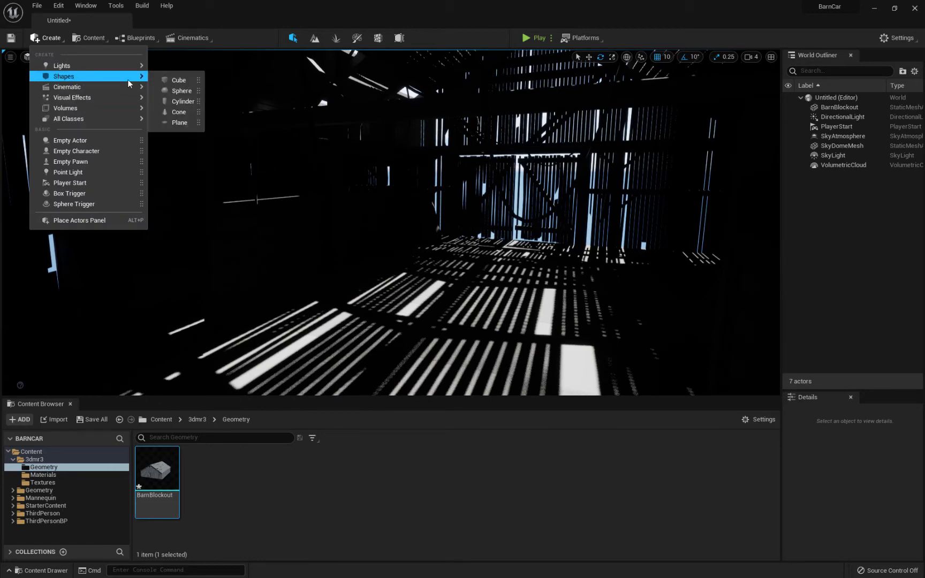
{"action": "left_click", "coordinate": [190, 81]}
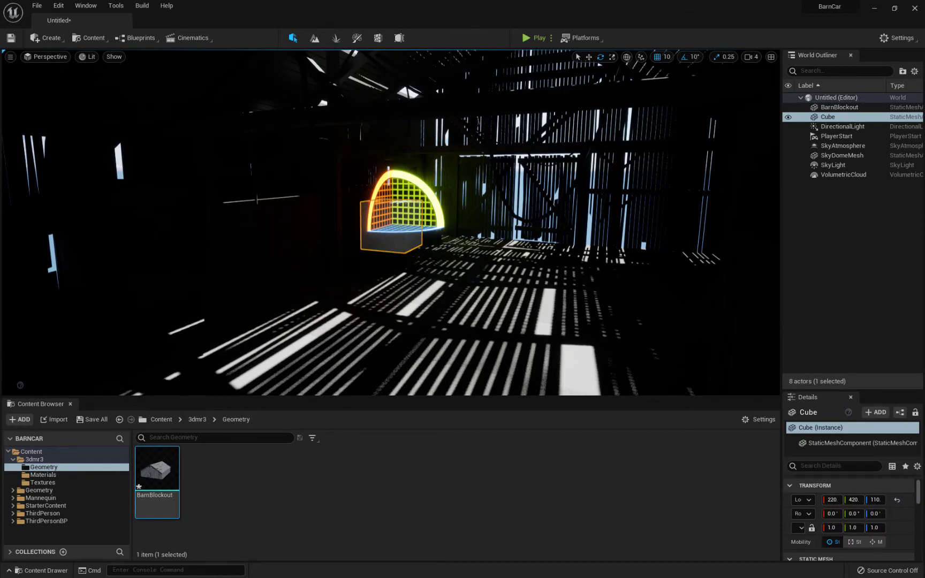
{"action": "key", "text": "w"}
{"action": "left_click_drag", "start_coordinate": [395, 191], "coordinate": [395, 220]}
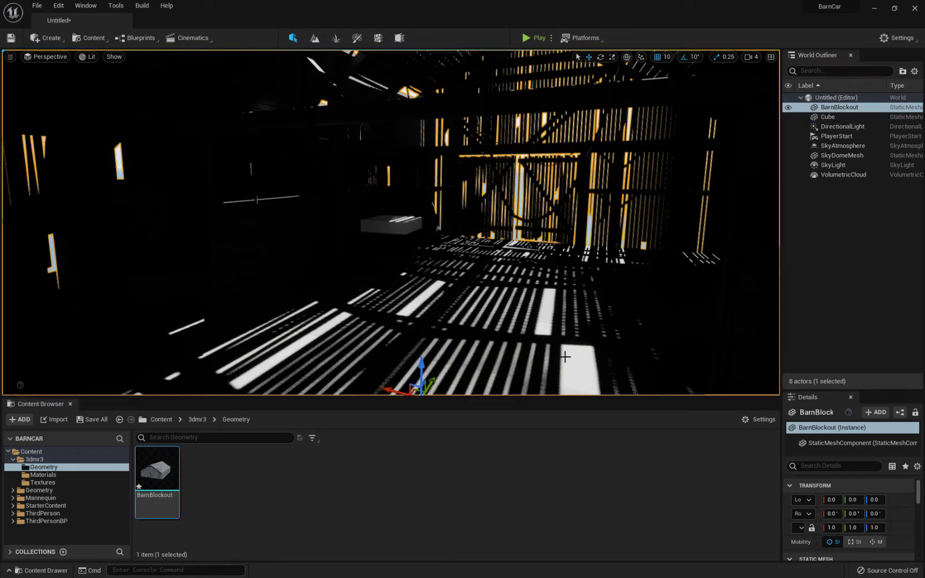
{"action": "key", "text": "ctrl+z"}
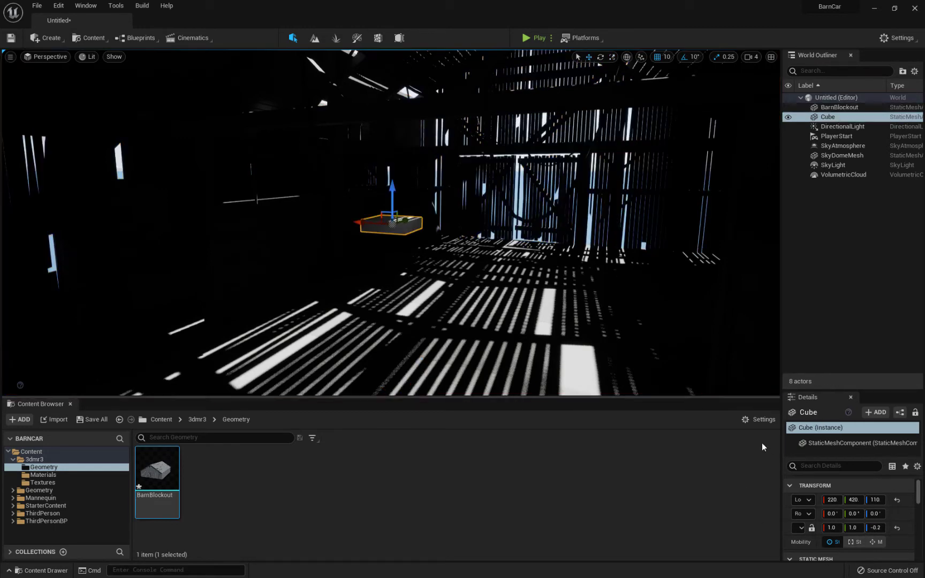
Set the cube's location to 0, 0, -20 so that it sits just beneath the barn floor
{"action": "left_click", "coordinate": [835, 500]}
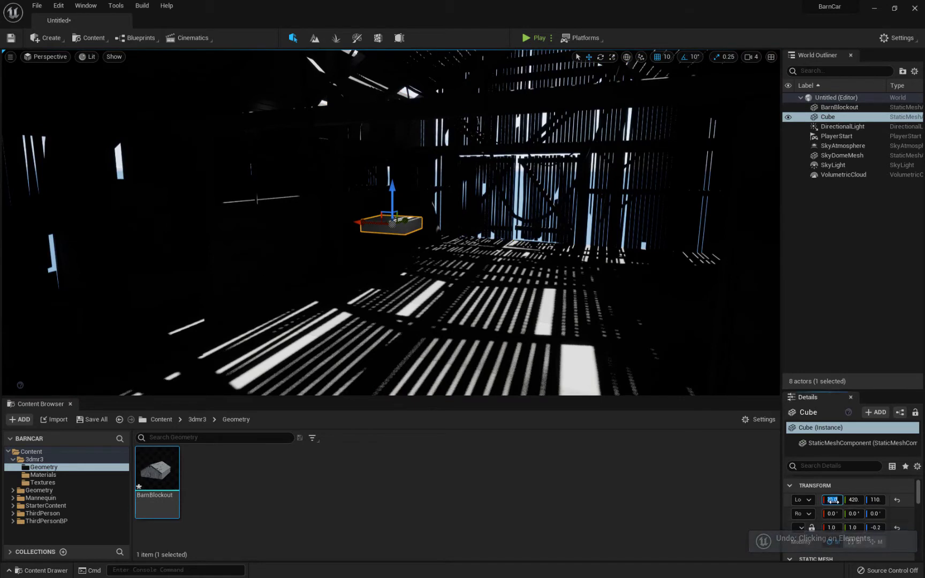
{"action": "type", "text": "0"}
{"action": "key", "text": "Tab"}
{"action": "type", "text": "0"}
{"action": "key", "text": "Tab"}
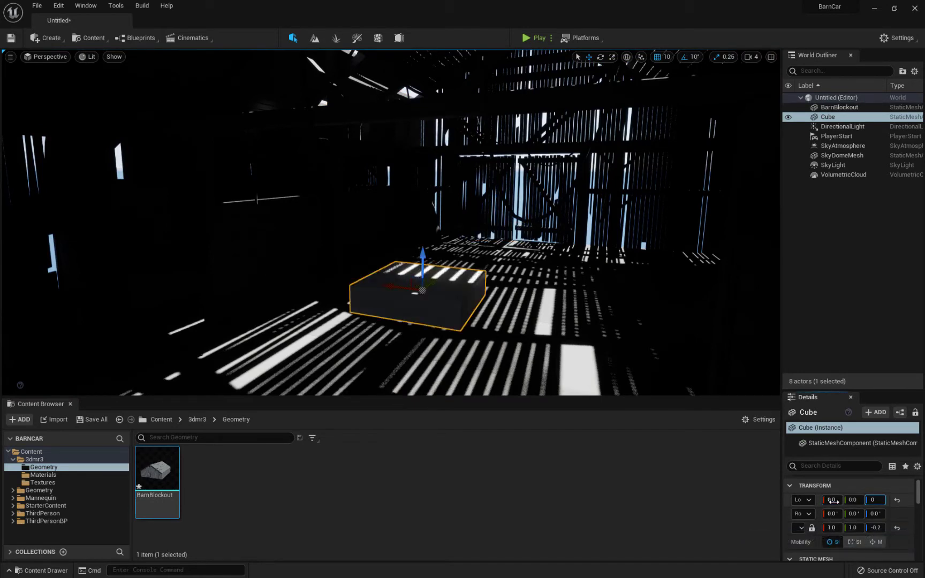
{"action": "type", "text": "-20"}
{"action": "key", "text": "Return"}
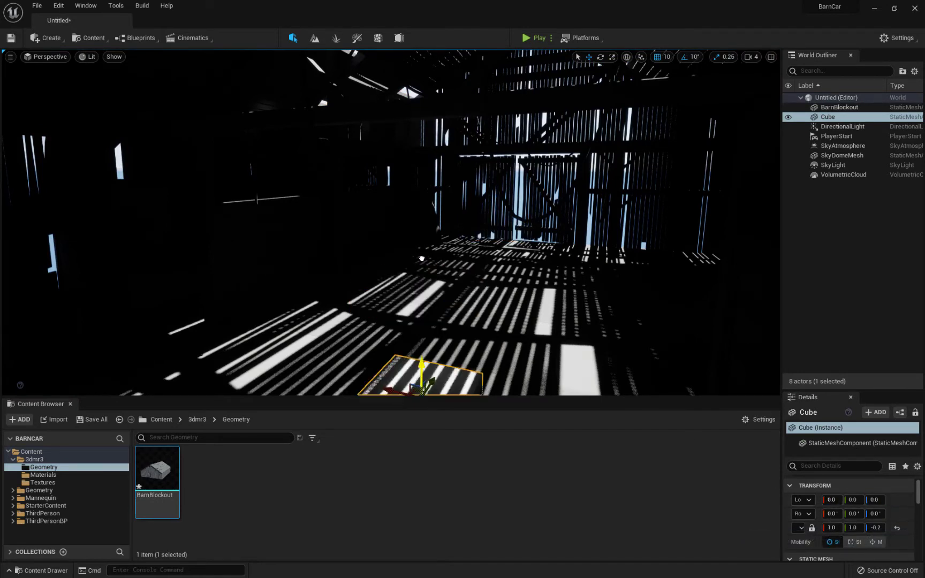
{"action": "middle_click_drag", "start_coordinate": [418, 278], "coordinate": [399, 340]}
{"action": "mouse_move", "coordinate": [525, 337]}
{"action": "middle_mouse_down"}
{"action": "mouse_move", "coordinate": [538, 319]}
{"action": "mouse_move", "coordinate": [530, 311]}
{"action": "mouse_move", "coordinate": [526, 337]}
{"action": "middle_mouse_up"}
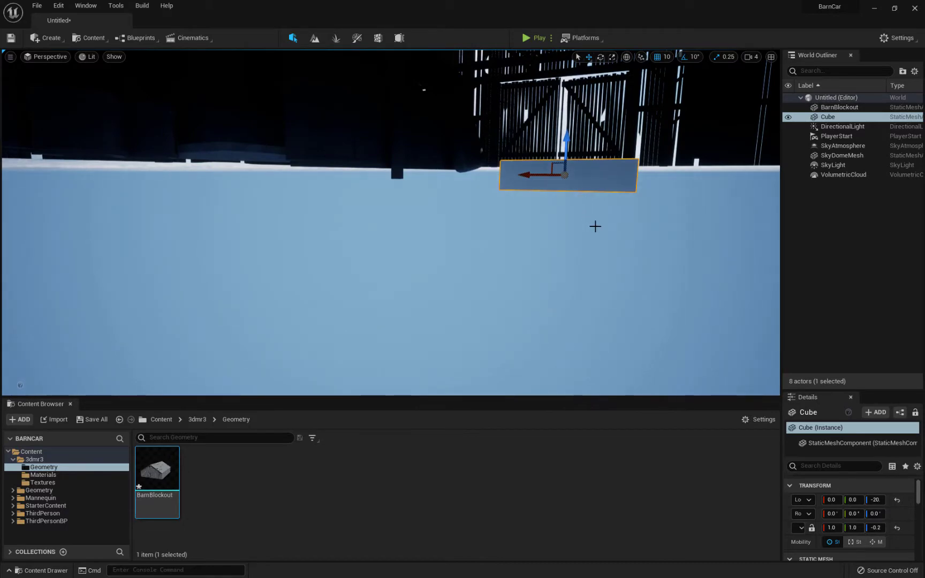
{"action": "middle_click_drag", "start_coordinate": [595, 226], "coordinate": [595, 207]}
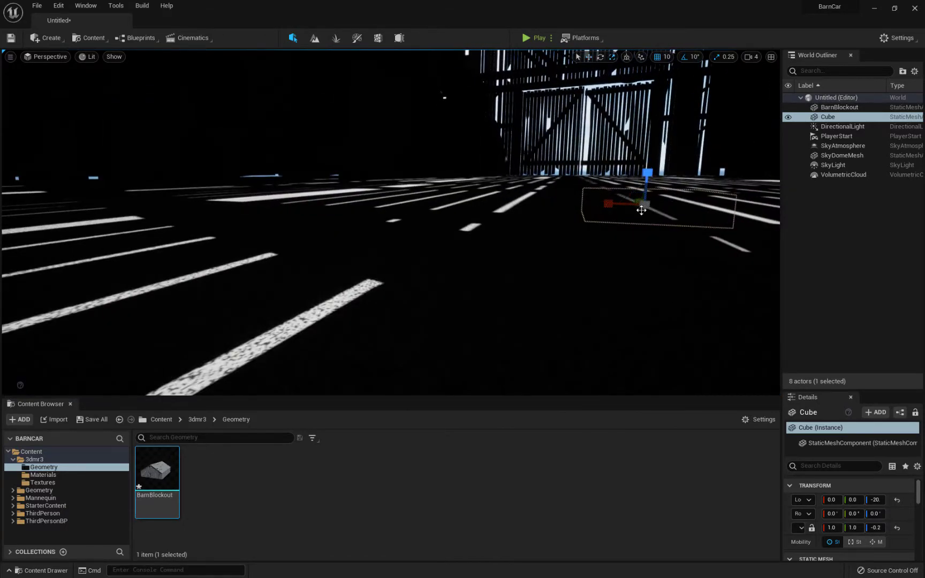
Scale the cube into a ground slab of about 23.5 in X and 27.2 in Y
{"action": "right_click_drag", "start_coordinate": [600, 208], "coordinate": [683, 228]}
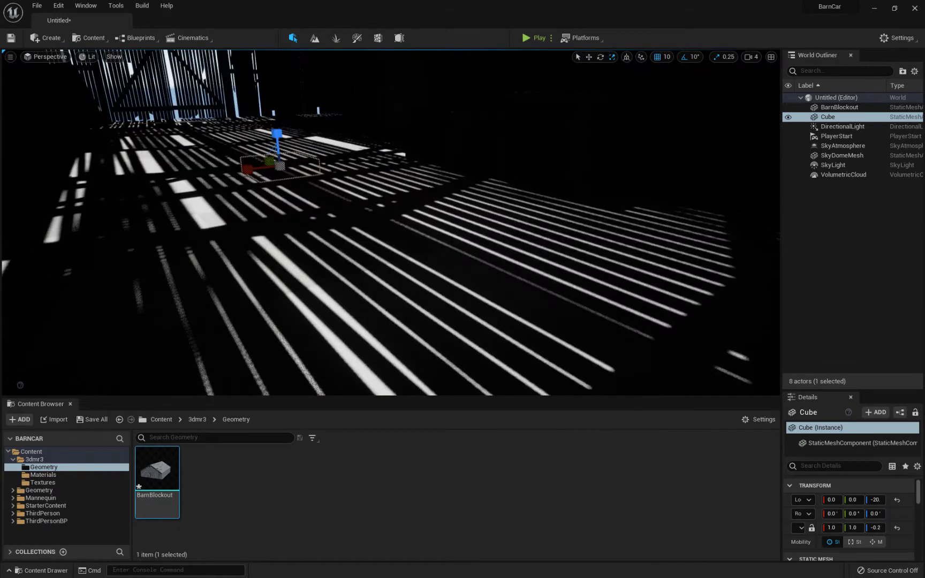
{"action": "left_click_drag", "start_coordinate": [251, 168], "coordinate": [139, 198]}
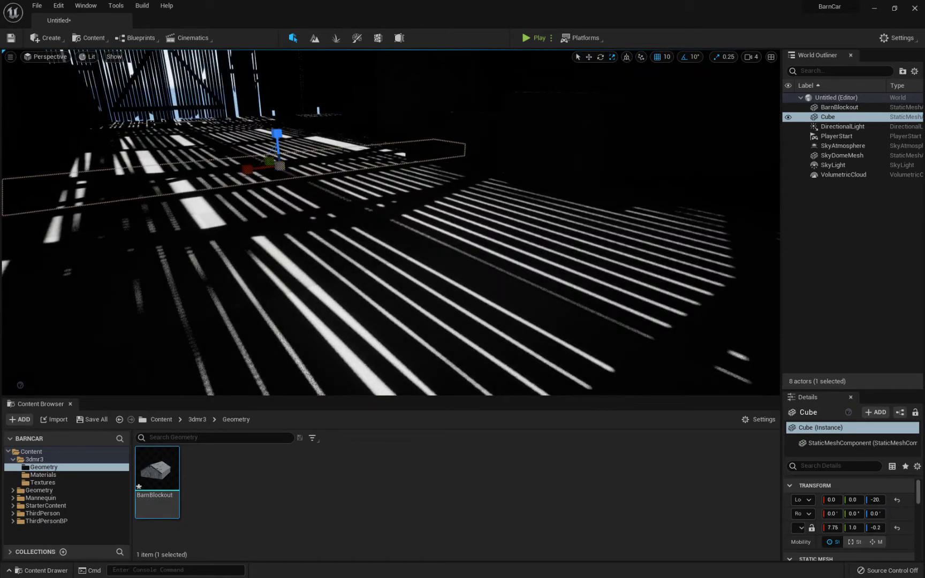
{"action": "left_click_drag", "start_coordinate": [268, 159], "coordinate": [129, 82]}
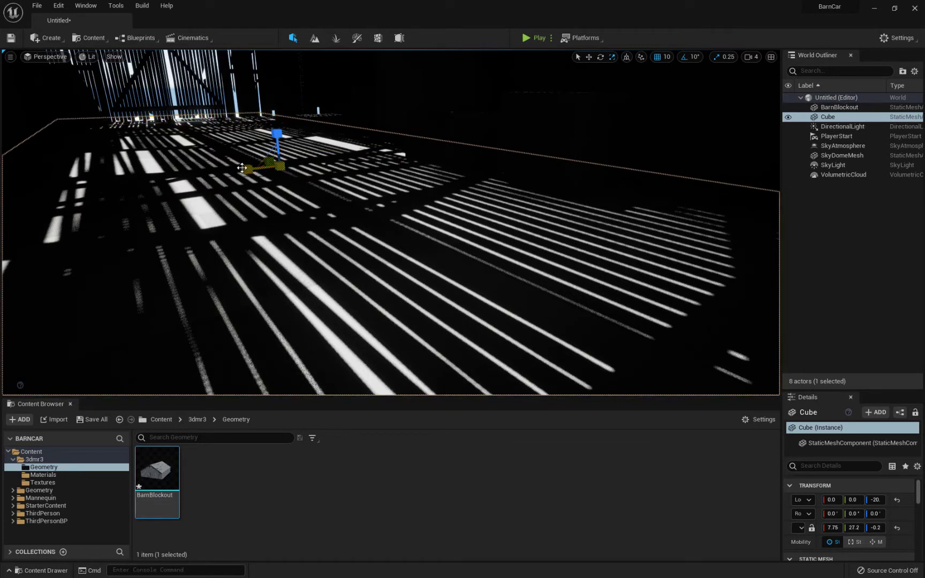
{"action": "left_click_drag", "start_coordinate": [242, 168], "coordinate": [160, 188]}
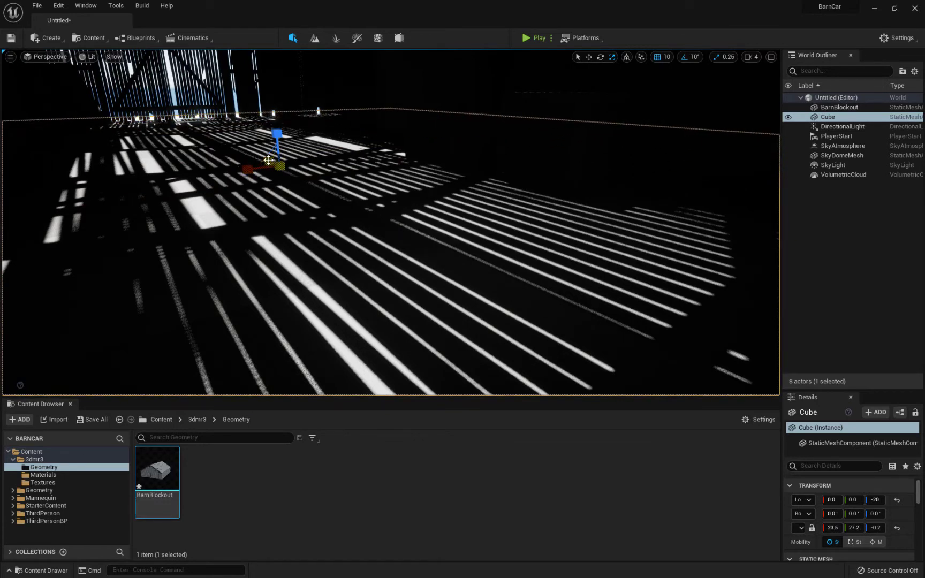
Enlarge the ground slab around the barn to a scale of about 71.5 in X and 119 in Y
{"action": "left_click_drag", "start_coordinate": [268, 160], "coordinate": [176, 107]}
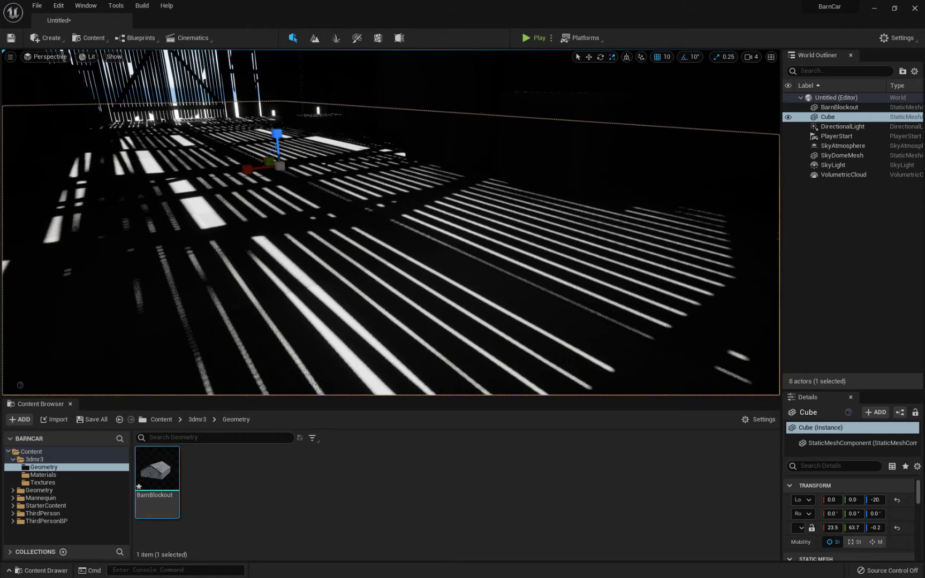
{"action": "scroll", "coordinate": [522, 206], "scroll_direction": "down", "scroll_amount": 10}
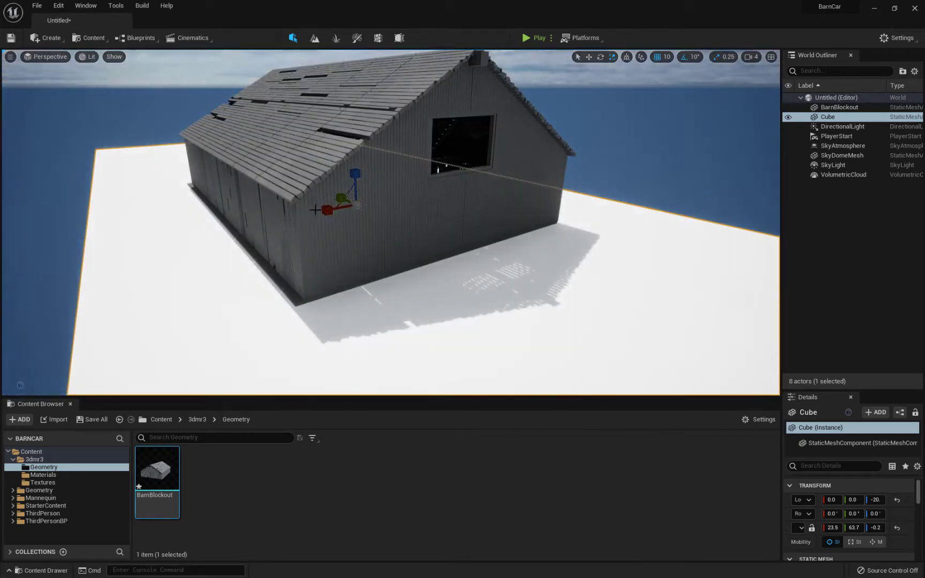
{"action": "left_click_drag", "start_coordinate": [314, 209], "coordinate": [281, 221]}
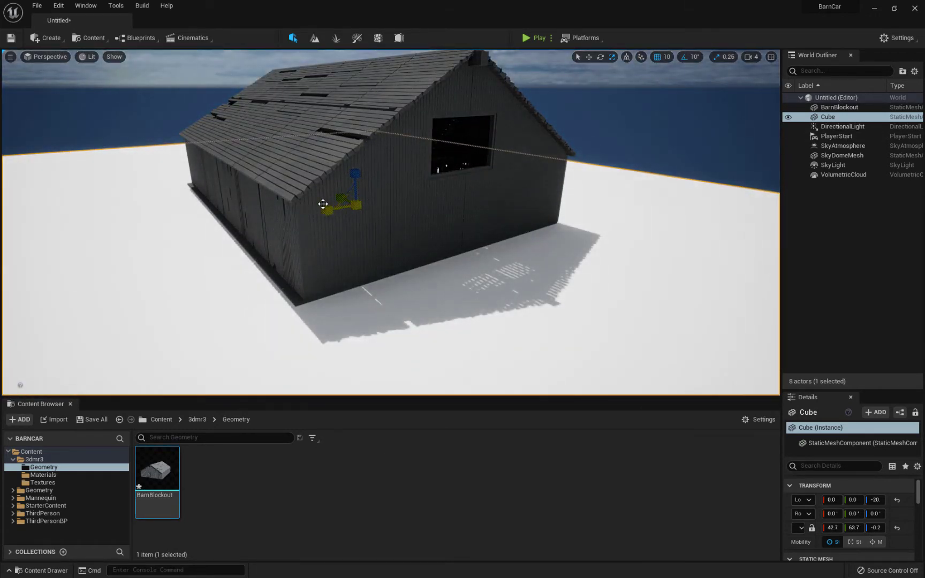
{"action": "left_click_drag", "start_coordinate": [336, 195], "coordinate": [316, 164]}
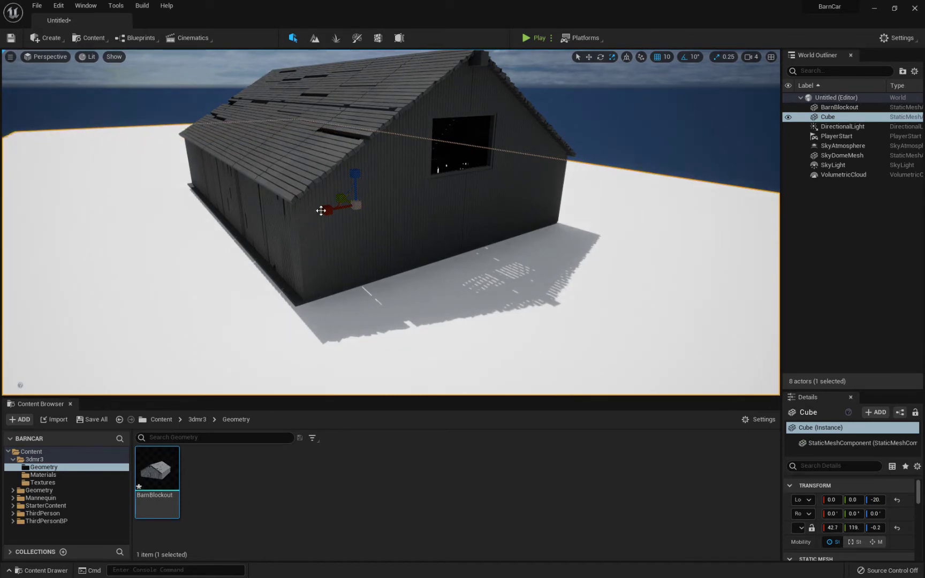
{"action": "left_click_drag", "start_coordinate": [321, 211], "coordinate": [279, 224]}
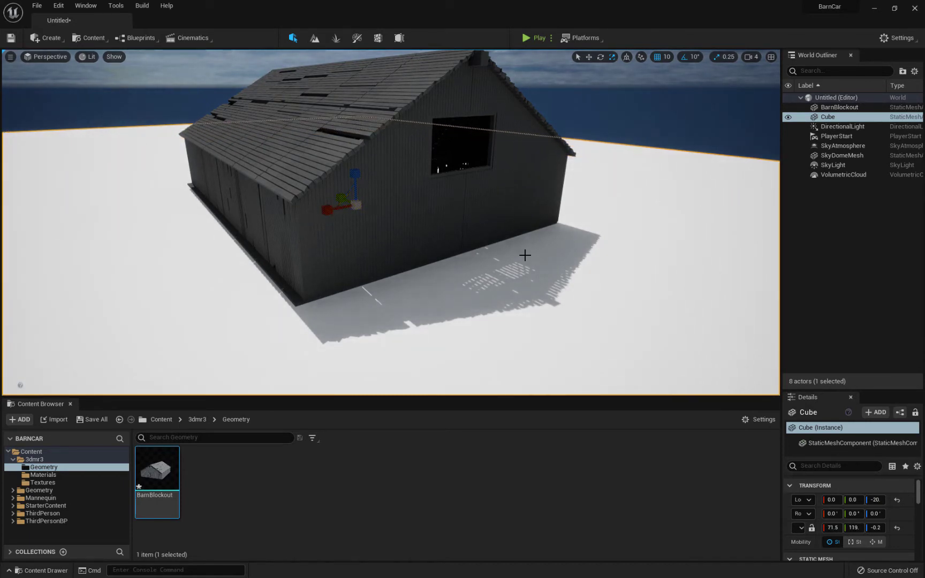
Examine the barn's exterior wall and its interior, looking at how the sunlight falls across the floor
{"action": "right_click_drag", "start_coordinate": [525, 256], "coordinate": [439, 235]}
{"action": "key", "text": "w"}
{"action": "key", "text": "d"}
{"action": "key", "text": "q"}
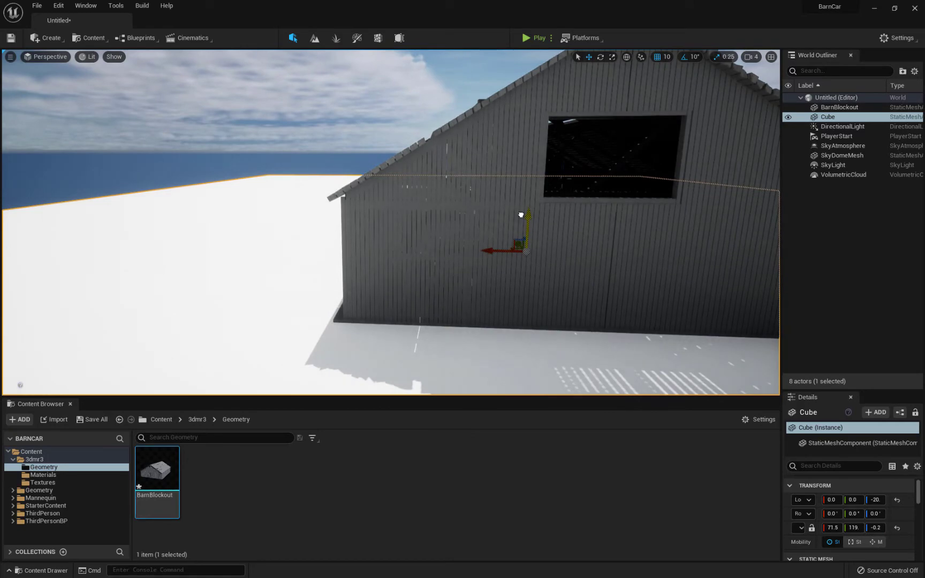
{"action": "key", "text": "e"}
{"action": "right_click_drag", "start_coordinate": [419, 297], "coordinate": [604, 237]}
{"action": "key", "text": "w"}
{"action": "key", "text": "w"}
{"action": "key", "text": "s"}
{"action": "key", "text": "a"}
{"action": "key", "text": "w"}
{"action": "key", "text": "w"}
{"action": "key", "text": "q"}
{"action": "key", "text": "e"}
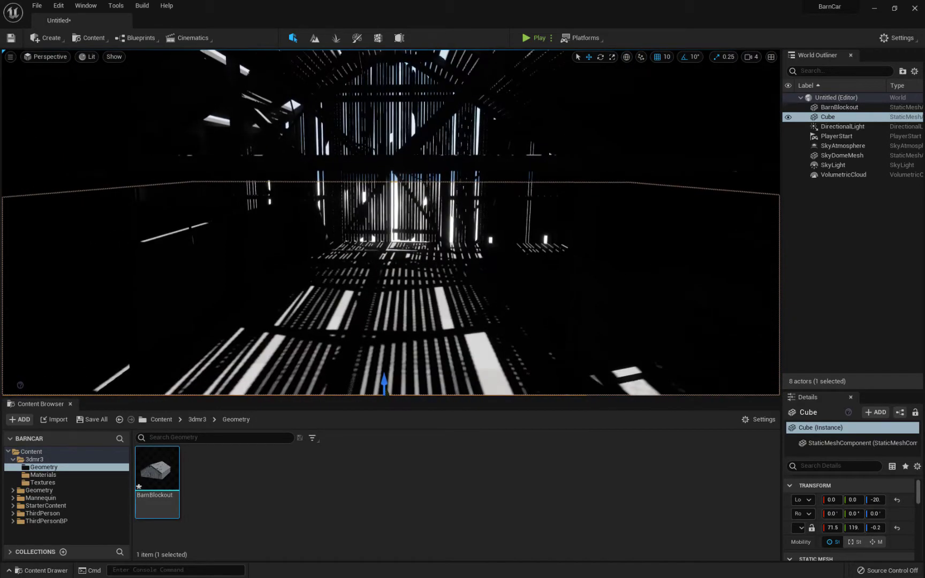
Try different sun directions inside the barn, ending with a low sun near the horizon at a pitch of about -0.9°
{"action": "key", "text": "ctrl+l"}
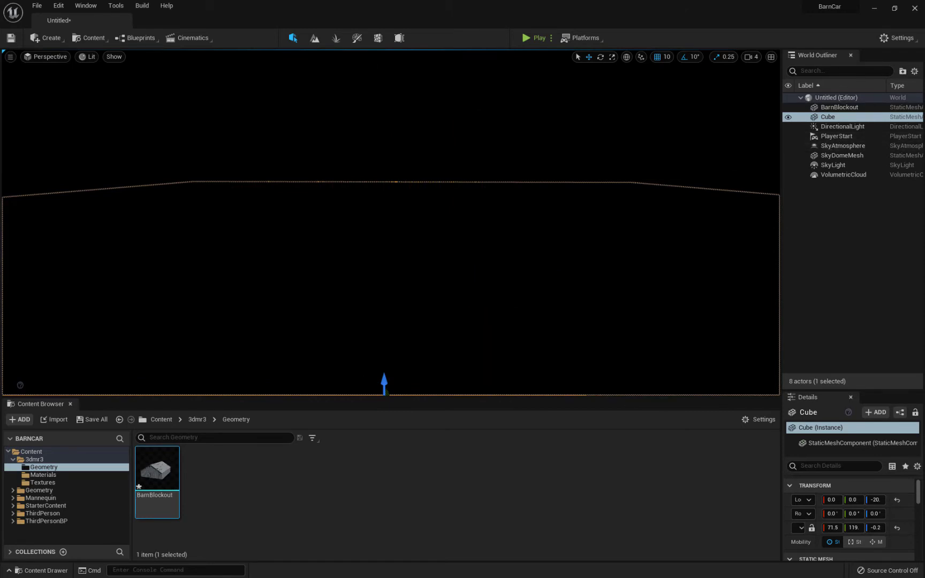
{"action": "right_click_drag", "start_coordinate": [391, 223], "coordinate": [390, 230]}
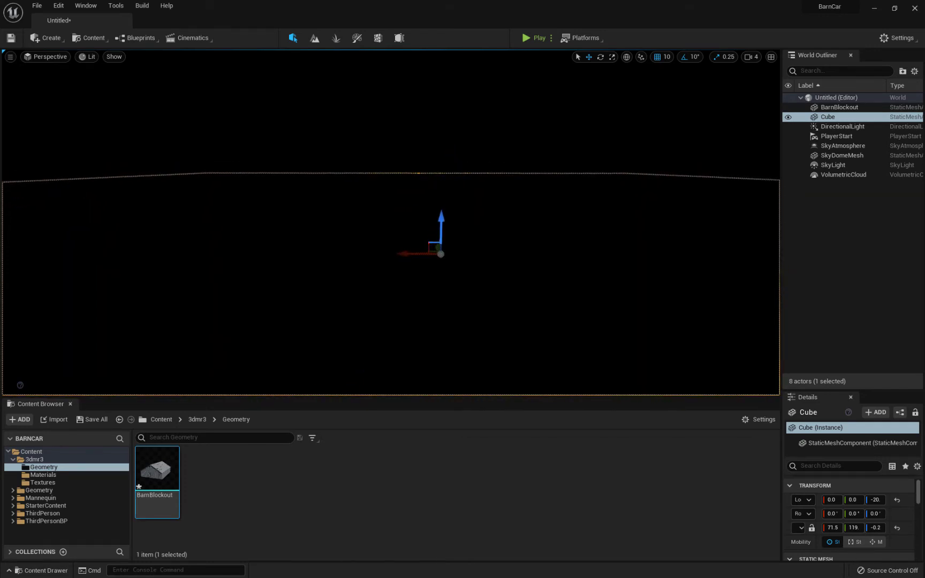
{"action": "key", "text": "ctrl+l"}
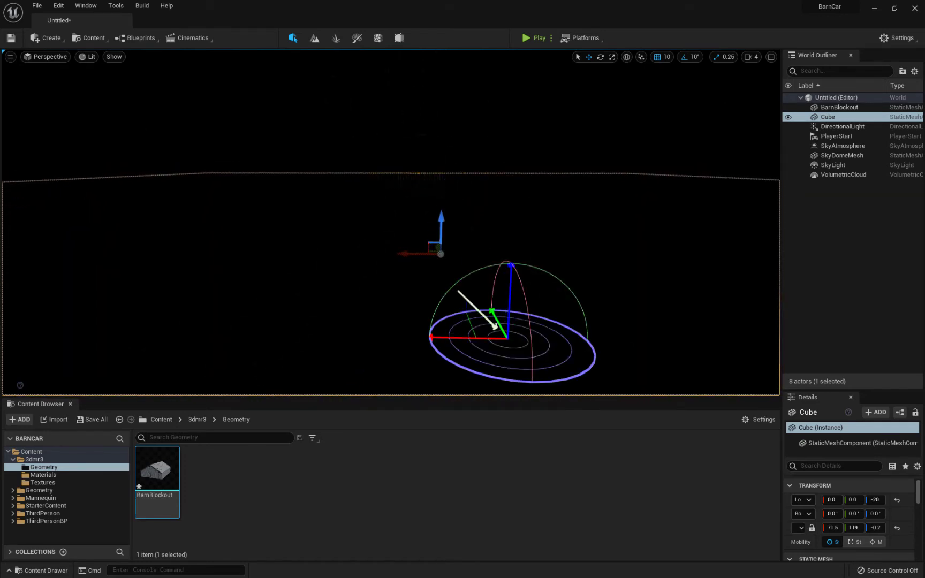
{"action": "key", "text": "ctrl+l"}
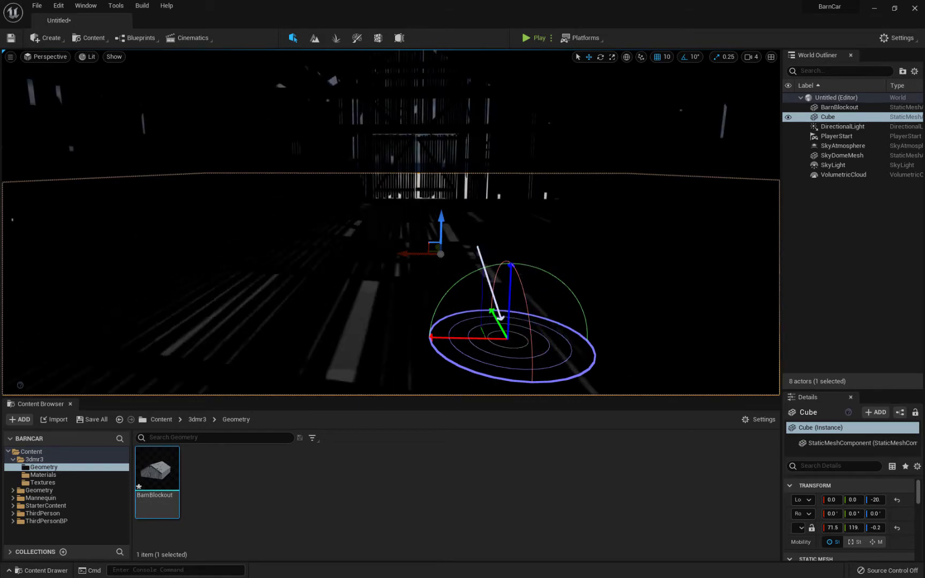
{"action": "key", "text": "ctrl+l"}
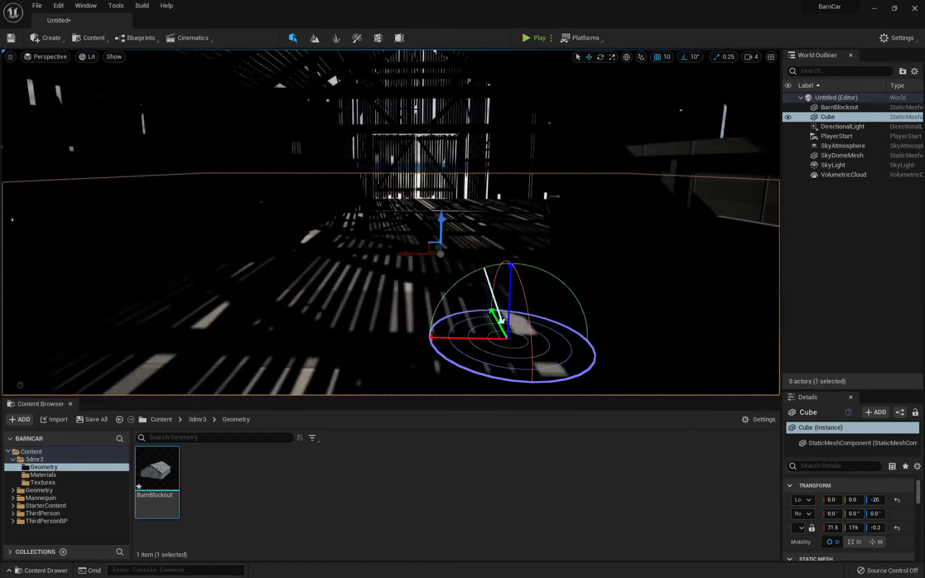
{"action": "key", "text": "ctrl+l"}
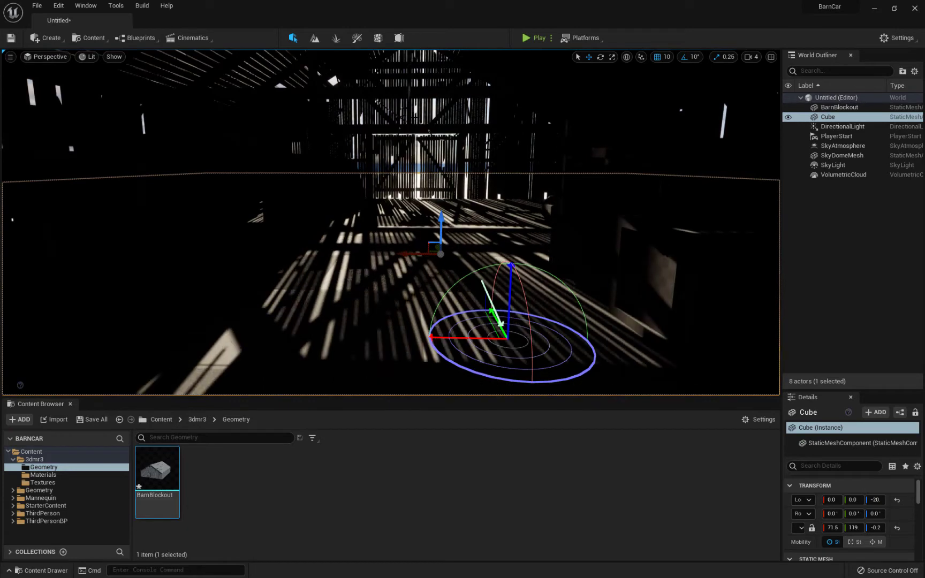
{"action": "key", "text": "ctrl+l"}
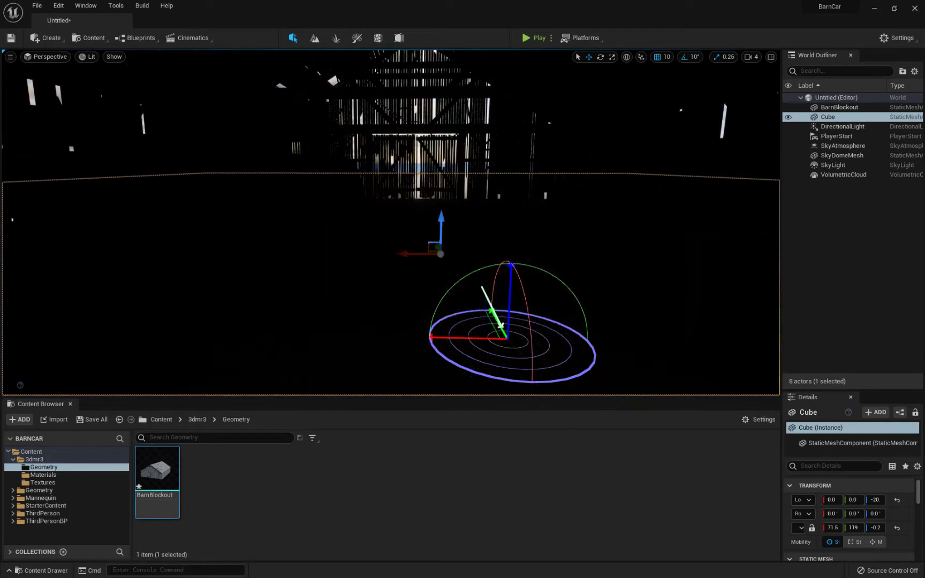
{"action": "key", "text": "ctrl+l"}
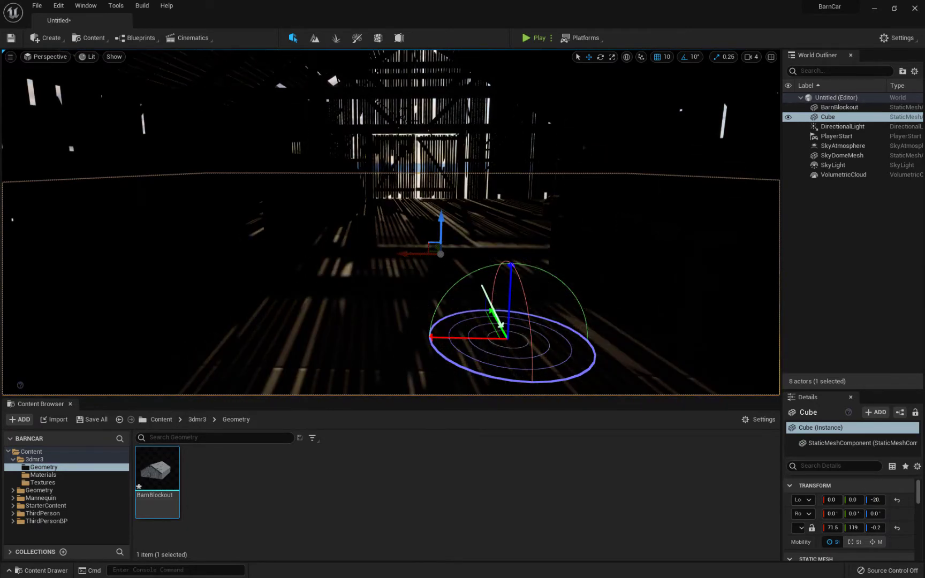
{"action": "key", "text": "ctrl+l"}
{"action": "key", "text": "ctrl+l"}
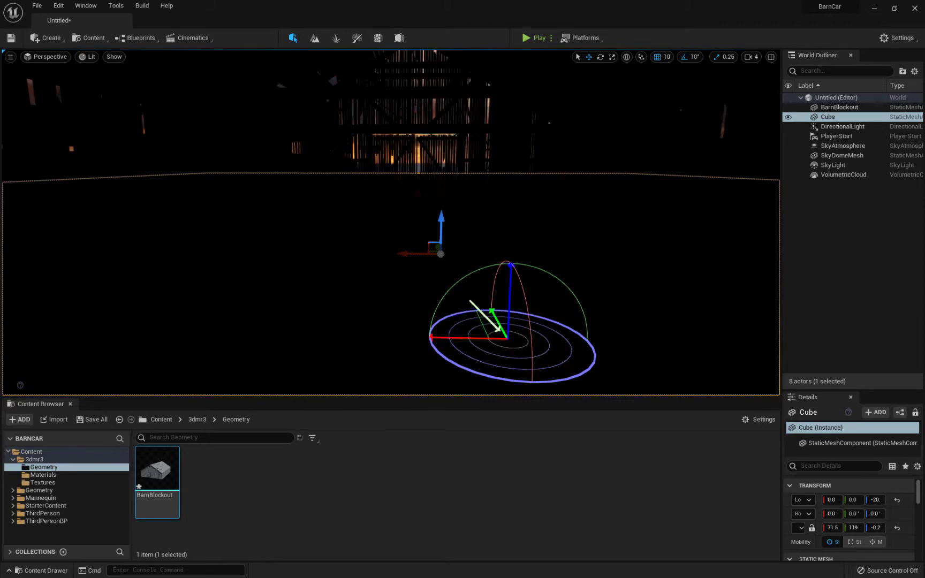
{"action": "key", "text": "ctrl+l"}
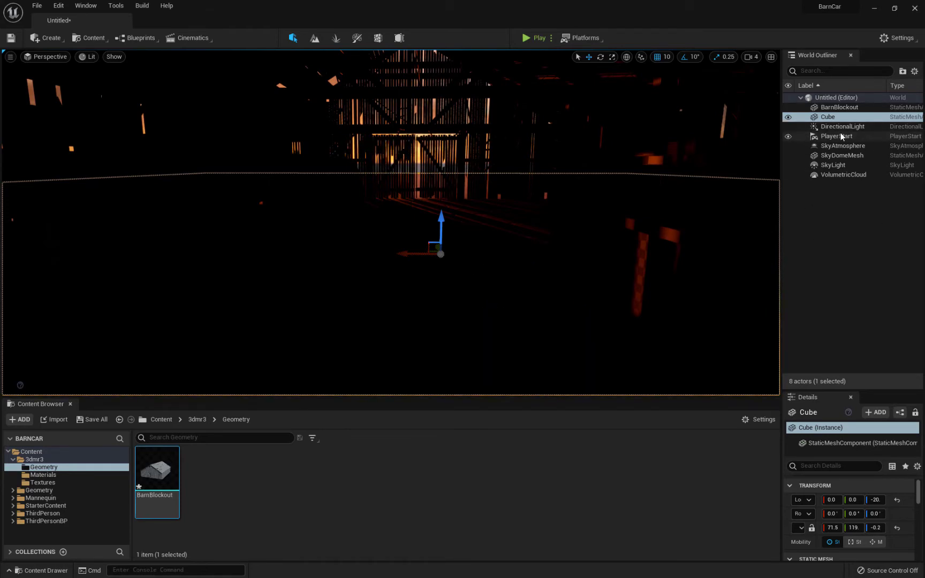
Select the DirectionalLight, enlarge its details area and set the light's intensity to 10 lux
{"action": "middle_click_drag", "start_coordinate": [391, 222], "coordinate": [438, 226]}
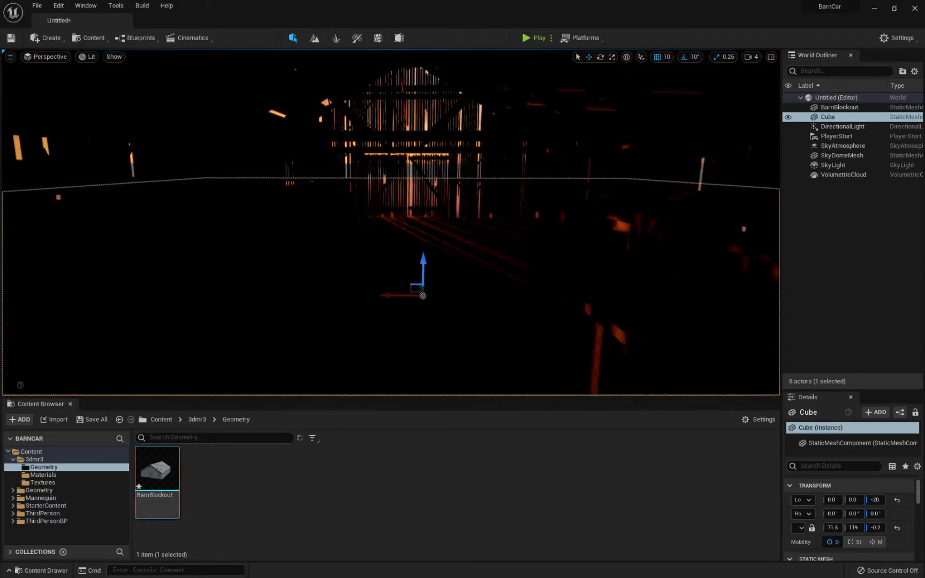
{"action": "left_click", "coordinate": [842, 129]}
{"action": "mouse_move", "coordinate": [589, 230]}
{"action": "right_mouse_down"}
{"action": "mouse_move", "coordinate": [616, 250]}
{"action": "mouse_move", "coordinate": [586, 250]}
{"action": "right_mouse_up"}
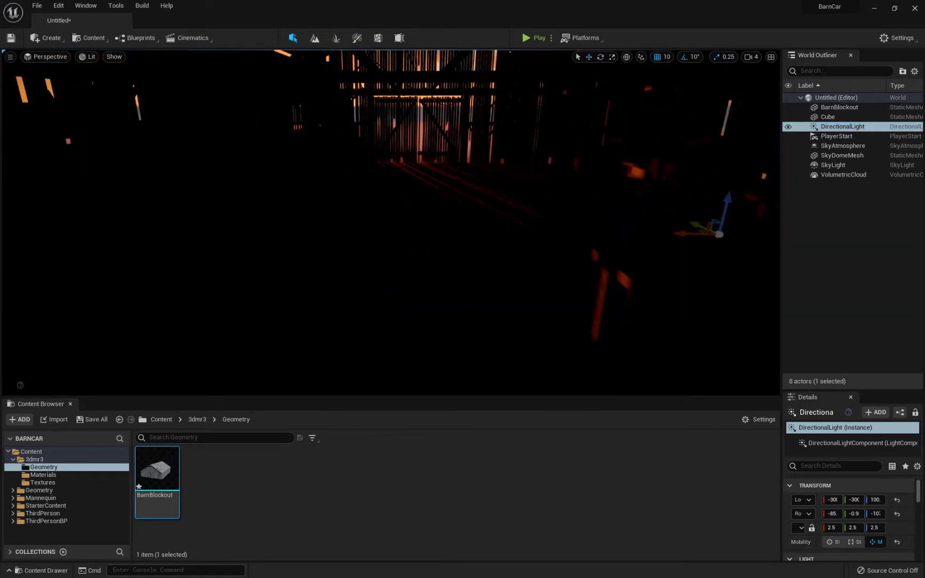
{"action": "scroll", "coordinate": [391, 222], "scroll_direction": "down", "scroll_amount": 4}
{"action": "scroll", "coordinate": [391, 223], "scroll_direction": "up", "scroll_amount": 3}
{"action": "middle_click_drag", "start_coordinate": [391, 223], "coordinate": [398, 259]}
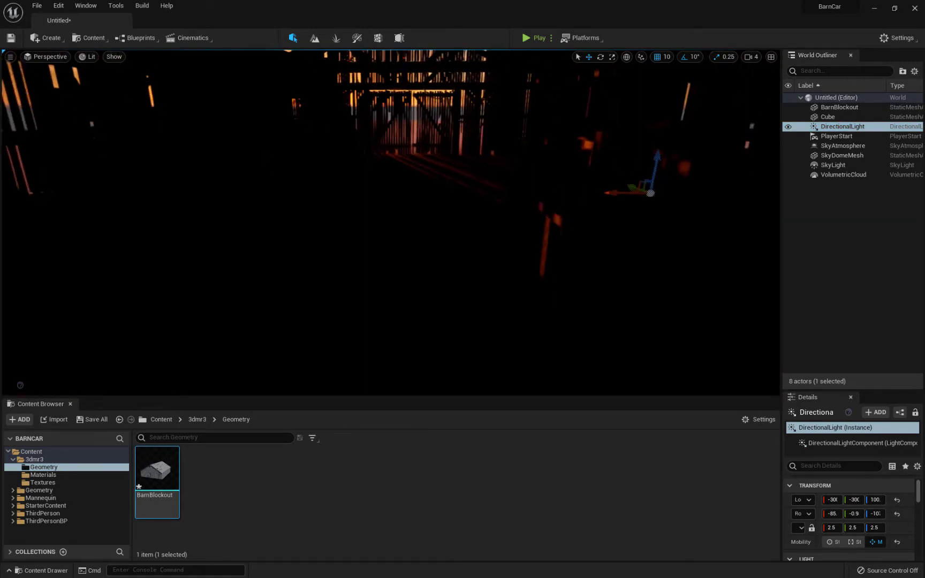
{"action": "right_click_drag", "start_coordinate": [397, 236], "coordinate": [354, 236]}
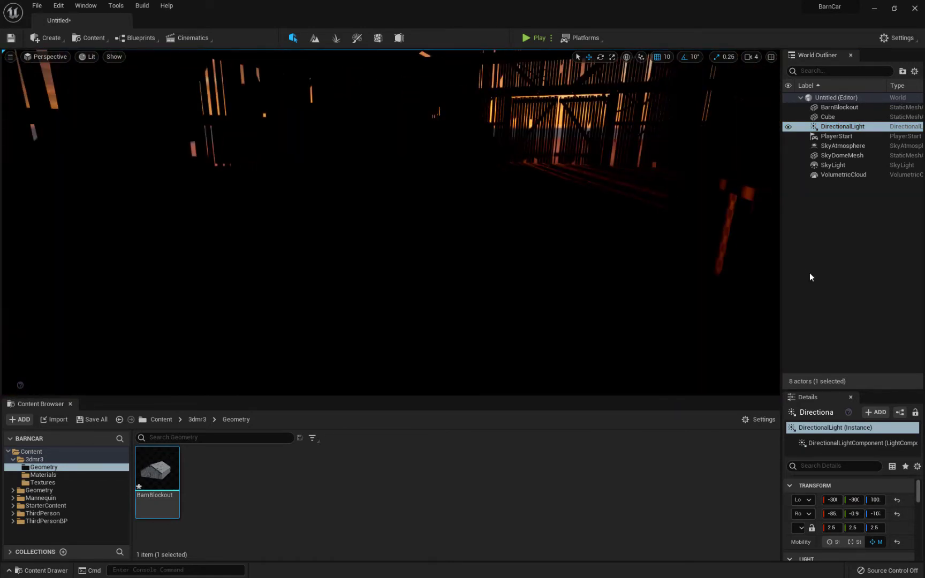
{"action": "scroll", "coordinate": [892, 489], "scroll_direction": "down", "scroll_amount": 3}
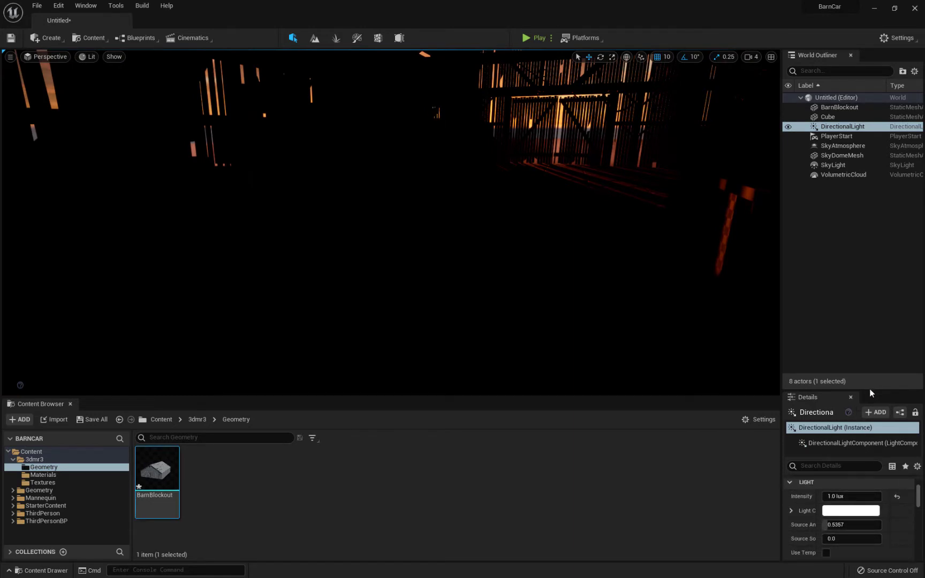
{"action": "left_click_drag", "start_coordinate": [870, 389], "coordinate": [876, 202]}
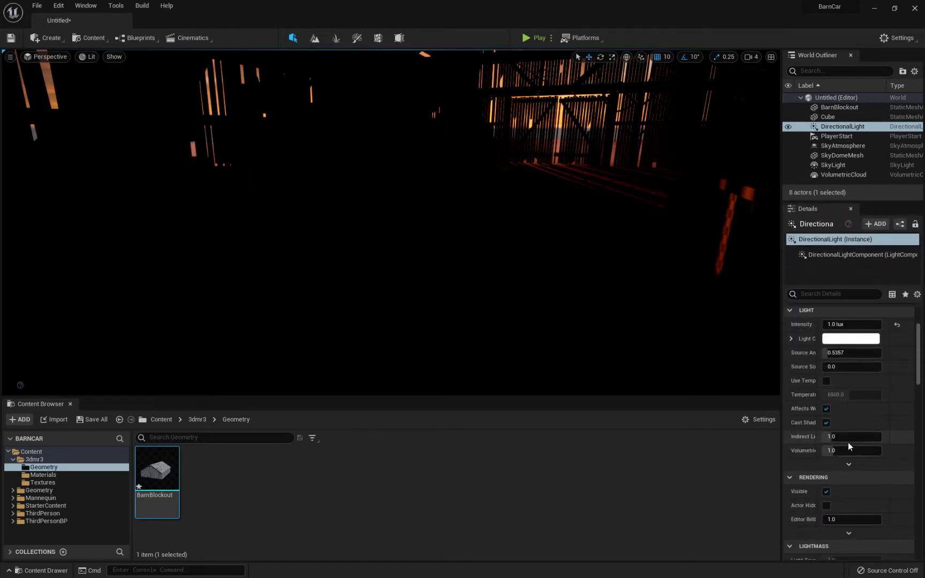
{"action": "scroll", "coordinate": [862, 402], "scroll_direction": "up", "scroll_amount": 2}
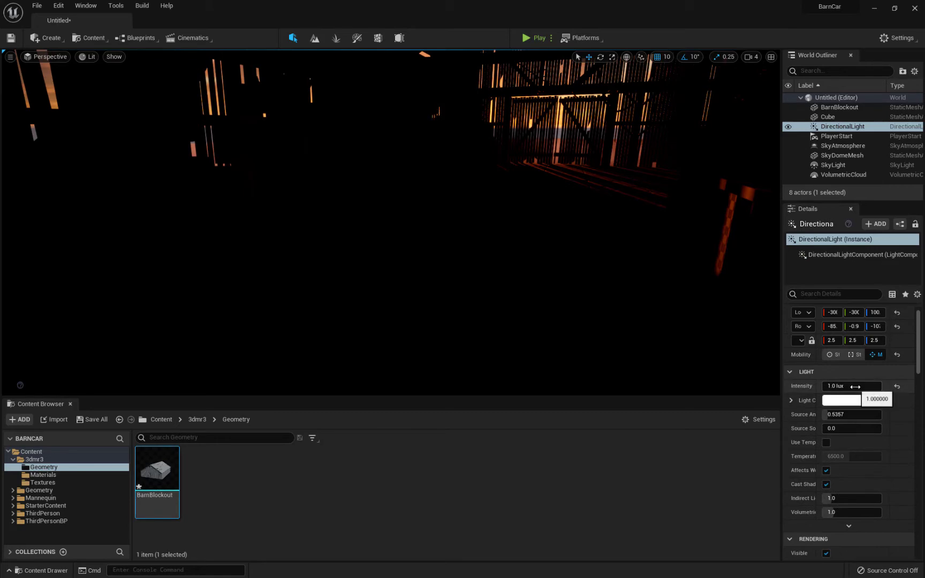
{"action": "type", "text": "0"}
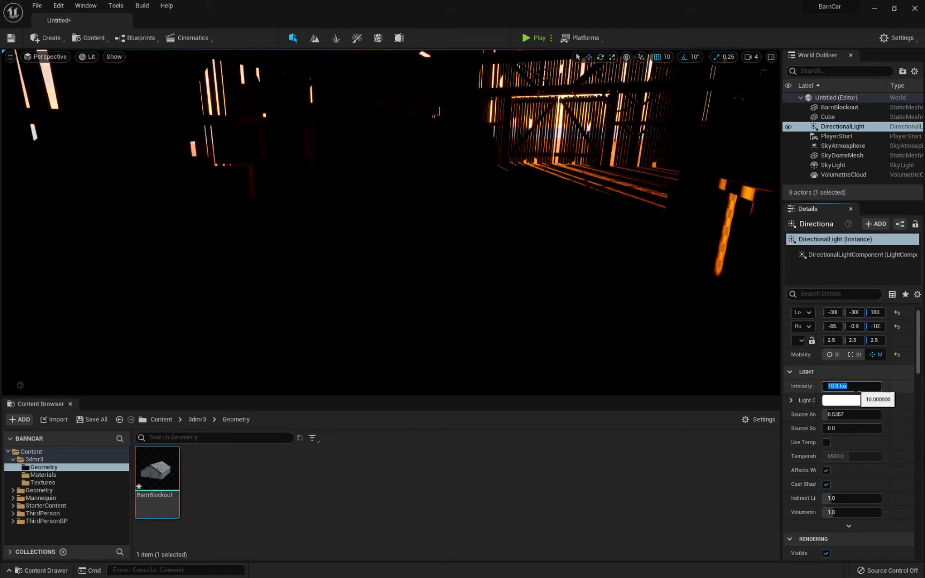
{"action": "key", "text": "Return"}
{"action": "right_click_drag", "start_coordinate": [391, 222], "coordinate": [359, 287]}
Try a directional light intensity of 100 lux inside the barn, and return it to 10 lux
{"action": "left_click", "coordinate": [857, 386]}
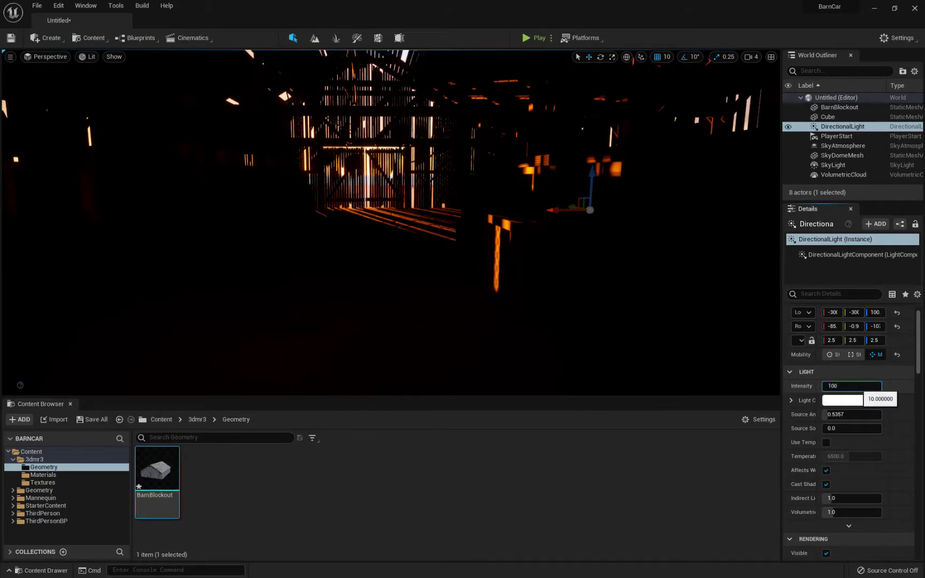
{"action": "type", "text": "100"}
{"action": "key", "text": "Return"}
{"action": "mouse_move", "coordinate": [428, 224]}
{"action": "right_mouse_down"}
{"action": "mouse_move", "coordinate": [393, 249]}
{"action": "mouse_move", "coordinate": [391, 196]}
{"action": "mouse_move", "coordinate": [429, 230]}
{"action": "right_mouse_up"}
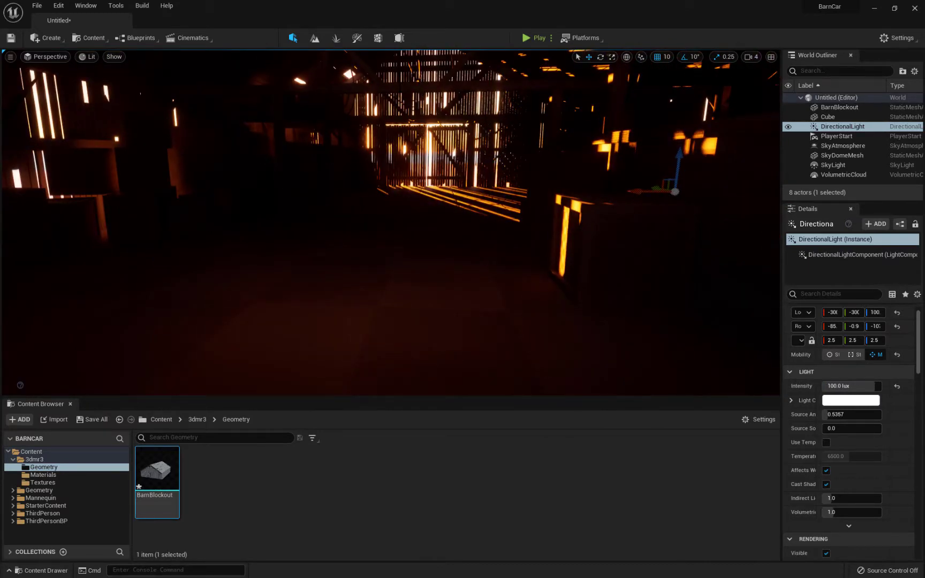
{"action": "left_click", "coordinate": [857, 386]}
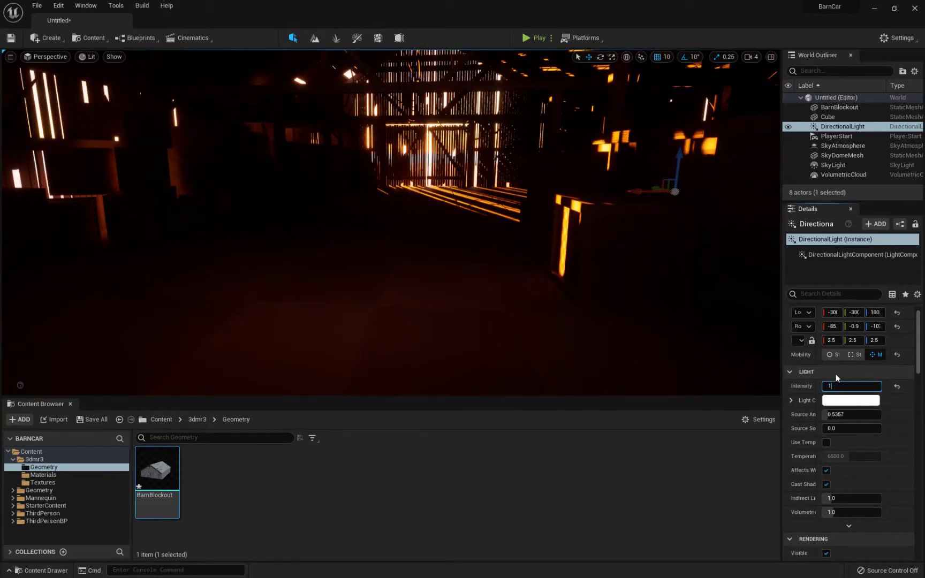
{"action": "type", "text": "10"}
{"action": "key", "text": "Return"}
{"action": "right_click_drag", "start_coordinate": [391, 224], "coordinate": [389, 201]}
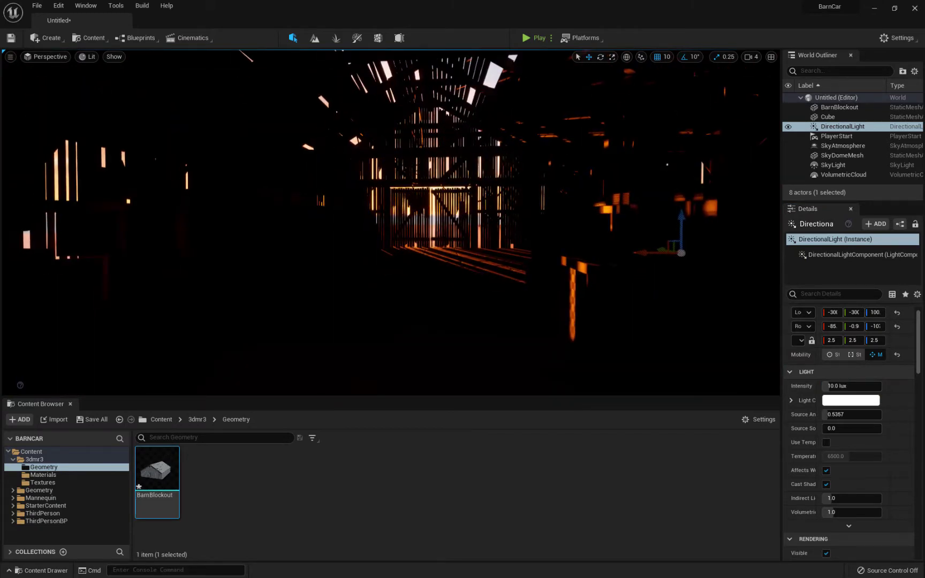
Rotate the sun to a pitch of about -23° and a yaw of about -93°, and check the light stripes inside the barn
{"action": "key", "text": "ctrl+l"}
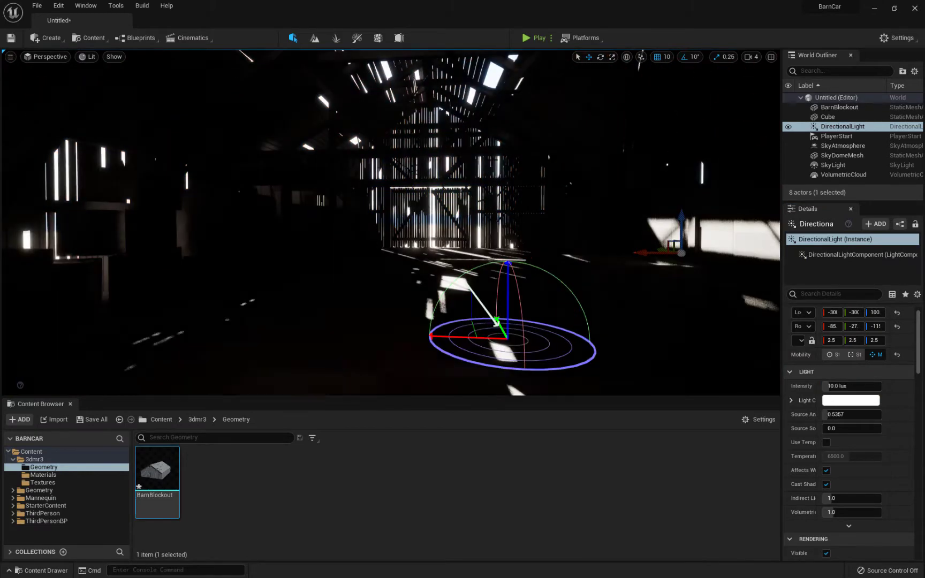
{"action": "key", "text": "ctrl+l"}
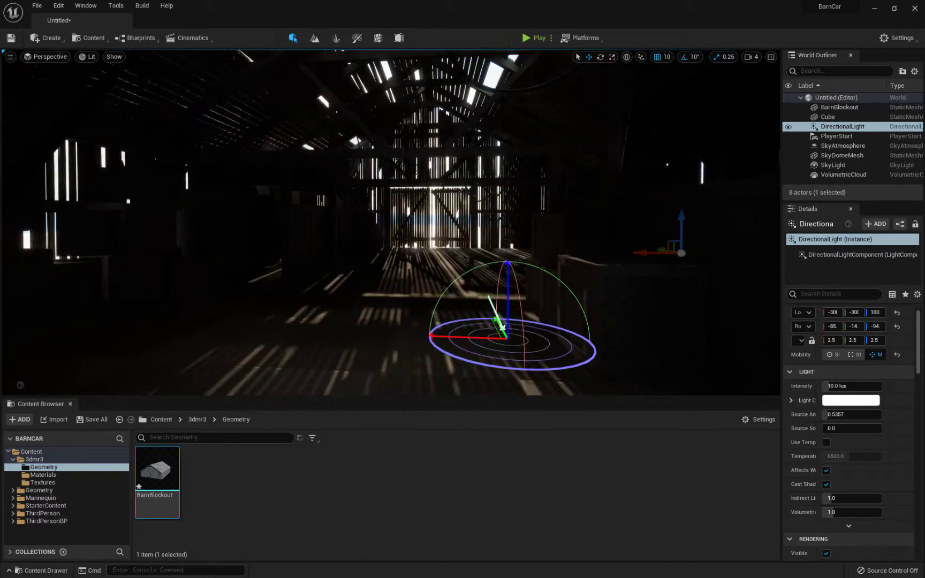
{"action": "key", "text": "ctrl+l"}
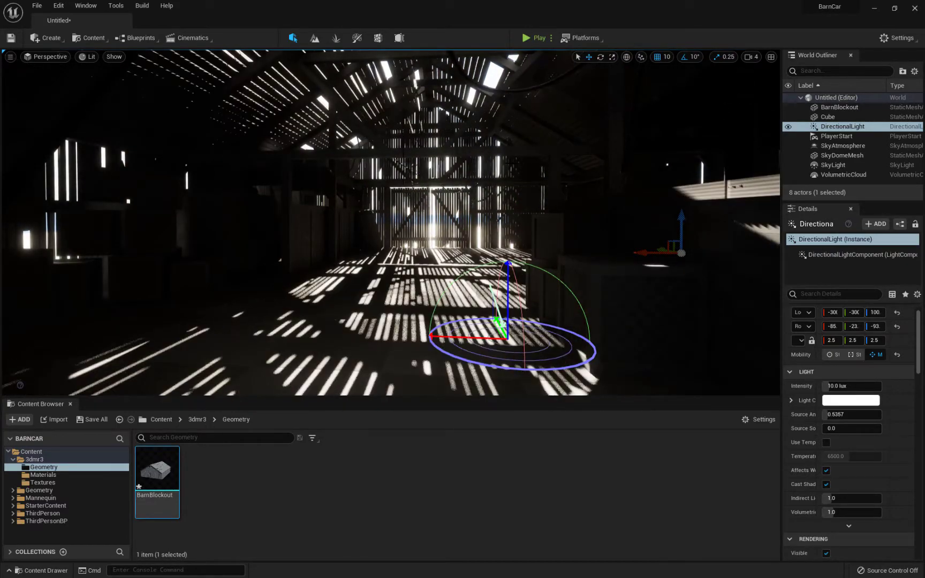
{"action": "mouse_move", "coordinate": [430, 223]}
{"action": "right_mouse_down"}
{"action": "mouse_move", "coordinate": [418, 210]}
{"action": "mouse_move", "coordinate": [343, 190]}
{"action": "mouse_move", "coordinate": [472, 195]}
{"action": "mouse_move", "coordinate": [413, 180]}
{"action": "mouse_move", "coordinate": [435, 206]}
{"action": "mouse_move", "coordinate": [414, 203]}
{"action": "mouse_move", "coordinate": [430, 205]}
{"action": "mouse_move", "coordinate": [408, 230]}
{"action": "mouse_move", "coordinate": [388, 235]}
{"action": "right_mouse_up"}
{"action": "key", "text": "w"}
{"action": "key", "text": "s"}
{"action": "key", "text": "a"}
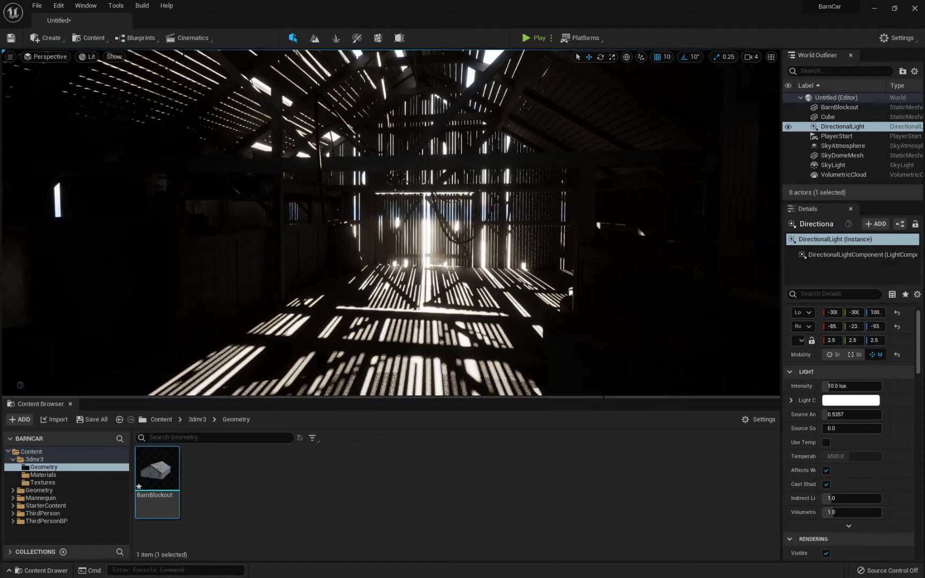
Try several sun directions inside the barn, ending with a steep sun at a pitch of about -84° and a yaw of about 123°
{"action": "key", "text": "ctrl+l"}
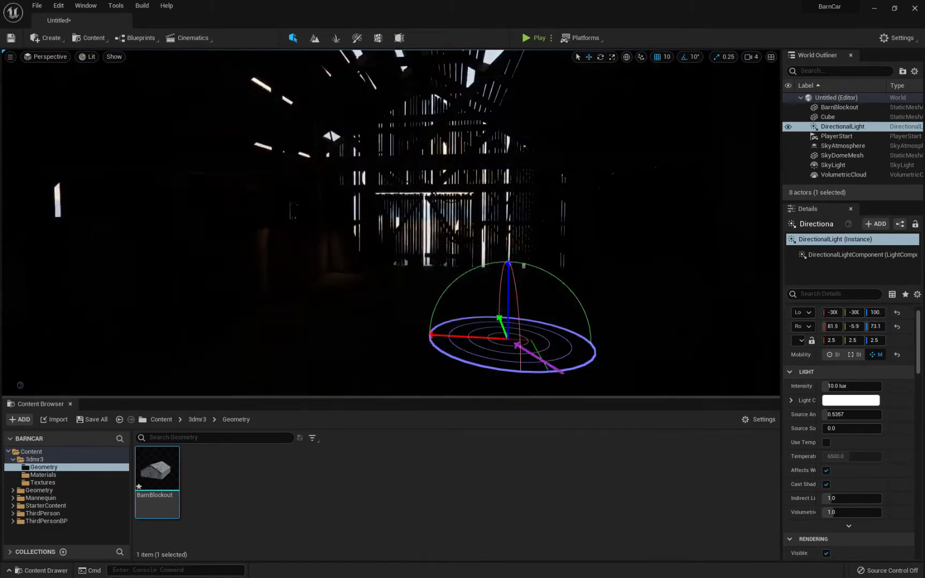
{"action": "key", "text": "ctrl+l"}
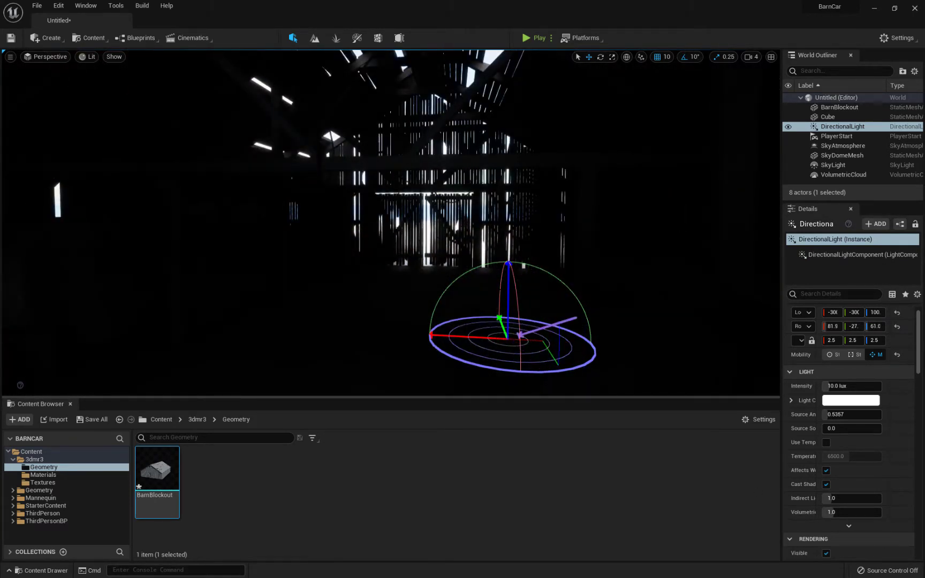
{"action": "key", "text": "ctrl+l"}
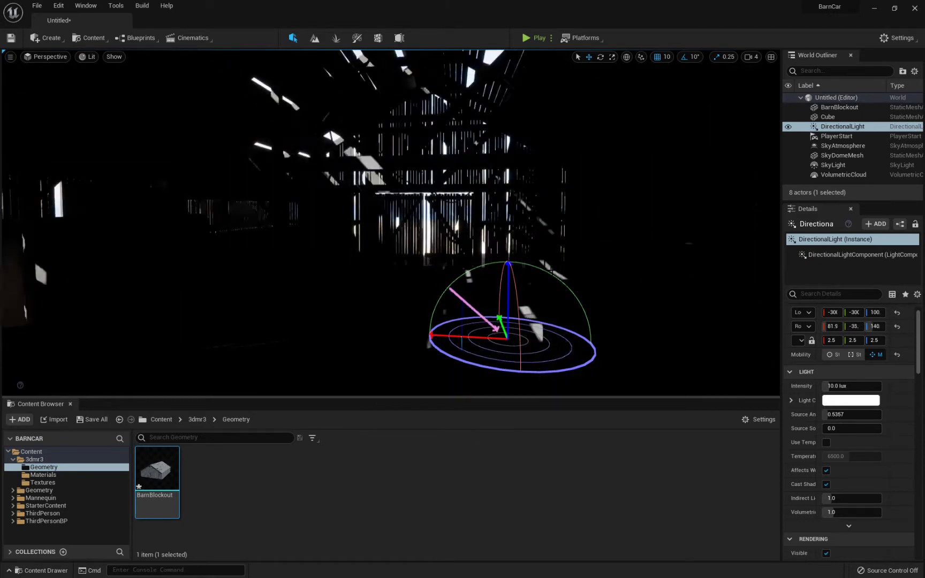
{"action": "key", "text": "ctrl+l"}
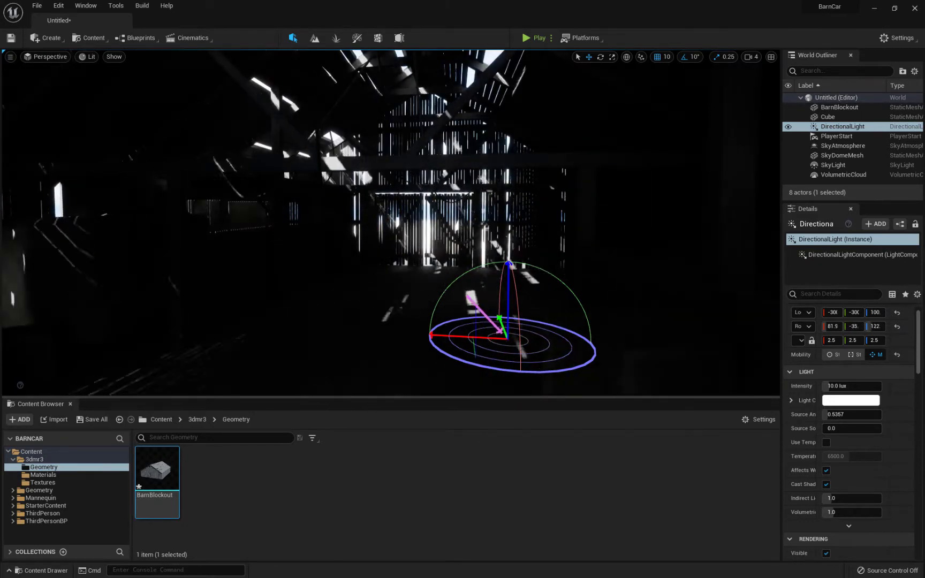
{"action": "key", "text": "ctrl+l"}
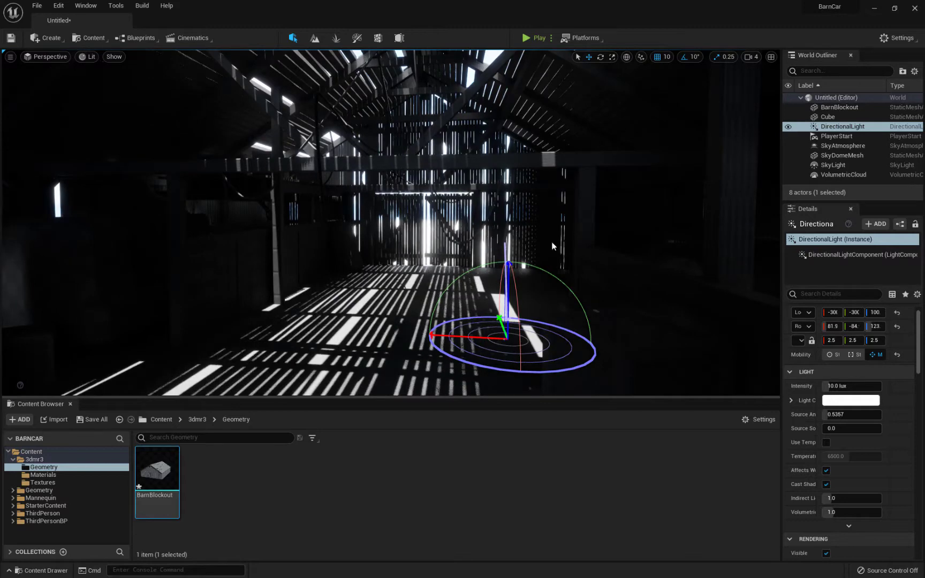
Add a point light inside the barn and move it to about X 20, Y 20, Z 230
{"action": "left_click", "coordinate": [552, 243]}
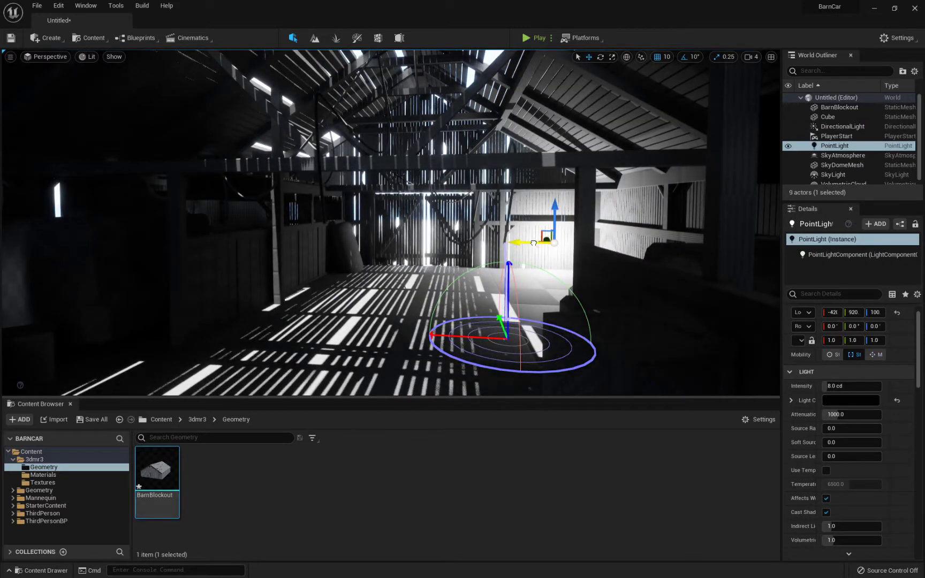
{"action": "left_click_drag", "start_coordinate": [534, 243], "coordinate": [396, 353]}
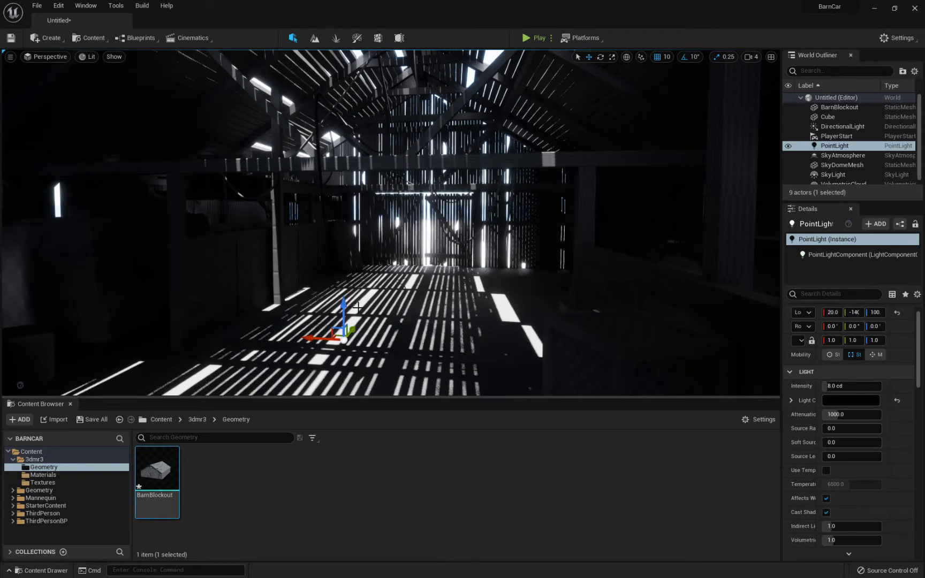
{"action": "left_click_drag", "start_coordinate": [342, 301], "coordinate": [350, 164]}
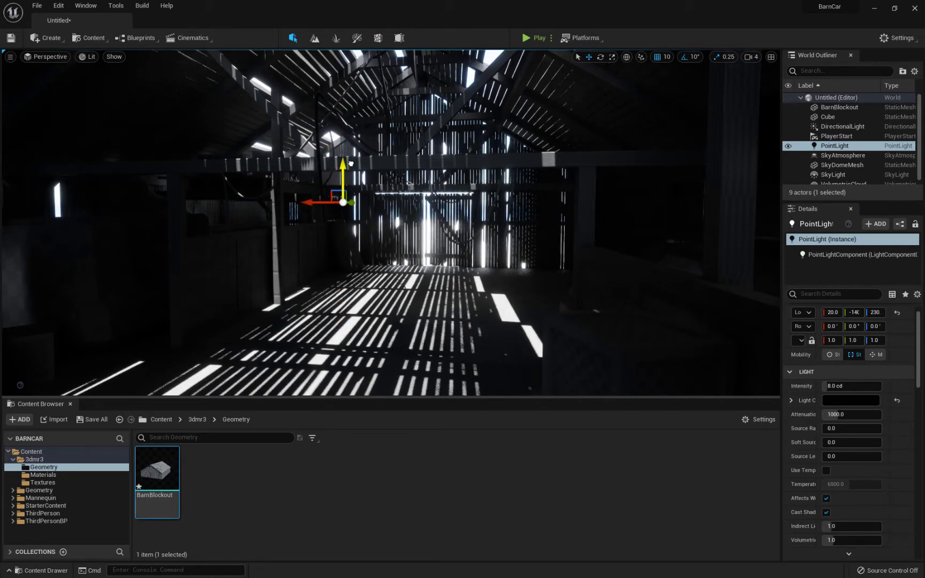
{"action": "left_click_drag", "start_coordinate": [352, 203], "coordinate": [377, 196]}
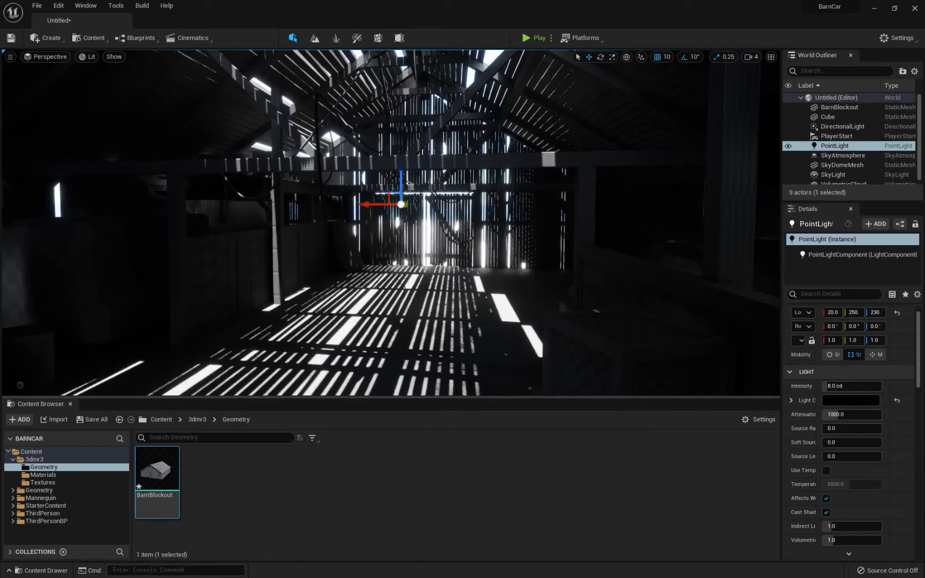
{"action": "right_click_drag", "start_coordinate": [402, 241], "coordinate": [311, 241]}
{"action": "left_click_drag", "start_coordinate": [550, 189], "coordinate": [502, 196]}
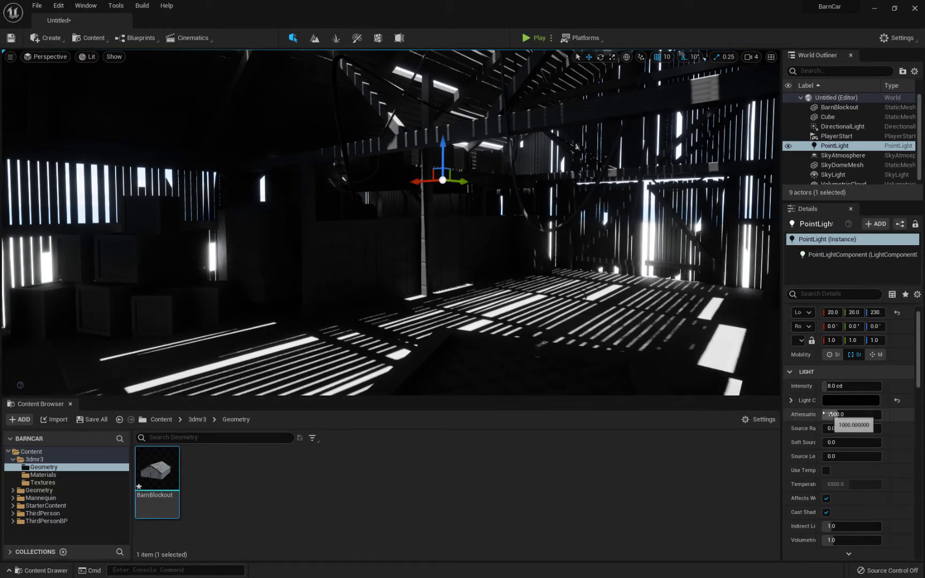
Set the point light's attenuation radius to about 141 and intensity to about 74 cd, and move it to about Y -20, Z 330
{"action": "left_click_drag", "start_coordinate": [860, 411], "coordinate": [857, 386]}
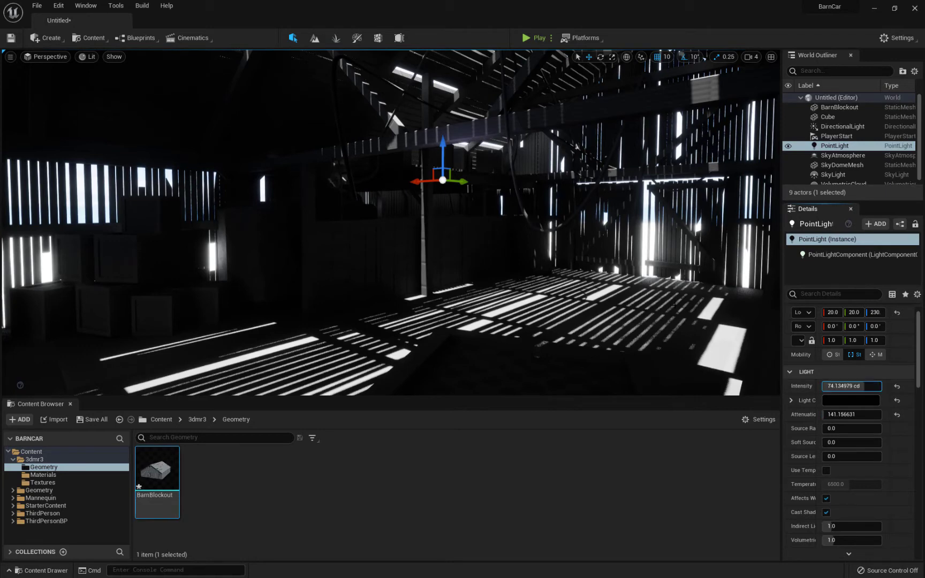
{"action": "left_click_drag", "start_coordinate": [442, 140], "coordinate": [443, 50]}
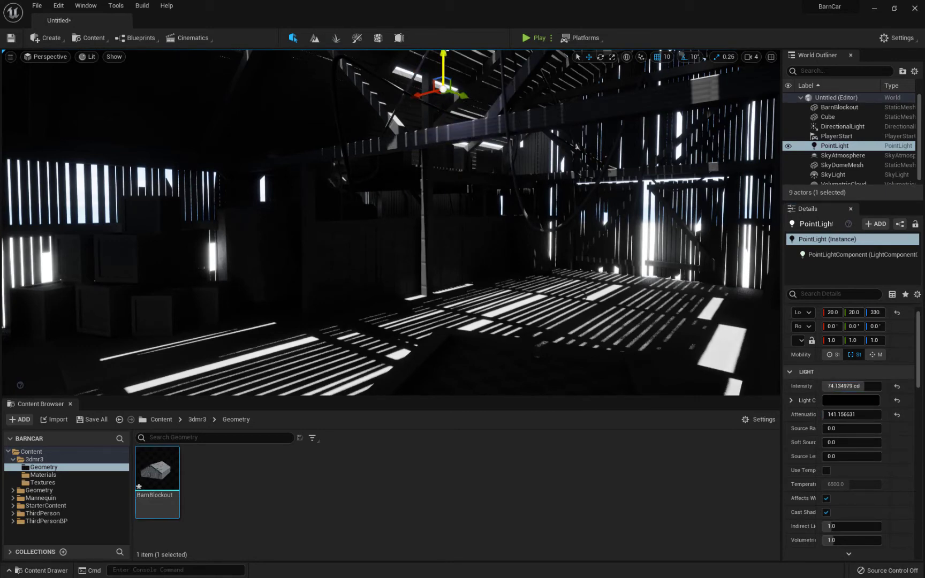
{"action": "right_click_drag", "start_coordinate": [585, 295], "coordinate": [557, 271]}
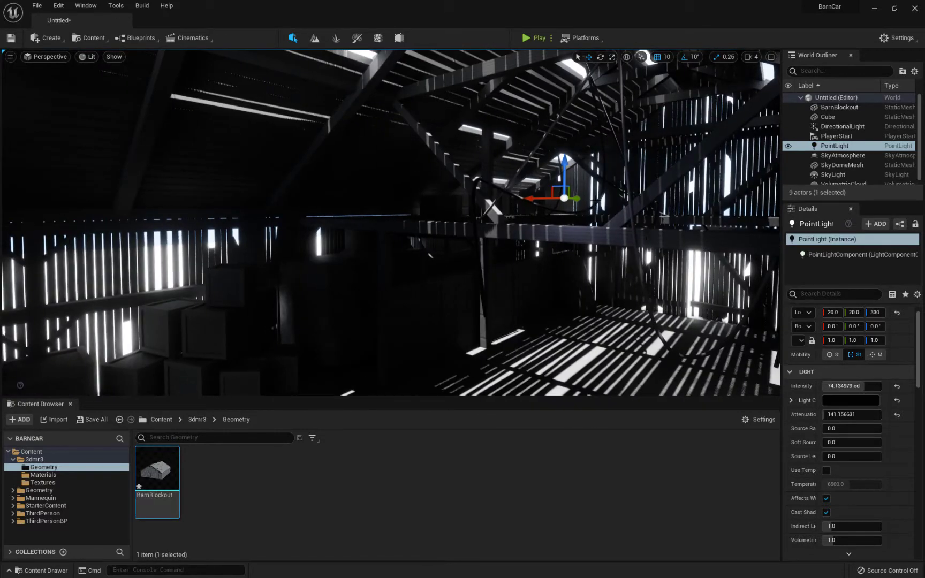
{"action": "mouse_move", "coordinate": [577, 199]}
{"action": "left_mouse_down"}
{"action": "mouse_move", "coordinate": [628, 200]}
{"action": "mouse_move", "coordinate": [562, 198]}
{"action": "left_mouse_up"}
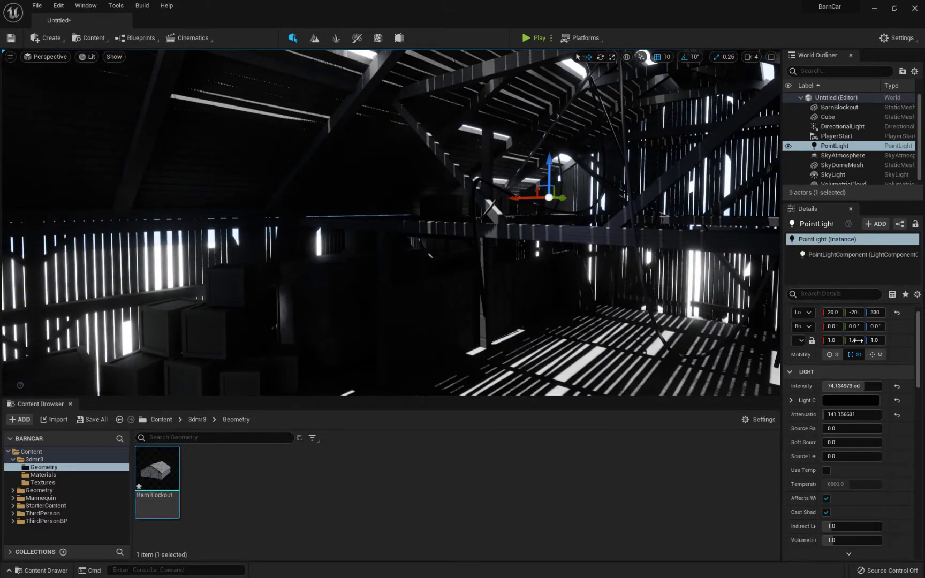
Try a point light intensity of 1 cd, and set it to 20 cd
{"action": "left_click", "coordinate": [871, 387]}
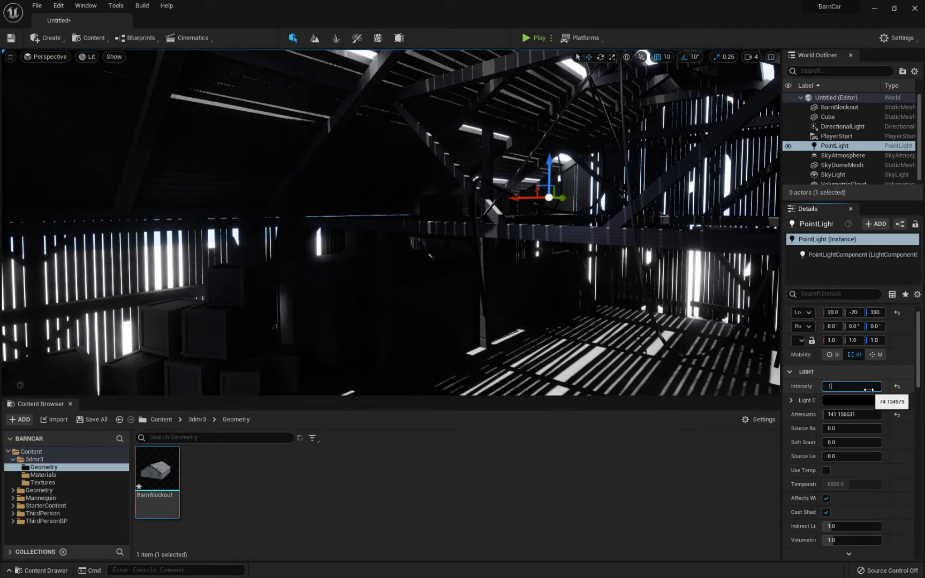
{"action": "key", "text": "Return"}
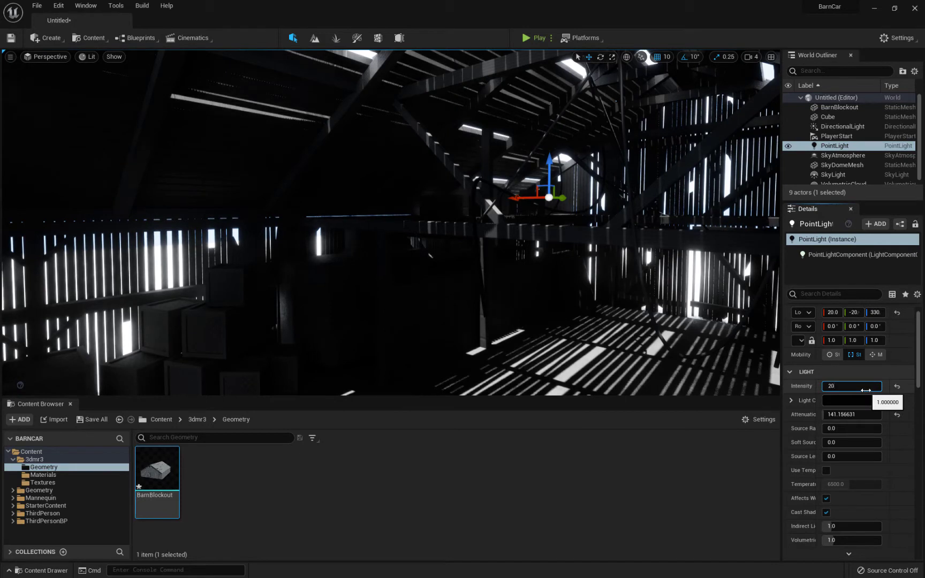
{"action": "scroll", "coordinate": [870, 413], "scroll_direction": "up", "scroll_amount": 1}
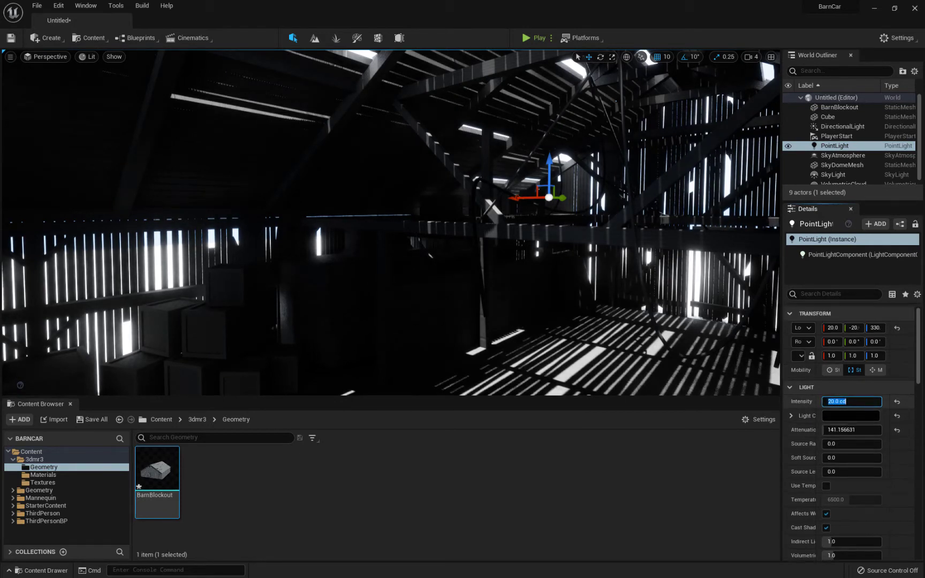
{"action": "scroll", "coordinate": [875, 431], "scroll_direction": "down", "scroll_amount": 2}
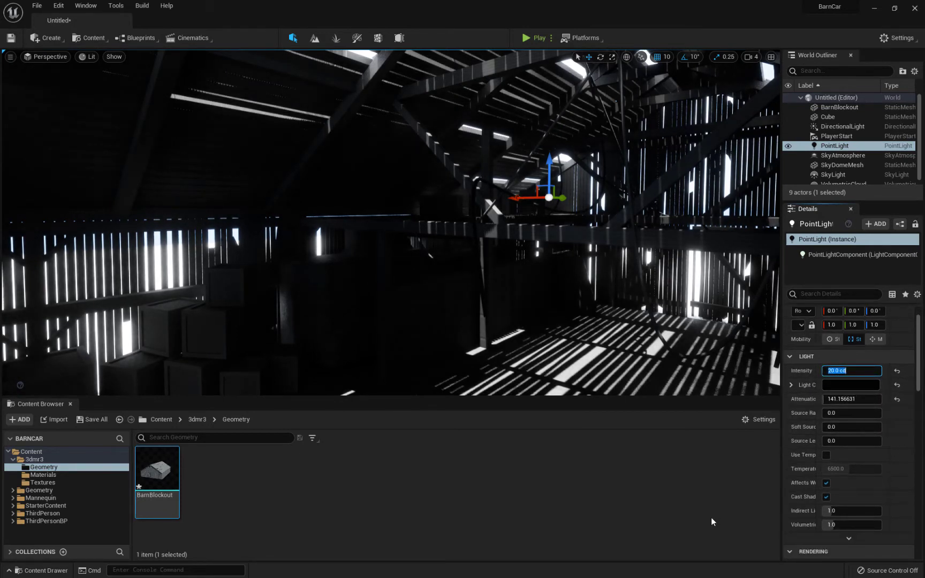
{"action": "scroll", "coordinate": [808, 446], "scroll_direction": "down", "scroll_amount": 5}
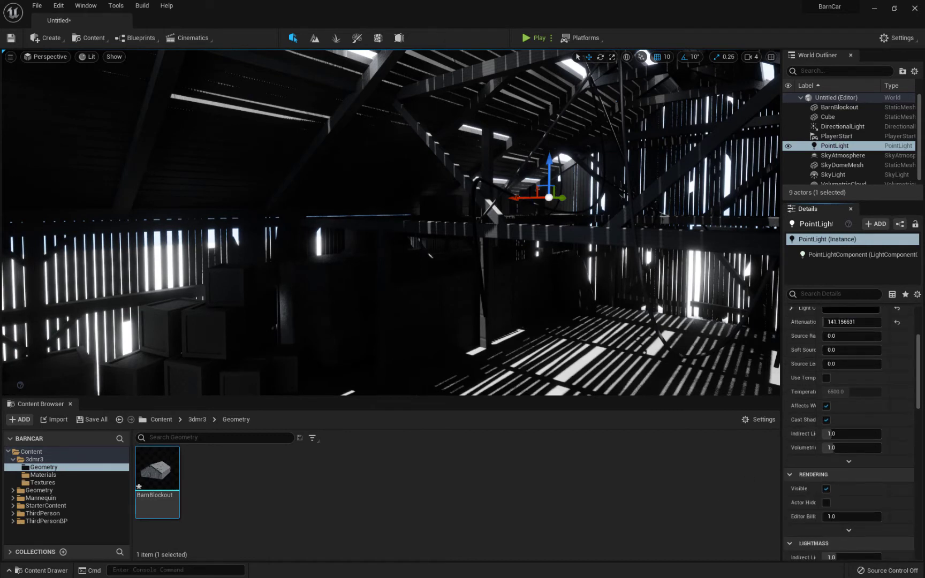
Slide the point light back and forth beneath the barn roof and check its effect on the interior
{"action": "left_click_drag", "start_coordinate": [529, 198], "coordinate": [568, 236]}
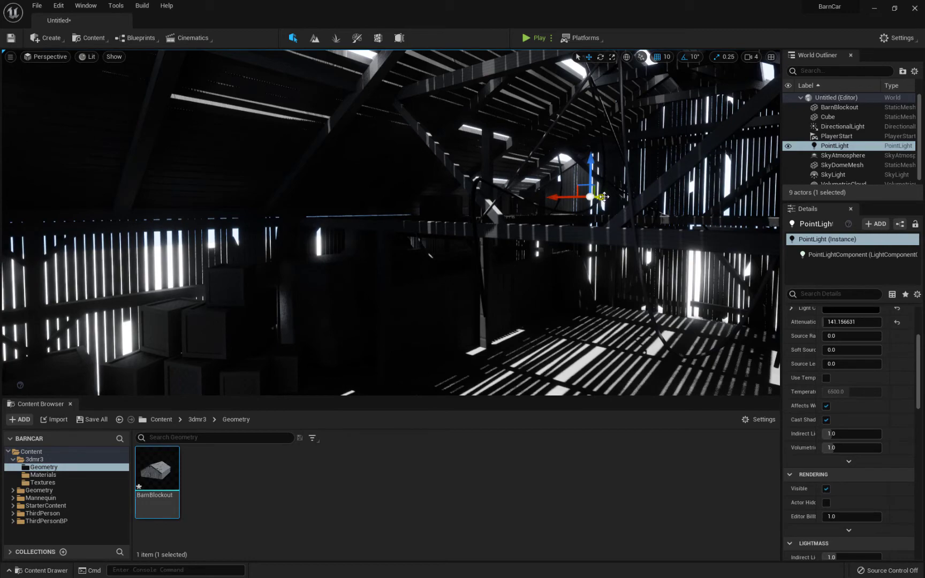
{"action": "left_click_drag", "start_coordinate": [604, 197], "coordinate": [476, 240]}
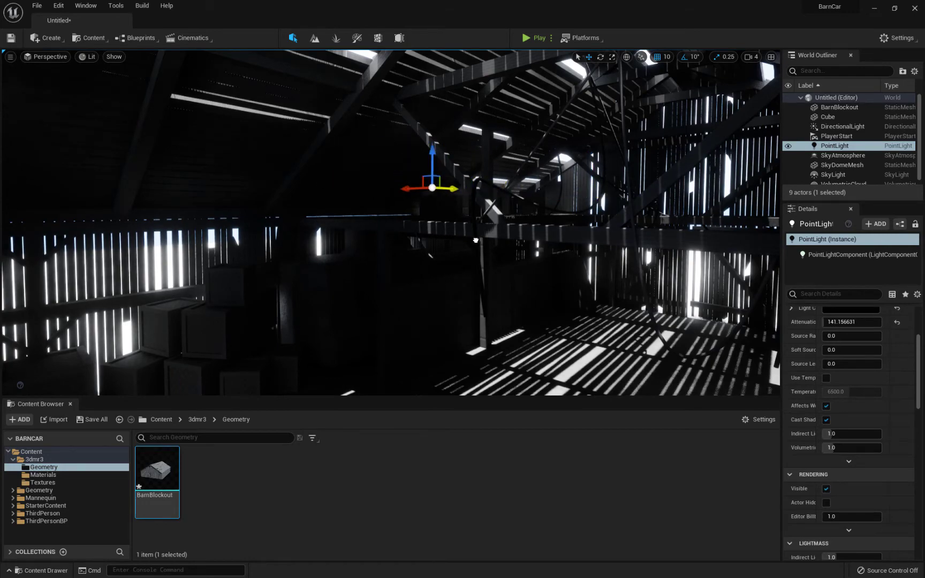
{"action": "right_click_drag", "start_coordinate": [572, 293], "coordinate": [596, 307]}
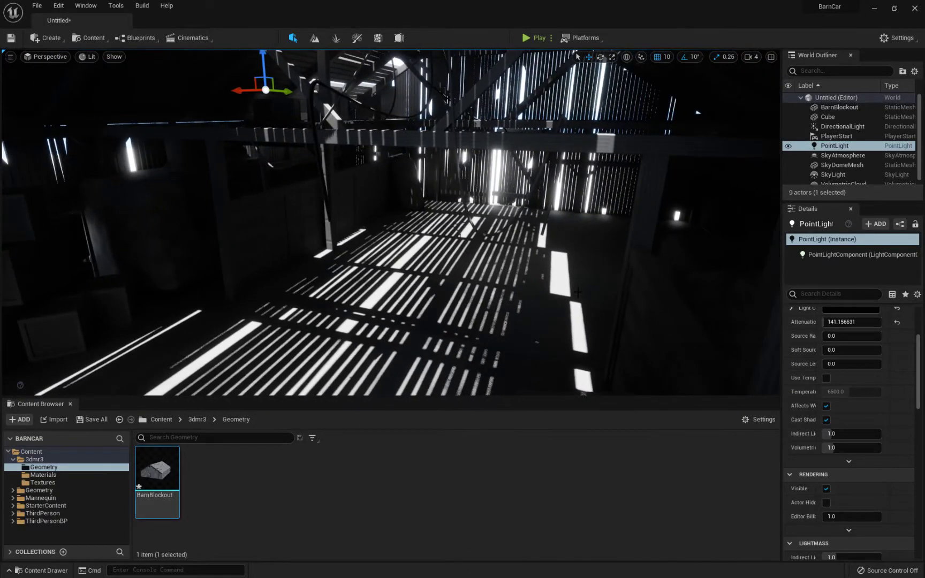
Switch to 3ds Max, select all the barn objects and hide them so only the car remains
{"action": "left_click", "coordinate": [248, 486]}
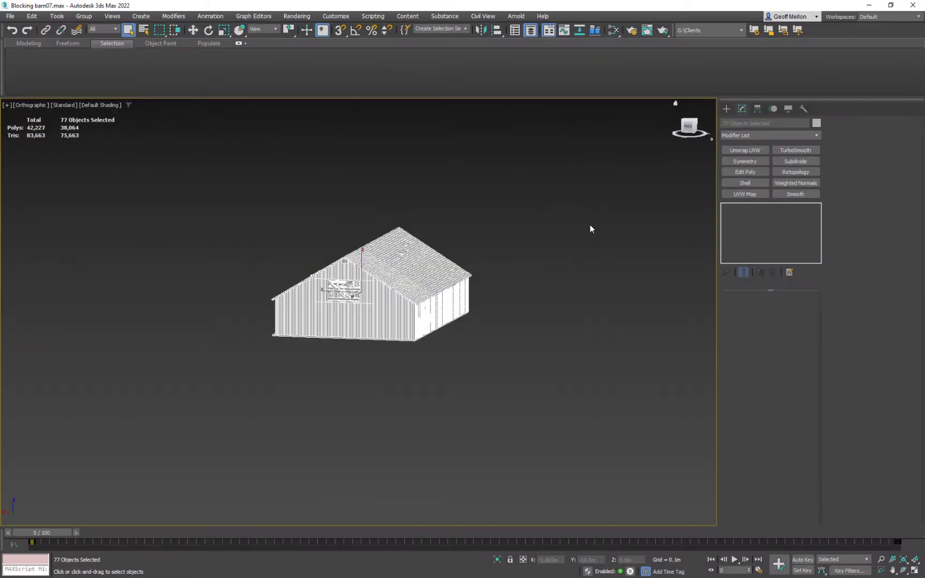
{"action": "right_click", "coordinate": [623, 245]}
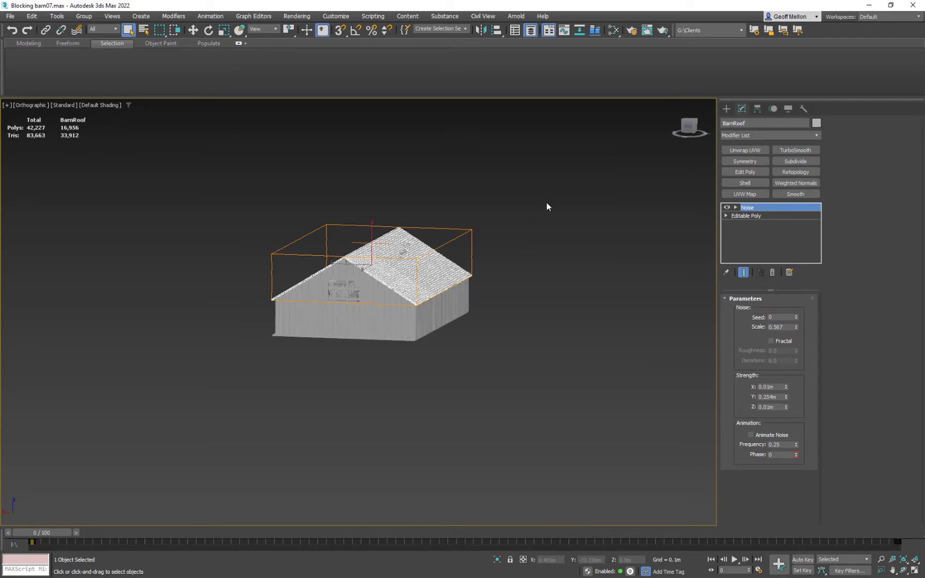
{"action": "key", "text": "ctrl+a"}
{"action": "right_click", "coordinate": [621, 206]}
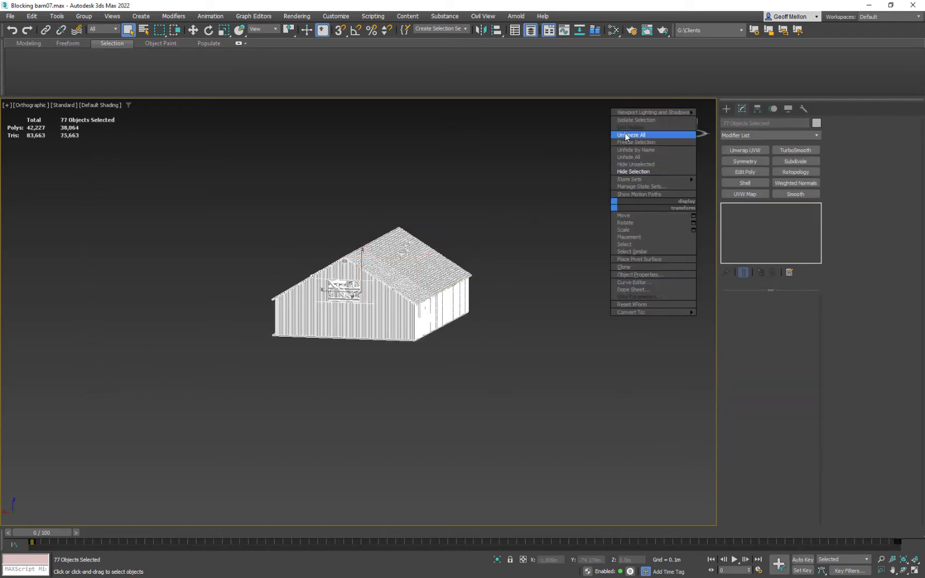
{"action": "left_click", "coordinate": [623, 172]}
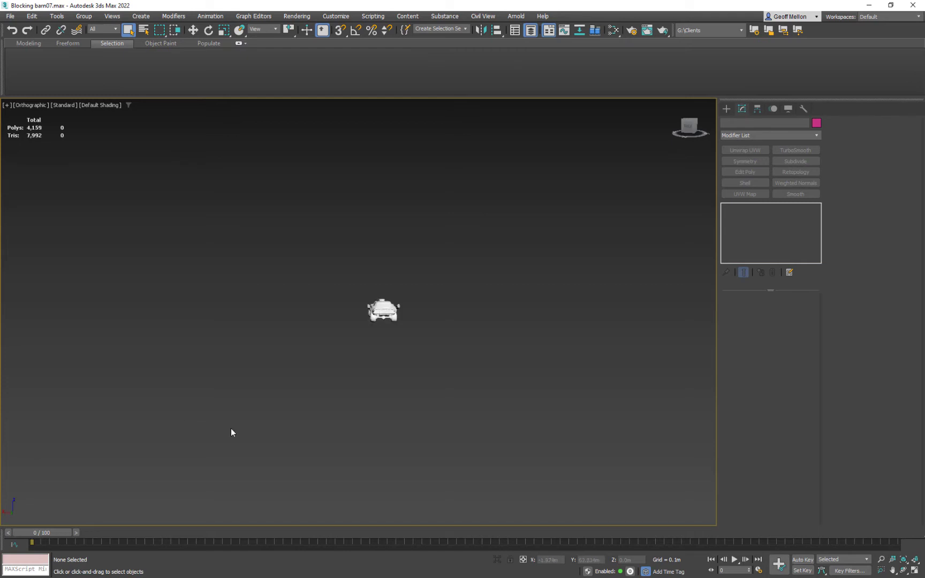
Show the home grid and frame the whole car model from above
{"action": "middle_click_drag", "start_coordinate": [403, 317], "coordinate": [392, 335]}
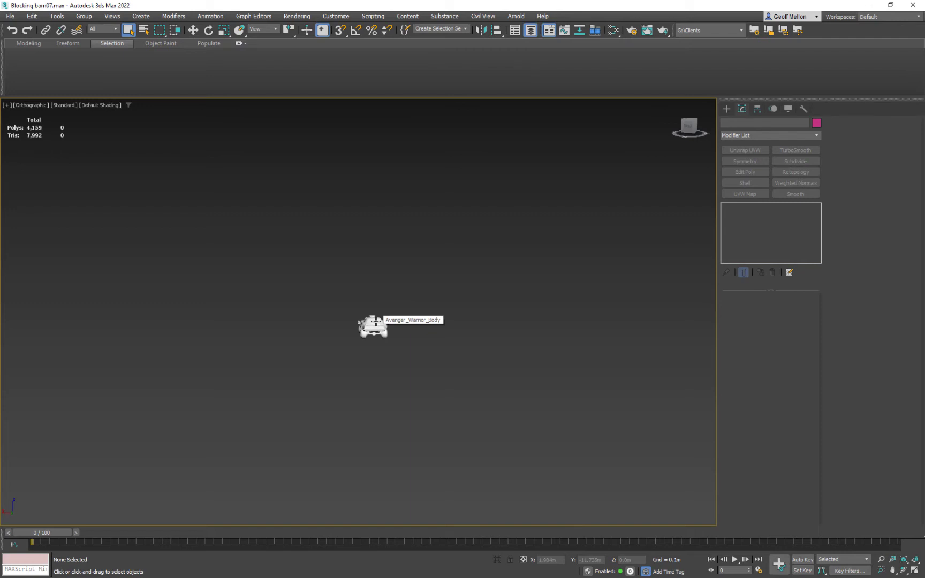
{"action": "key", "text": "g"}
{"action": "key", "text": "z"}
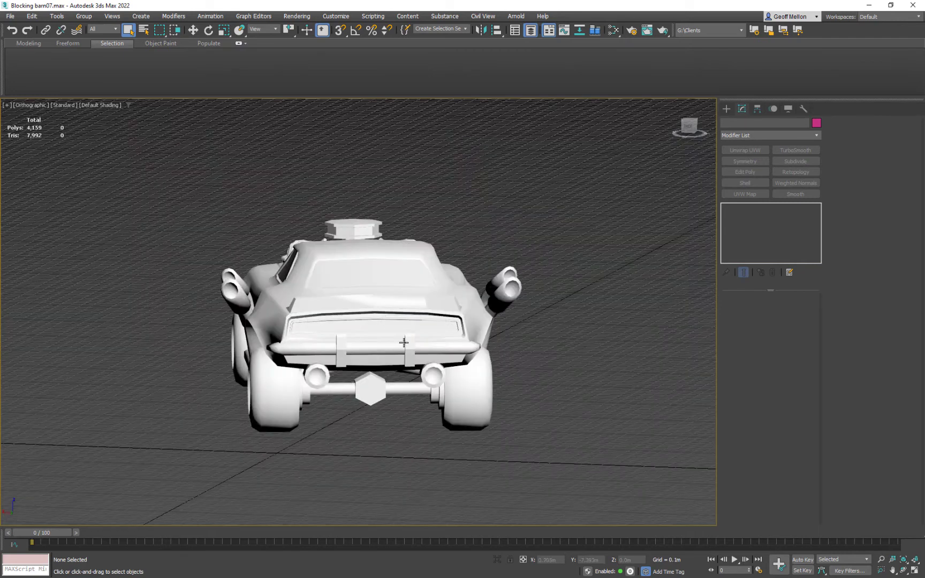
{"action": "scroll", "coordinate": [403, 342], "scroll_direction": "down", "scroll_amount": 4}
{"action": "middle_click_drag", "start_coordinate": [453, 331], "coordinate": [470, 219], "text": "alt"}
{"action": "middle_click_drag", "start_coordinate": [419, 390], "coordinate": [434, 397], "text": "alt"}
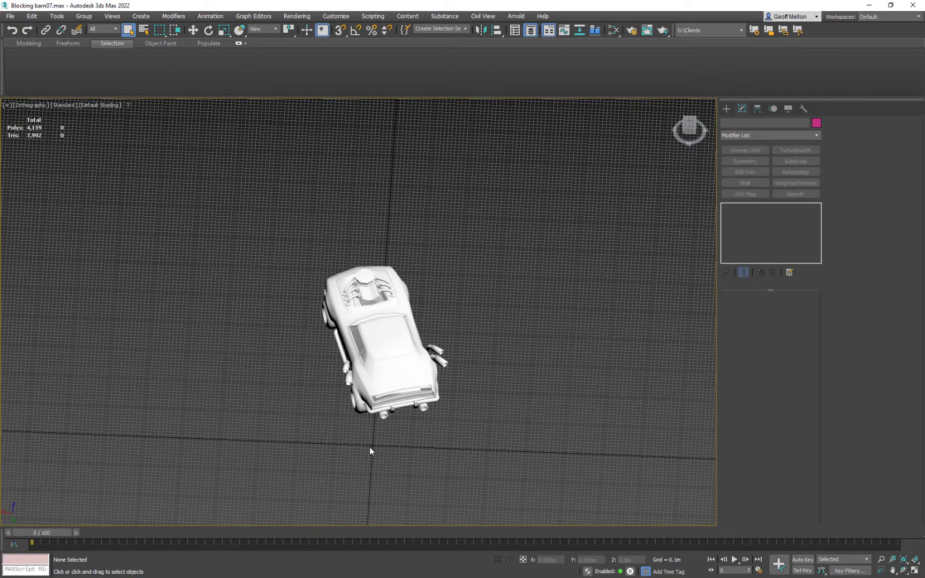
Select the car body and set its Y position to 0 m to centre it on the origin
{"action": "left_click", "coordinate": [405, 354]}
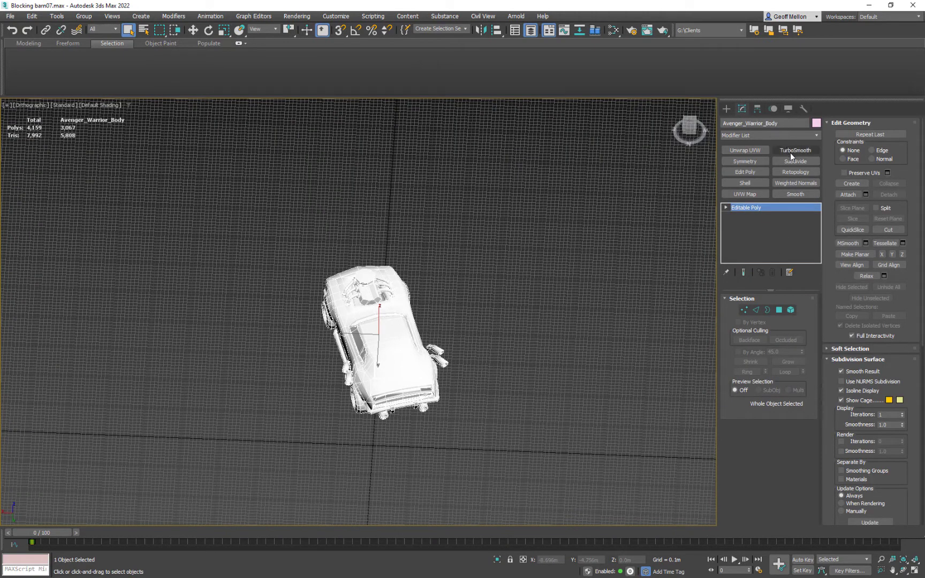
{"action": "middle_click_drag", "start_coordinate": [458, 296], "coordinate": [432, 268]}
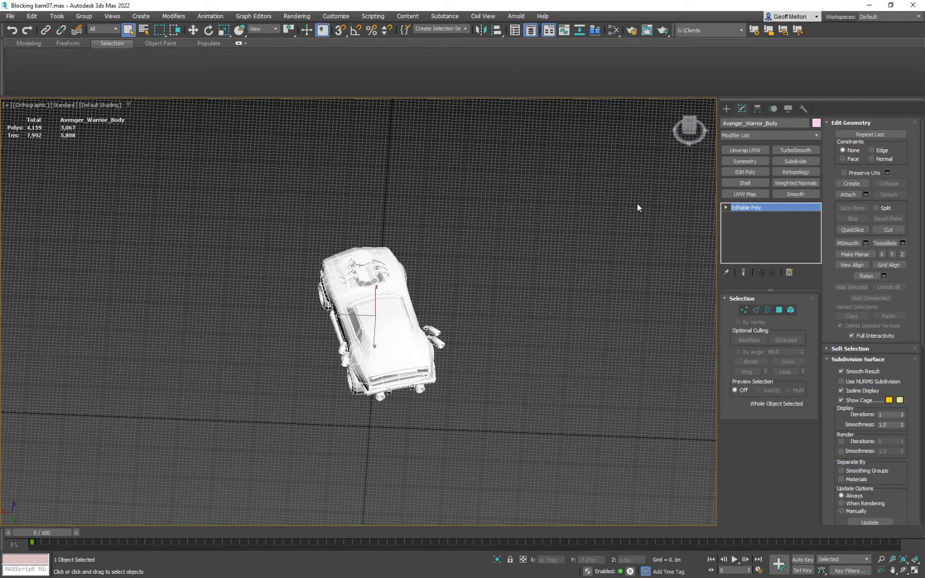
{"action": "middle_click_drag", "start_coordinate": [554, 254], "coordinate": [551, 252]}
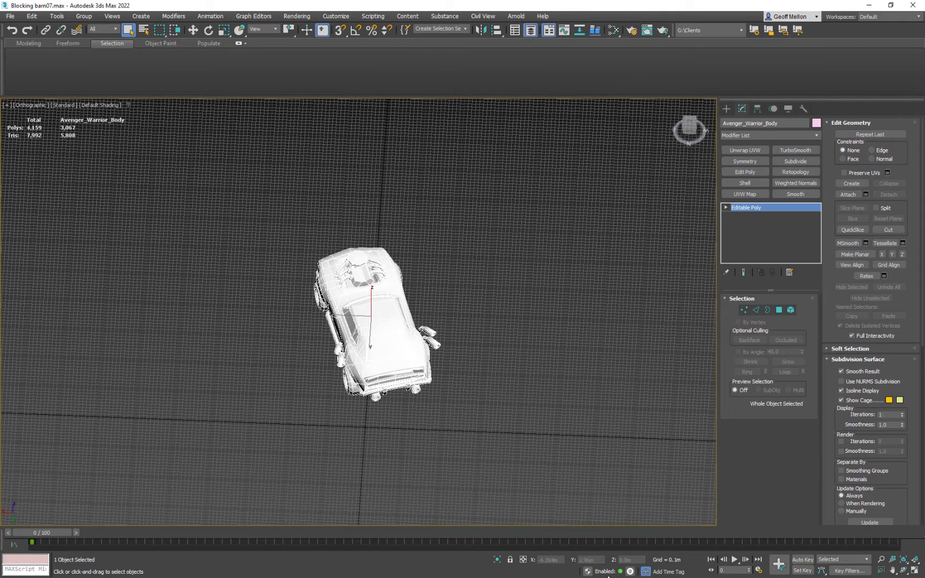
{"action": "middle_click_drag", "start_coordinate": [562, 476], "coordinate": [572, 439], "text": "alt"}
{"action": "key", "text": "w"}
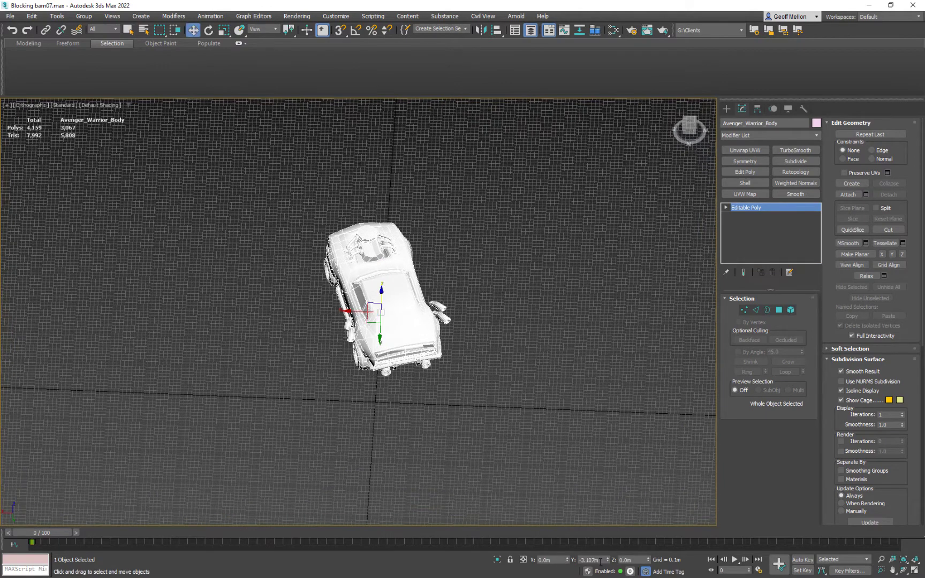
{"action": "type", "text": "0"}
{"action": "key", "text": "Return"}
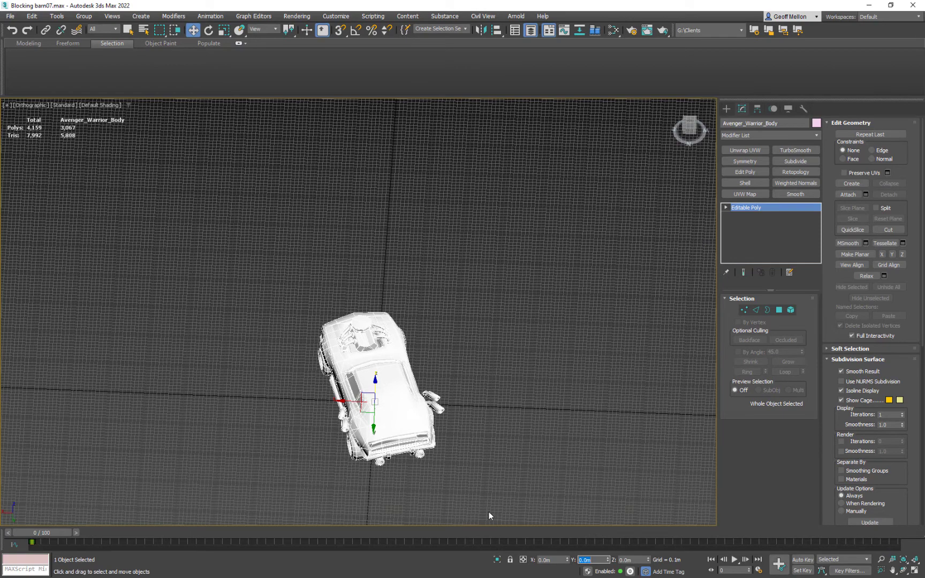
Set the car body's Z rotation to 0 degrees to align it with the grid
{"action": "type", "text": "rer"}
{"action": "mouse_move", "coordinate": [543, 428]}
{"action": "middle_mouse_down"}
{"action": "mouse_move", "coordinate": [519, 390]}
{"action": "mouse_move", "coordinate": [532, 411]}
{"action": "middle_mouse_up"}
{"action": "key", "text": "e"}
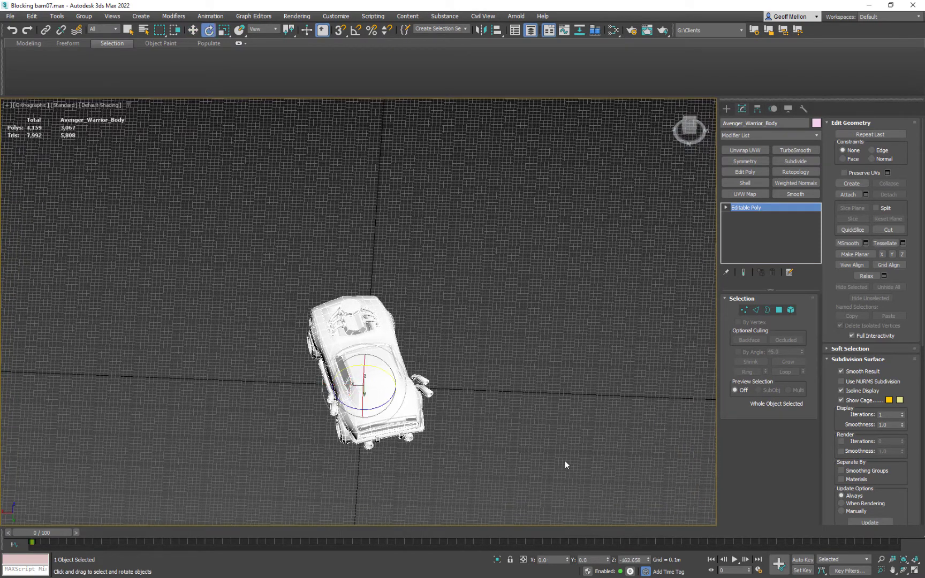
{"action": "type", "text": "0"}
{"action": "key", "text": "Return"}
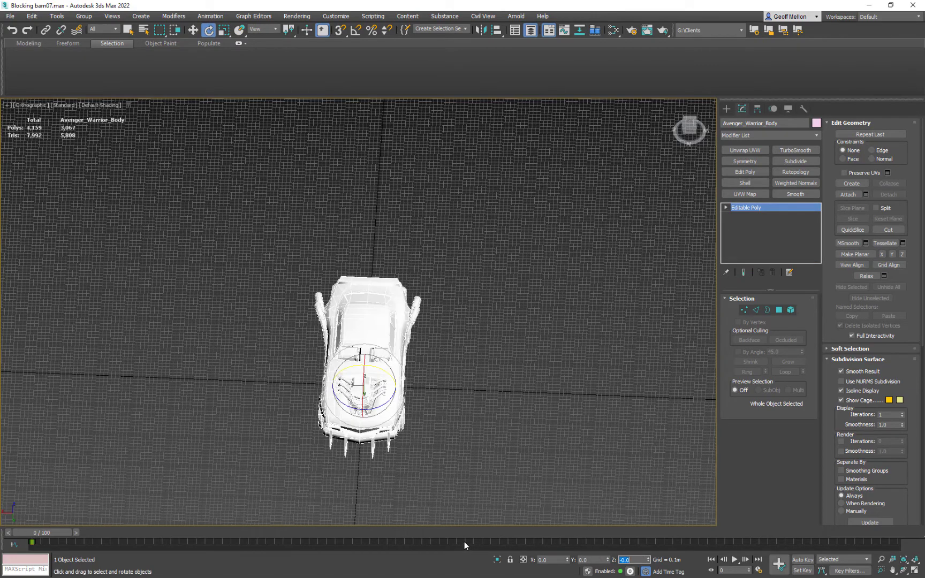
Export the car as the FBX file CarTest into the Geometry source folder, keeping the current FBX export settings
{"action": "mouse_move", "coordinate": [506, 308]}
{"action": "middle_mouse_down", "text": "alt"}
{"action": "mouse_move", "coordinate": [483, 309]}
{"action": "mouse_move", "coordinate": [502, 294]}
{"action": "mouse_move", "coordinate": [524, 310]}
{"action": "middle_mouse_up", "text": "alt"}
{"action": "key", "text": "ctrl+e"}
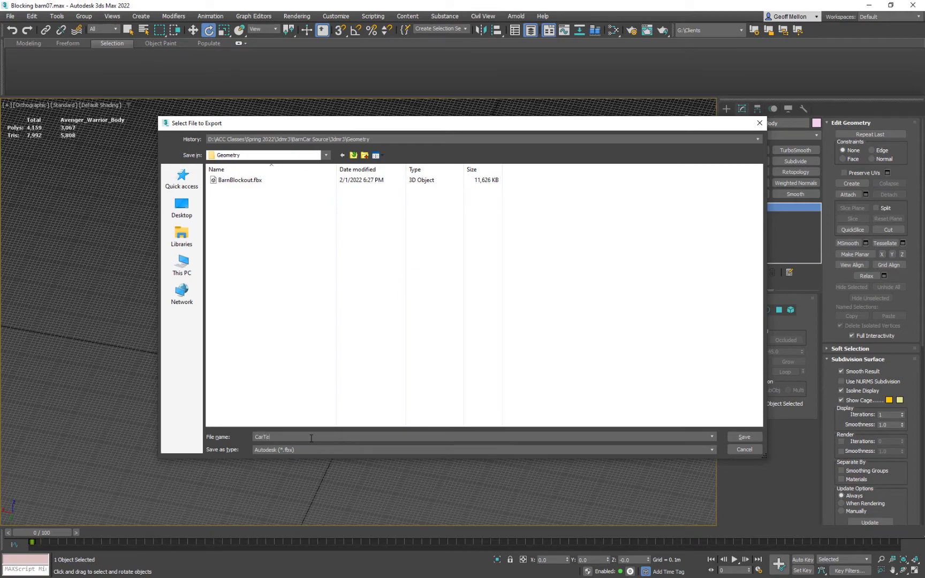
{"action": "key", "text": "Return"}
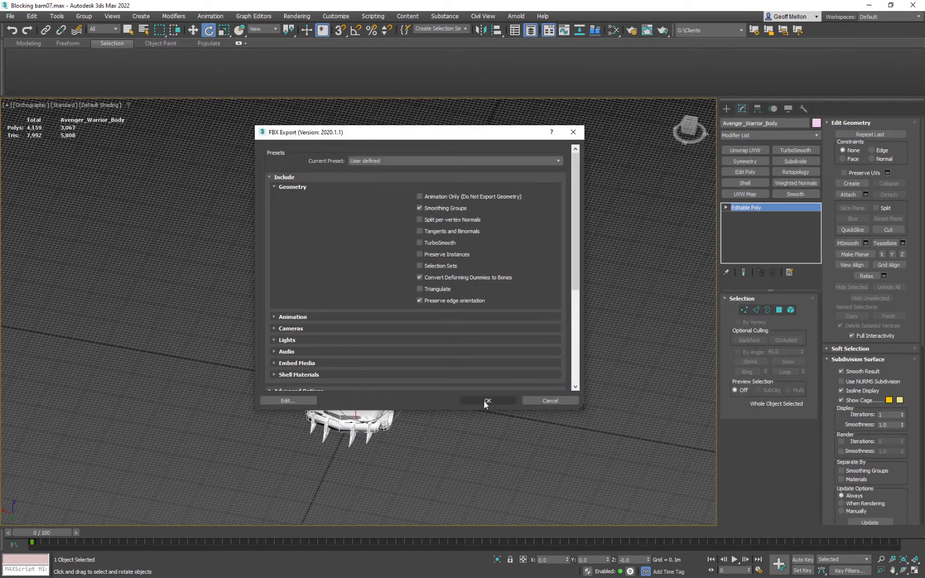
{"action": "left_click", "coordinate": [488, 404]}
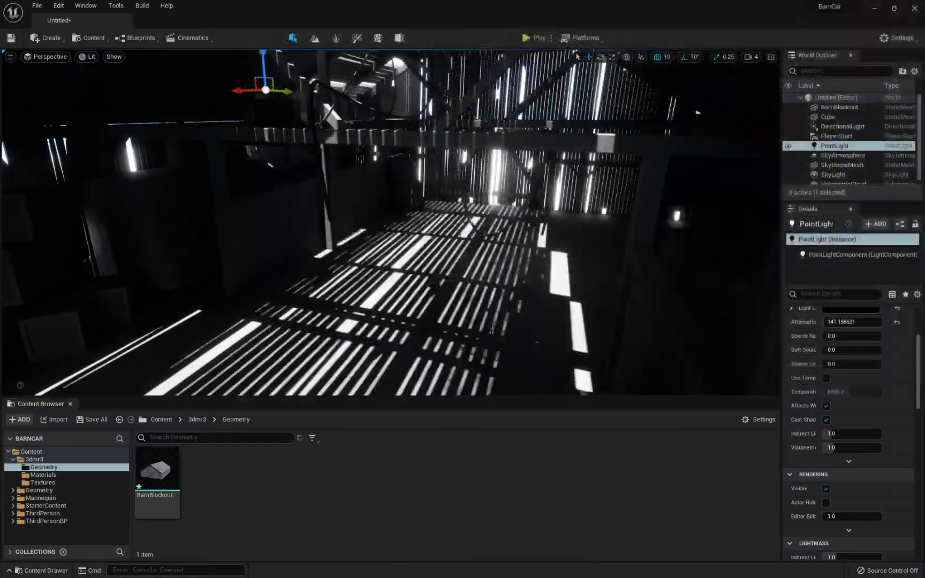
Switch to Unreal Engine and choose CarTest.fbx for import into the 3dmr3 Geometry folder
{"action": "right_click", "coordinate": [262, 489]}
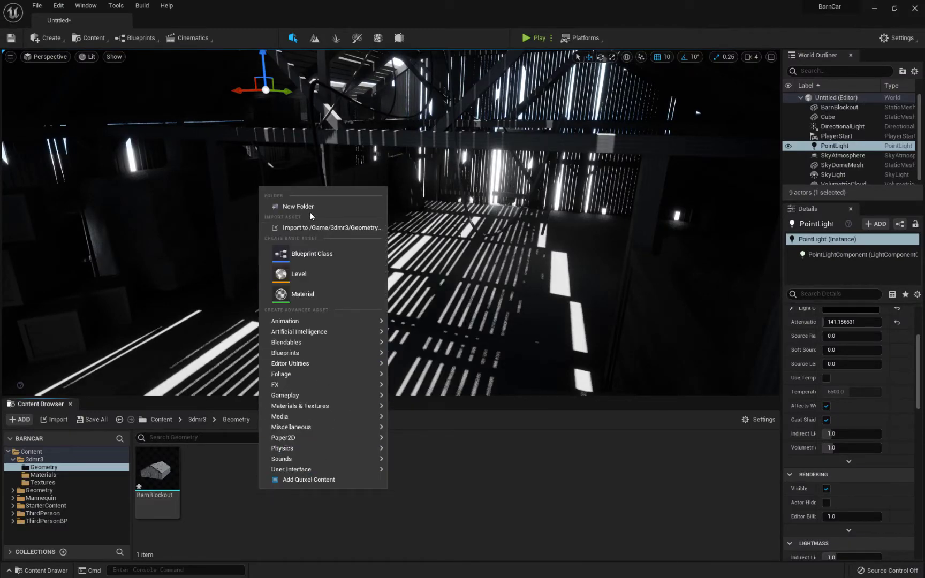
{"action": "left_click", "coordinate": [303, 229]}
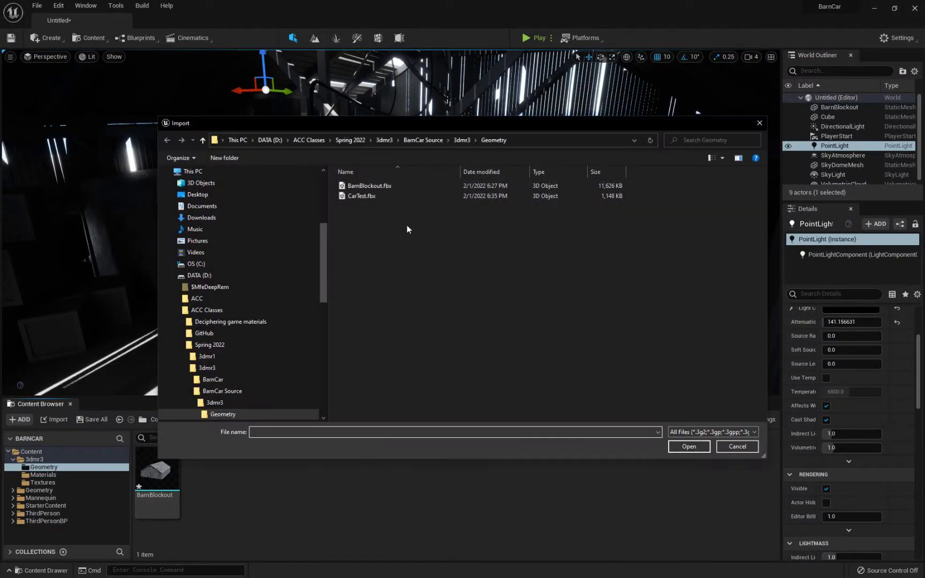
{"action": "left_click", "coordinate": [359, 196]}
{"action": "left_click", "coordinate": [689, 447]}
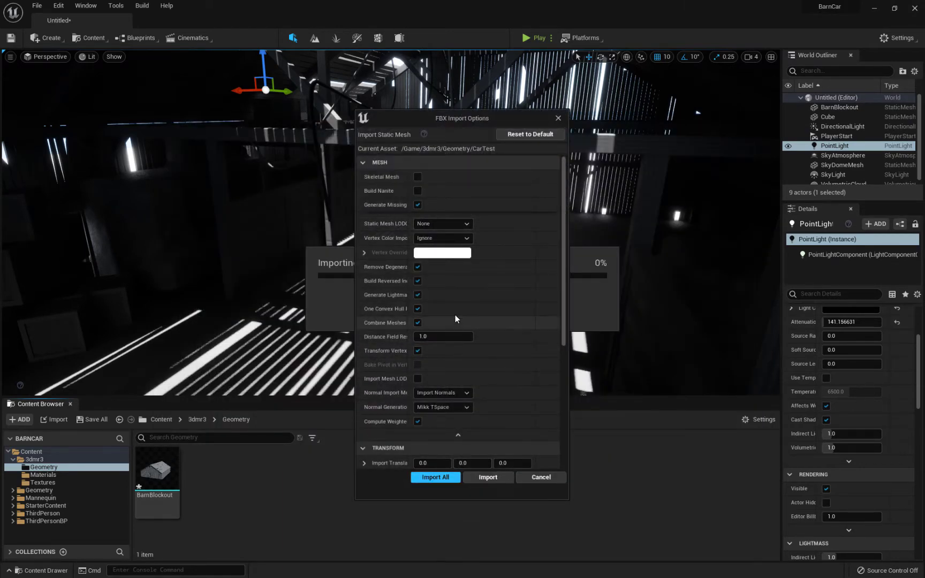
Review the FBX import options, enable Build Nanite and import the CarTest mesh
{"action": "scroll", "coordinate": [482, 268], "scroll_direction": "down", "scroll_amount": 3}
{"action": "scroll", "coordinate": [525, 320], "scroll_direction": "down", "scroll_amount": 4}
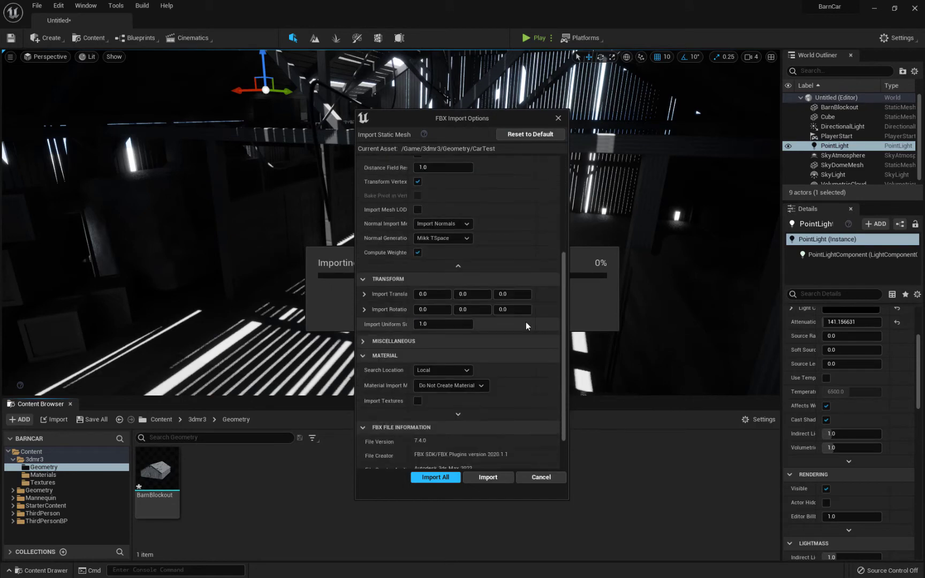
{"action": "scroll", "coordinate": [526, 323], "scroll_direction": "down", "scroll_amount": 2}
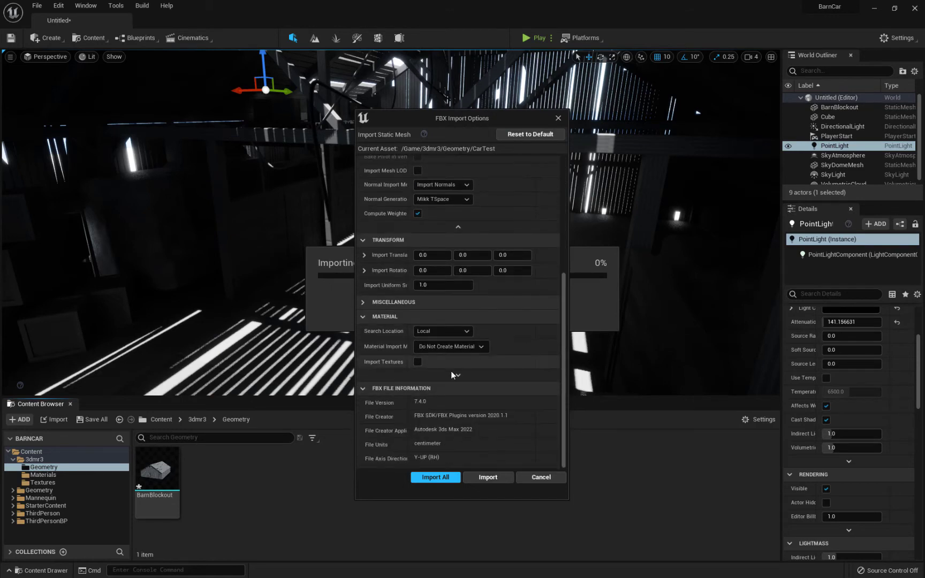
{"action": "left_click", "coordinate": [364, 302]}
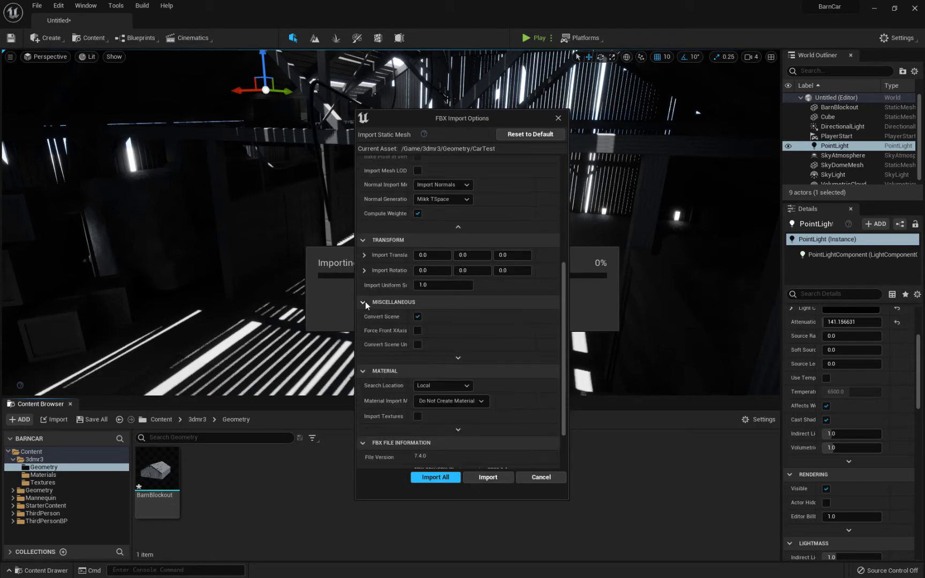
{"action": "left_click", "coordinate": [365, 303]}
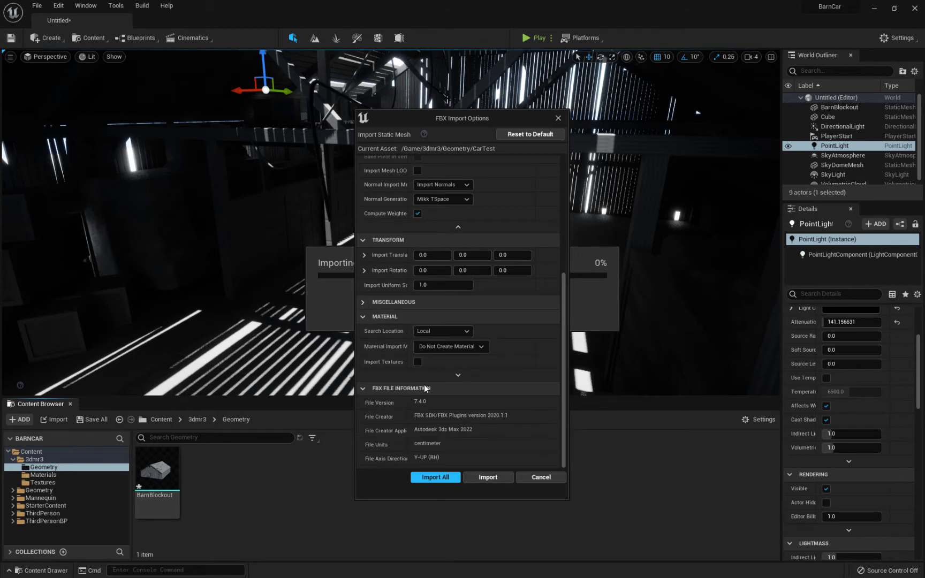
{"action": "scroll", "coordinate": [482, 393], "scroll_direction": "up", "scroll_amount": 5}
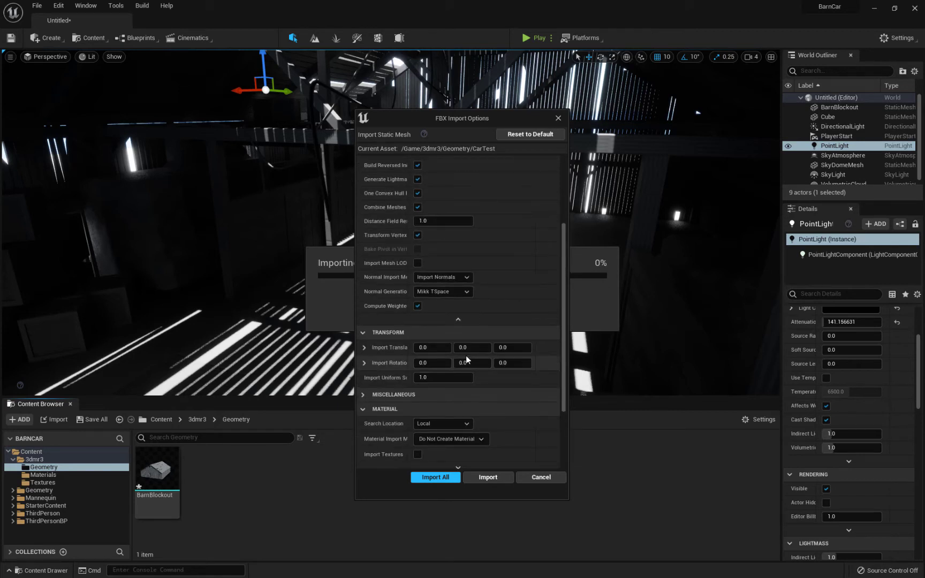
{"action": "scroll", "coordinate": [466, 356], "scroll_direction": "up", "scroll_amount": 6}
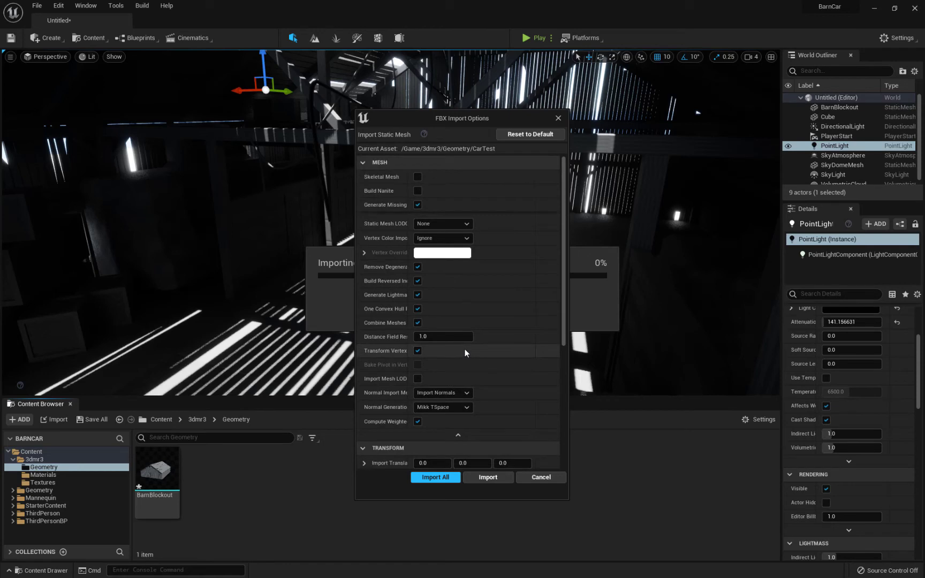
{"action": "left_click", "coordinate": [418, 191]}
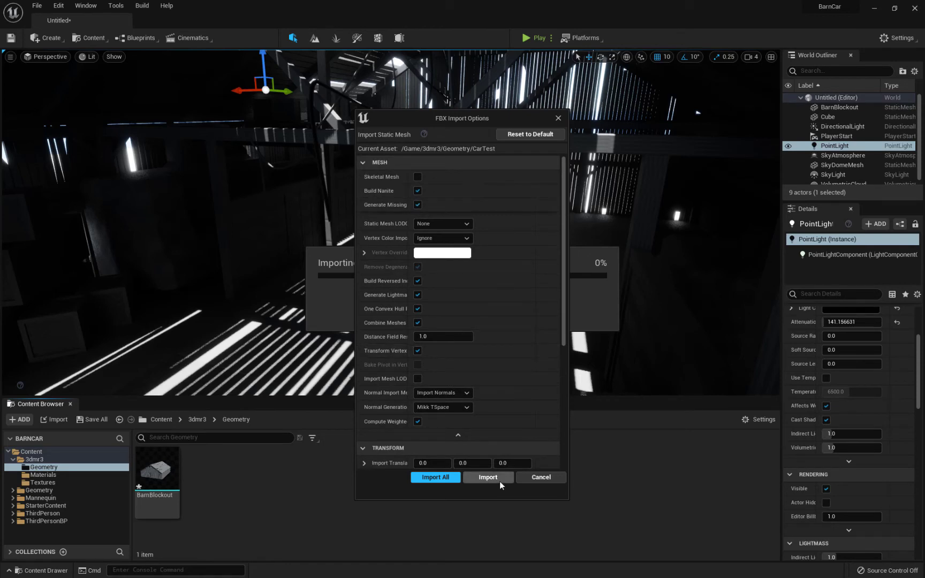
{"action": "left_click", "coordinate": [435, 477]}
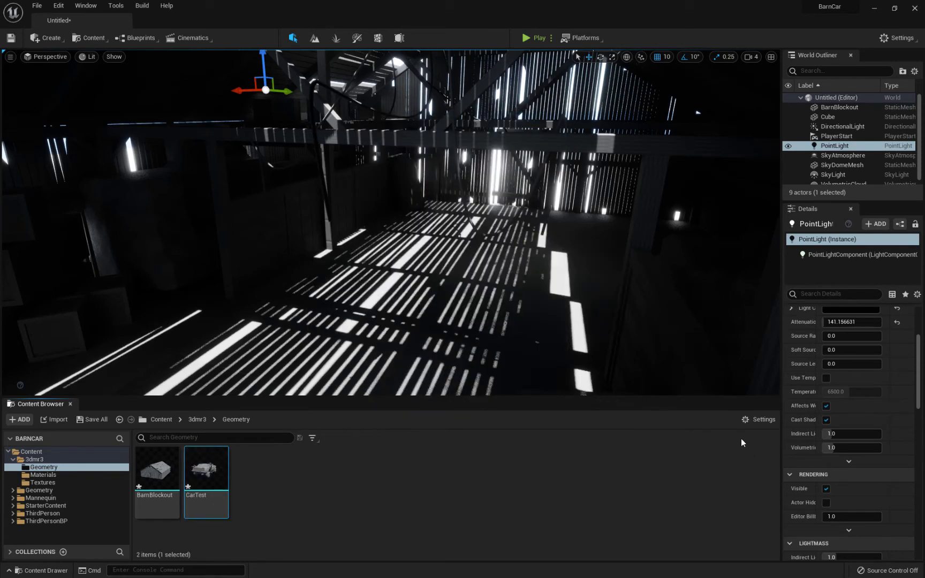
Place the CarTest mesh on the barn floor in the level
{"action": "left_click_drag", "start_coordinate": [203, 448], "coordinate": [378, 321]}
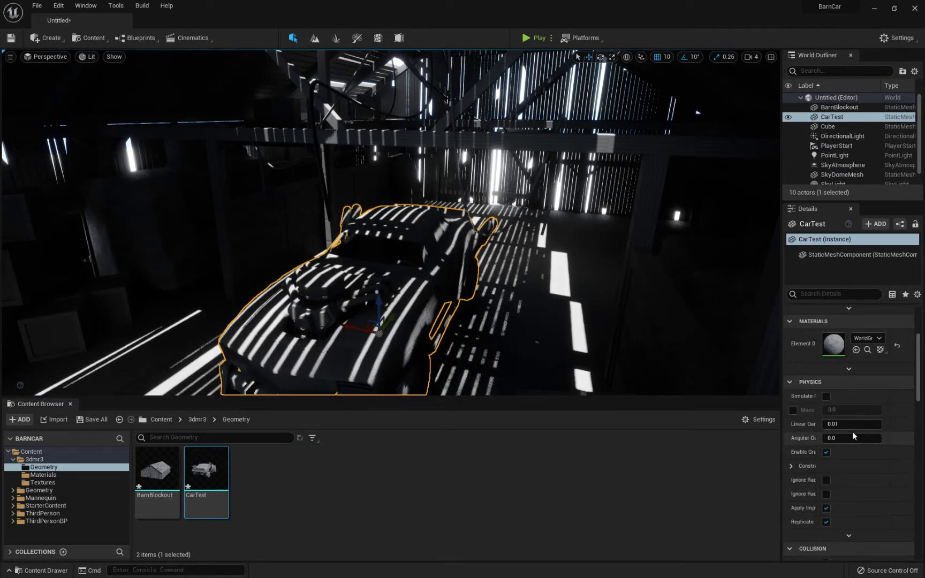
Set the CarTest mesh's X and Y location values to 0
{"action": "scroll", "coordinate": [862, 381], "scroll_direction": "up", "scroll_amount": 5}
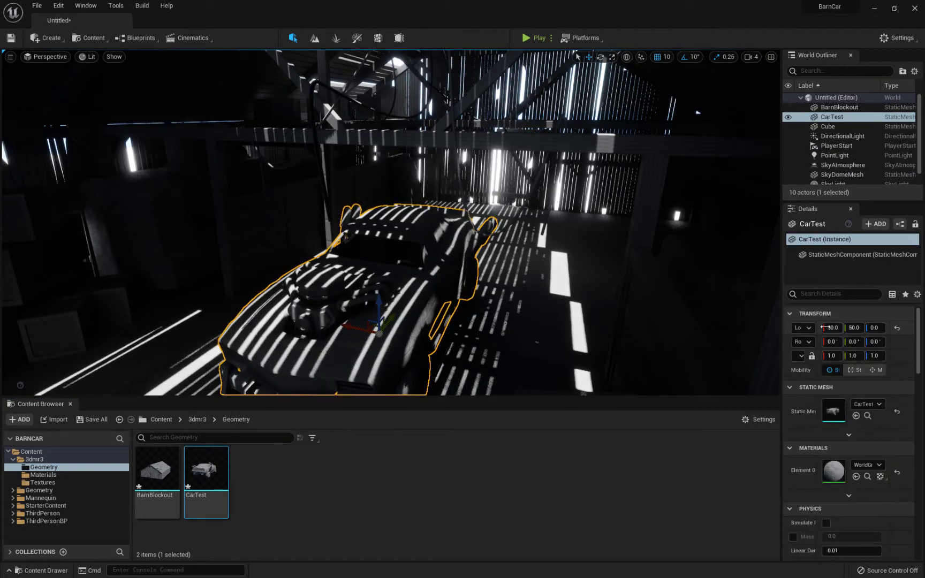
{"action": "left_click", "coordinate": [832, 328]}
{"action": "type", "text": "0"}
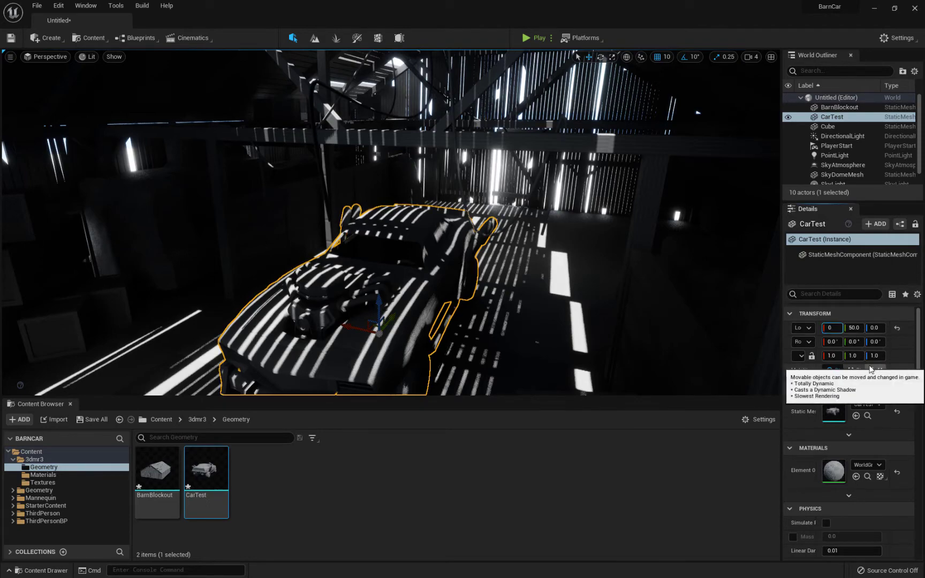
{"action": "key", "text": "Tab"}
{"action": "type", "text": "0"}
{"action": "key", "text": "Tab"}
{"action": "key", "text": "Tab"}
Move the car along the Y axis inside the barn to a location of about 150
{"action": "right_click_drag", "start_coordinate": [482, 338], "coordinate": [161, 380]}
{"action": "right_click_drag", "start_coordinate": [590, 214], "coordinate": [719, 246]}
{"action": "scroll", "coordinate": [719, 246], "scroll_direction": "down", "scroll_amount": 8}
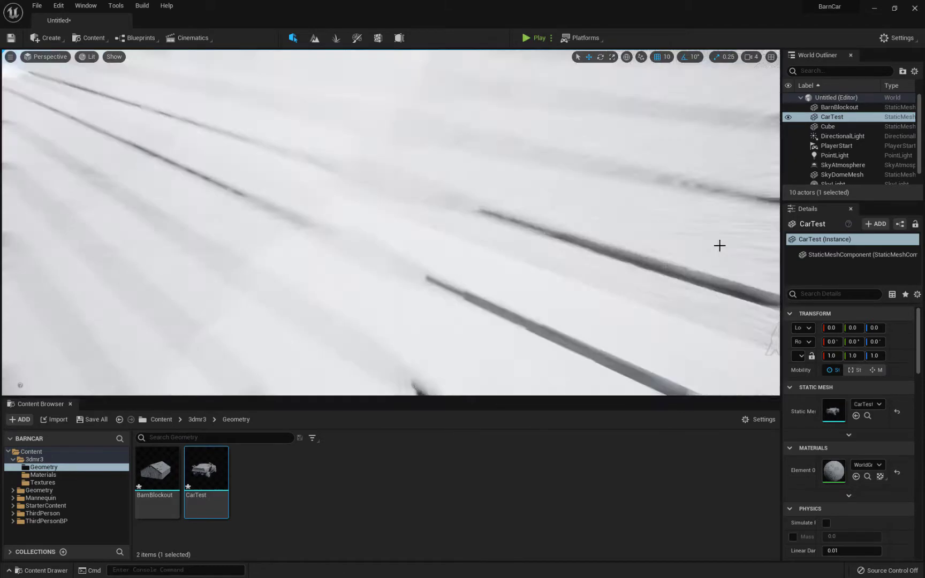
{"action": "scroll", "coordinate": [672, 233], "scroll_direction": "up", "scroll_amount": 6}
{"action": "key", "text": "f"}
{"action": "left_click_drag", "start_coordinate": [391, 222], "coordinate": [374, 236], "text": "alt"}
{"action": "right_click_drag", "start_coordinate": [375, 236], "coordinate": [290, 241]}
{"action": "right_click_drag", "start_coordinate": [537, 241], "coordinate": [538, 263]}
{"action": "left_click_drag", "start_coordinate": [541, 264], "coordinate": [557, 218]}
Rotate the car about its vertical axis to -170 degrees
{"action": "key", "text": "e"}
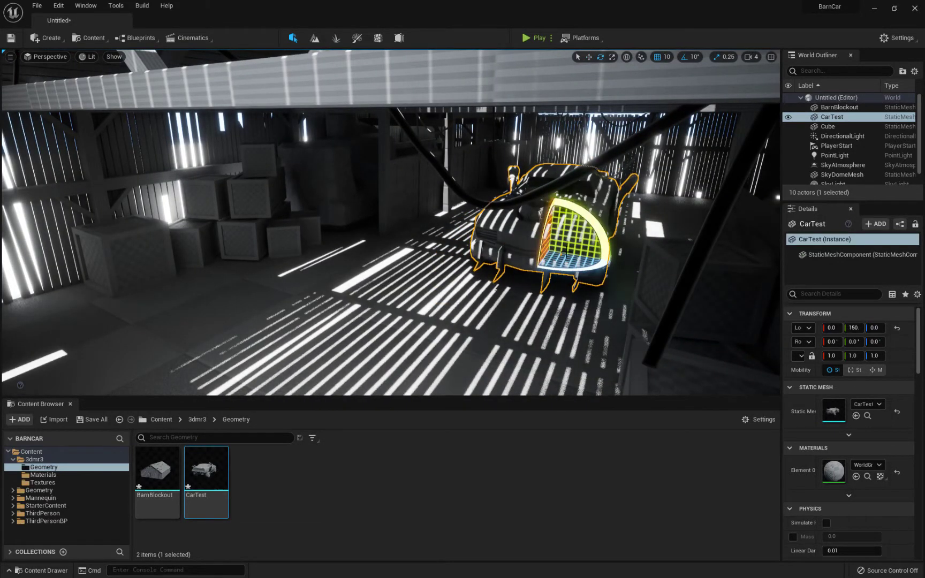
{"action": "left_click_drag", "start_coordinate": [588, 274], "coordinate": [729, 275]}
{"action": "right_click_drag", "start_coordinate": [594, 241], "coordinate": [533, 220]}
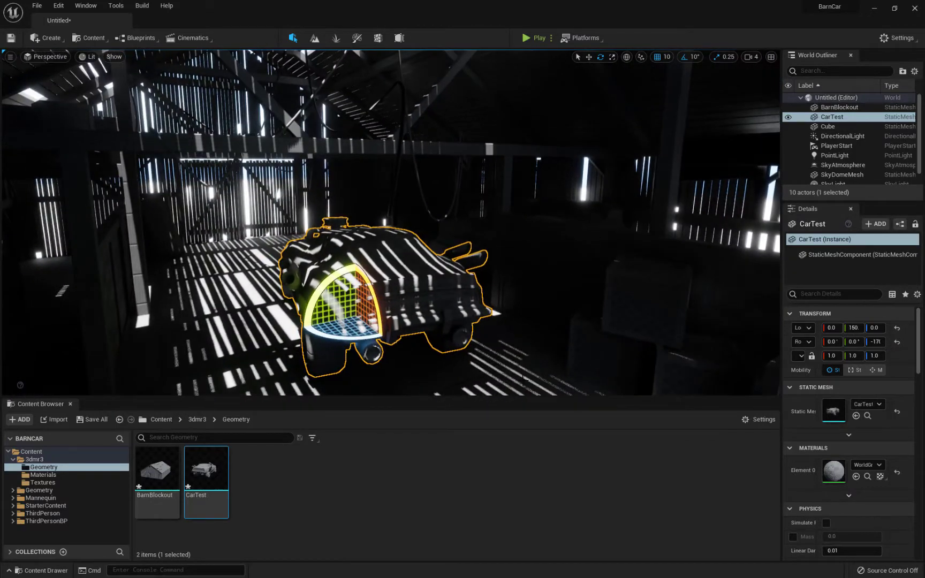
Create a material named MM_BaseMat in the 3dmr3 Materials folder and open it for editing
{"action": "left_click", "coordinate": [332, 490]}
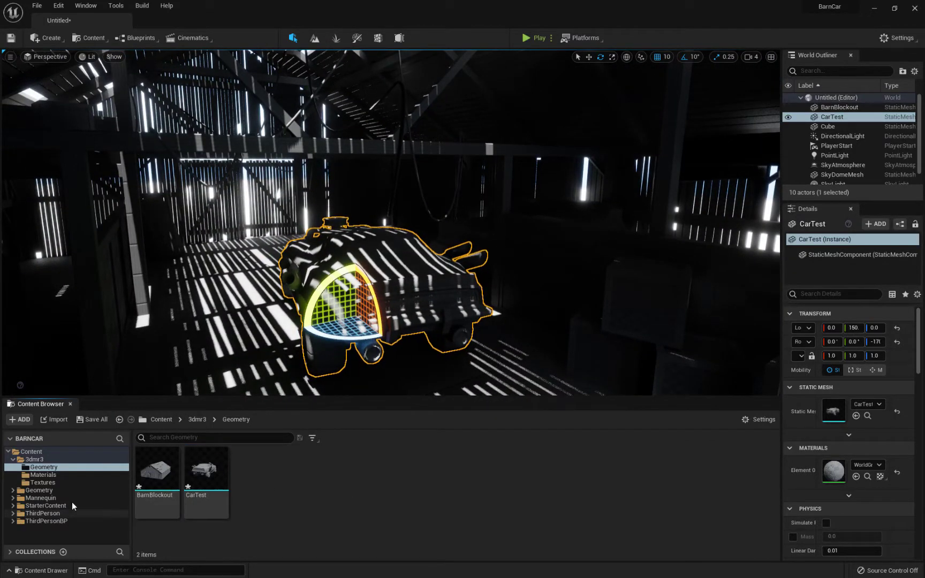
{"action": "left_click", "coordinate": [43, 475]}
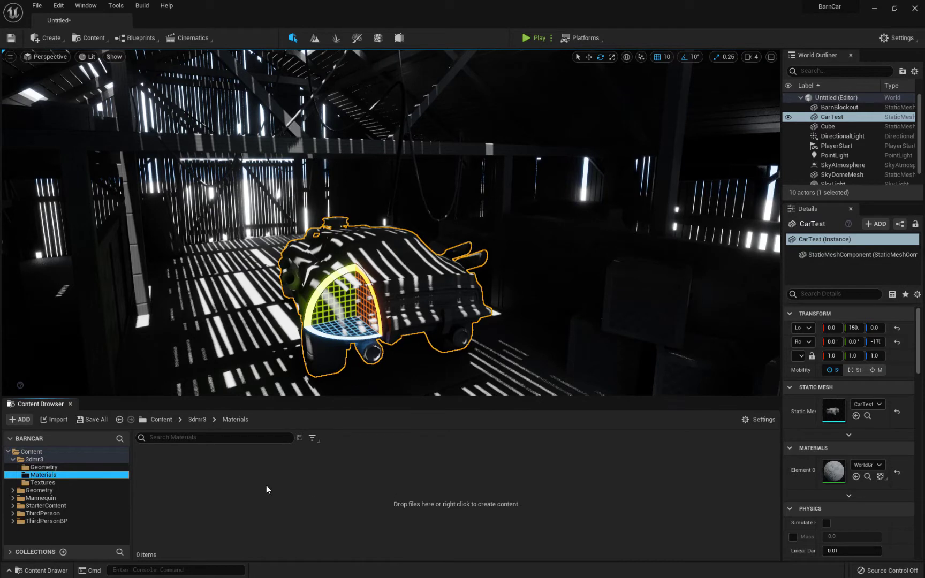
{"action": "right_click", "coordinate": [302, 468]}
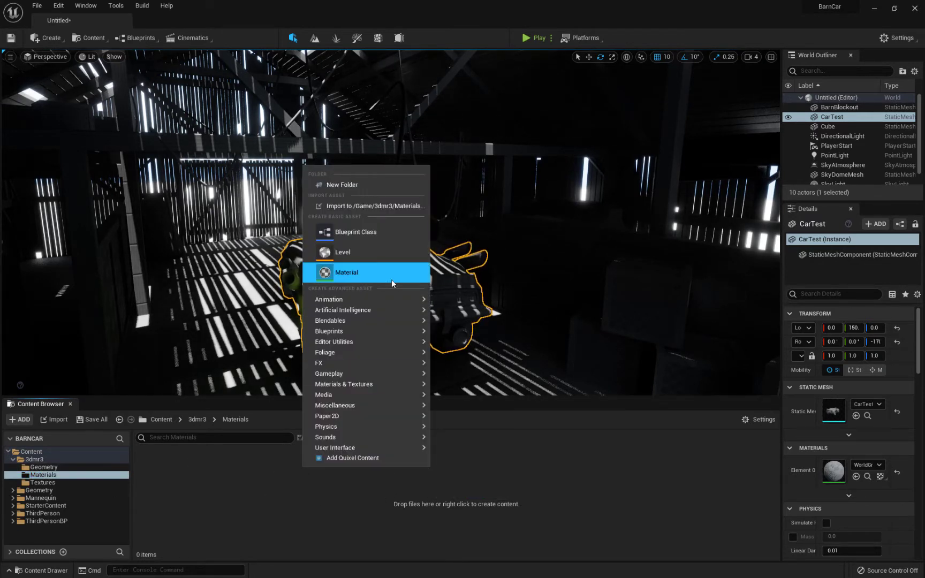
{"action": "mouse_move", "coordinate": [372, 304]}
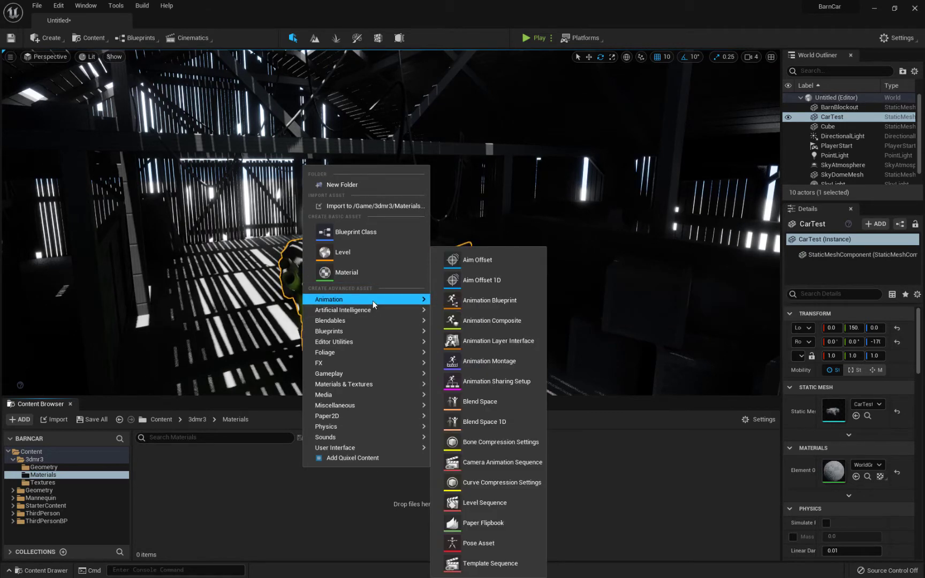
{"action": "mouse_move", "coordinate": [368, 388]}
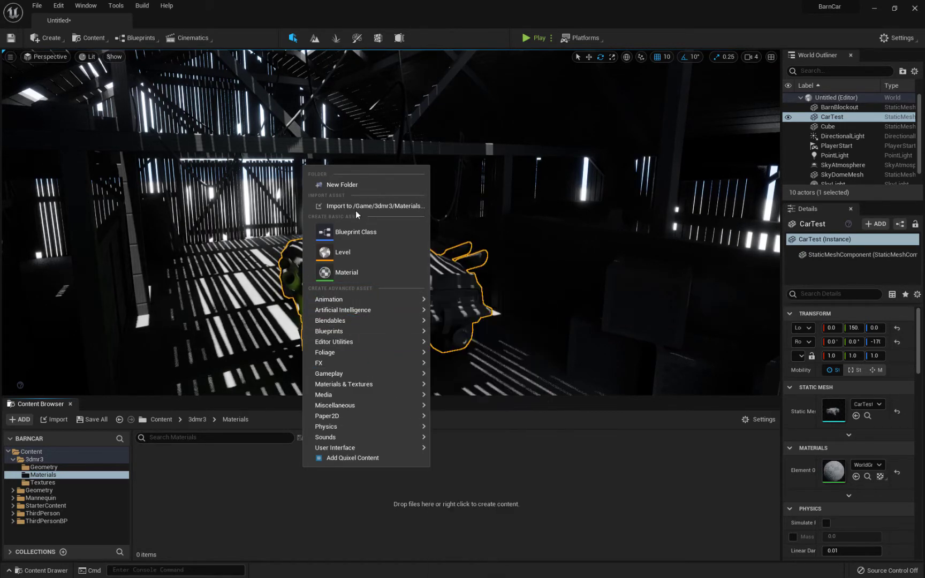
{"action": "left_click", "coordinate": [342, 273]}
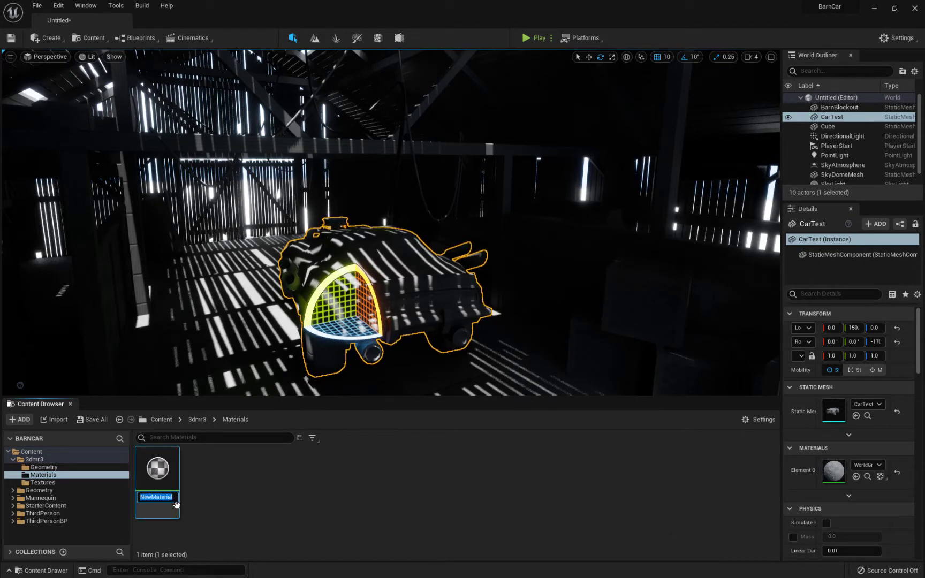
{"action": "type", "text": "MM_B"}
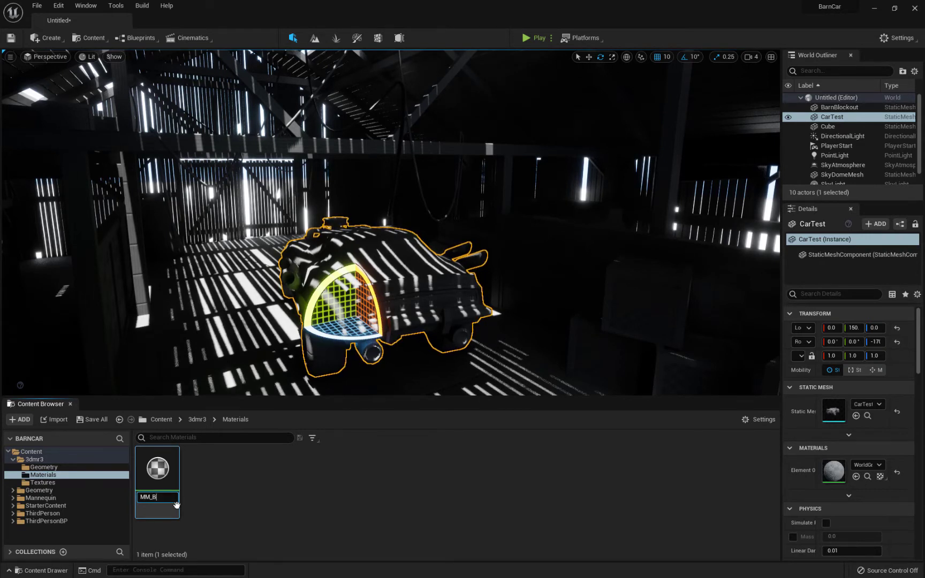
{"action": "type", "text": "eMat"}
{"action": "key", "text": "Return"}
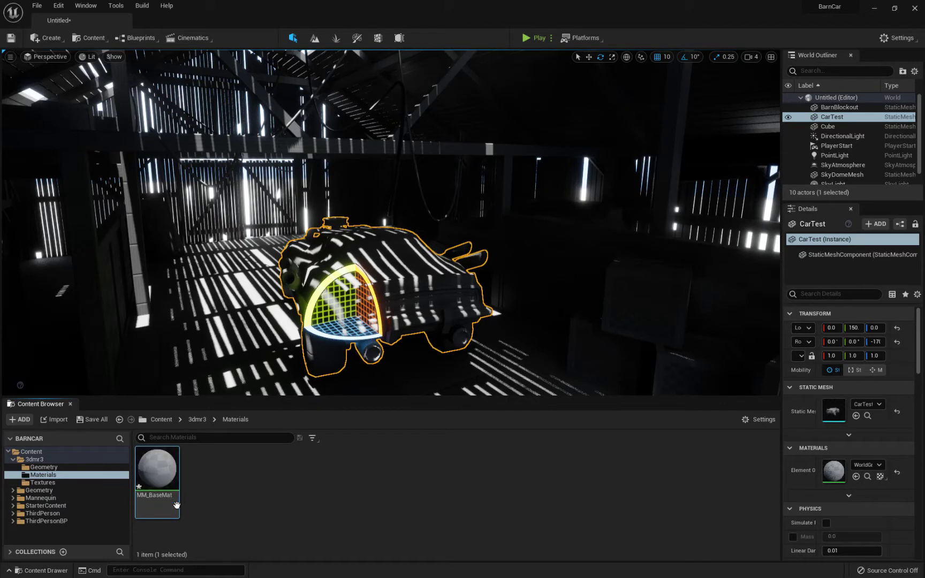
{"action": "double_click", "coordinate": [163, 464]}
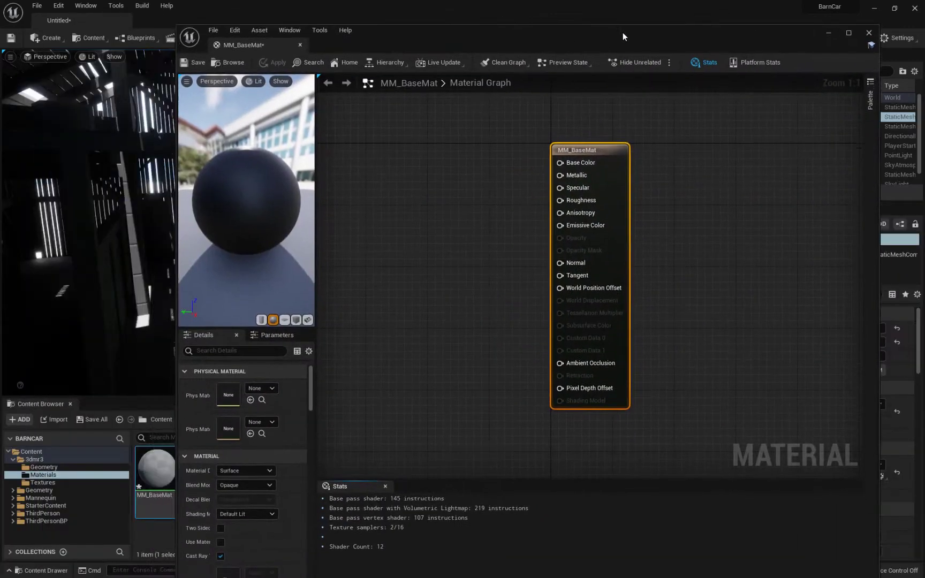
{"action": "left_click_drag", "start_coordinate": [623, 32], "coordinate": [656, 0]}
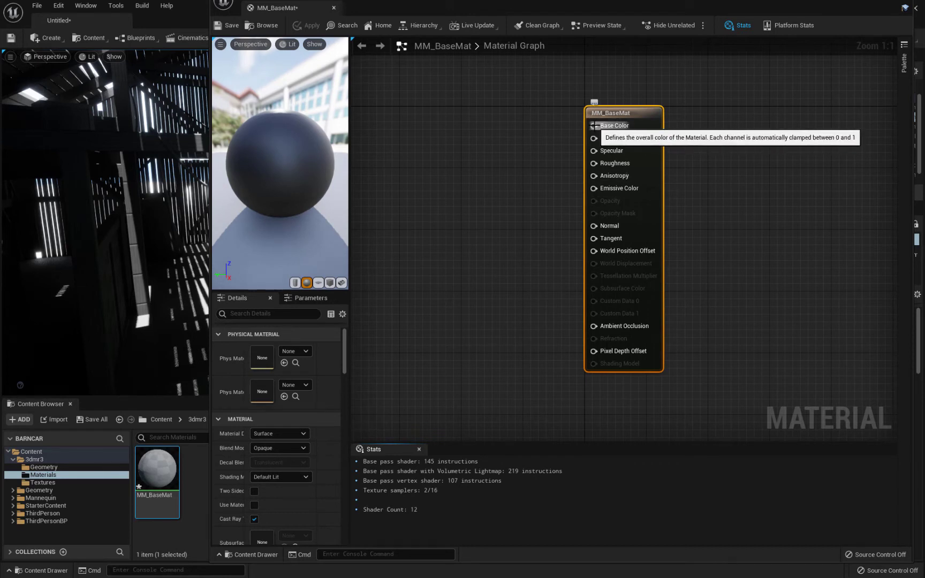
{"action": "left_click_drag", "start_coordinate": [593, 125], "coordinate": [506, 130]}
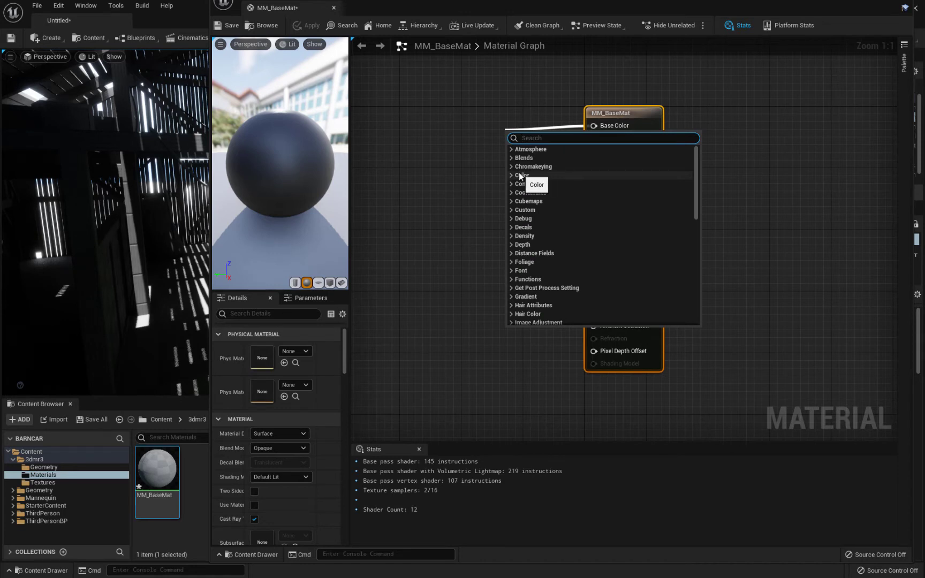
{"action": "type", "text": "col"}
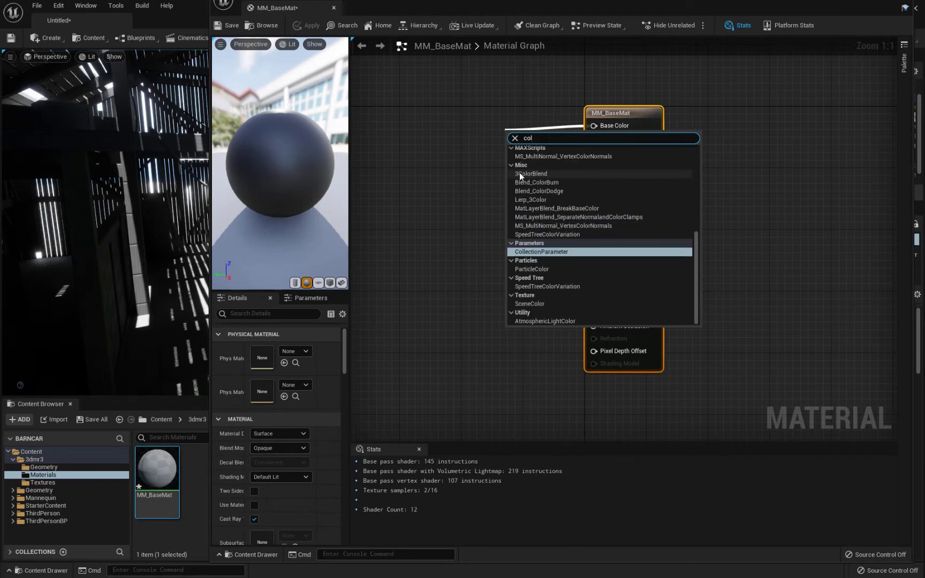
{"action": "type", "text": "o"}
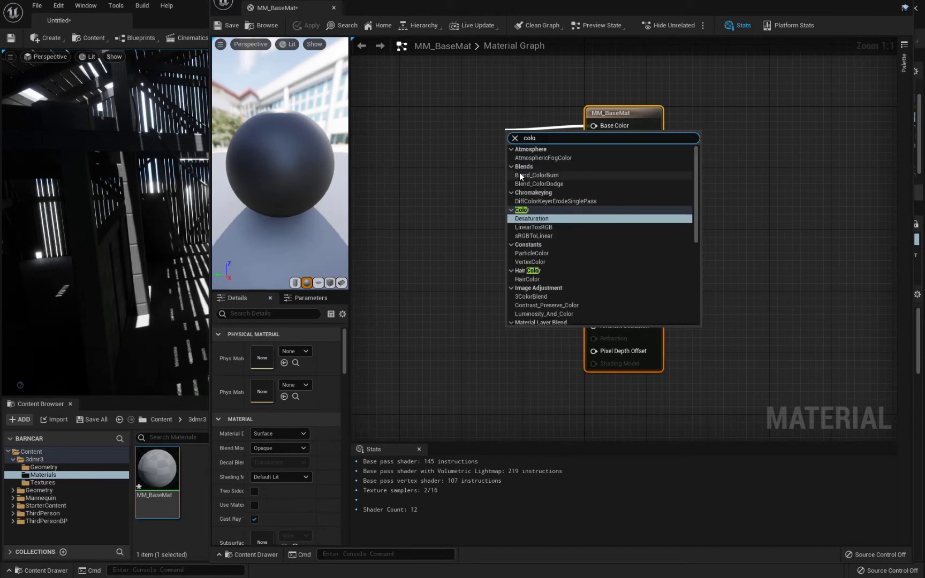
{"action": "key", "text": "Escape"}
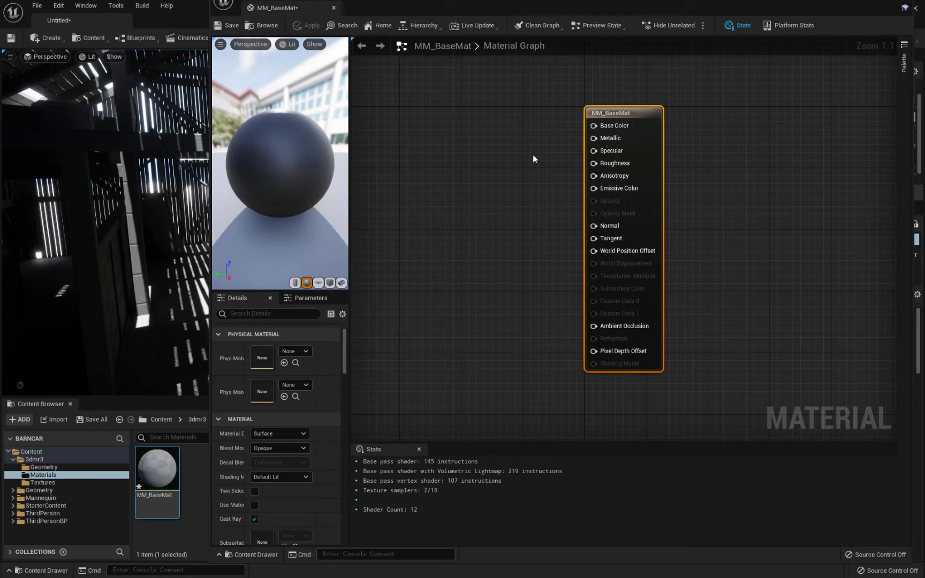
Add a vector parameter node beside the MM_BaseMat node in the material graph and name it Color
{"action": "key", "text": "v"}
{"action": "left_click", "coordinate": [517, 128]}
{"action": "type", "text": "vvvvvvvvv"}
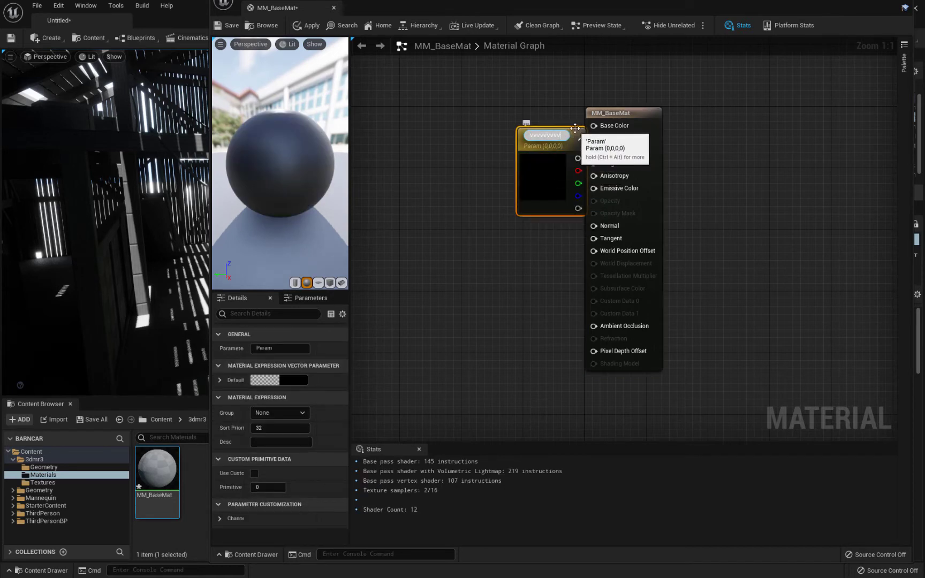
{"action": "left_click_drag", "start_coordinate": [574, 128], "coordinate": [456, 108]}
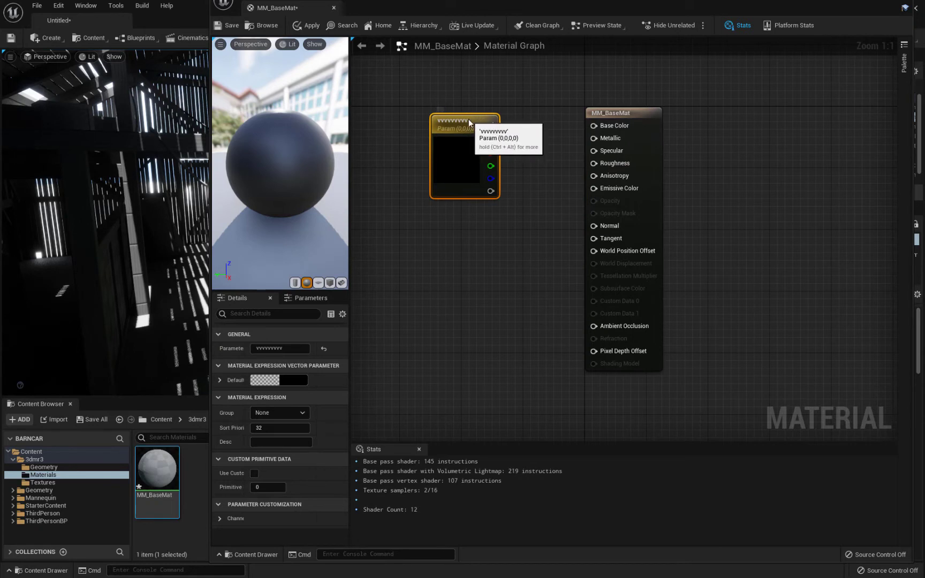
{"action": "double_click", "coordinate": [467, 121]}
{"action": "type", "text": "Color"}
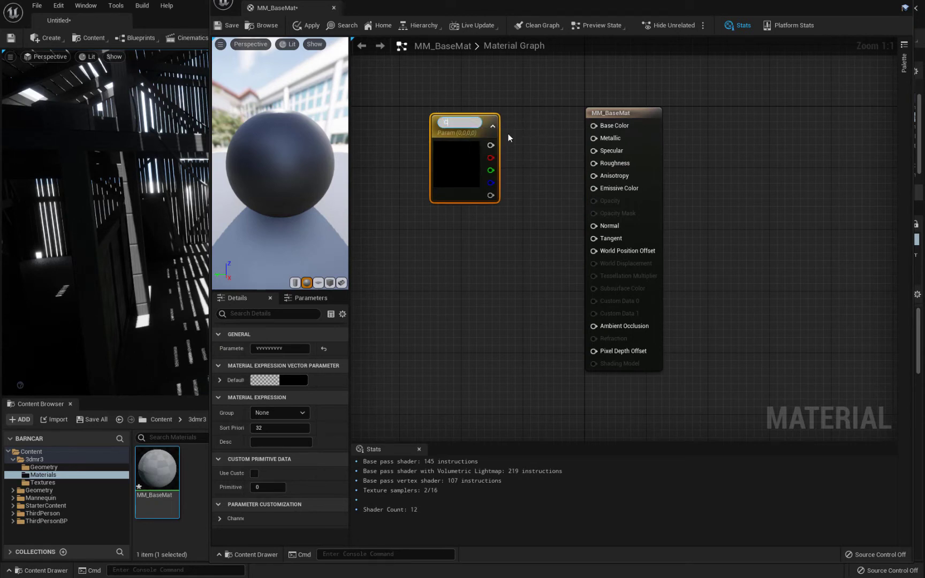
{"action": "key", "text": "Return"}
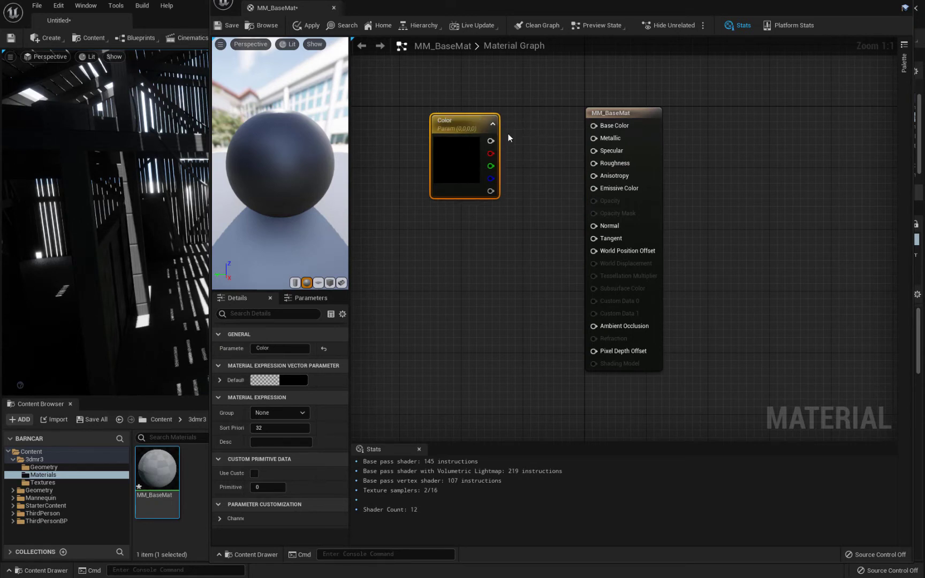
Set the Color parameter to a light grey of 0.76 and connect its output to the material's Base Color
{"action": "double_click", "coordinate": [459, 153]}
{"action": "left_click_drag", "start_coordinate": [606, 220], "coordinate": [605, 217]}
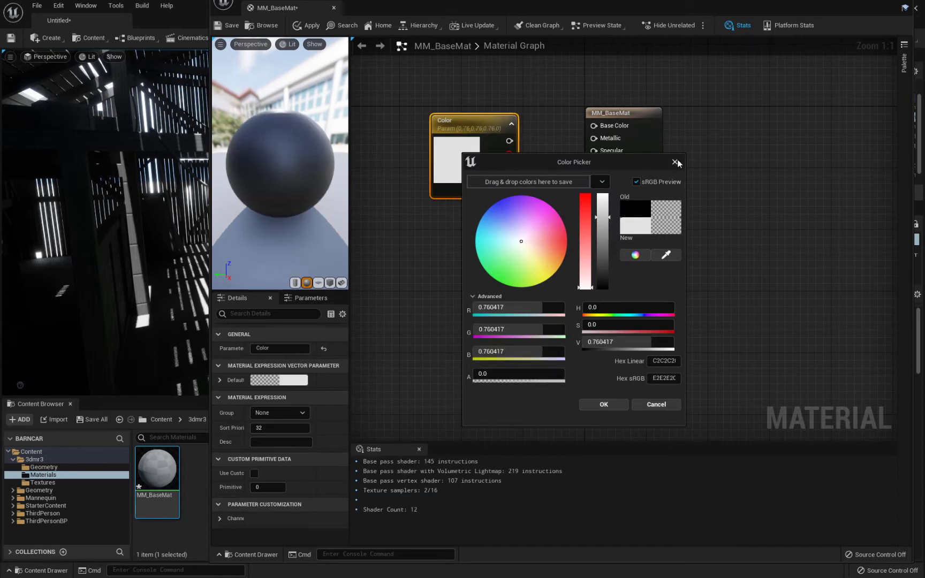
{"action": "left_click", "coordinate": [676, 161]}
{"action": "left_click_drag", "start_coordinate": [509, 141], "coordinate": [593, 126]}
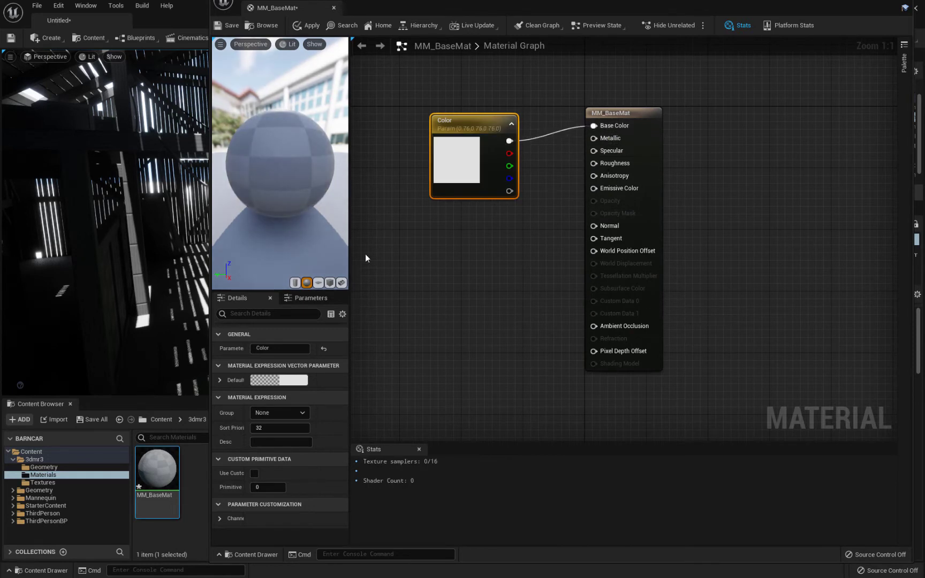
{"action": "left_click_drag", "start_coordinate": [290, 176], "coordinate": [258, 177]}
{"action": "left_click_drag", "start_coordinate": [471, 119], "coordinate": [464, 112]}
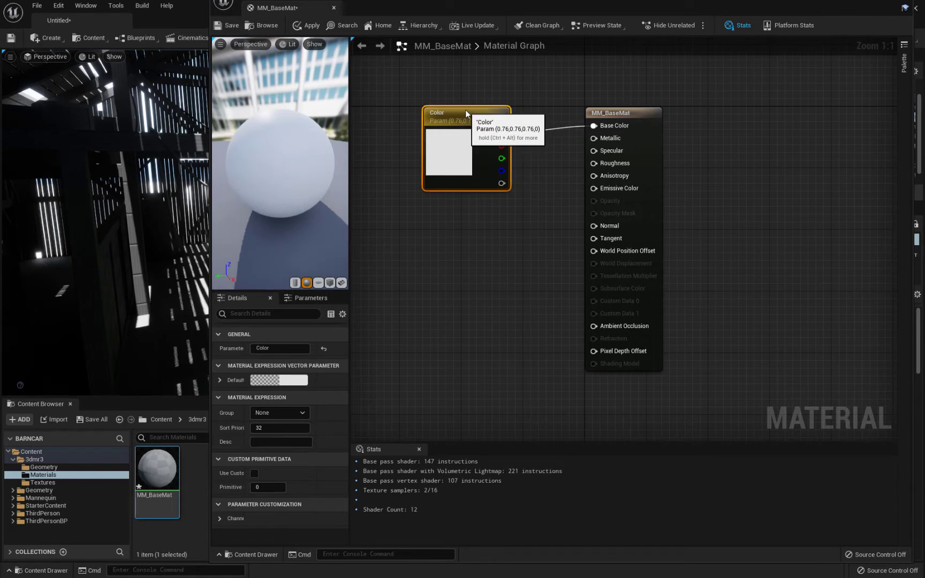
Save the MM_BaseMat material and close its editor
{"action": "left_click", "coordinate": [221, 26]}
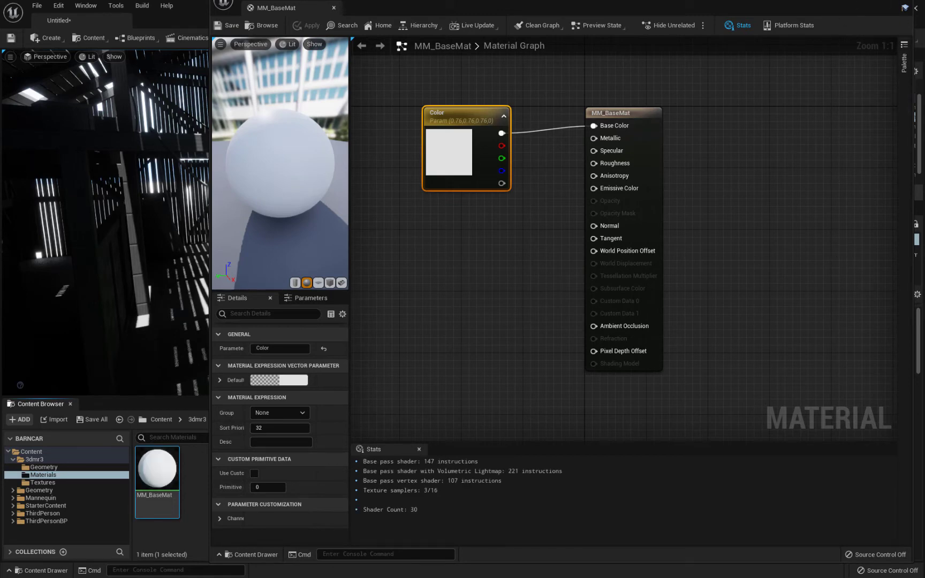
{"action": "left_click_drag", "start_coordinate": [843, 24], "coordinate": [827, 122]}
{"action": "left_click", "coordinate": [887, 94]}
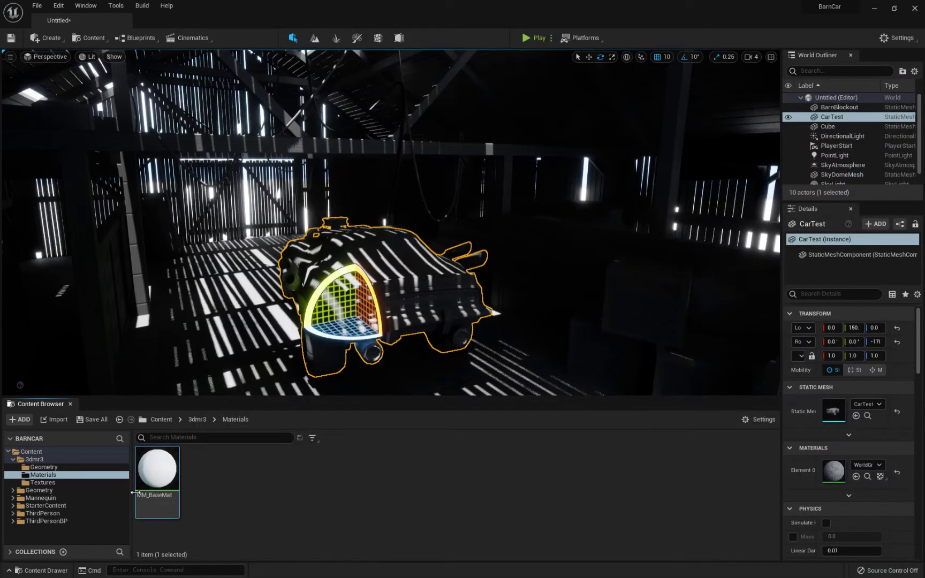
Apply the MM_BaseMat material to both the barn mesh and the car mesh
{"action": "left_click_drag", "start_coordinate": [157, 482], "coordinate": [257, 332]}
{"action": "left_click_drag", "start_coordinate": [157, 474], "coordinate": [401, 302]}
{"action": "right_click_drag", "start_coordinate": [518, 187], "coordinate": [434, 199]}
{"action": "key", "text": "w"}
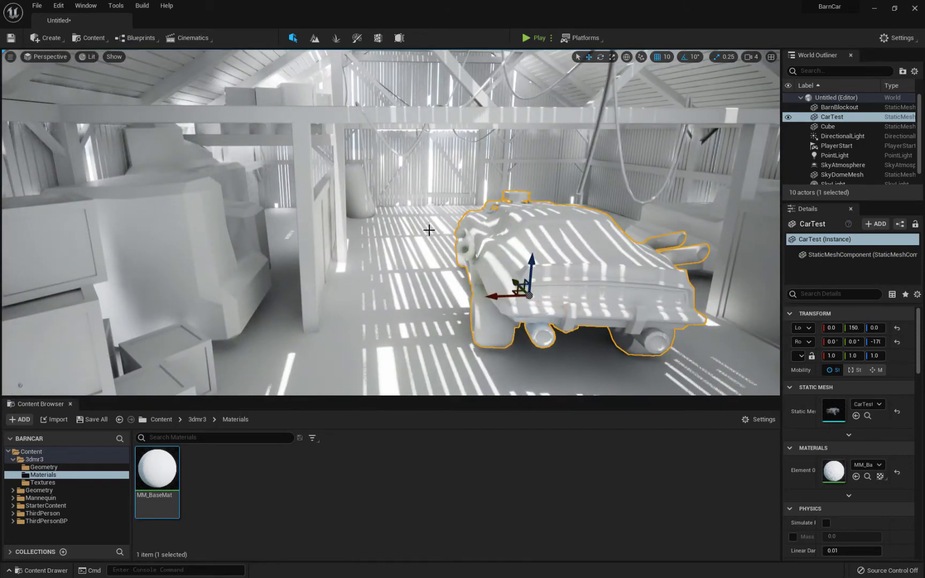
Select the barn mesh and examine how light falls on the floor, roof and car with the new material
{"action": "left_click", "coordinate": [385, 252]}
{"action": "right_click_drag", "start_coordinate": [386, 252], "coordinate": [396, 226]}
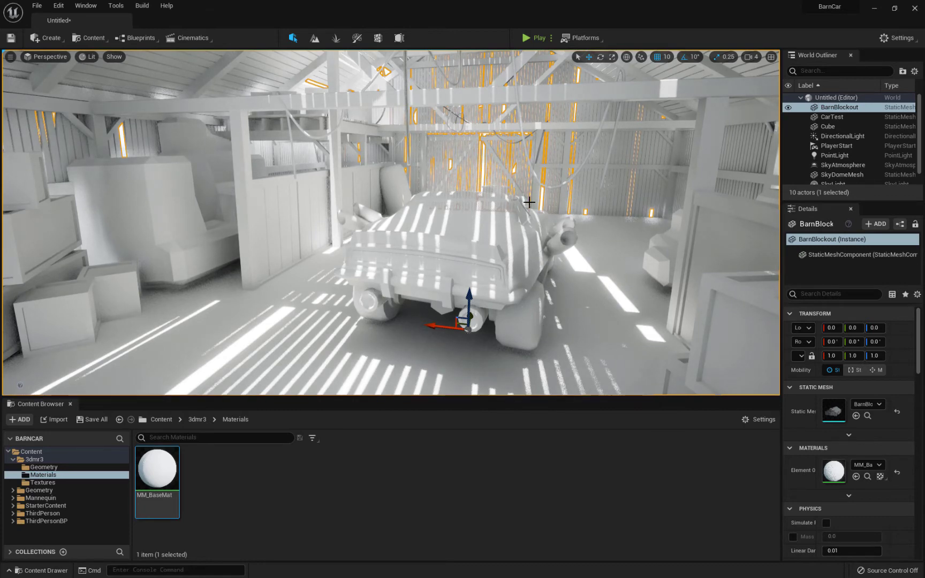
{"action": "right_click_drag", "start_coordinate": [396, 225], "coordinate": [412, 234]}
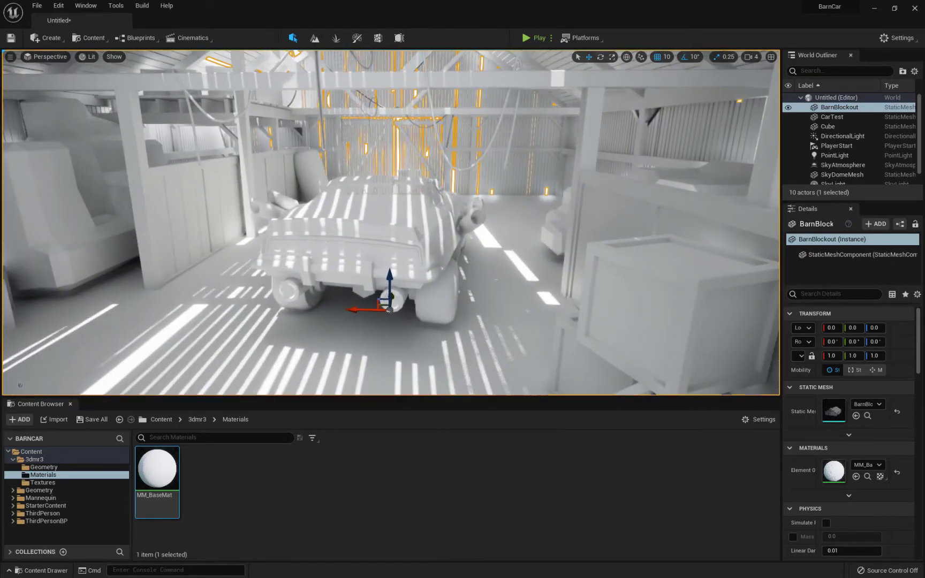
{"action": "right_click_drag", "start_coordinate": [529, 247], "coordinate": [529, 203]}
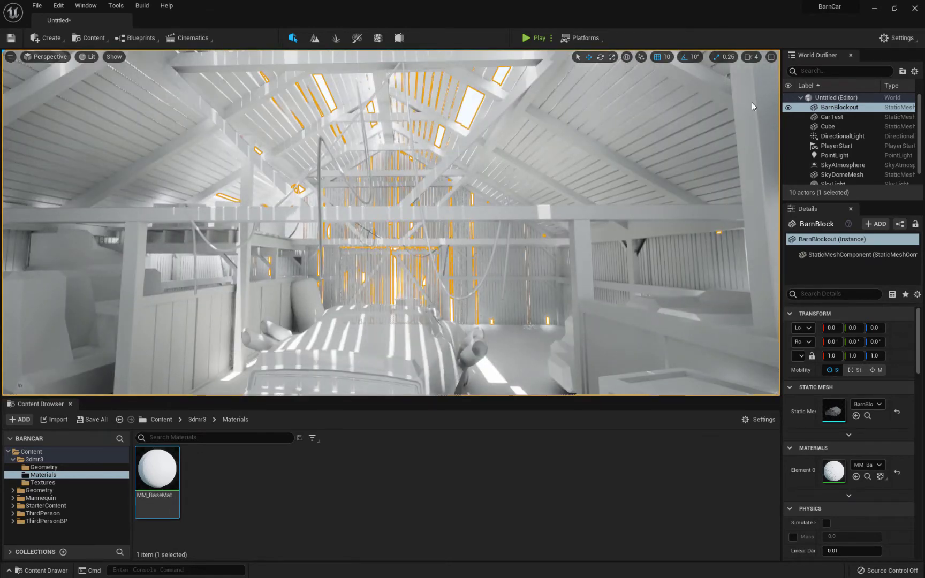
{"action": "right_click_drag", "start_coordinate": [503, 339], "coordinate": [482, 393]}
{"action": "right_click_drag", "start_coordinate": [538, 269], "coordinate": [581, 241]}
Play-test the level in the viewport, stop it and turn the view back toward the barn
{"action": "left_click", "coordinate": [526, 39]}
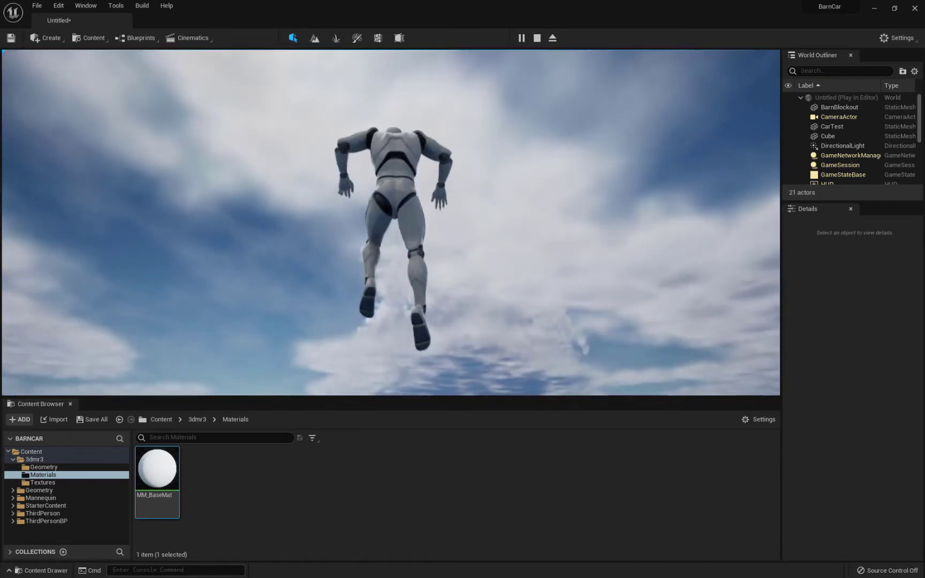
{"action": "key", "text": "Escape"}
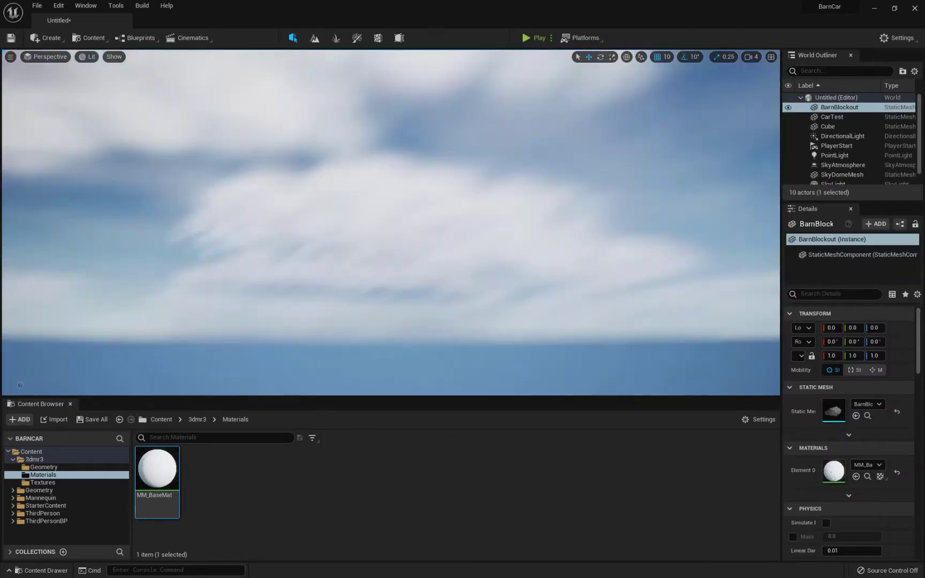
{"action": "right_click_drag", "start_coordinate": [391, 222], "coordinate": [380, 117]}
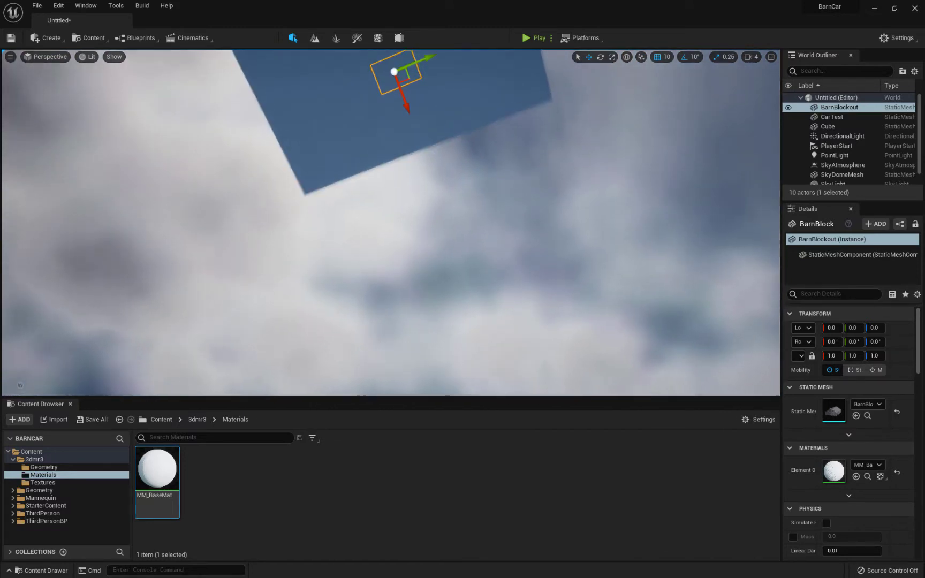
Bring the view back inside the barn and open the BarnBlockout mesh from the Geometry folder for editing
{"action": "mouse_move", "coordinate": [542, 201]}
{"action": "right_mouse_down"}
{"action": "mouse_move", "coordinate": [541, 186]}
{"action": "mouse_move", "coordinate": [535, 295]}
{"action": "mouse_move", "coordinate": [509, 221]}
{"action": "mouse_move", "coordinate": [472, 208]}
{"action": "mouse_move", "coordinate": [477, 289]}
{"action": "mouse_move", "coordinate": [503, 335]}
{"action": "mouse_move", "coordinate": [492, 217]}
{"action": "mouse_move", "coordinate": [493, 284]}
{"action": "mouse_move", "coordinate": [514, 214]}
{"action": "mouse_move", "coordinate": [545, 188]}
{"action": "right_mouse_up"}
{"action": "key", "text": "f"}
{"action": "key", "text": "w"}
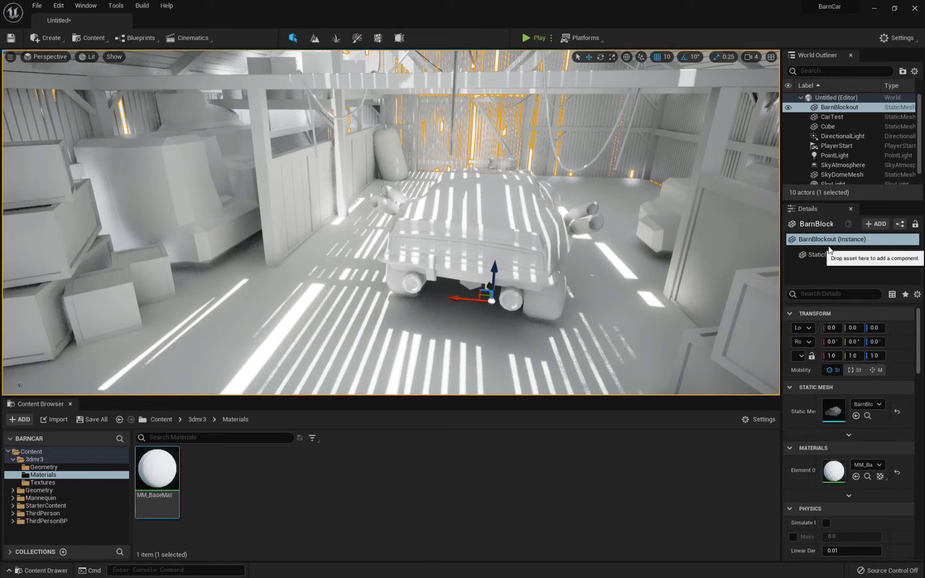
{"action": "left_click", "coordinate": [43, 467]}
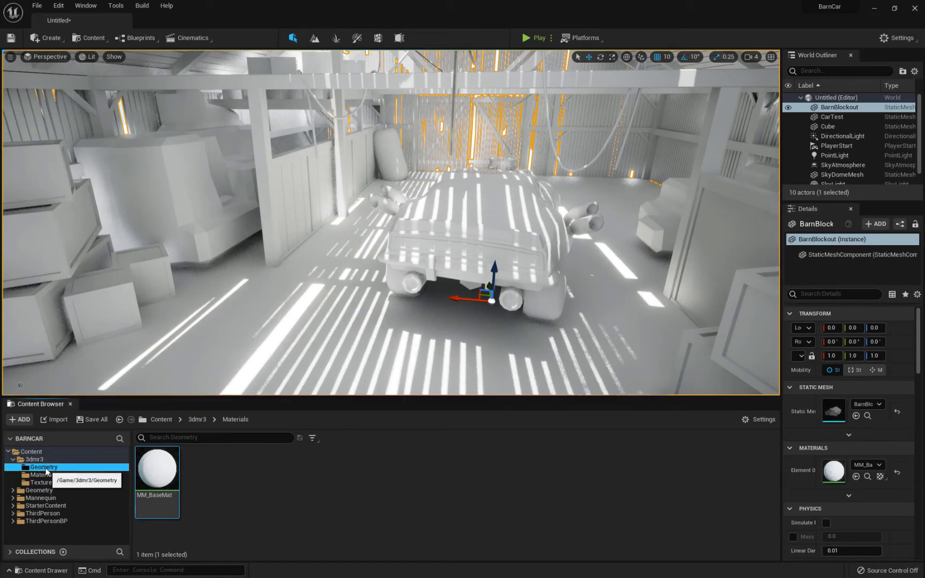
{"action": "double_click", "coordinate": [156, 465]}
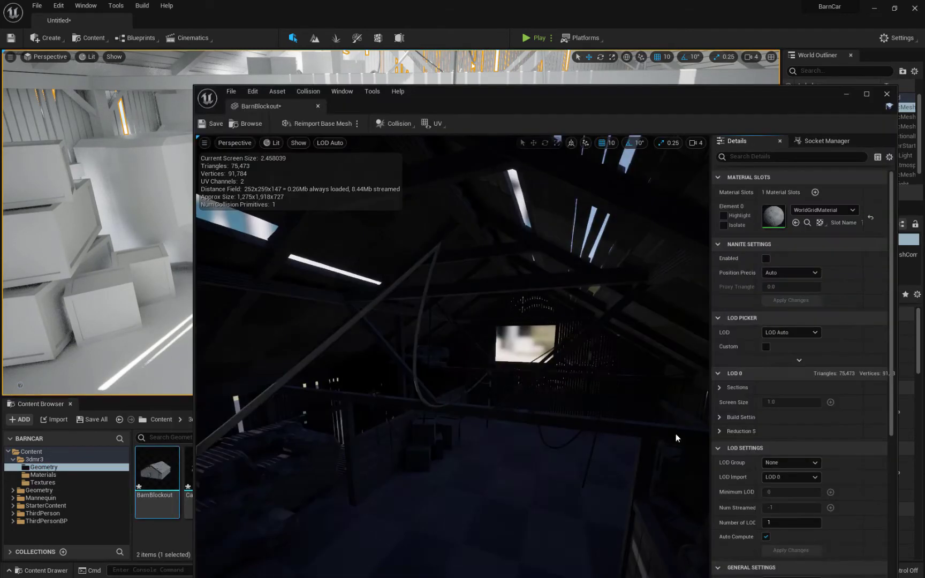
{"action": "left_click_drag", "start_coordinate": [634, 98], "coordinate": [525, 0]}
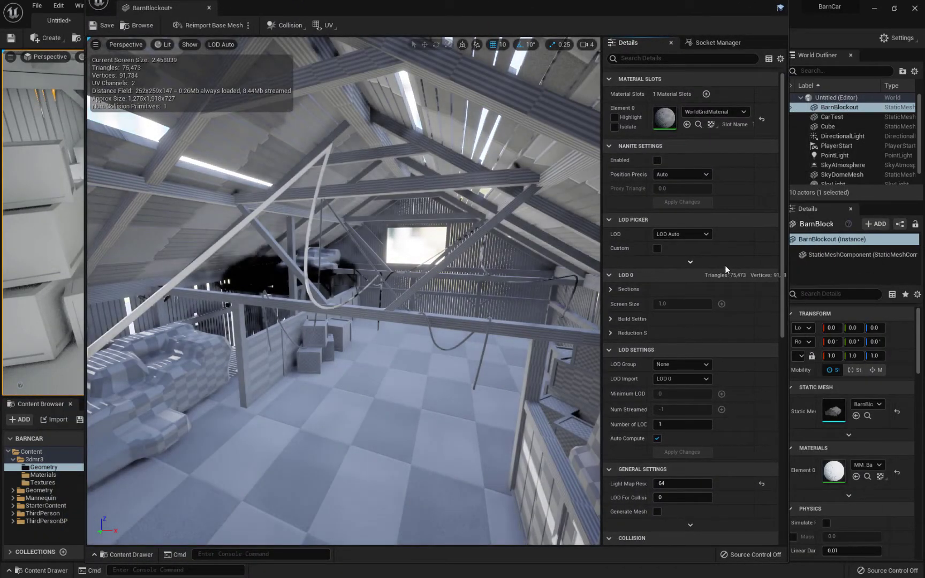
Set the BarnBlockout mesh's collision complexity to Use Complex Collision As Simple, save the mesh and close its editor
{"action": "scroll", "coordinate": [726, 268], "scroll_direction": "down", "scroll_amount": 5}
{"action": "scroll", "coordinate": [725, 270], "scroll_direction": "down", "scroll_amount": 2}
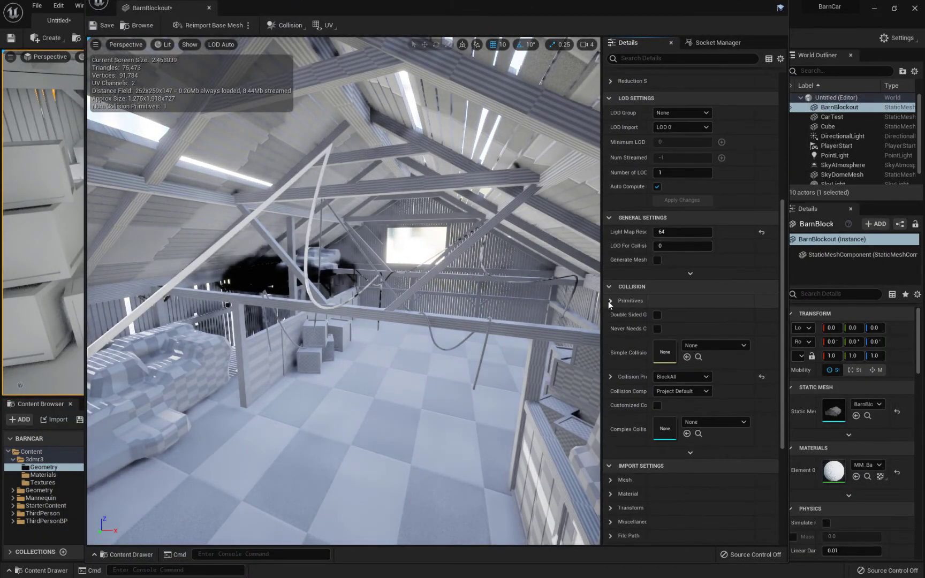
{"action": "scroll", "coordinate": [696, 302], "scroll_direction": "down", "scroll_amount": 2}
{"action": "left_click", "coordinate": [706, 330]}
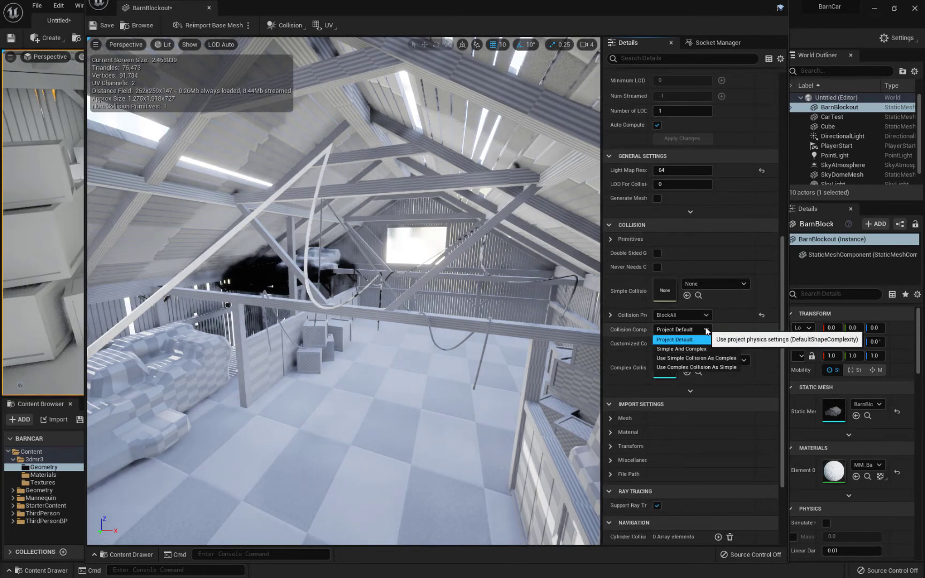
{"action": "left_click", "coordinate": [711, 369]}
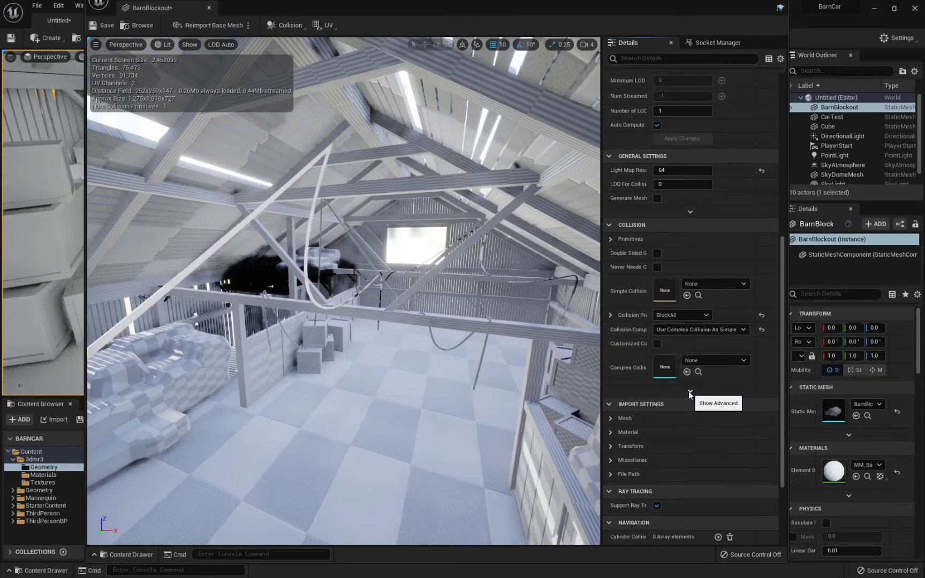
{"action": "left_click", "coordinate": [104, 26]}
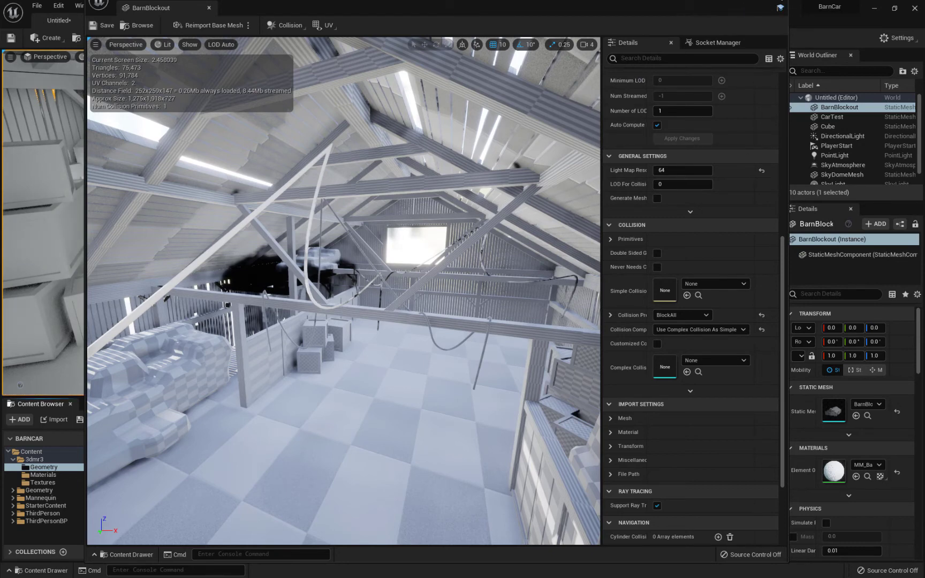
{"action": "left_click", "coordinate": [779, 1]}
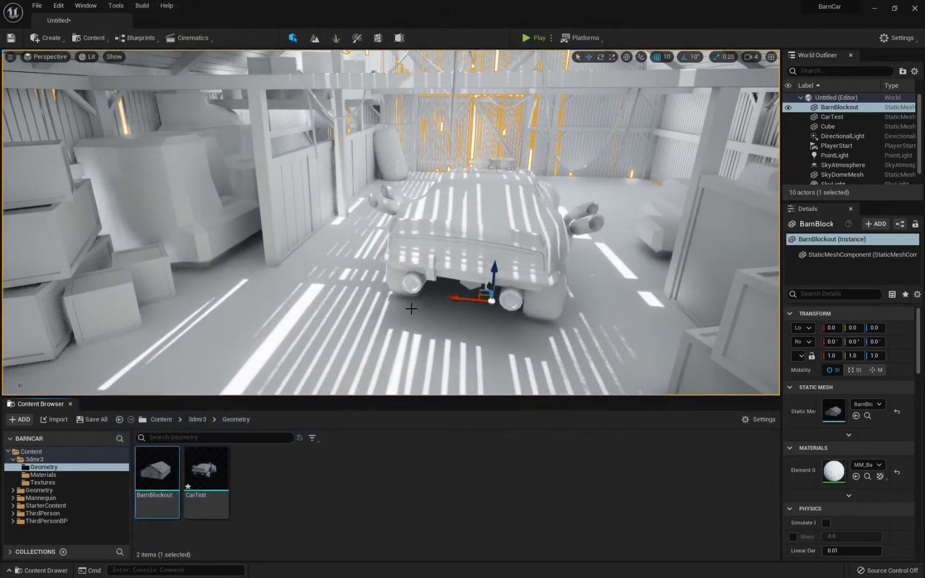
Play-test the level by running and jumping the character around the barn and car, and stop the session
{"action": "left_click", "coordinate": [526, 36]}
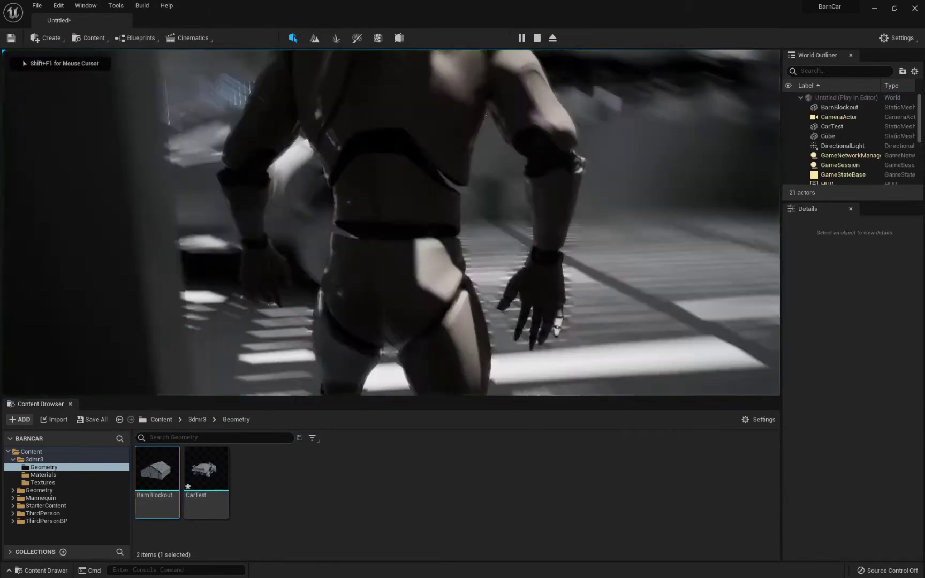
{"action": "key", "text": "w"}
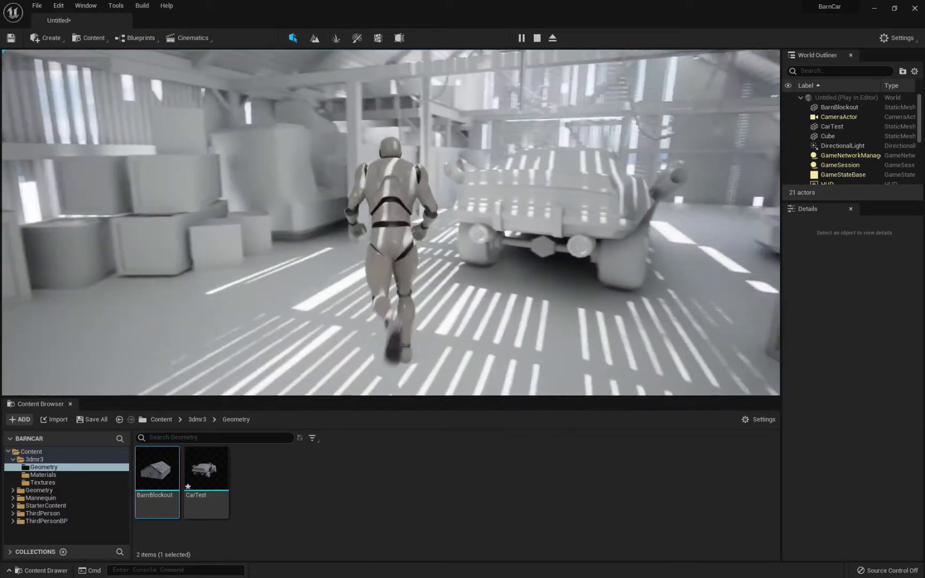
{"action": "key", "text": "space"}
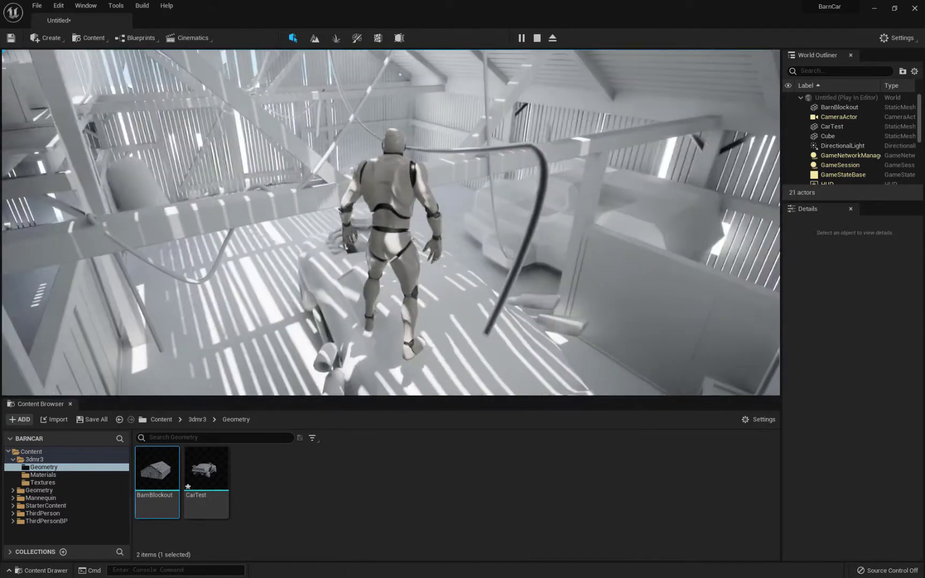
{"action": "key", "text": "space"}
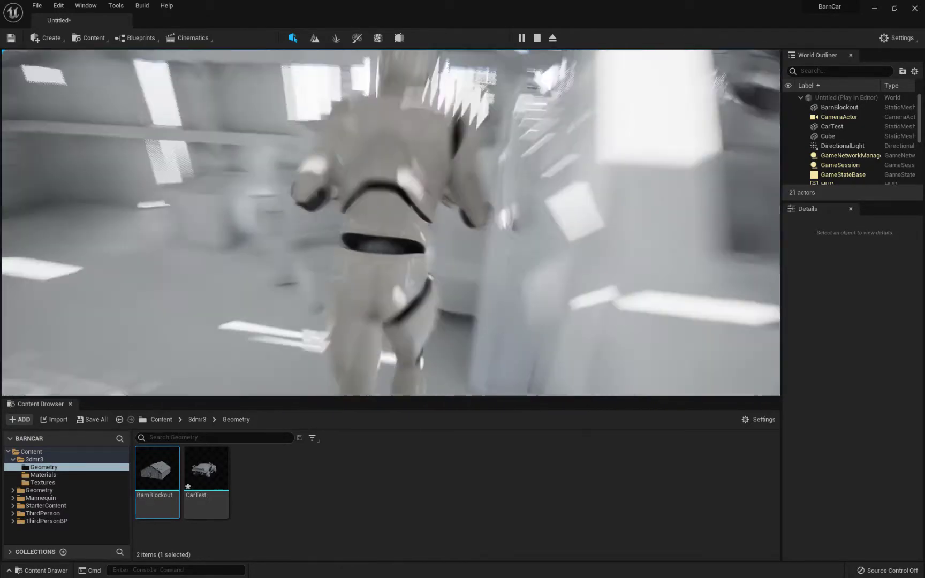
{"action": "key", "text": "space"}
{"action": "key", "text": "w"}
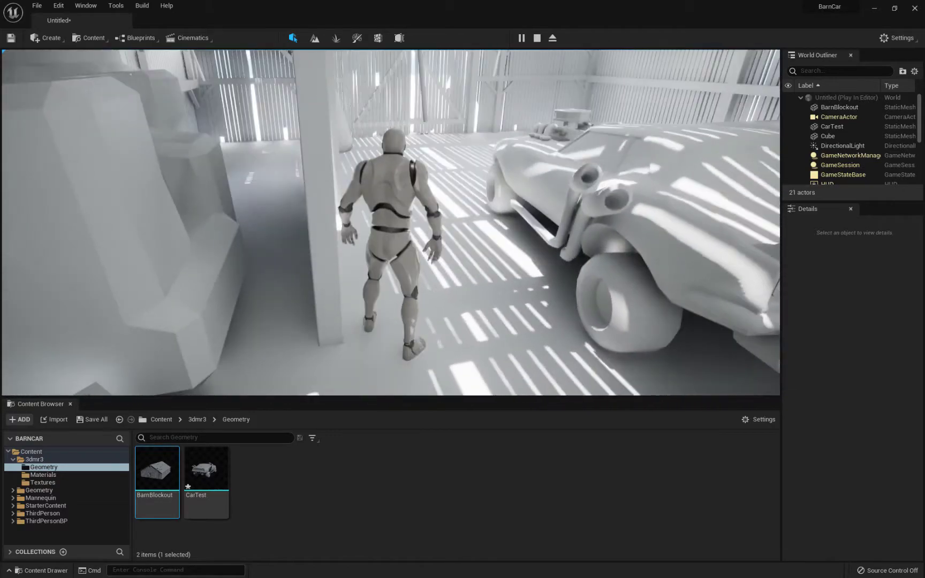
{"action": "key", "text": "w"}
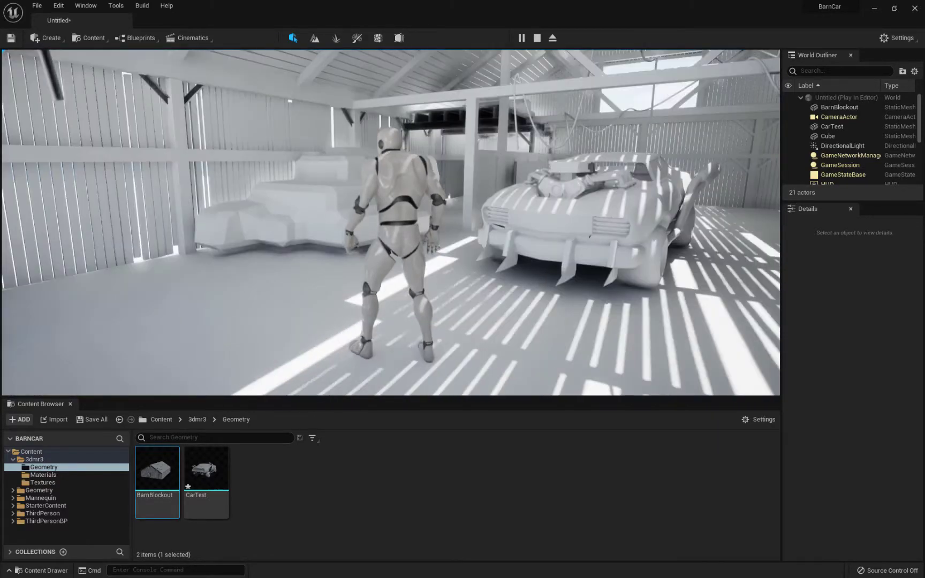
{"action": "key", "text": "Escape"}
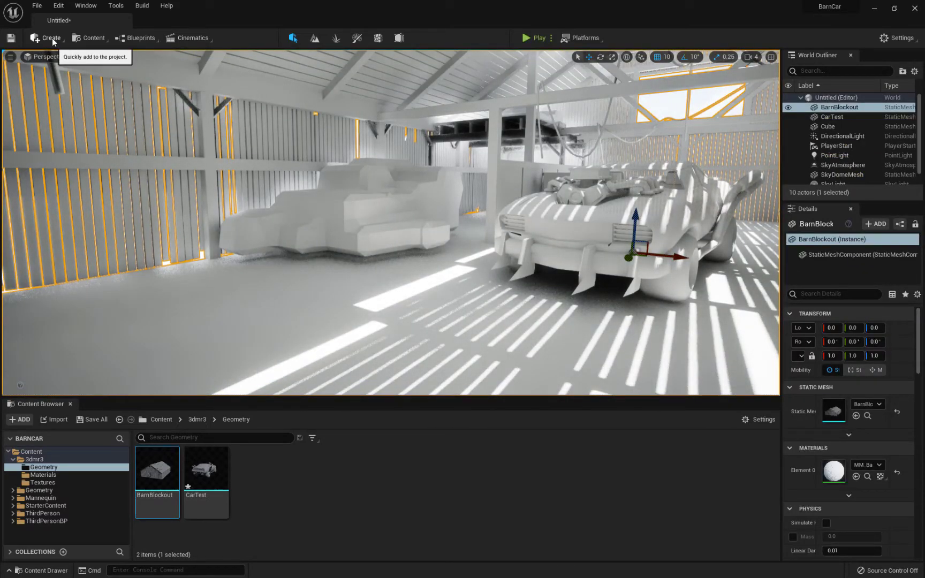
Check the barn and car collision in the Player Collision view mode, and return the viewport to Lit
{"action": "left_click", "coordinate": [56, 57]}
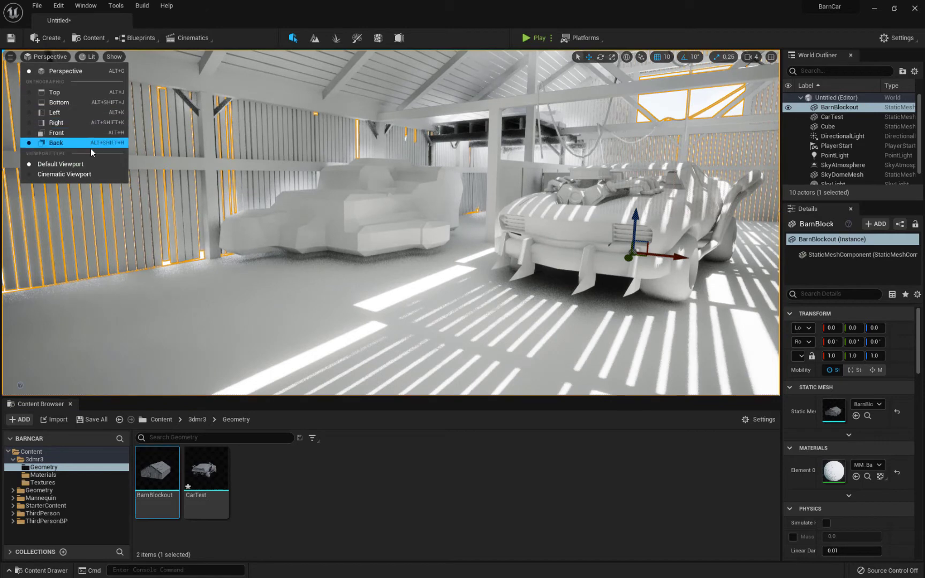
{"action": "left_click", "coordinate": [88, 57]}
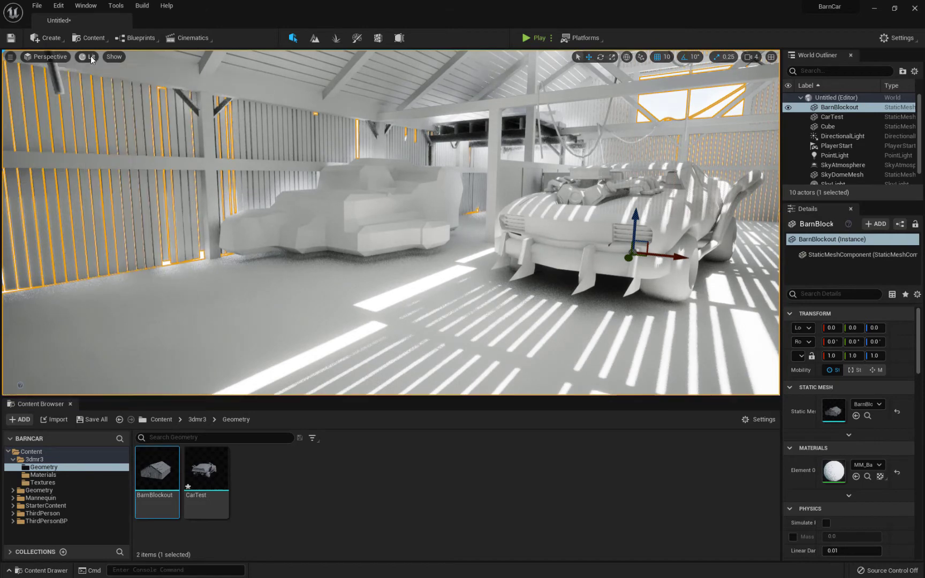
{"action": "left_click", "coordinate": [88, 57]}
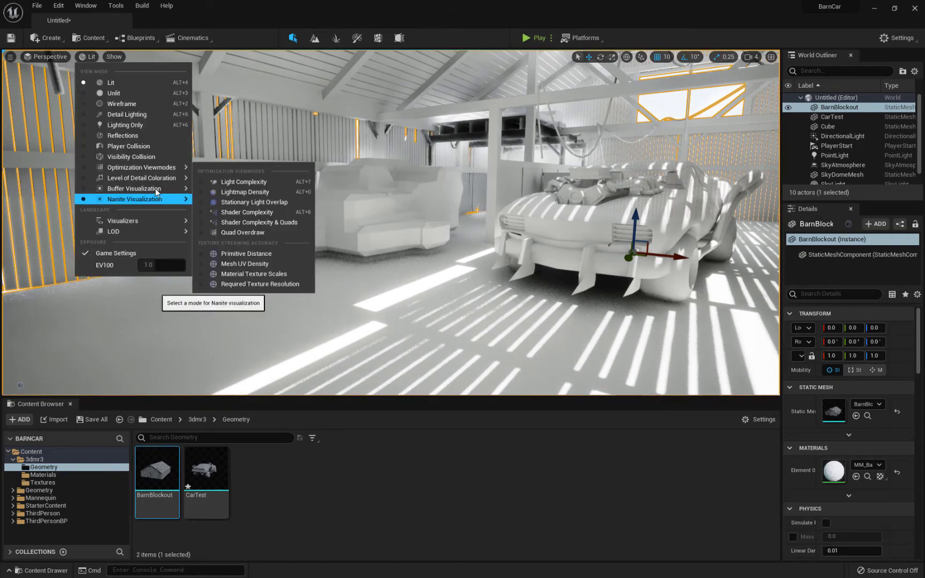
{"action": "left_click", "coordinate": [128, 146]}
{"action": "right_click_drag", "start_coordinate": [454, 193], "coordinate": [508, 196]}
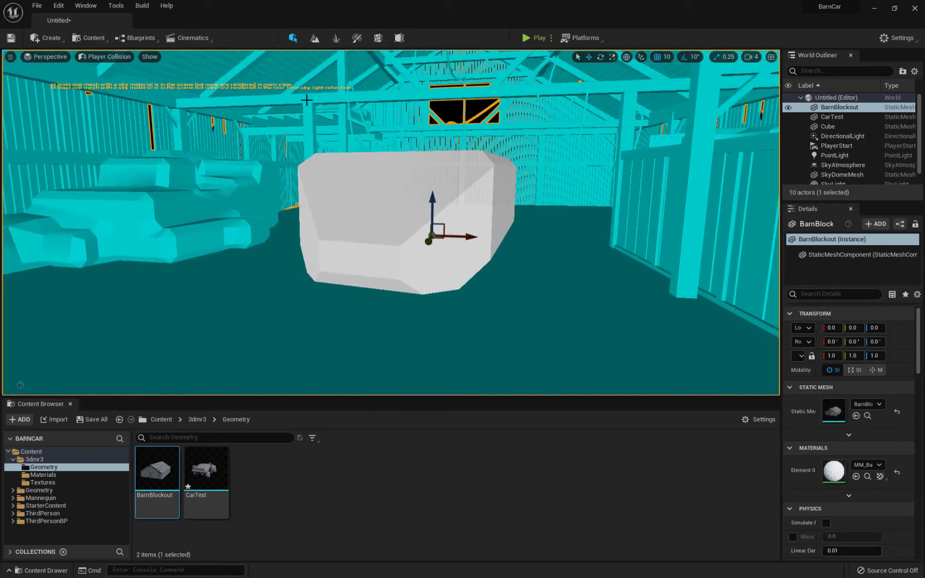
{"action": "left_click", "coordinate": [105, 56]}
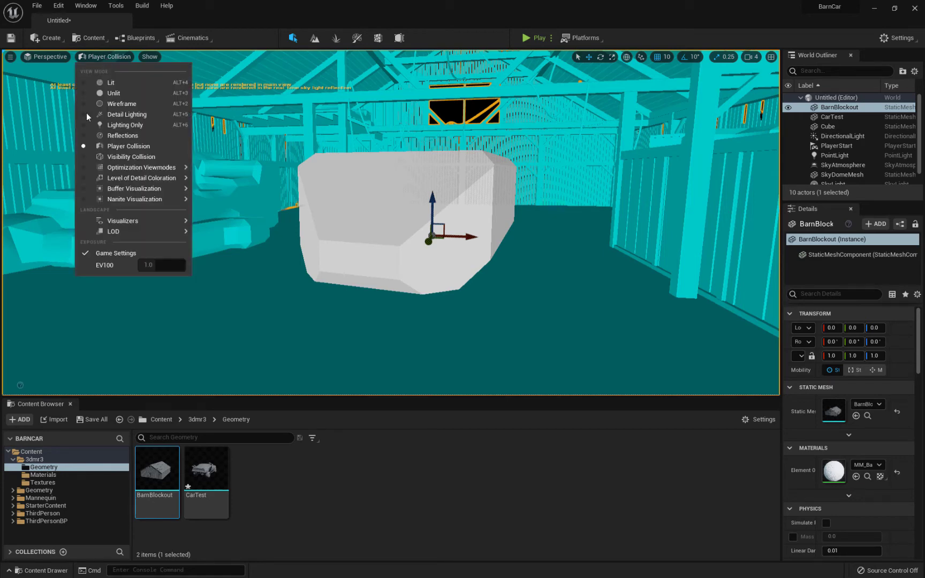
{"action": "left_click", "coordinate": [104, 83]}
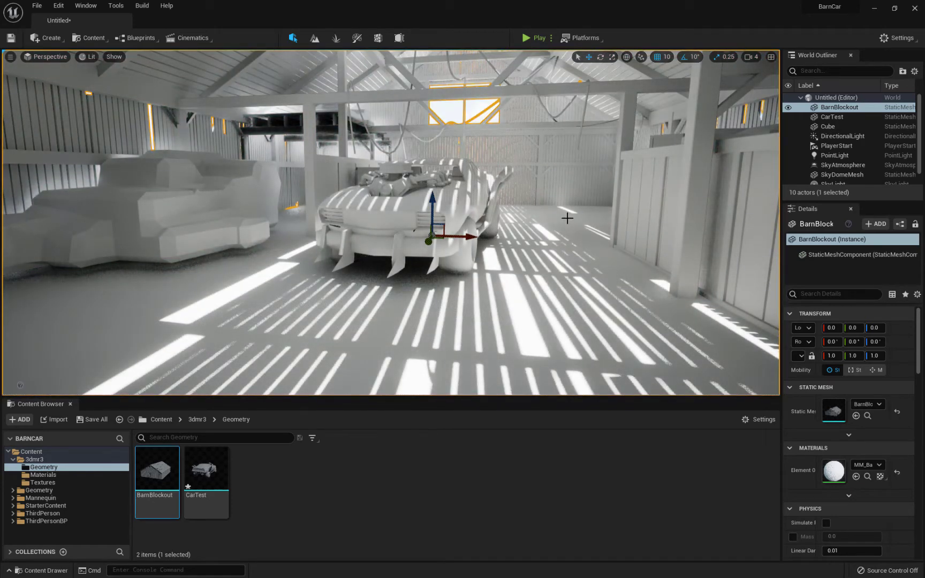
Select the CarTest mesh, undo its misplaced move, and reposition it on the barn floor at X 30, Y 320
{"action": "mouse_move", "coordinate": [579, 178]}
{"action": "right_mouse_down"}
{"action": "mouse_move", "coordinate": [646, 145]}
{"action": "mouse_move", "coordinate": [536, 161]}
{"action": "mouse_move", "coordinate": [579, 175]}
{"action": "right_mouse_up"}
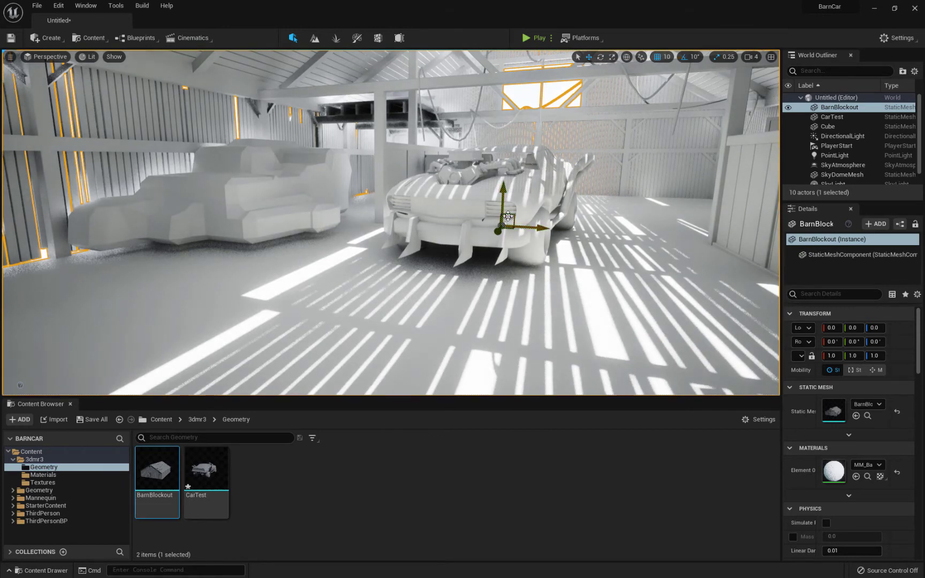
{"action": "left_click", "coordinate": [528, 227]}
{"action": "left_click_drag", "start_coordinate": [522, 262], "coordinate": [582, 248]}
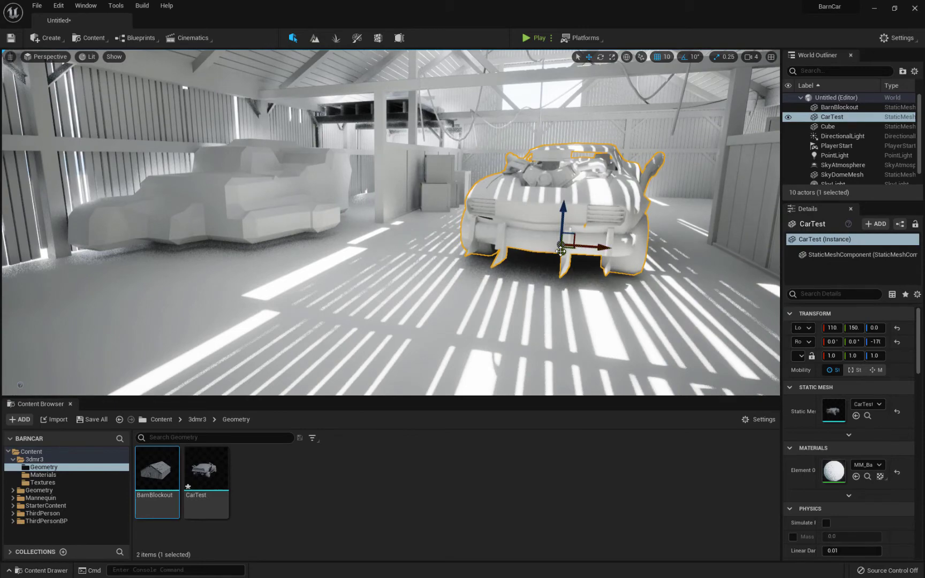
{"action": "right_click_drag", "start_coordinate": [612, 196], "coordinate": [506, 190]}
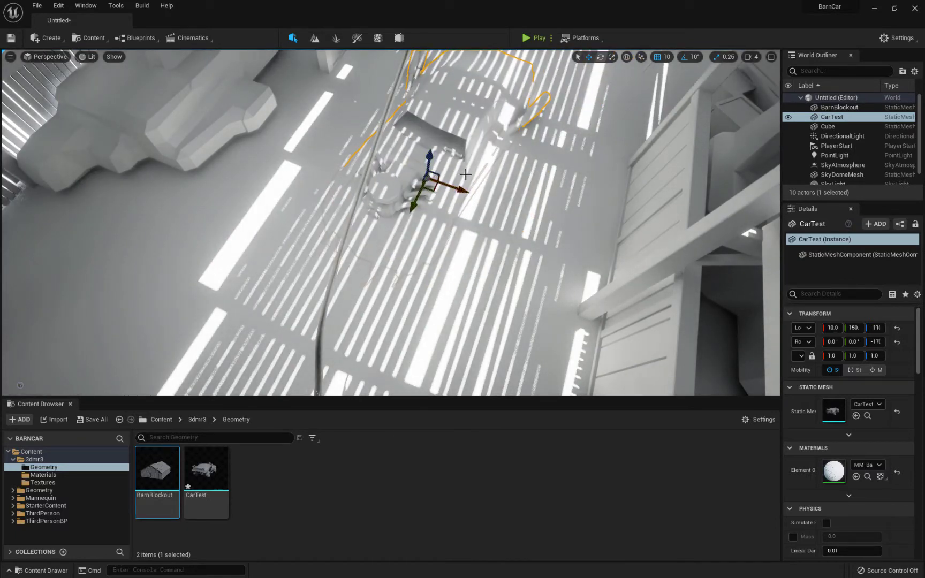
{"action": "key", "text": "ctrl+z"}
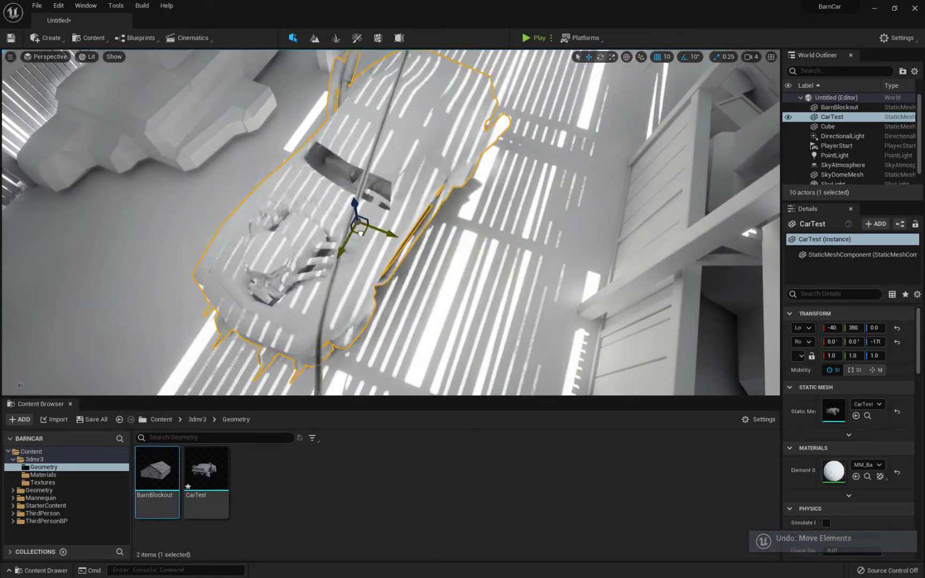
{"action": "left_click_drag", "start_coordinate": [361, 233], "coordinate": [424, 230]}
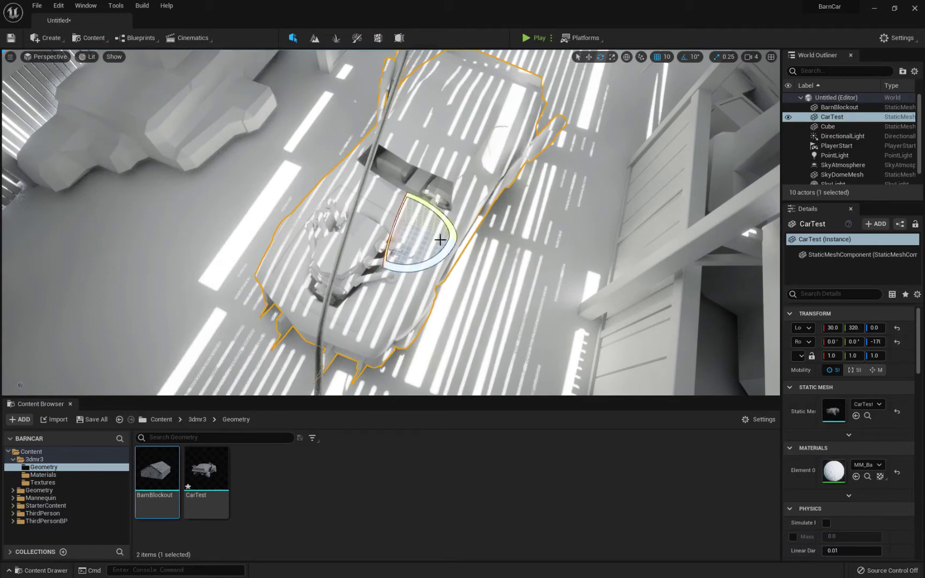
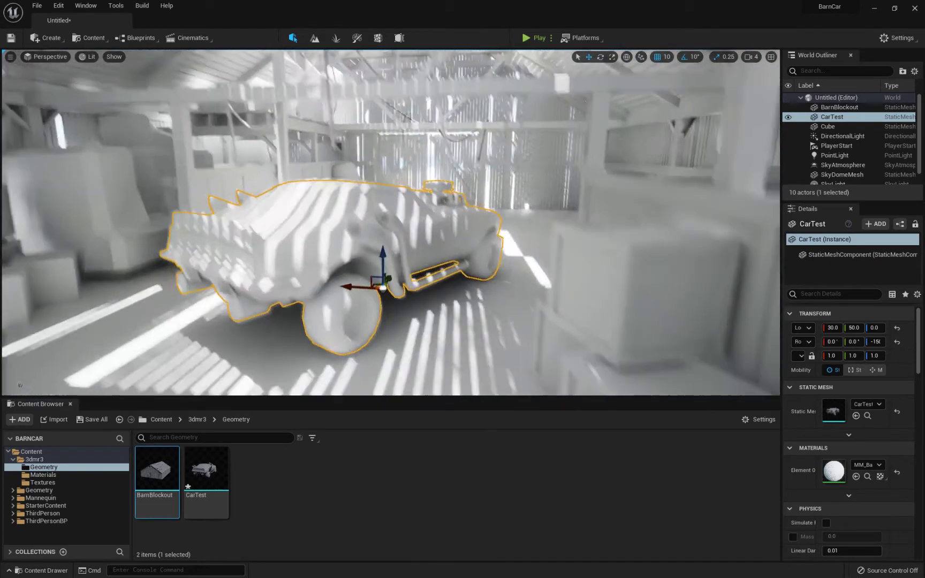
Move the car along the barn floor to Y -40, keeping X at 30
{"action": "right_click_drag", "start_coordinate": [391, 222], "coordinate": [356, 222]}
{"action": "mouse_move", "coordinate": [631, 269]}
{"action": "right_mouse_down"}
{"action": "mouse_move", "coordinate": [642, 265]}
{"action": "mouse_move", "coordinate": [606, 257]}
{"action": "mouse_move", "coordinate": [617, 238]}
{"action": "mouse_move", "coordinate": [630, 270]}
{"action": "right_mouse_up"}
{"action": "key", "text": "s"}
{"action": "right_click_drag", "start_coordinate": [479, 249], "coordinate": [451, 255]}
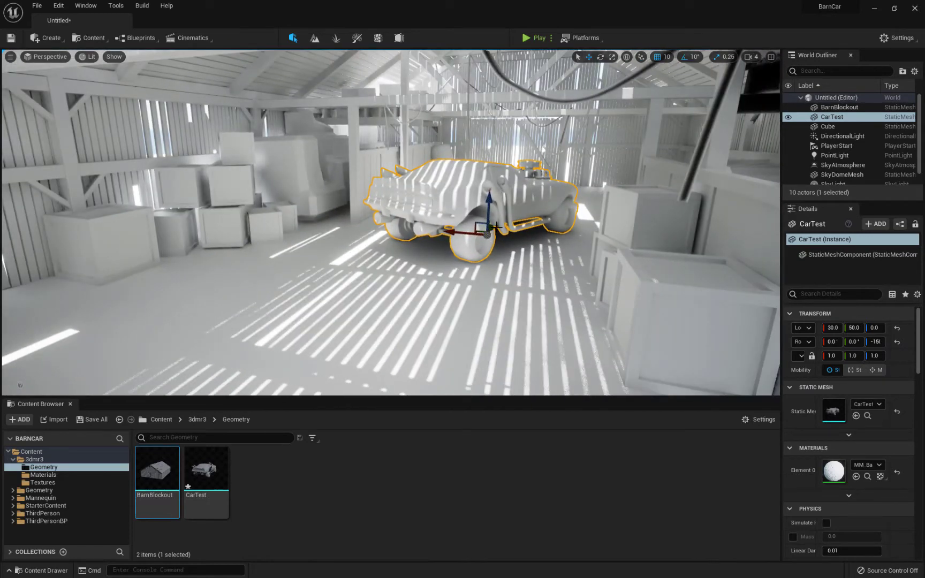
{"action": "left_click_drag", "start_coordinate": [492, 227], "coordinate": [486, 236]}
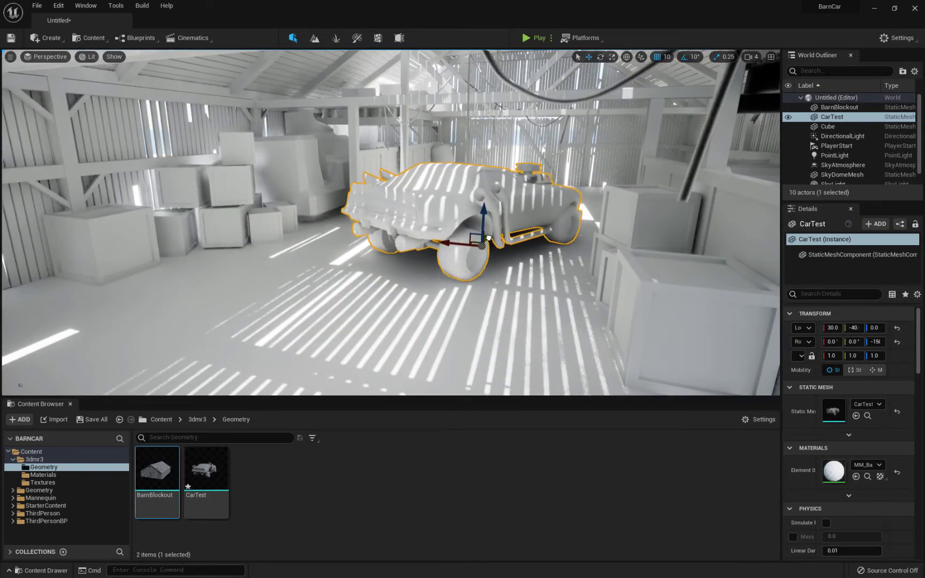
Delete the PointLight actor from the level
{"action": "right_click_drag", "start_coordinate": [486, 236], "coordinate": [417, 211]}
{"action": "key", "text": "a"}
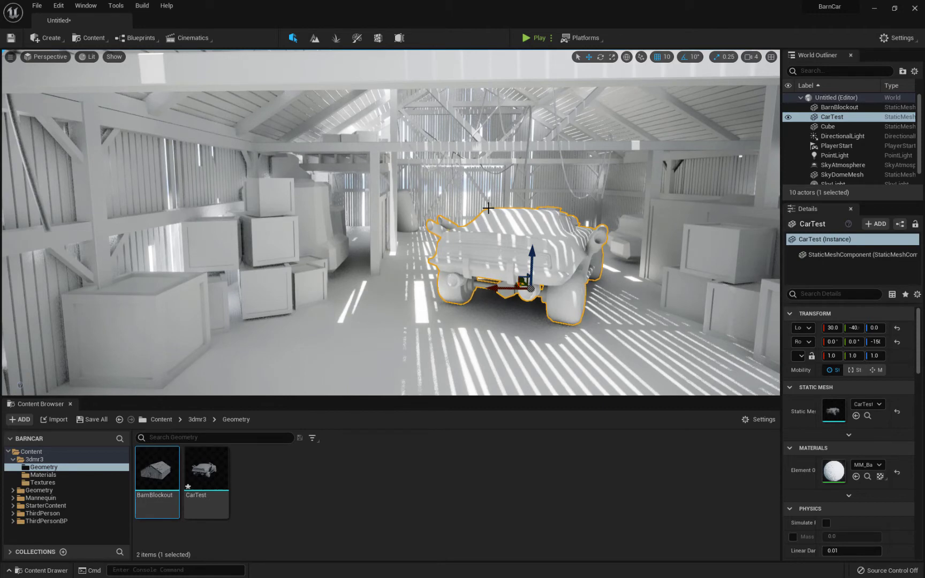
{"action": "left_click", "coordinate": [843, 155]}
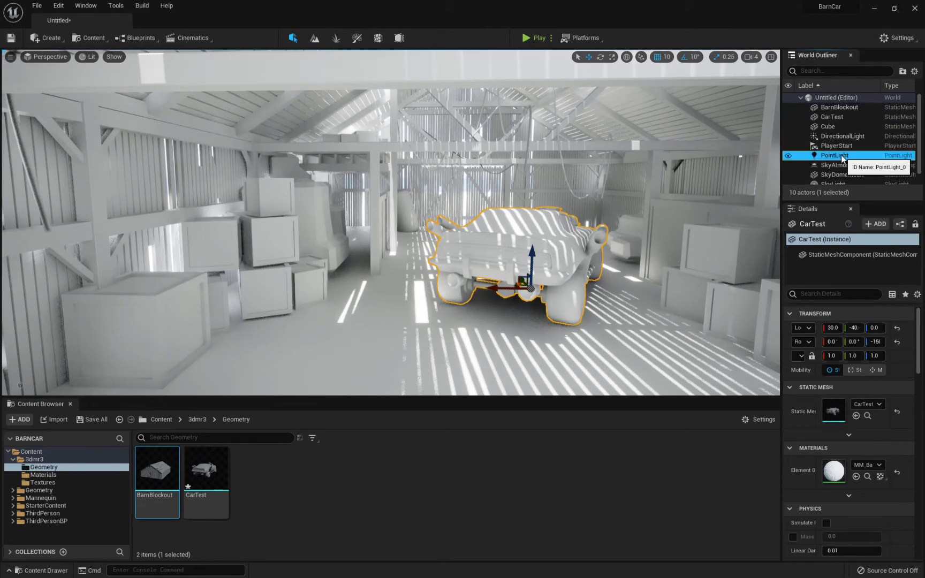
{"action": "key", "text": "Delete"}
Frame the car inside the barn and switch the viewport type to Cinematic Viewport
{"action": "mouse_move", "coordinate": [639, 208]}
{"action": "right_mouse_down"}
{"action": "mouse_move", "coordinate": [632, 155]}
{"action": "mouse_move", "coordinate": [639, 208]}
{"action": "right_mouse_up"}
{"action": "right_click_drag", "start_coordinate": [705, 230], "coordinate": [728, 235]}
{"action": "right_click_drag", "start_coordinate": [657, 230], "coordinate": [656, 230]}
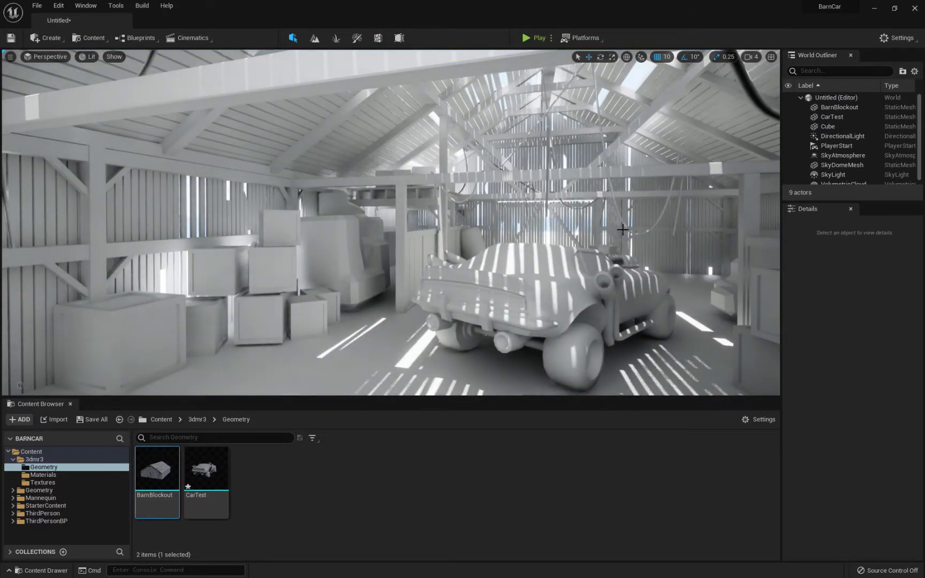
{"action": "left_click", "coordinate": [50, 56]}
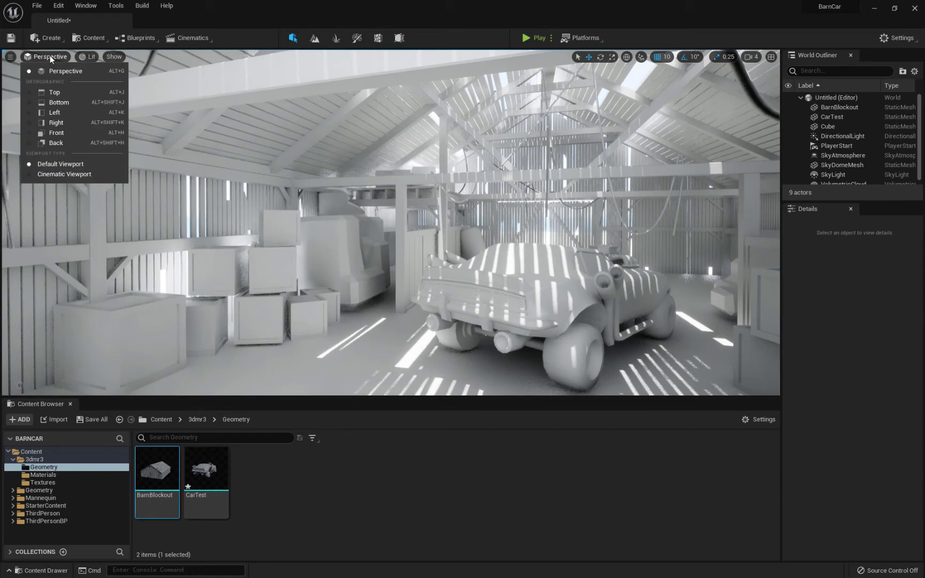
{"action": "left_click", "coordinate": [73, 175]}
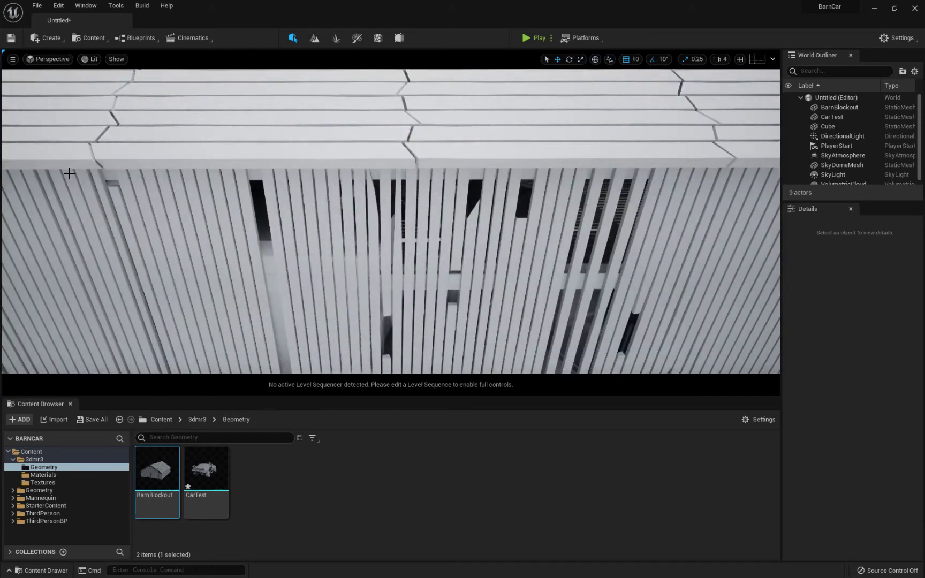
Frame the car from behind inside the barn and close the Content Browser to give the viewport more room
{"action": "right_click_drag", "start_coordinate": [532, 186], "coordinate": [400, 201]}
{"action": "key", "text": "w"}
{"action": "right_click_drag", "start_coordinate": [576, 161], "coordinate": [546, 187]}
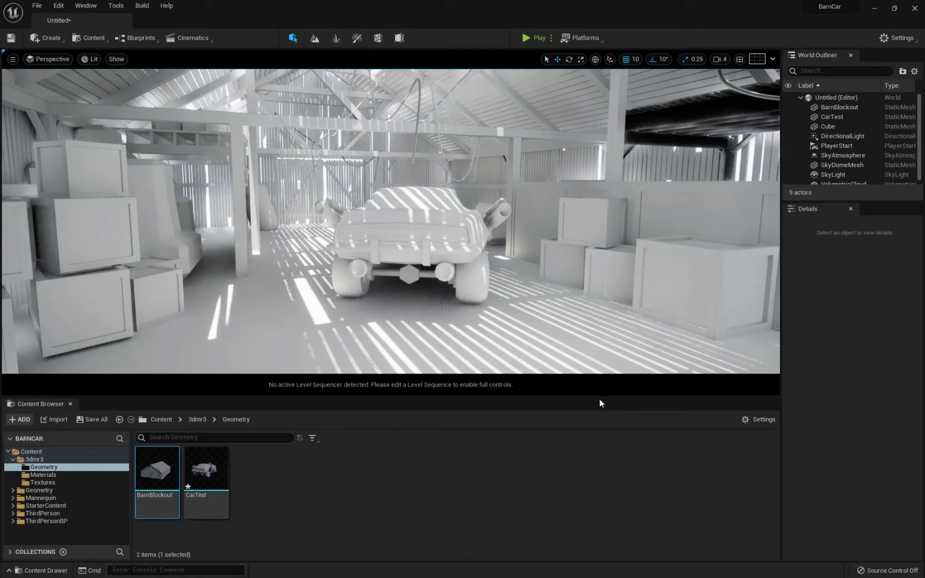
{"action": "left_click_drag", "start_coordinate": [604, 400], "coordinate": [611, 560]}
{"action": "right_click_drag", "start_coordinate": [622, 245], "coordinate": [584, 248]}
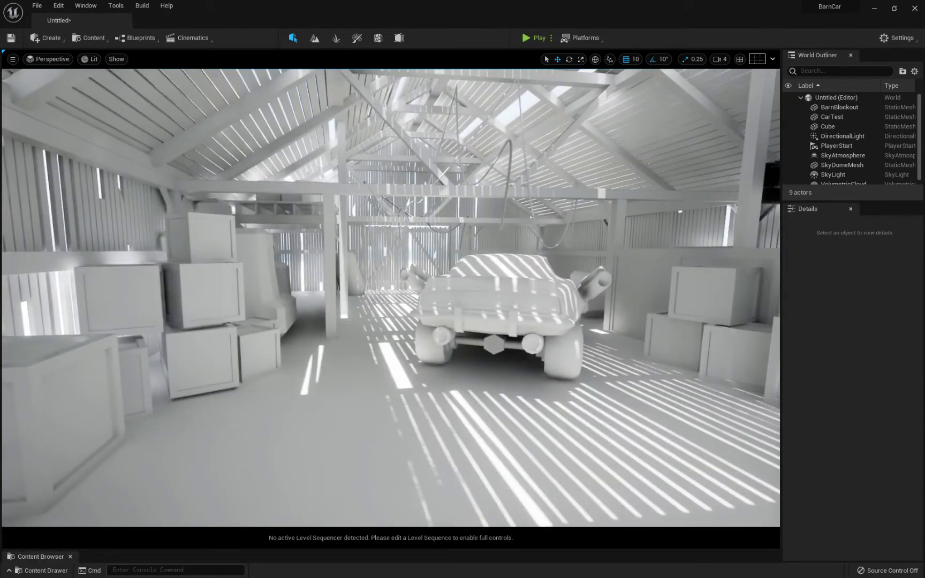
{"action": "left_click", "coordinate": [71, 557]}
{"action": "mouse_move", "coordinate": [353, 451]}
{"action": "right_mouse_down"}
{"action": "mouse_move", "coordinate": [321, 507]}
{"action": "mouse_move", "coordinate": [354, 485]}
{"action": "mouse_move", "coordinate": [321, 468]}
{"action": "mouse_move", "coordinate": [349, 465]}
{"action": "right_mouse_up"}
{"action": "mouse_move", "coordinate": [399, 232]}
{"action": "right_mouse_down"}
{"action": "mouse_move", "coordinate": [385, 236]}
{"action": "mouse_move", "coordinate": [407, 230]}
{"action": "mouse_move", "coordinate": [399, 232]}
{"action": "right_mouse_up"}
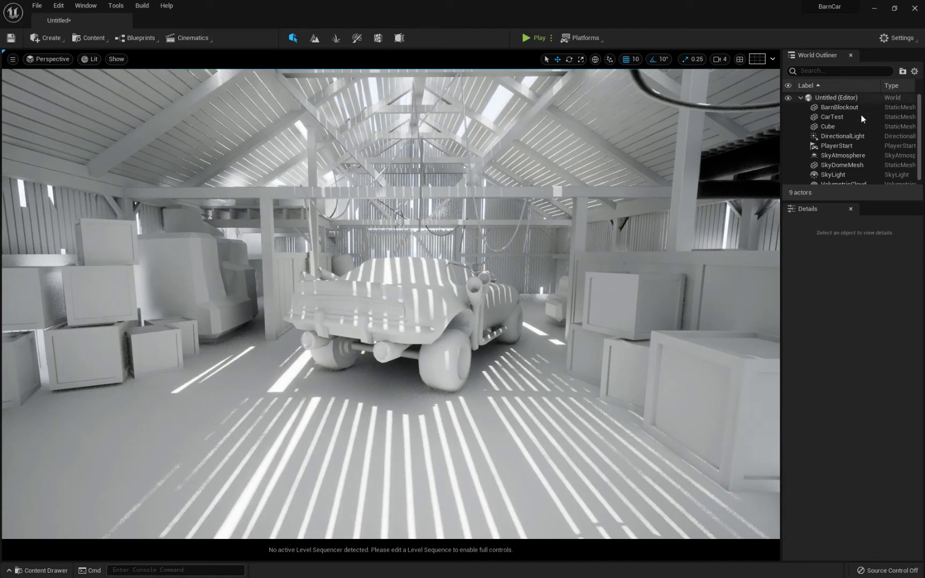
Enable the Grid (3x3) composition overlay and frame a rear three-quarter view of the car against it
{"action": "left_click", "coordinate": [773, 59]}
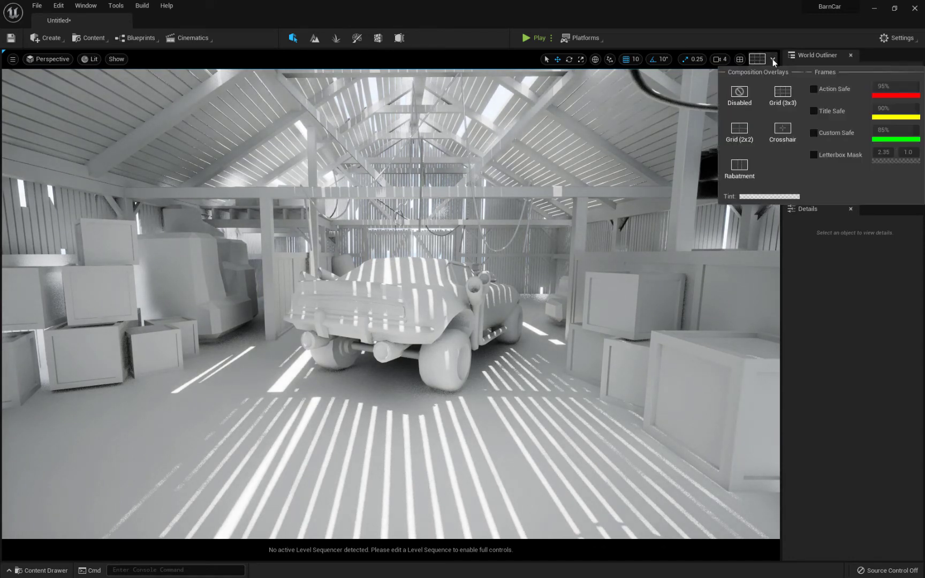
{"action": "left_click", "coordinate": [783, 95]}
{"action": "mouse_move", "coordinate": [494, 356]}
{"action": "right_mouse_down"}
{"action": "mouse_move", "coordinate": [524, 330]}
{"action": "mouse_move", "coordinate": [528, 360]}
{"action": "mouse_move", "coordinate": [495, 395]}
{"action": "mouse_move", "coordinate": [493, 347]}
{"action": "mouse_move", "coordinate": [509, 390]}
{"action": "mouse_move", "coordinate": [498, 373]}
{"action": "mouse_move", "coordinate": [497, 321]}
{"action": "mouse_move", "coordinate": [495, 386]}
{"action": "mouse_move", "coordinate": [514, 375]}
{"action": "mouse_move", "coordinate": [508, 359]}
{"action": "right_mouse_up"}
{"action": "key", "text": "s"}
{"action": "right_click_drag", "start_coordinate": [391, 303], "coordinate": [374, 284]}
{"action": "key", "text": "w"}
{"action": "key", "text": "d"}
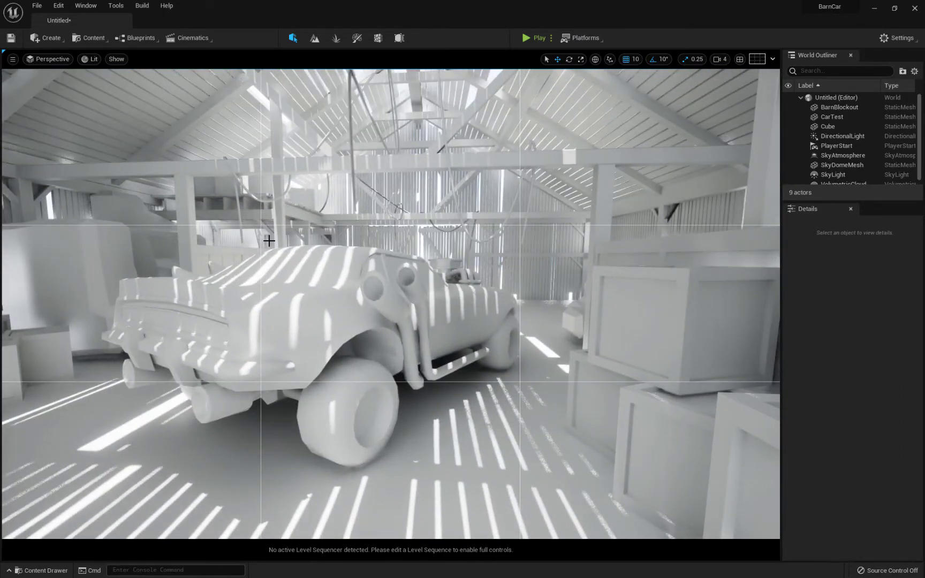
{"action": "right_click_drag", "start_coordinate": [320, 254], "coordinate": [315, 274]}
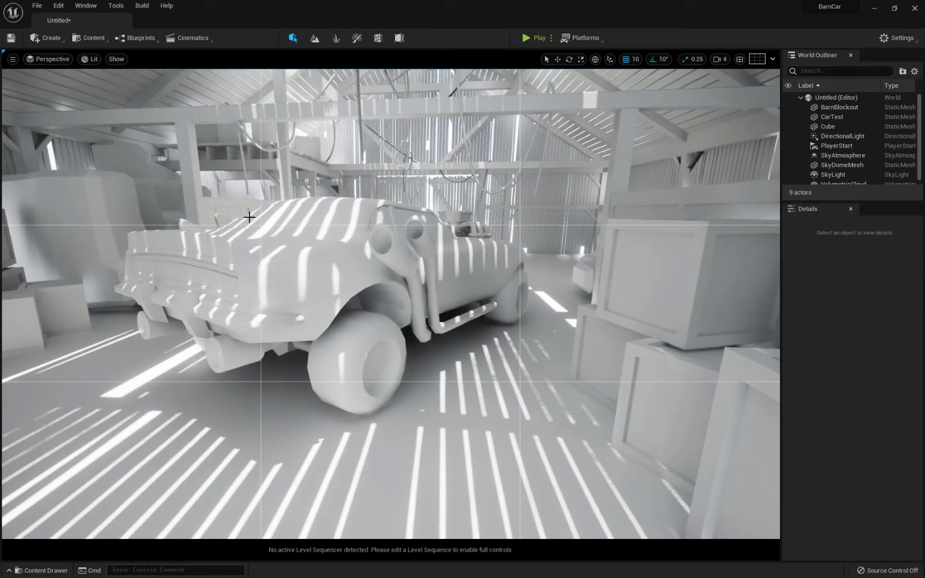
{"action": "mouse_move", "coordinate": [257, 213]}
{"action": "right_mouse_down"}
{"action": "mouse_move", "coordinate": [282, 211]}
{"action": "mouse_move", "coordinate": [271, 209]}
{"action": "right_mouse_up"}
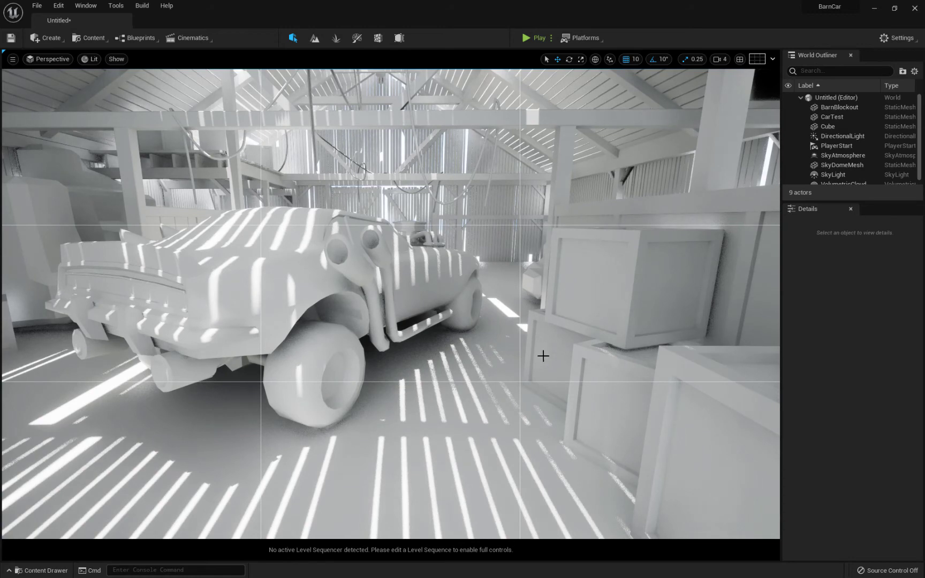
{"action": "right_click_drag", "start_coordinate": [478, 349], "coordinate": [487, 328]}
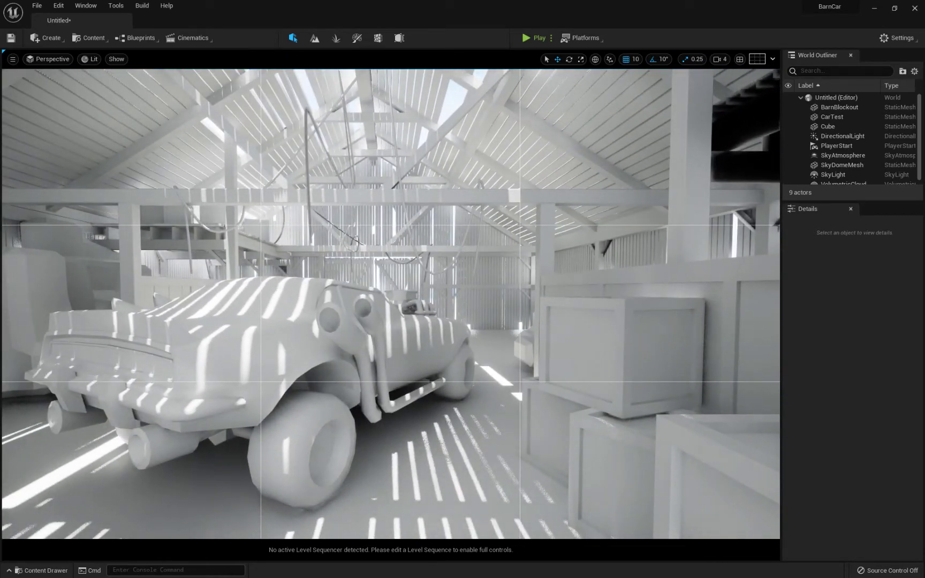
{"action": "right_click_drag", "start_coordinate": [487, 328], "coordinate": [478, 349]}
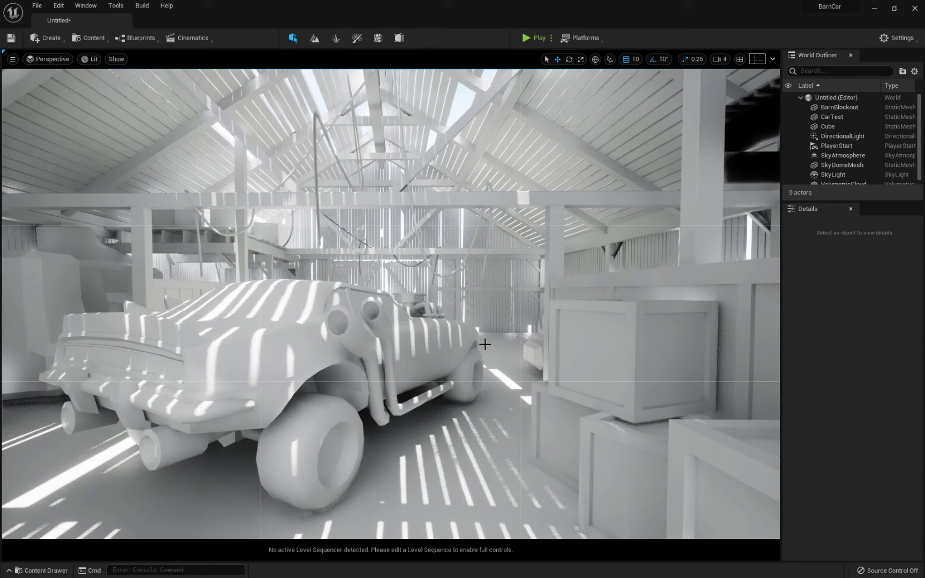
Examine alternative rear and side compositions of the car and crates against the grid overlay
{"action": "right_click_drag", "start_coordinate": [510, 307], "coordinate": [444, 291]}
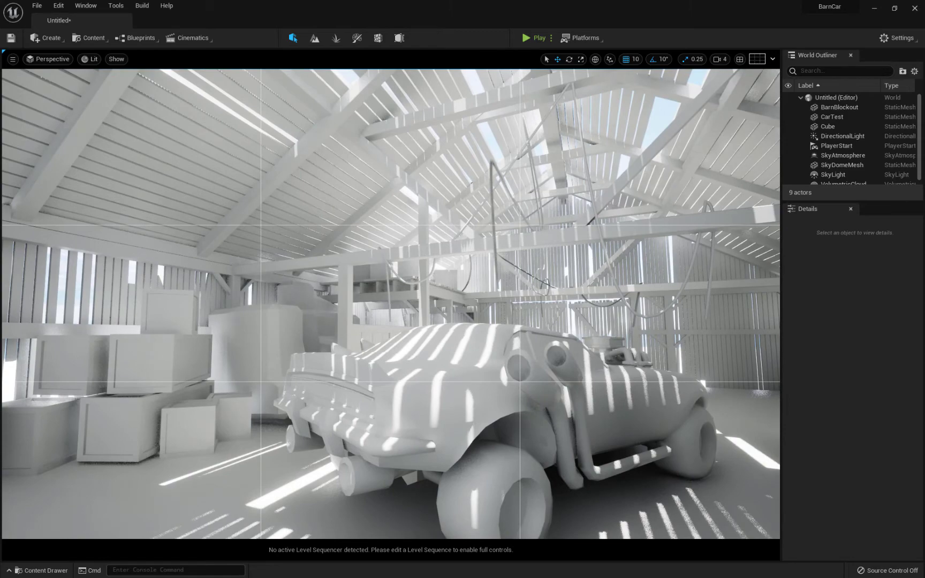
{"action": "right_click_drag", "start_coordinate": [443, 290], "coordinate": [496, 296]}
{"action": "key", "text": "s"}
{"action": "key", "text": "s"}
{"action": "key", "text": "w"}
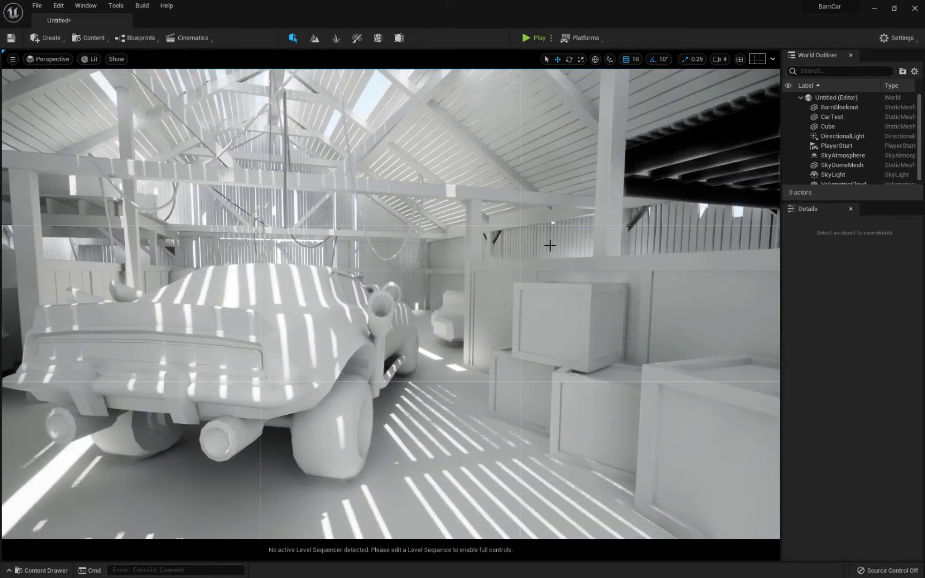
{"action": "right_click_drag", "start_coordinate": [550, 246], "coordinate": [521, 245]}
{"action": "key", "text": "d"}
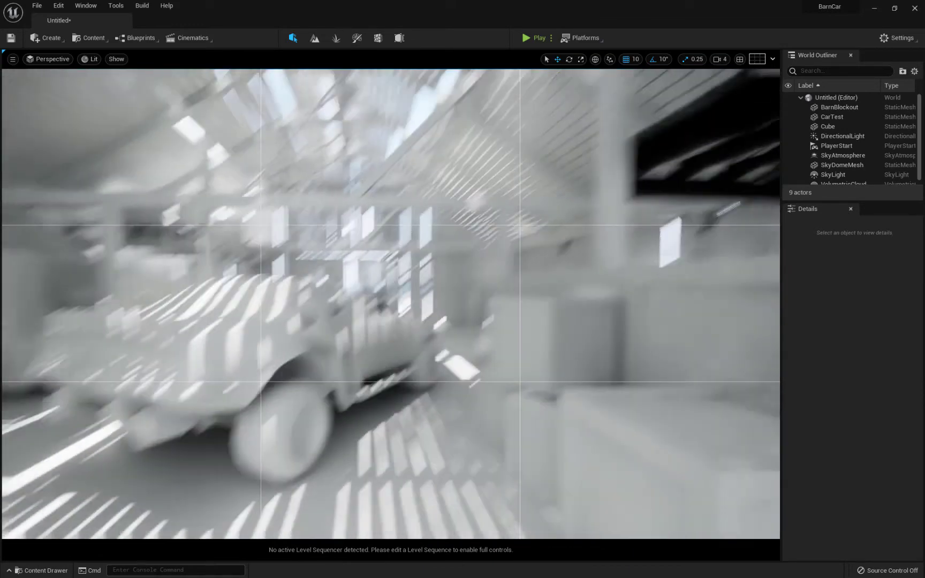
{"action": "key", "text": "w"}
Frame the car from a raised front angle and compare it with the rear view using camera bookmarks 2 and 1
{"action": "right_click_drag", "start_coordinate": [520, 245], "coordinate": [359, 236]}
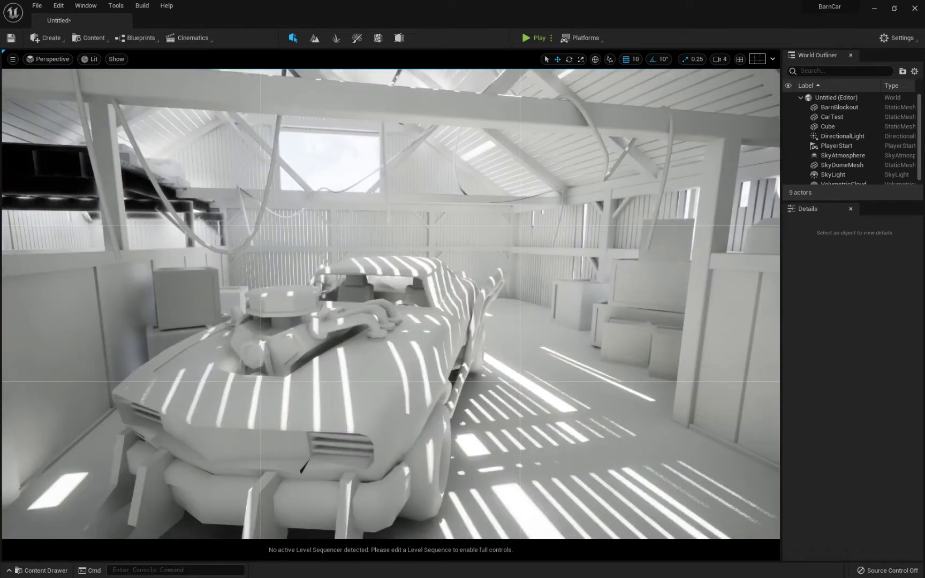
{"action": "right_click_drag", "start_coordinate": [391, 304], "coordinate": [387, 342]}
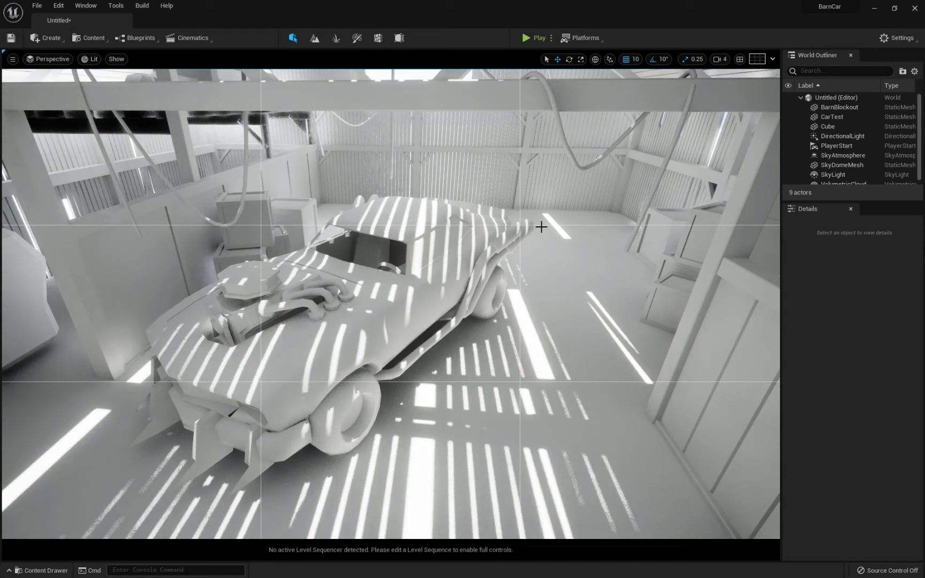
{"action": "key", "text": "2"}
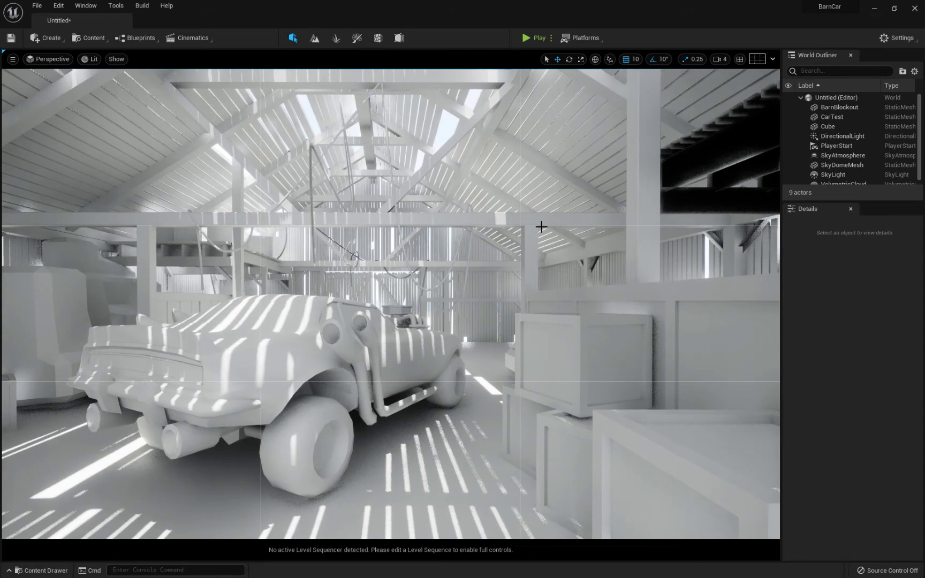
{"action": "key", "text": "1"}
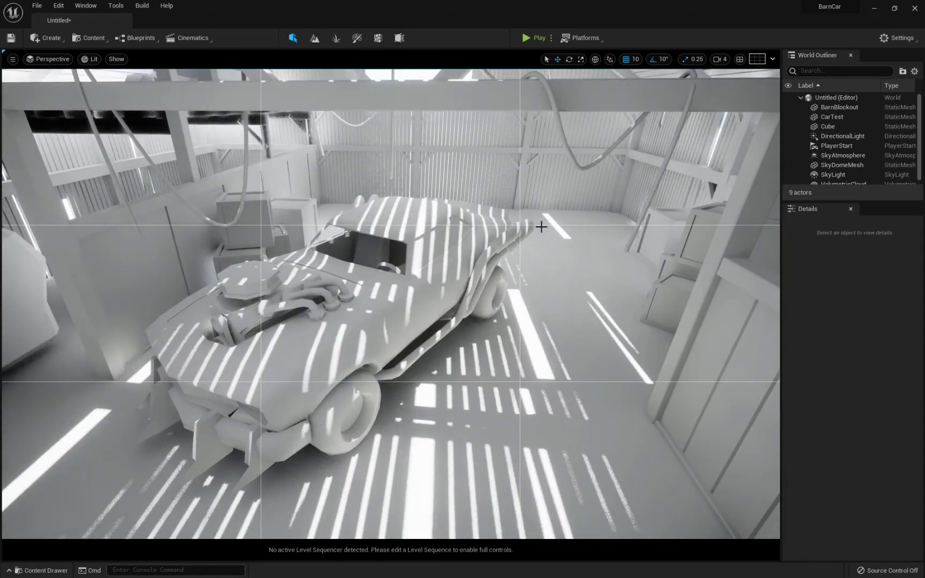
View the car from a raised rear viewpoint above the crates, facing the far barn wall
{"action": "right_click_drag", "start_coordinate": [514, 260], "coordinate": [321, 251]}
{"action": "key", "text": "w"}
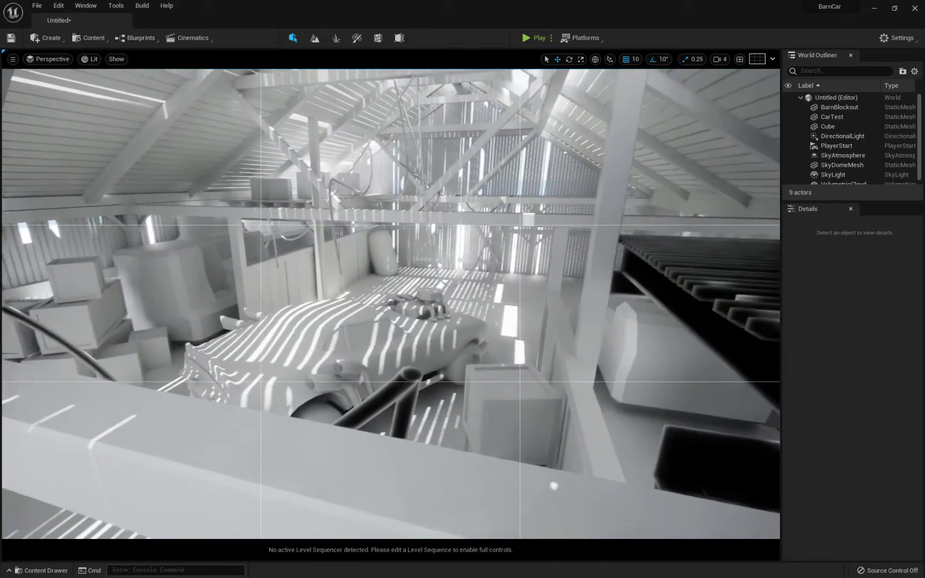
{"action": "key", "text": "w"}
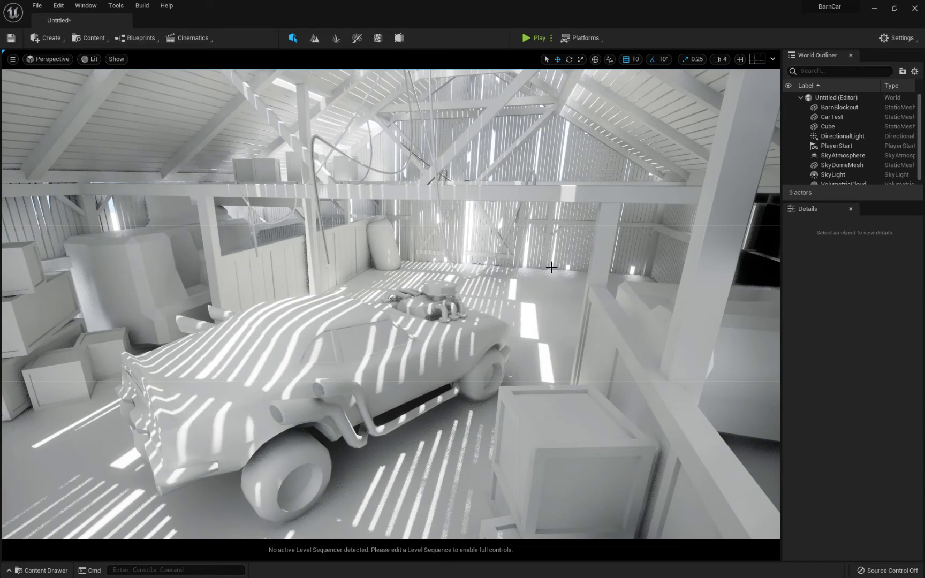
{"action": "right_click_drag", "start_coordinate": [552, 266], "coordinate": [547, 284]}
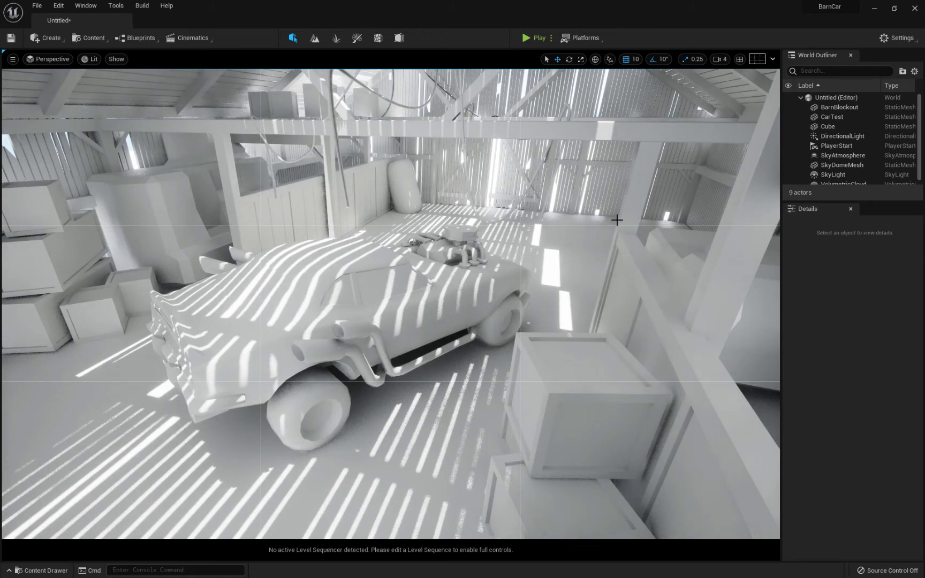
Add a Cube shape to the level beside the barn's gable end
{"action": "right_click_drag", "start_coordinate": [540, 201], "coordinate": [497, 183]}
{"action": "key", "text": "s"}
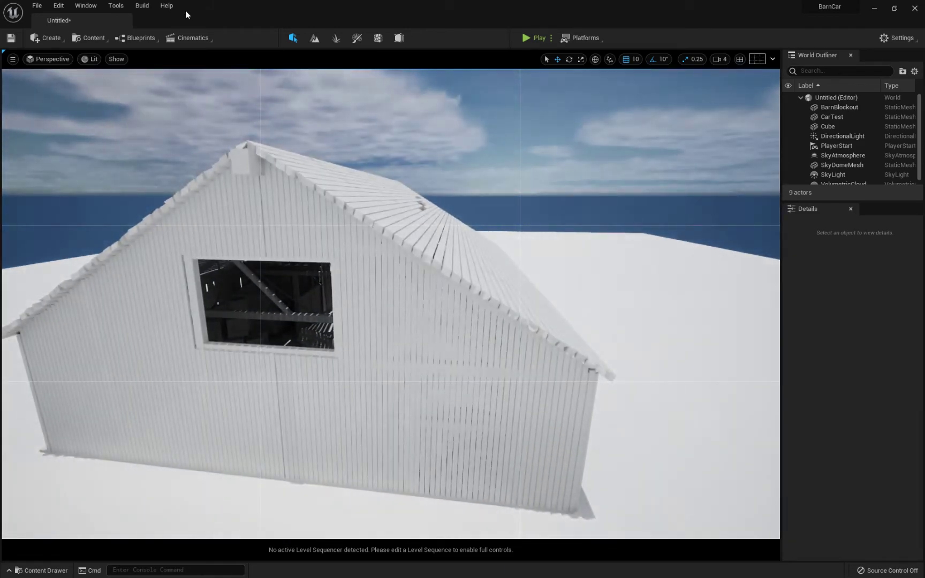
{"action": "left_click", "coordinate": [46, 37]}
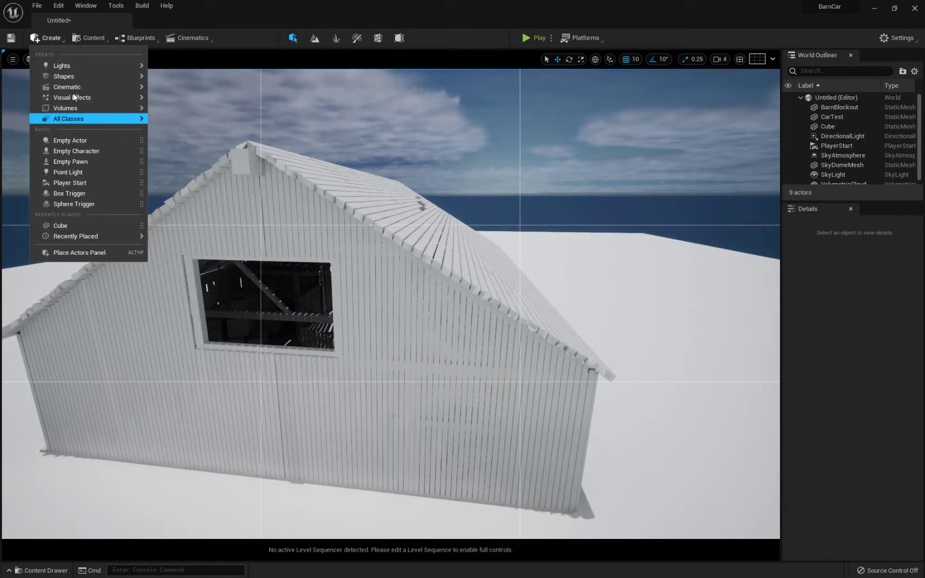
{"action": "mouse_move", "coordinate": [87, 87]}
{"action": "left_click", "coordinate": [182, 81]}
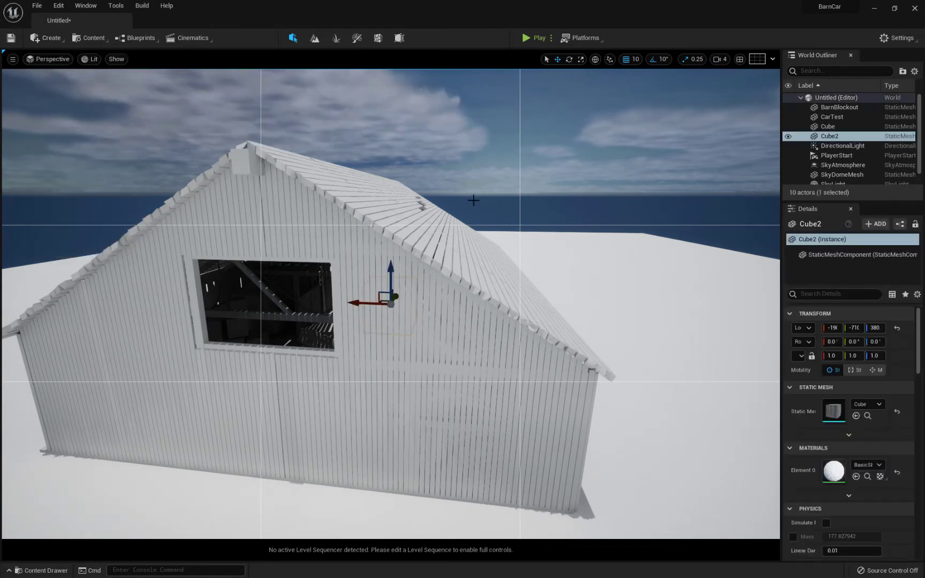
Scale the new cube to about 14.5 in X, 6.25 in Y and 8.0 in Z
{"action": "right_click_drag", "start_coordinate": [512, 268], "coordinate": [459, 287]}
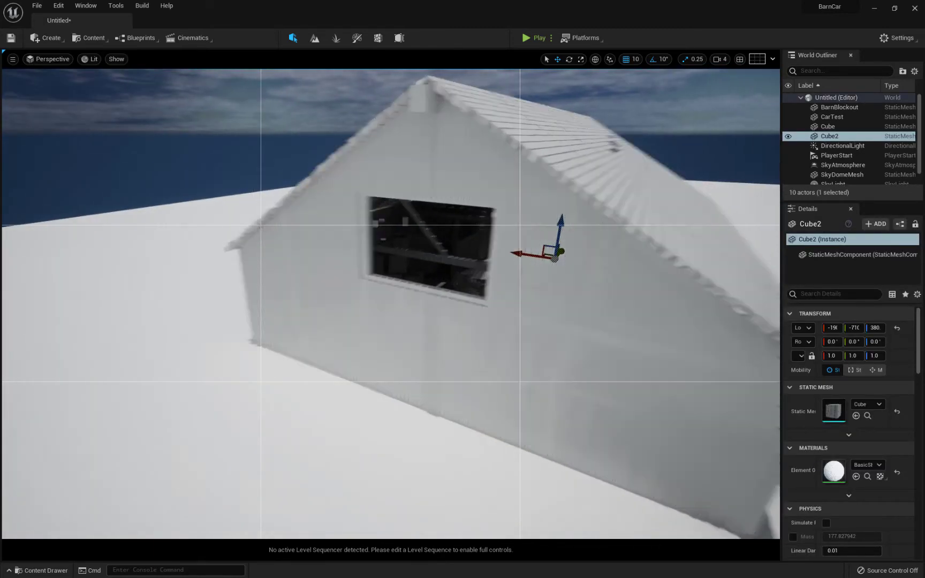
{"action": "key", "text": "r"}
{"action": "left_click_drag", "start_coordinate": [561, 252], "coordinate": [591, 212]}
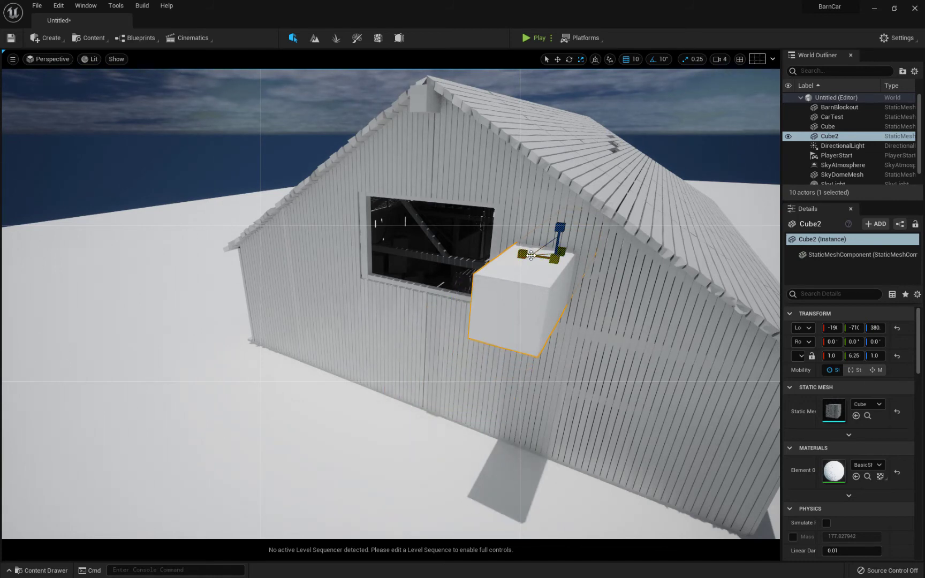
{"action": "left_click_drag", "start_coordinate": [524, 255], "coordinate": [704, 255]}
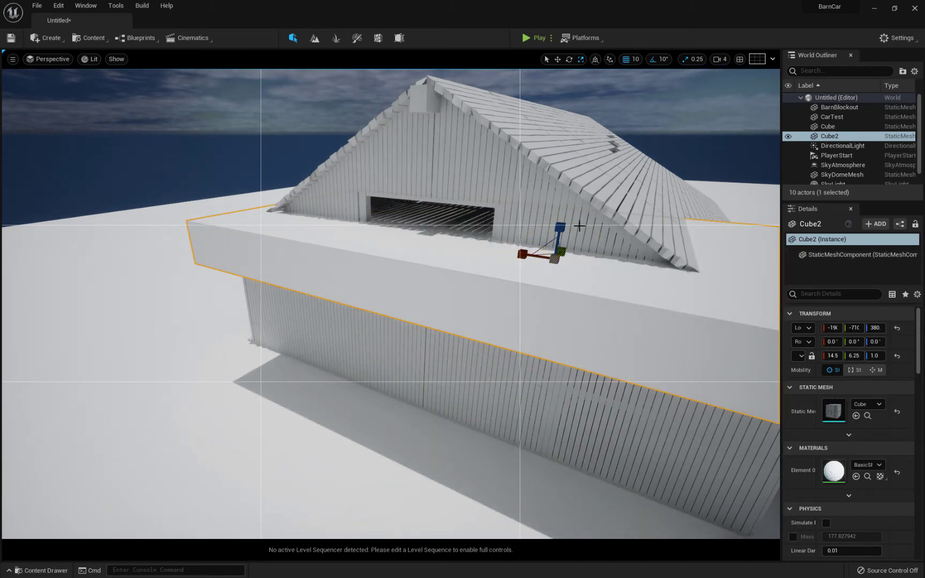
{"action": "left_click_drag", "start_coordinate": [561, 227], "coordinate": [565, 160]}
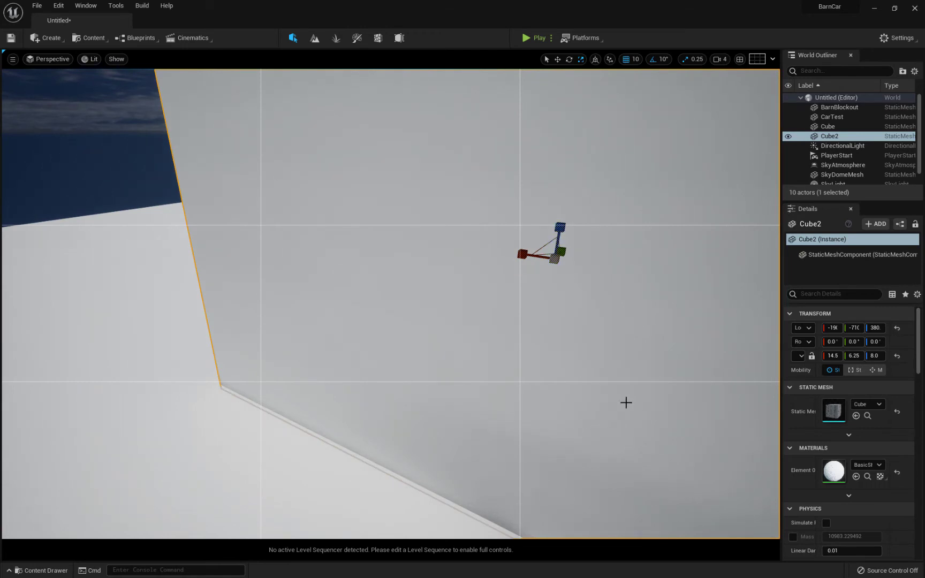
Move the cube to Y 120 over the barn and stretch its Y scale to about 20.5
{"action": "middle_click_drag", "start_coordinate": [627, 403], "coordinate": [546, 423]}
{"action": "scroll", "coordinate": [659, 371], "scroll_direction": "down", "scroll_amount": 10}
{"action": "right_click_drag", "start_coordinate": [657, 361], "coordinate": [764, 359]}
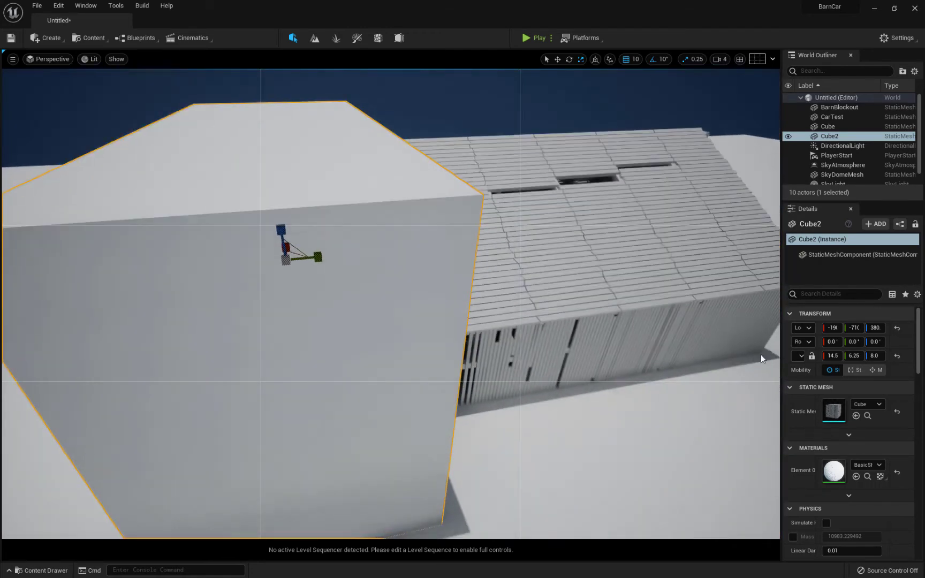
{"action": "left_click_drag", "start_coordinate": [318, 258], "coordinate": [130, 227]}
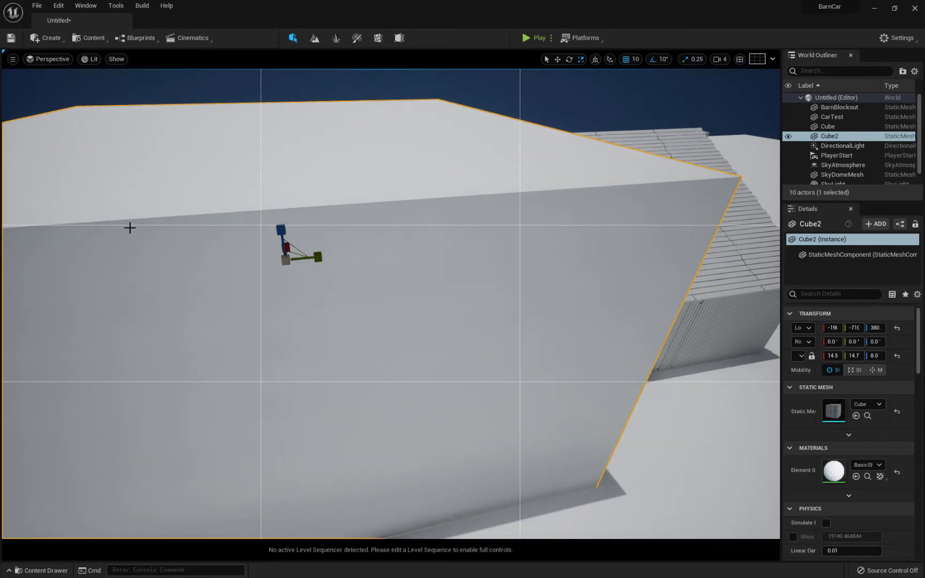
{"action": "key", "text": "w"}
{"action": "left_click_drag", "start_coordinate": [316, 258], "coordinate": [531, 277]}
{"action": "key", "text": "r"}
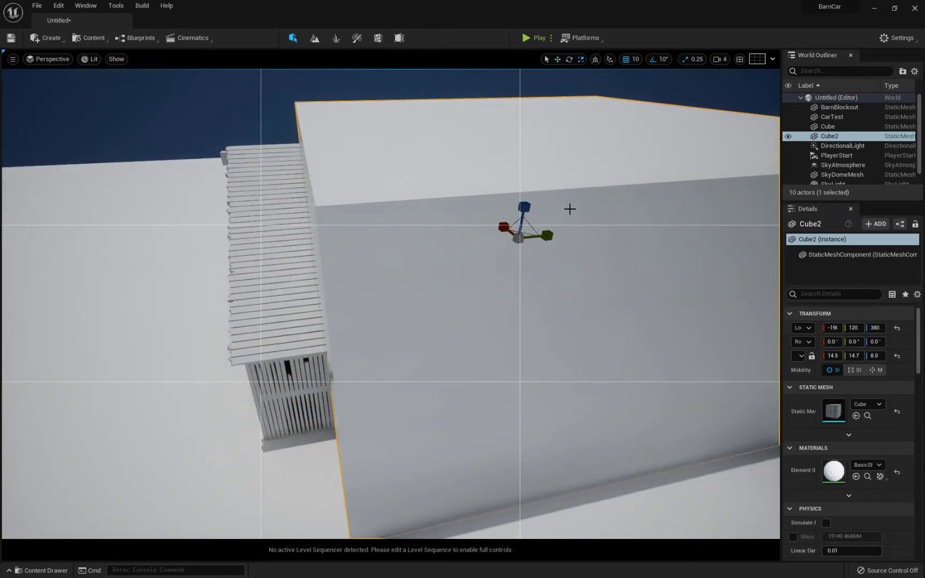
{"action": "left_click_drag", "start_coordinate": [551, 236], "coordinate": [628, 262]}
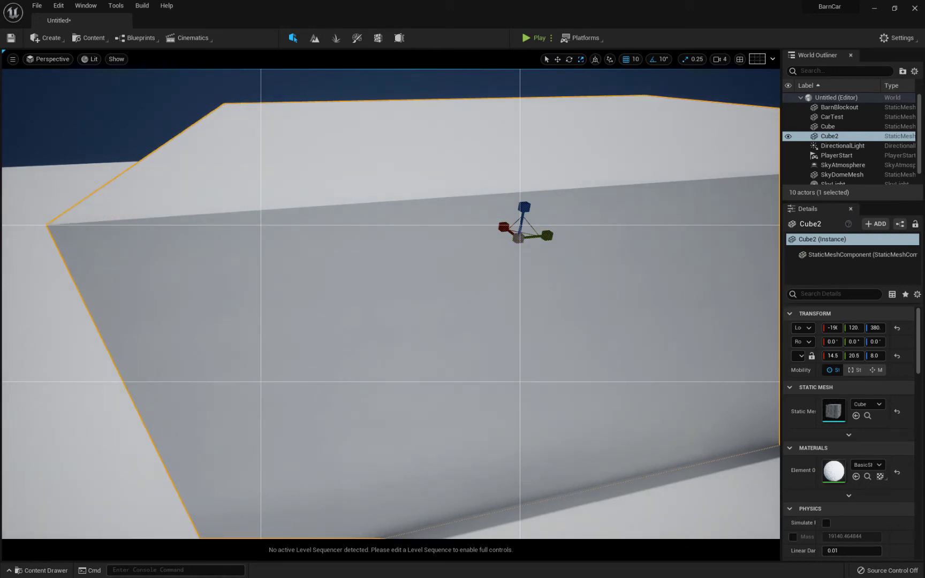
Shift the cube to X 180 and widen its X scale to about 16.2 to enclose the barn
{"action": "right_click_drag", "start_coordinate": [629, 262], "coordinate": [674, 293]}
{"action": "middle_click_drag", "start_coordinate": [626, 295], "coordinate": [779, 338]}
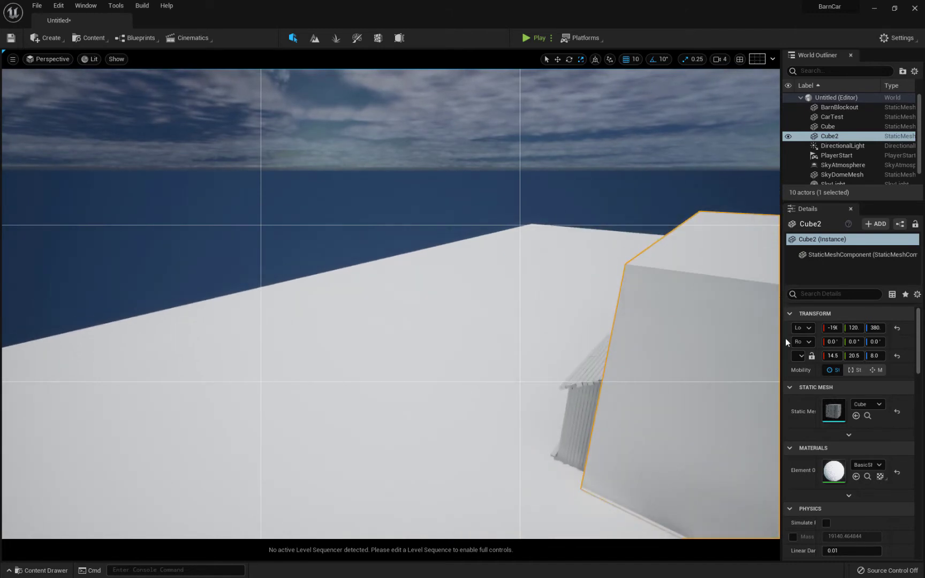
{"action": "key", "text": "f"}
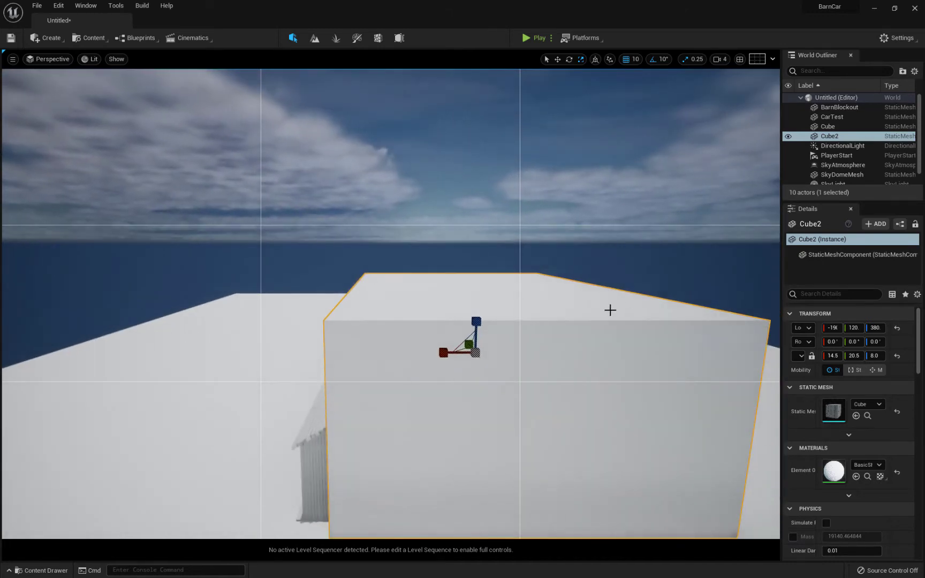
{"action": "left_click_drag", "start_coordinate": [478, 354], "coordinate": [375, 353]}
{"action": "key", "text": "r"}
Inspect the lighting inside the barn from within the enclosing cube
{"action": "scroll", "coordinate": [501, 393], "scroll_direction": "up", "scroll_amount": 5}
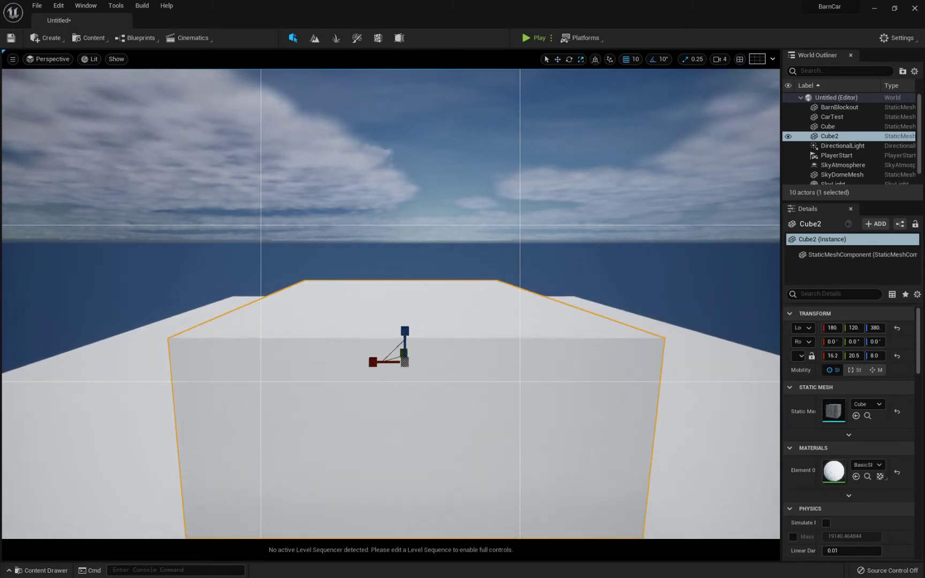
{"action": "scroll", "coordinate": [503, 384], "scroll_direction": "up", "scroll_amount": 15}
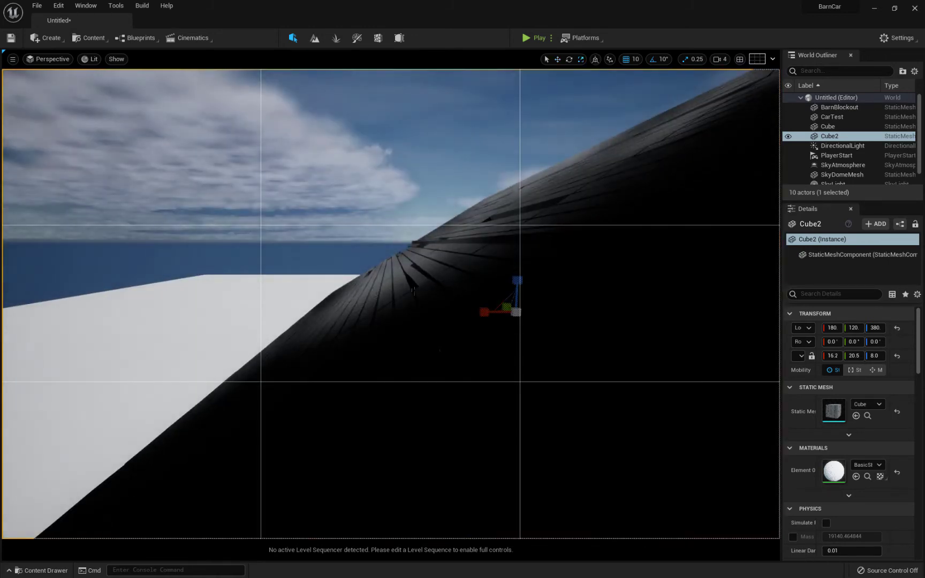
{"action": "right_click_drag", "start_coordinate": [504, 385], "coordinate": [545, 410]}
{"action": "right_click_drag", "start_coordinate": [448, 178], "coordinate": [454, 171]}
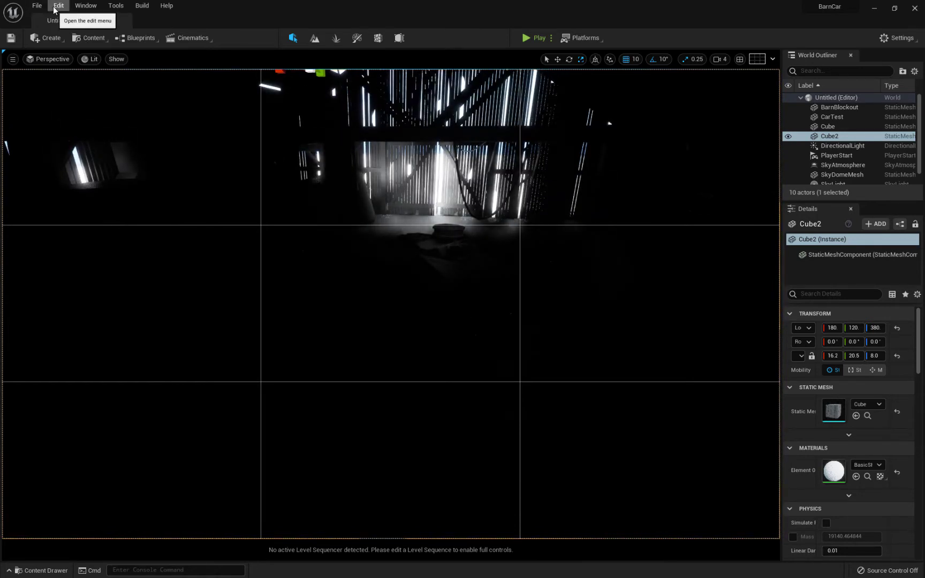
Add a point light inside the dark barn
{"action": "left_click", "coordinate": [81, 7]}
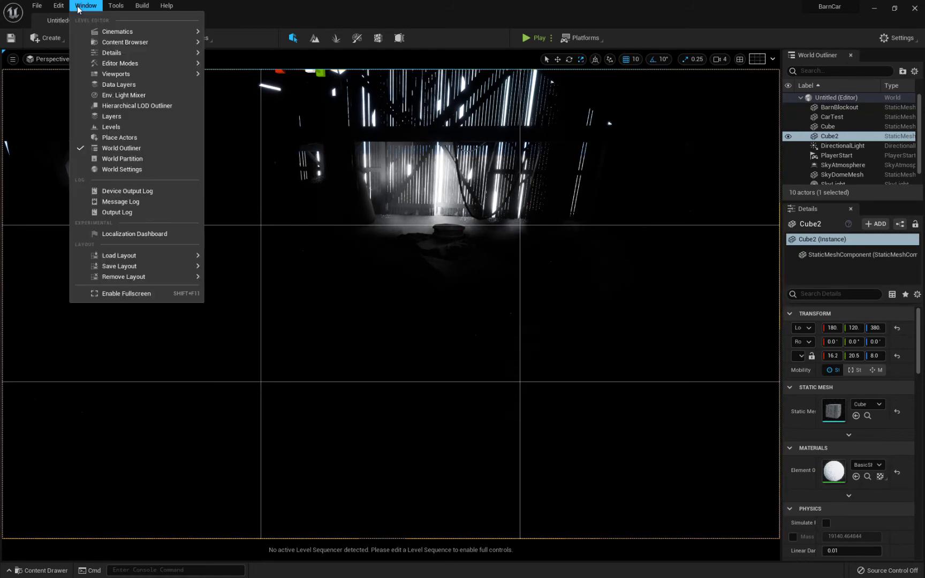
{"action": "mouse_move", "coordinate": [63, 7]}
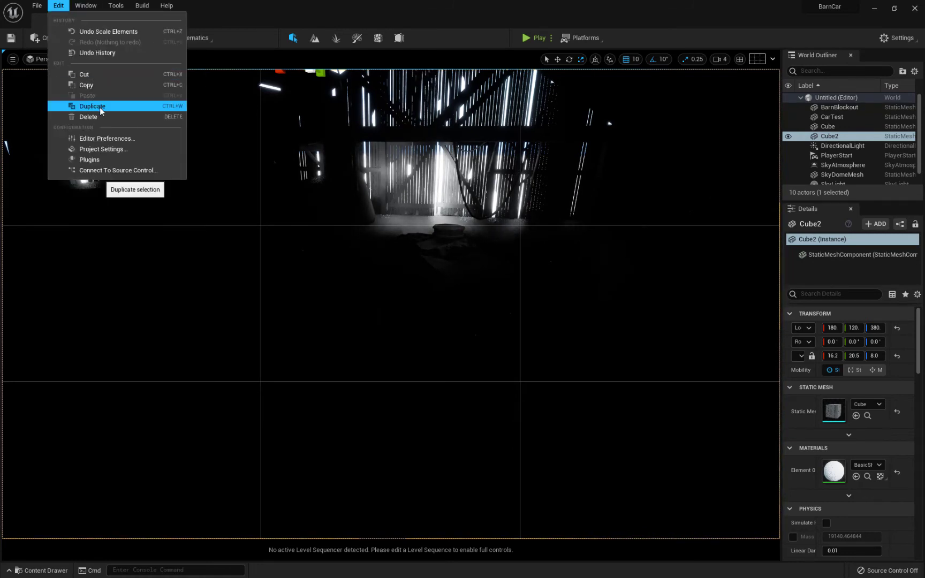
{"action": "left_click", "coordinate": [243, 12]}
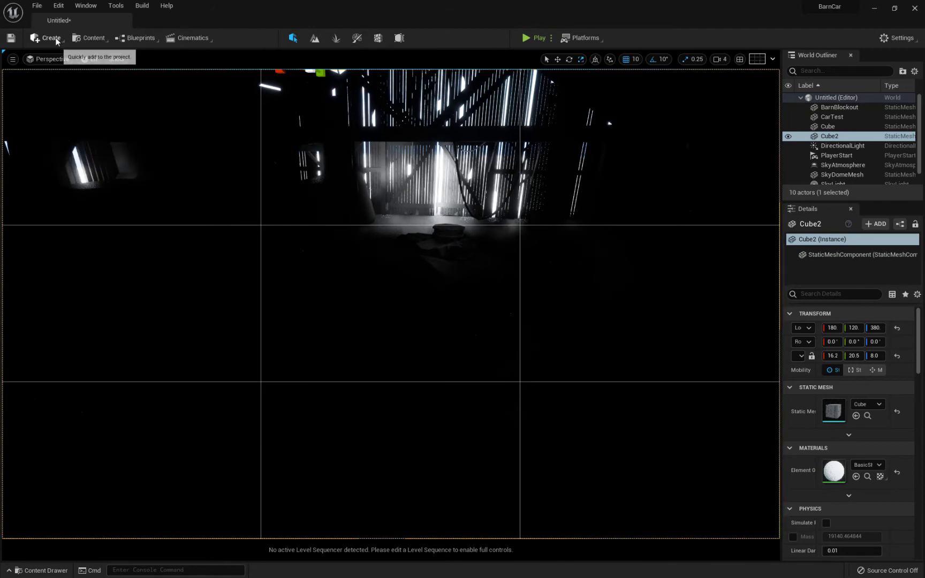
{"action": "left_click", "coordinate": [47, 37]}
{"action": "mouse_move", "coordinate": [74, 77]}
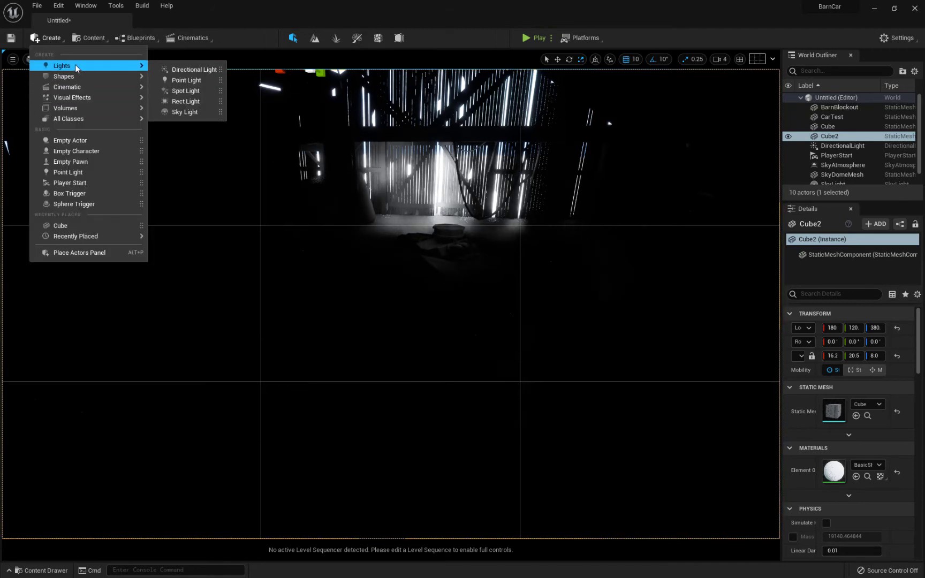
{"action": "left_click", "coordinate": [173, 81]}
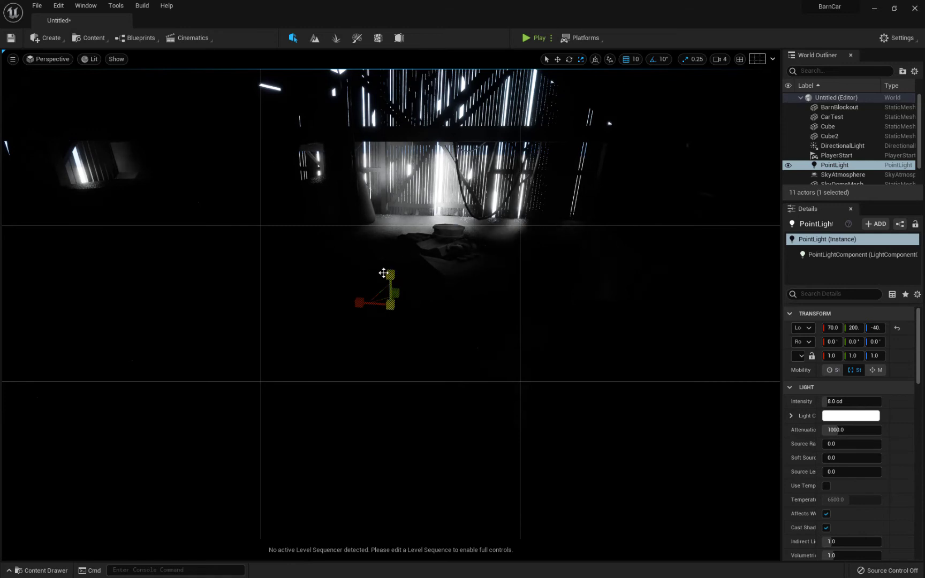
Switch the viewport back to the default arrangement and raise the point light to Z 150
{"action": "left_click", "coordinate": [31, 59]}
{"action": "left_click", "coordinate": [70, 171]}
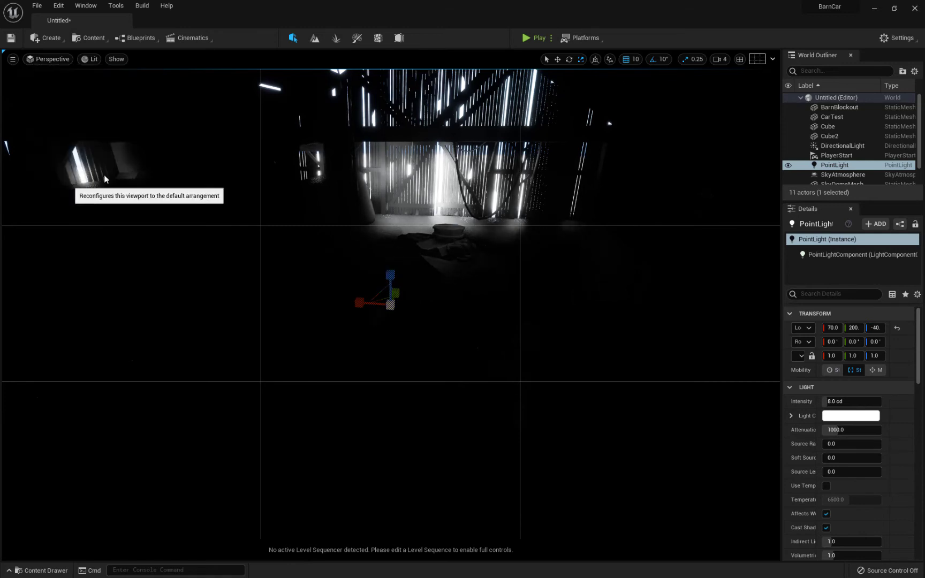
{"action": "right_click_drag", "start_coordinate": [366, 235], "coordinate": [311, 284]}
{"action": "key", "text": "w"}
{"action": "key", "text": "s"}
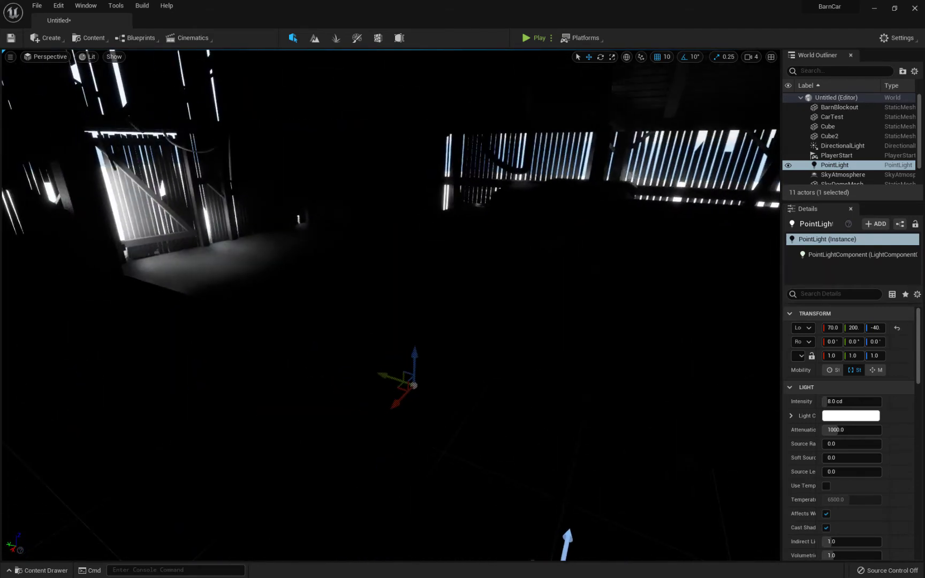
{"action": "left_click_drag", "start_coordinate": [409, 355], "coordinate": [410, 239]}
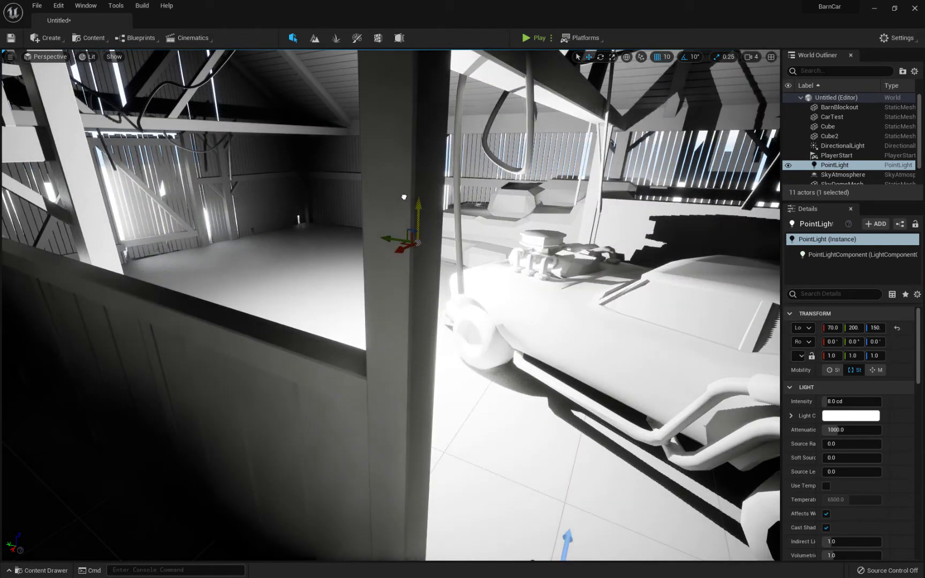
Set the point light's intensity to 1.0 cd and move it to X -210, Y 480, beyond the car's front
{"action": "right_click_drag", "start_coordinate": [411, 239], "coordinate": [246, 279]}
{"action": "right_click_drag", "start_coordinate": [658, 227], "coordinate": [749, 236]}
{"action": "key", "text": "d"}
{"action": "key", "text": "s"}
{"action": "right_click_drag", "start_coordinate": [395, 177], "coordinate": [429, 201]}
{"action": "key", "text": "w"}
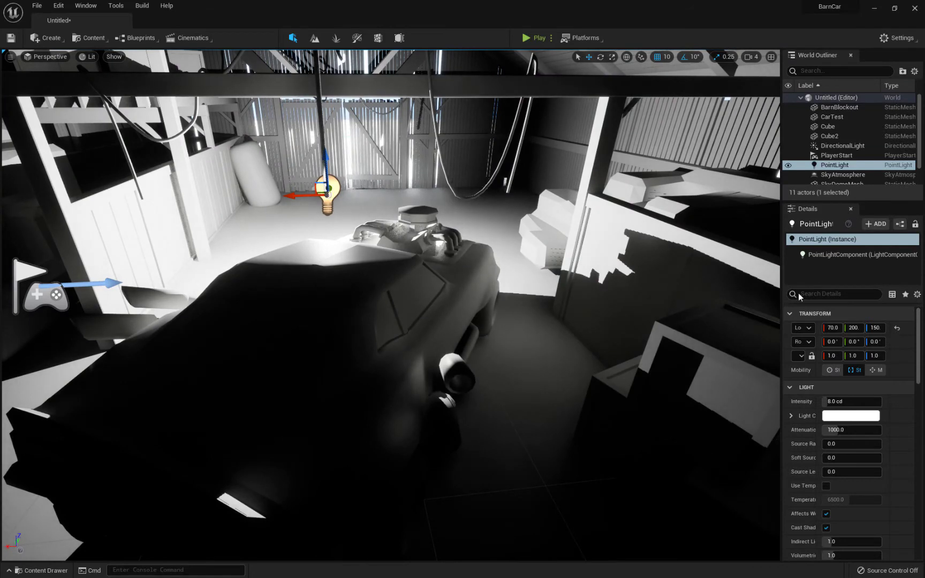
{"action": "left_click_drag", "start_coordinate": [851, 402], "coordinate": [838, 402]}
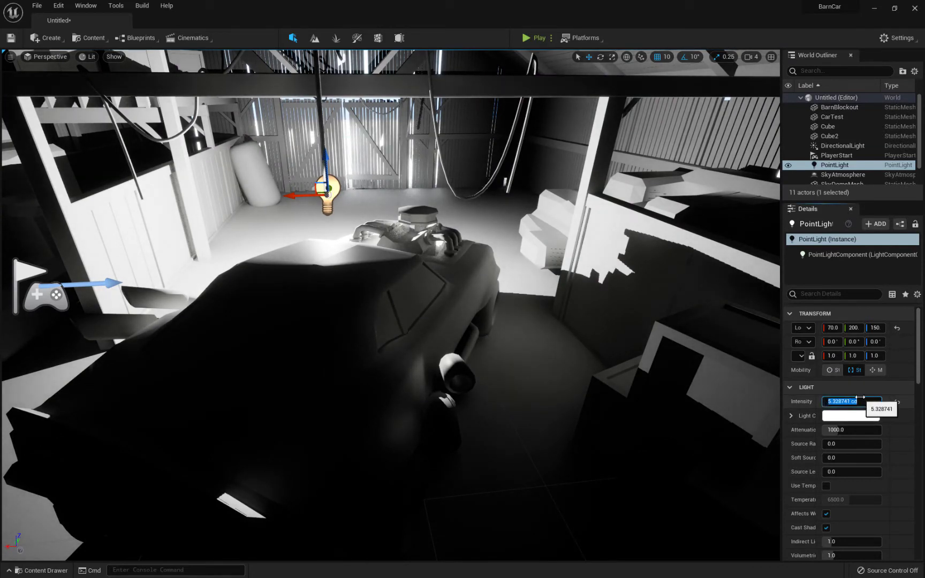
{"action": "type", "text": "1"}
{"action": "key", "text": "Return"}
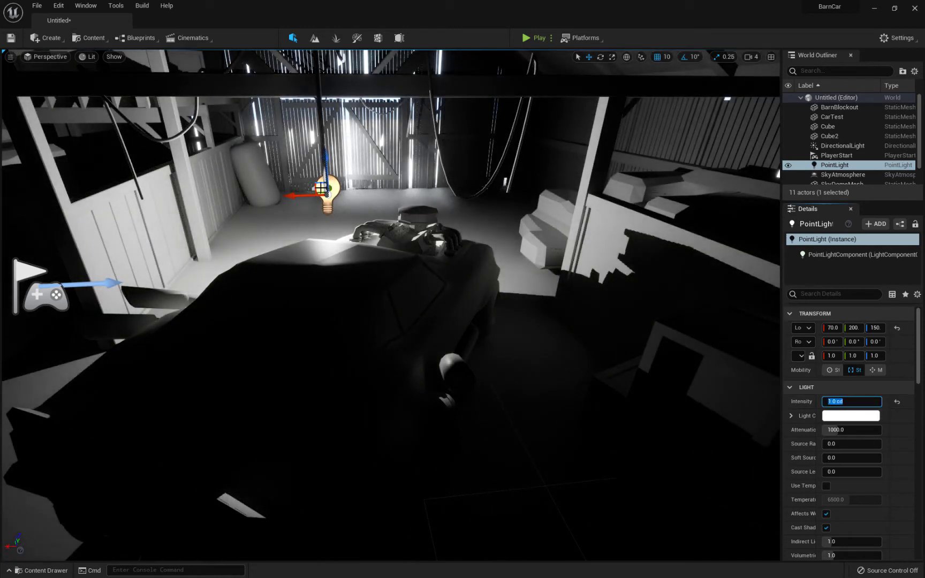
{"action": "left_click_drag", "start_coordinate": [294, 197], "coordinate": [460, 160]}
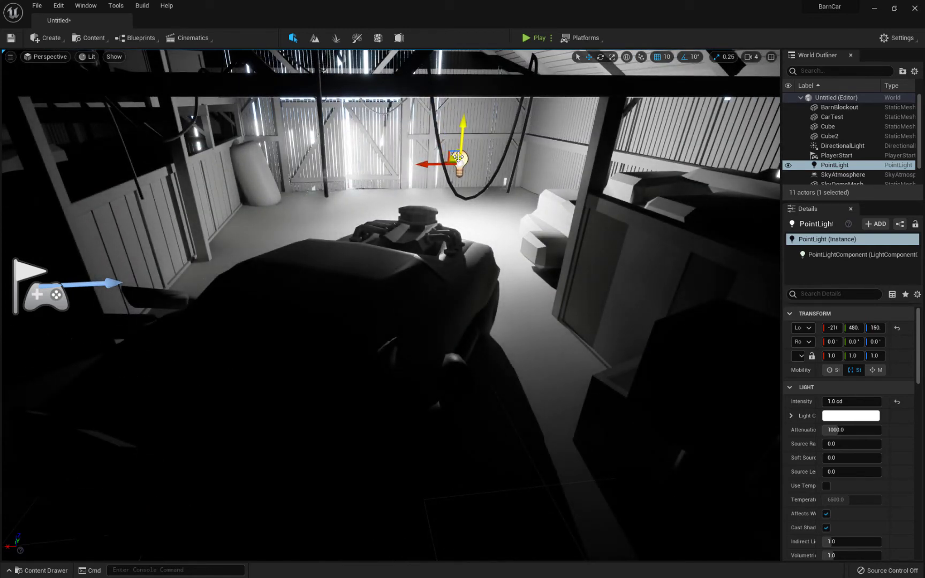
Duplicate the point light twice, placing one copy at X 240, Y -110 and the other at X -180, Y -100
{"action": "key", "text": "ctrl+d"}
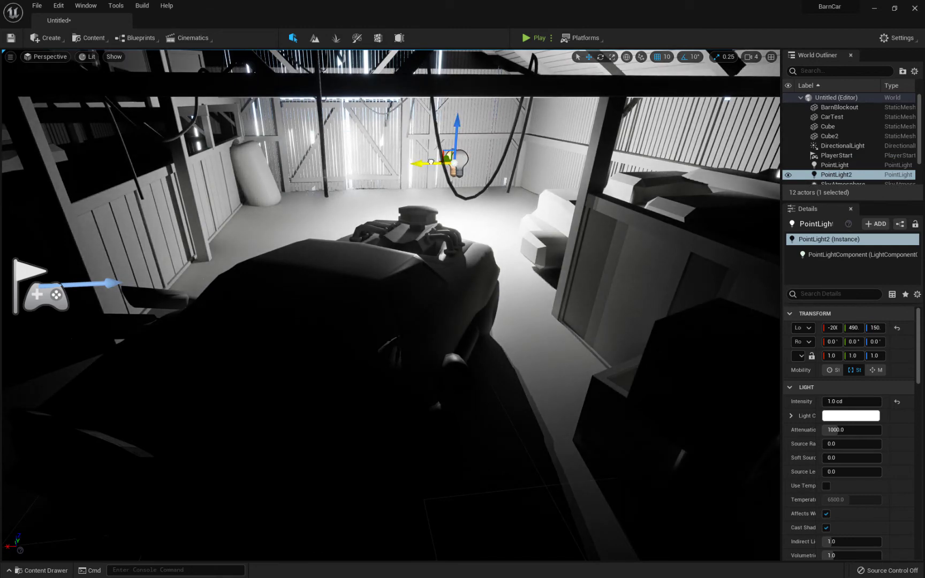
{"action": "left_click_drag", "start_coordinate": [431, 162], "coordinate": [196, 248]}
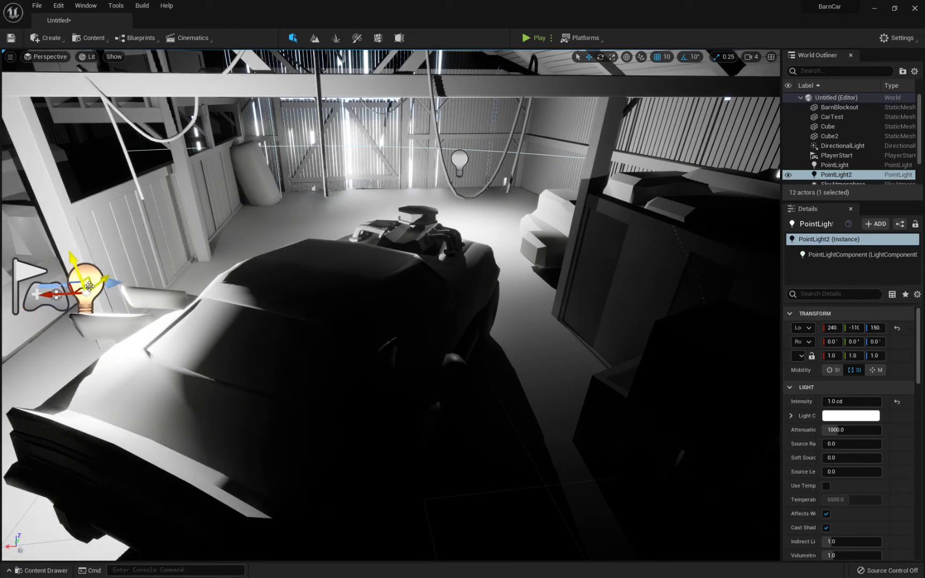
{"action": "key", "text": "ctrl+d"}
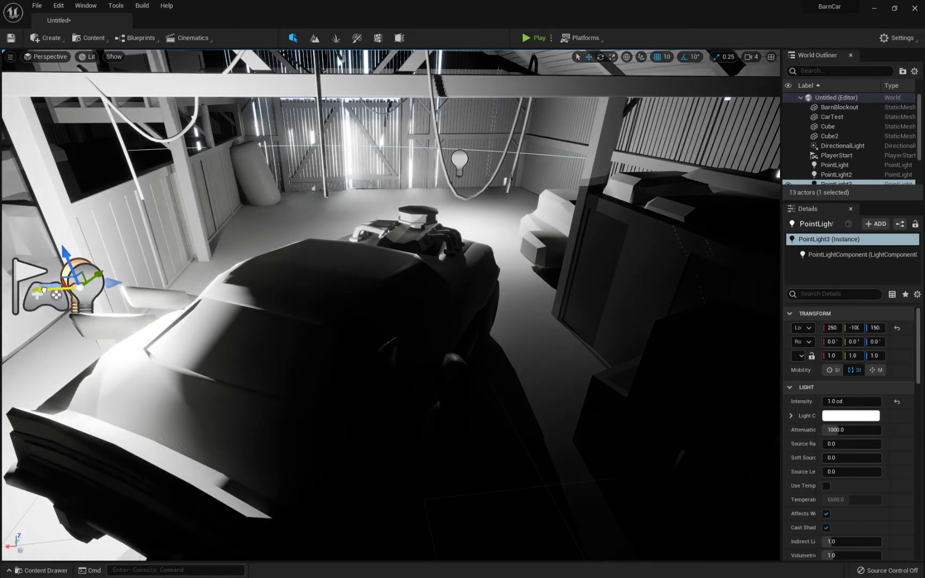
{"action": "left_click_drag", "start_coordinate": [43, 290], "coordinate": [560, 348]}
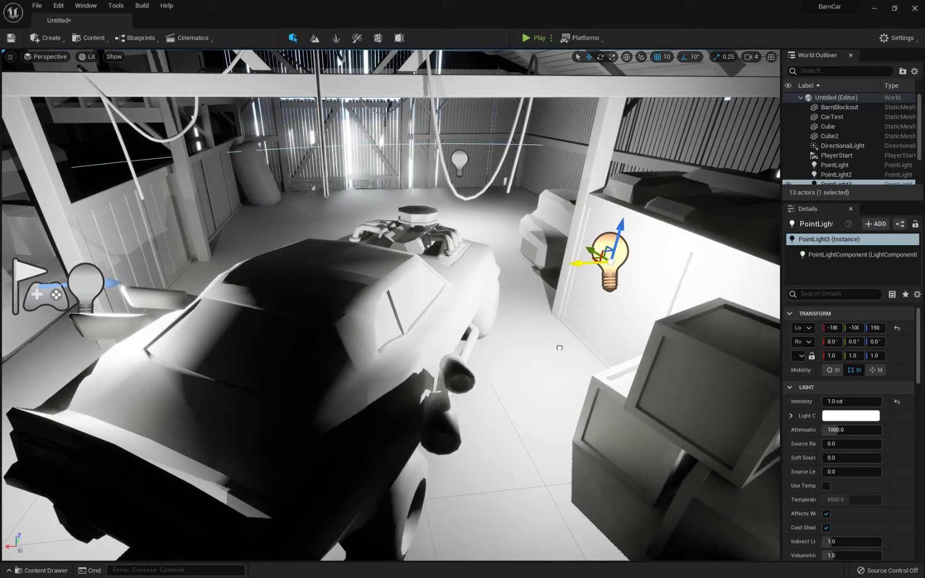
Move the third point light to X -230, Y 40, Z 250 and set its intensity to 0.5 cd
{"action": "key", "text": "g"}
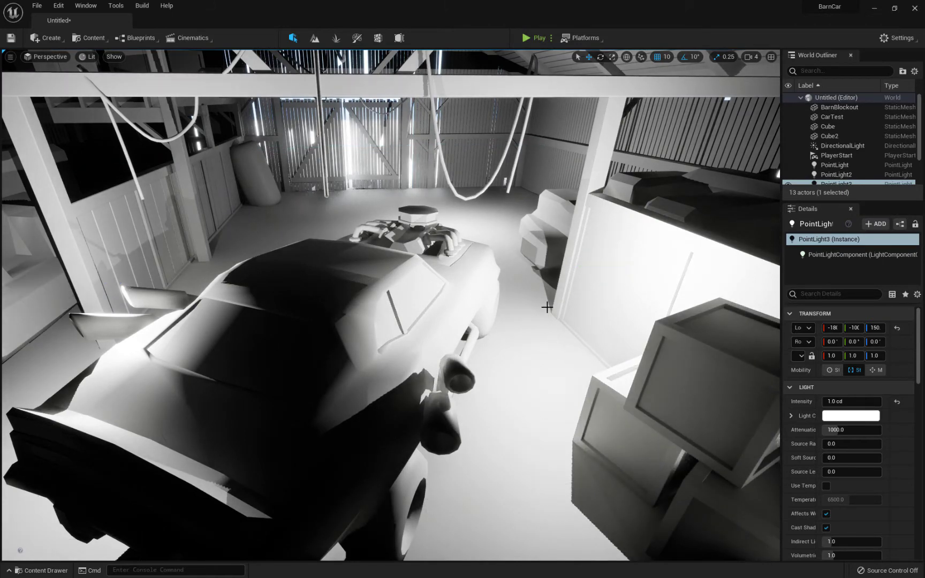
{"action": "mouse_move", "coordinate": [545, 312]}
{"action": "right_mouse_down"}
{"action": "mouse_move", "coordinate": [562, 302]}
{"action": "mouse_move", "coordinate": [553, 309]}
{"action": "right_mouse_up"}
{"action": "key", "text": "r"}
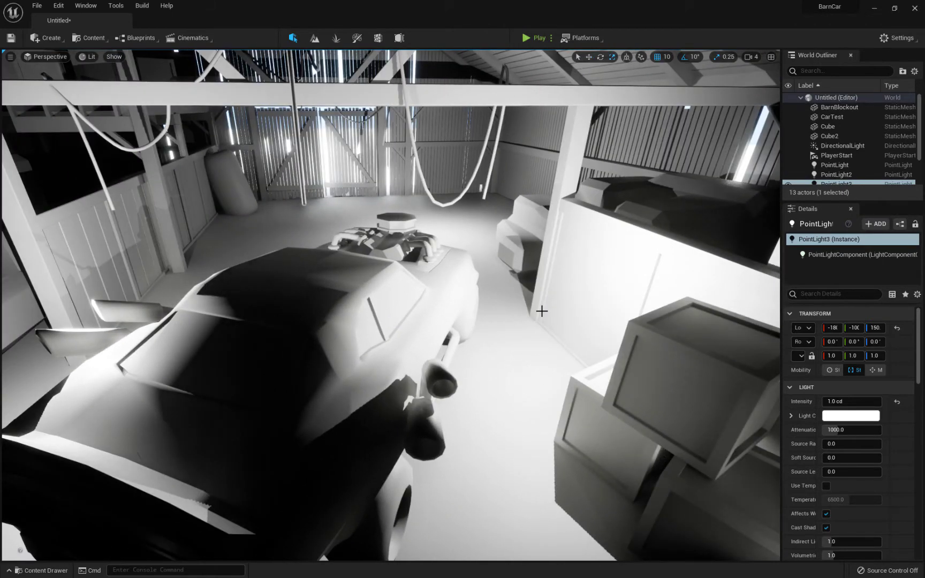
{"action": "key", "text": "g"}
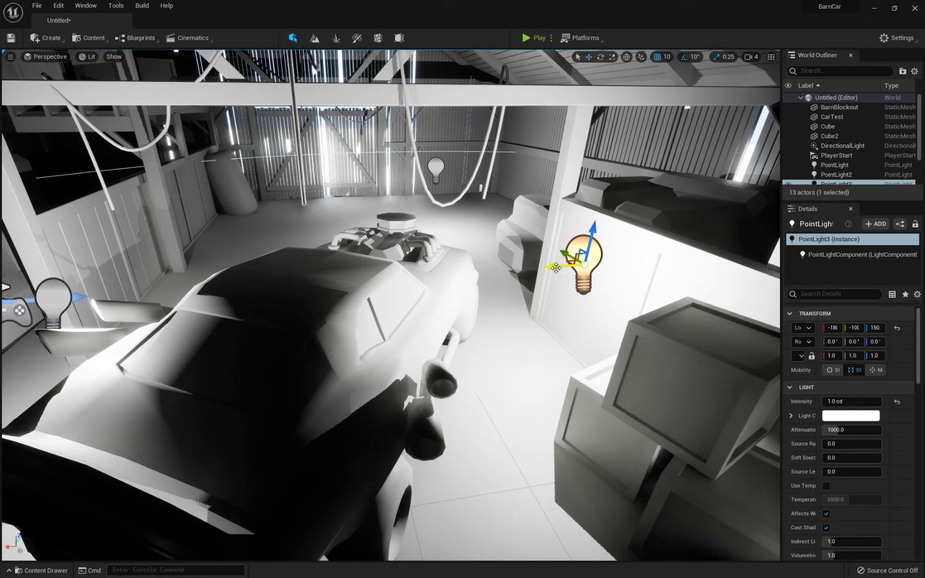
{"action": "left_click_drag", "start_coordinate": [557, 269], "coordinate": [605, 266]}
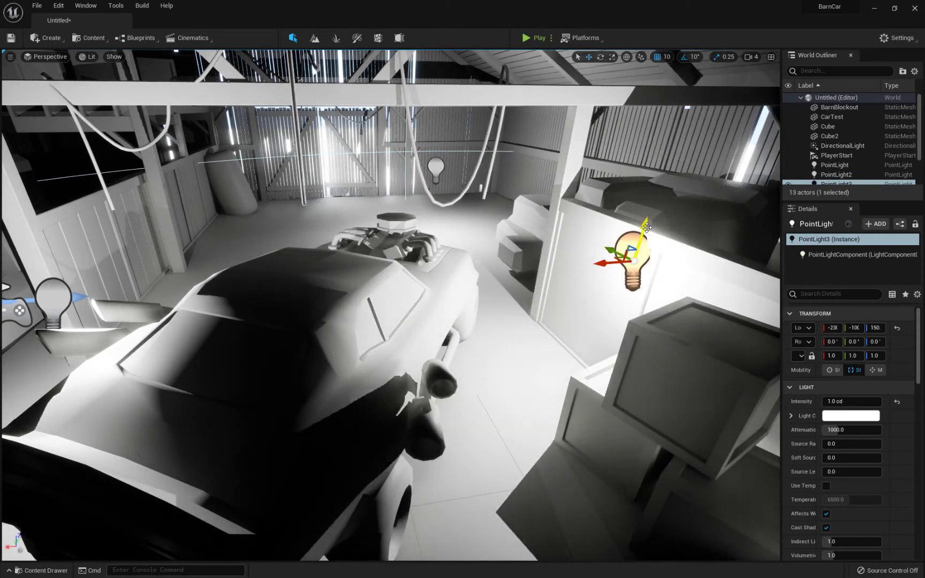
{"action": "left_click_drag", "start_coordinate": [645, 227], "coordinate": [631, 87]}
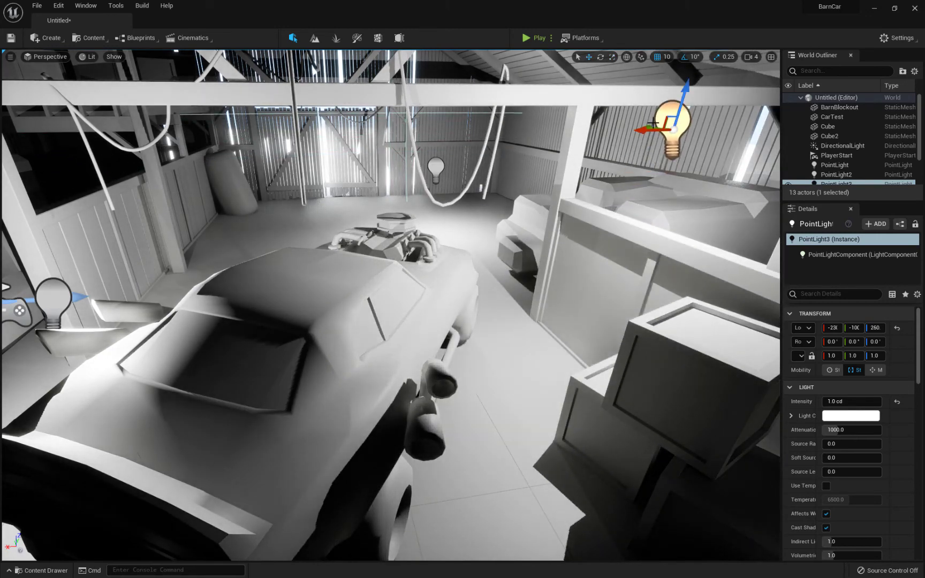
{"action": "left_click_drag", "start_coordinate": [648, 126], "coordinate": [573, 87]}
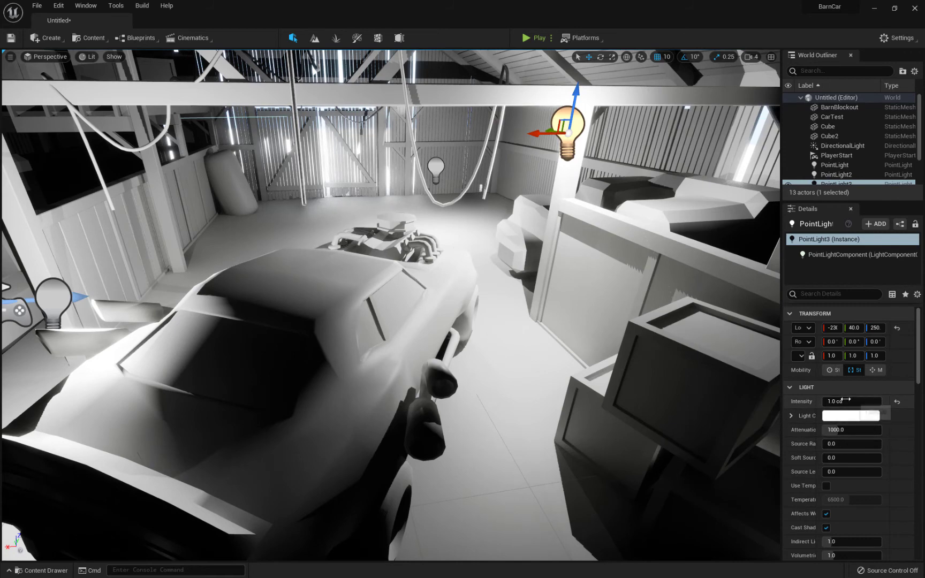
{"action": "key", "text": "Return"}
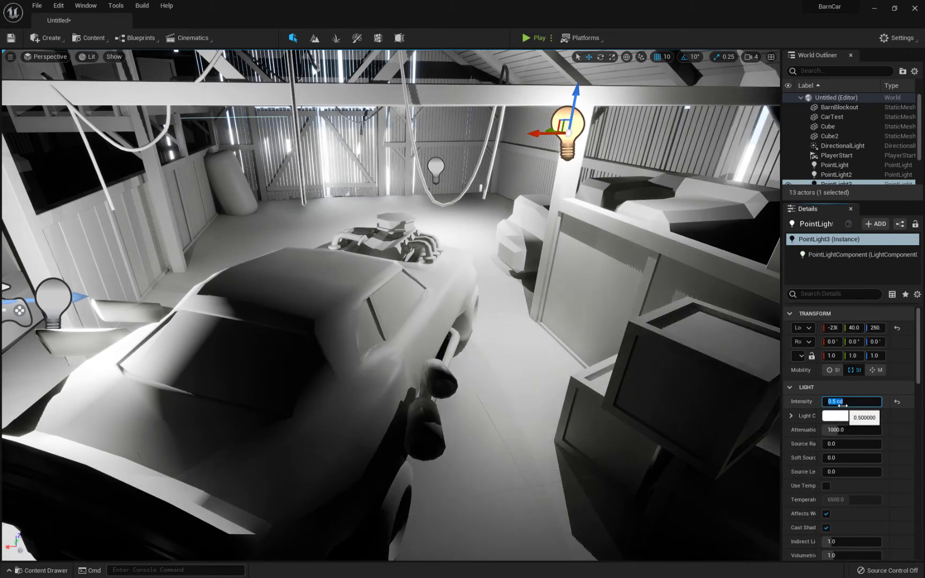
Set the second point light's intensity to 0.5 cd and tint it warm orange, hue about 33 and saturation about 0.72
{"action": "left_click", "coordinate": [63, 297]}
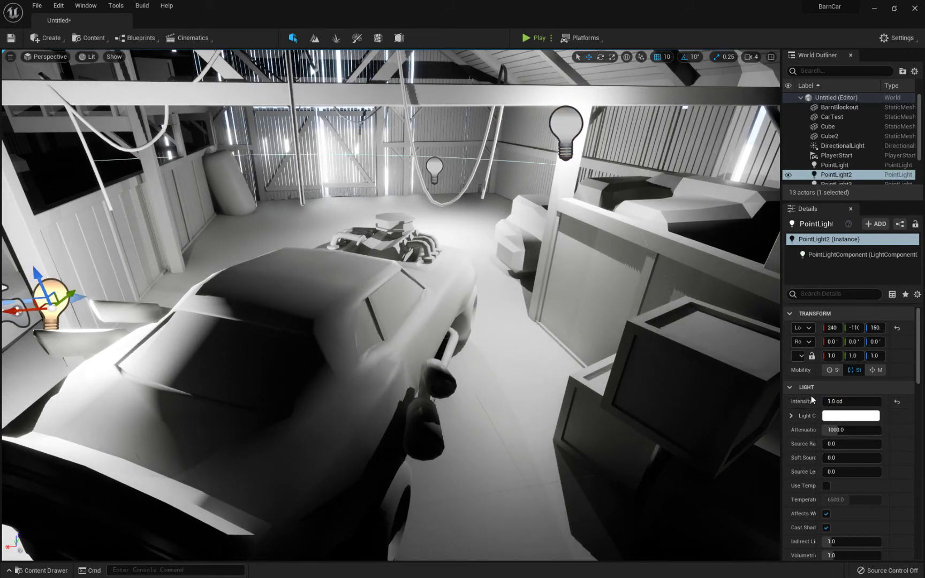
{"action": "left_click", "coordinate": [849, 401]}
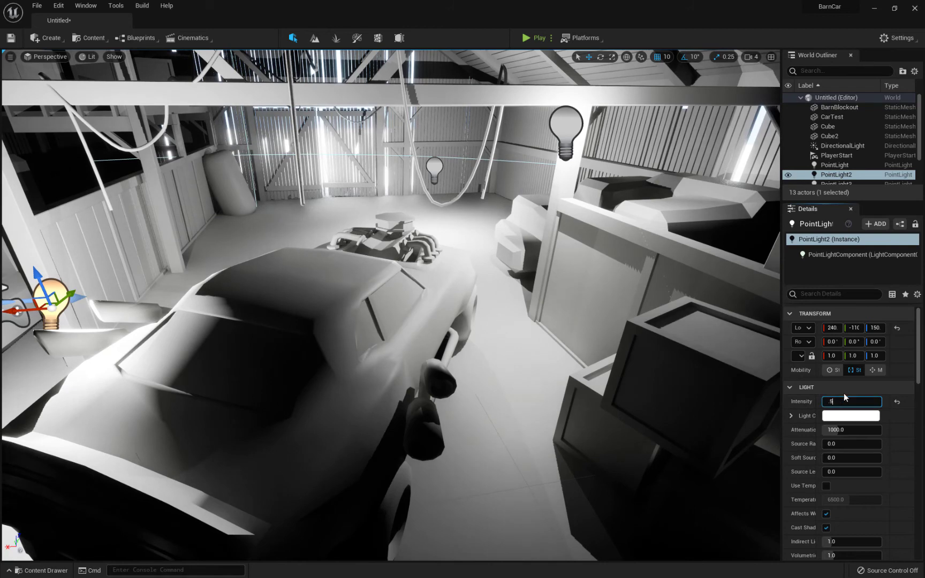
{"action": "type", "text": ".5"}
{"action": "key", "text": "Return"}
{"action": "left_click", "coordinate": [851, 416]}
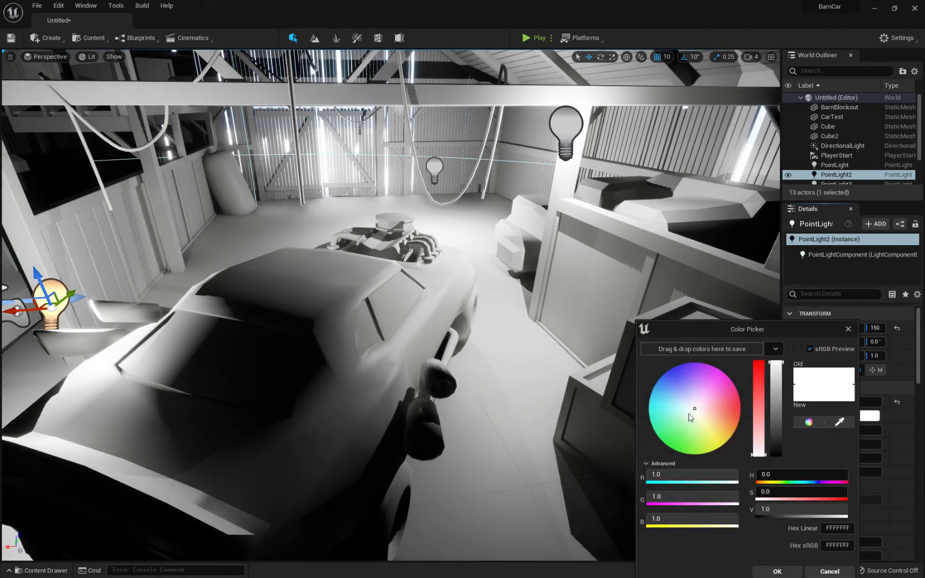
{"action": "left_click_drag", "start_coordinate": [689, 413], "coordinate": [707, 435]}
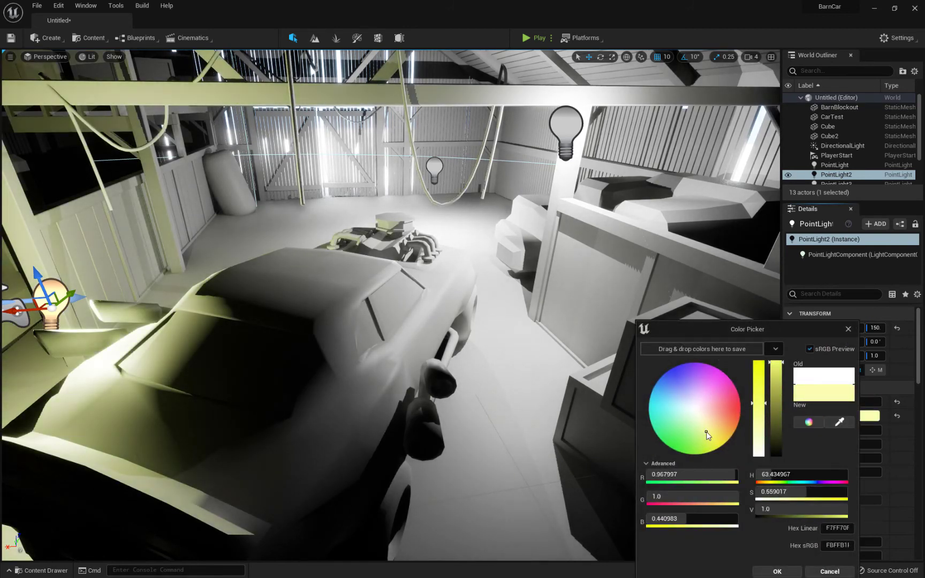
{"action": "mouse_move", "coordinate": [762, 408]}
{"action": "left_mouse_down"}
{"action": "mouse_move", "coordinate": [762, 379]}
{"action": "mouse_move", "coordinate": [762, 410]}
{"action": "left_mouse_up"}
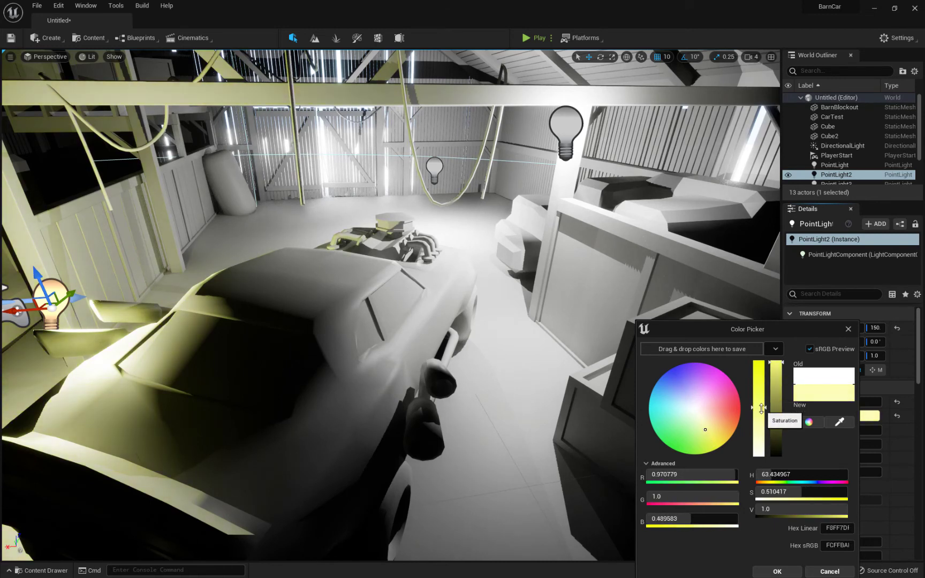
{"action": "left_click_drag", "start_coordinate": [710, 434], "coordinate": [725, 435]}
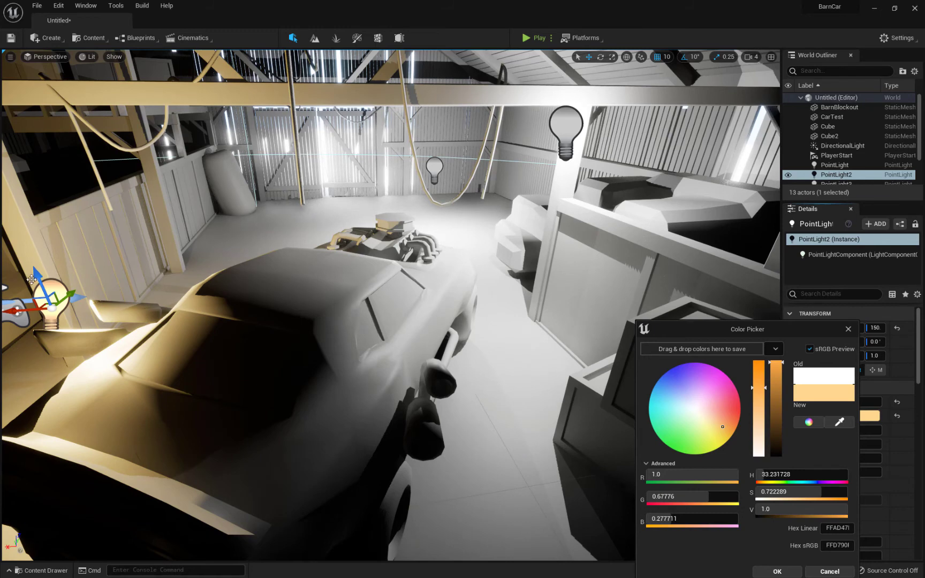
Move the orange point light to Y -400, Z 230, in front of the stacked crates behind the car
{"action": "left_click_drag", "start_coordinate": [37, 273], "coordinate": [24, 154]}
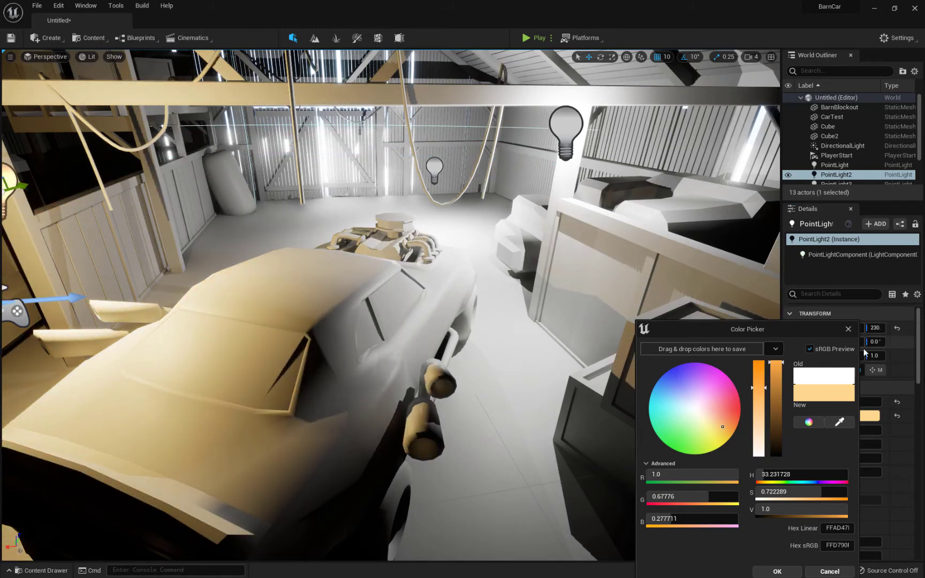
{"action": "left_click", "coordinate": [849, 329]}
{"action": "right_click_drag", "start_coordinate": [653, 294], "coordinate": [559, 291]}
{"action": "scroll", "coordinate": [535, 327], "scroll_direction": "down", "scroll_amount": 4}
{"action": "right_click_drag", "start_coordinate": [543, 330], "coordinate": [471, 351]}
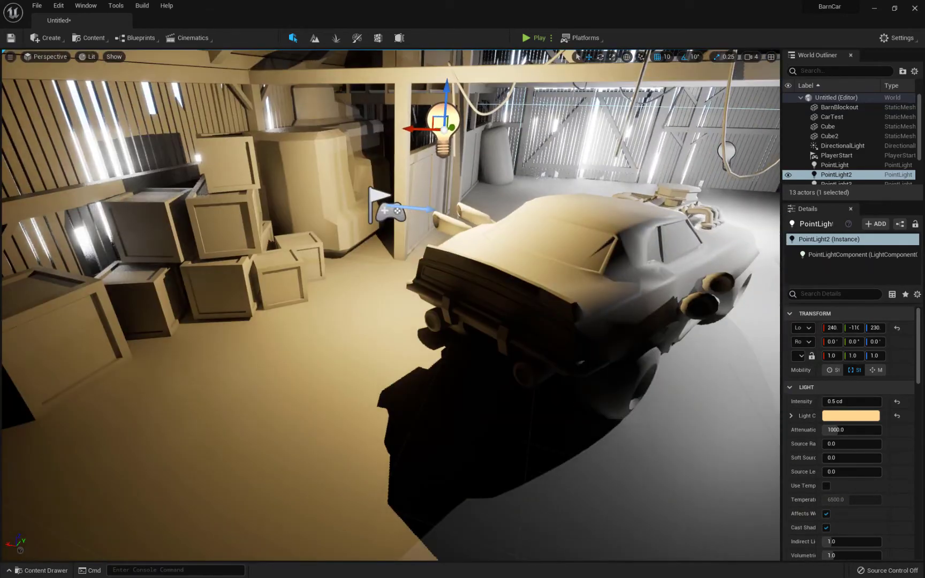
{"action": "left_click_drag", "start_coordinate": [450, 128], "coordinate": [298, 172]}
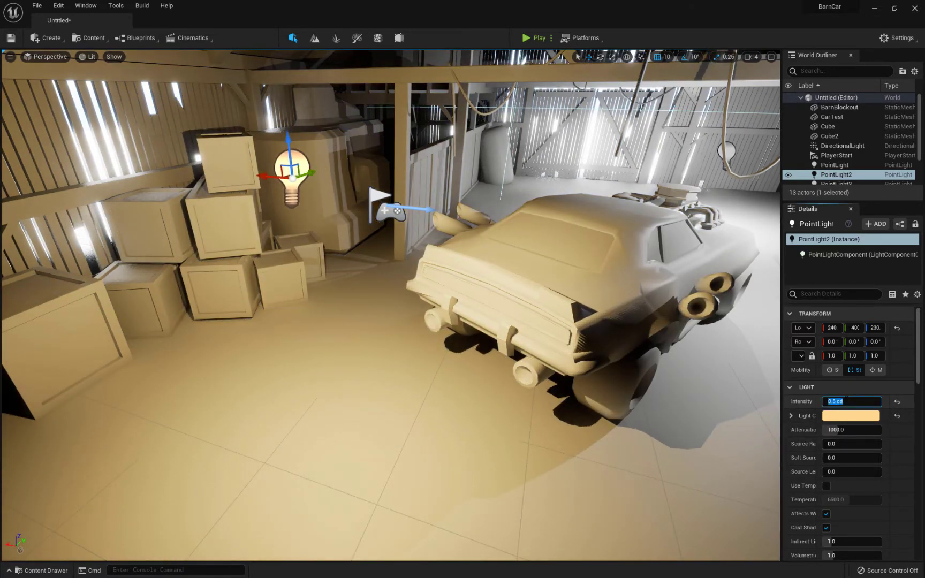
Set the orange point light's intensity to 0.15 cd and lower the intensity of the white light near the car's front
{"action": "key", "text": "Return"}
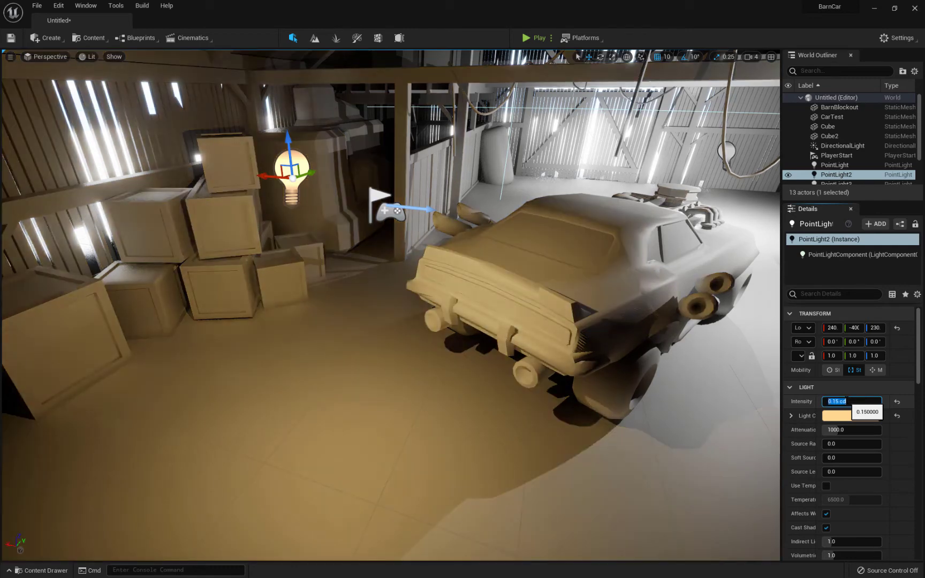
{"action": "left_click", "coordinate": [729, 153]}
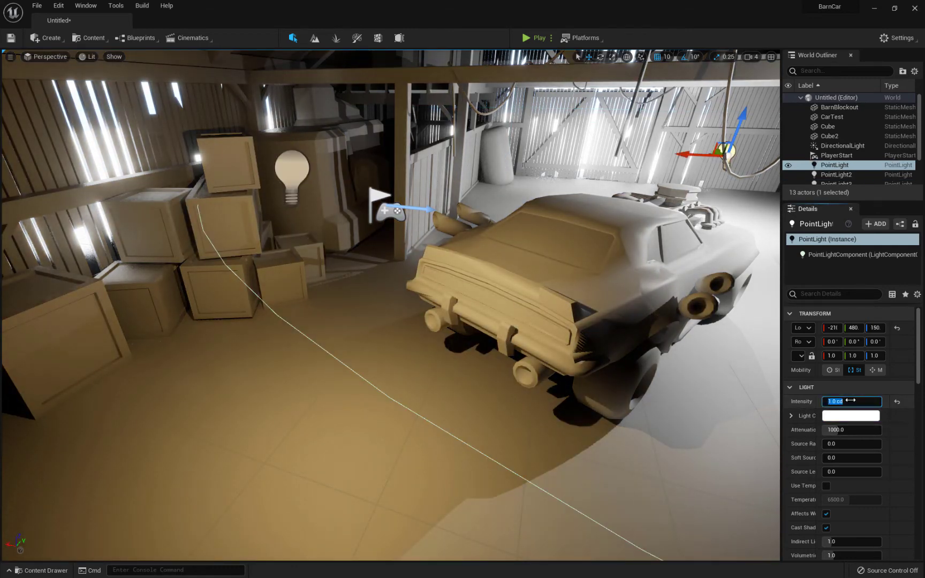
{"action": "key", "text": "Return"}
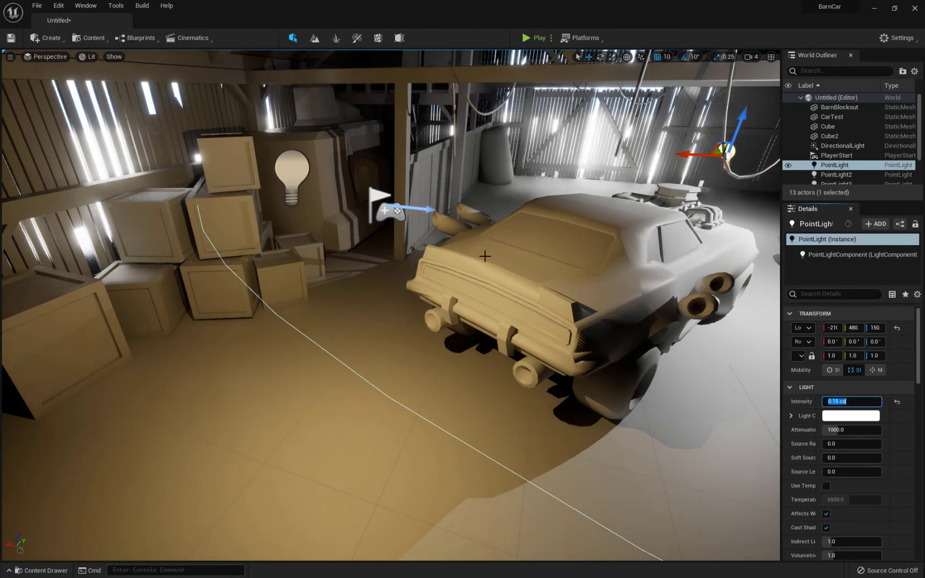
Set the intensity of the white point light near the barn post to 0.15 cd
{"action": "right_click_drag", "start_coordinate": [485, 256], "coordinate": [591, 258]}
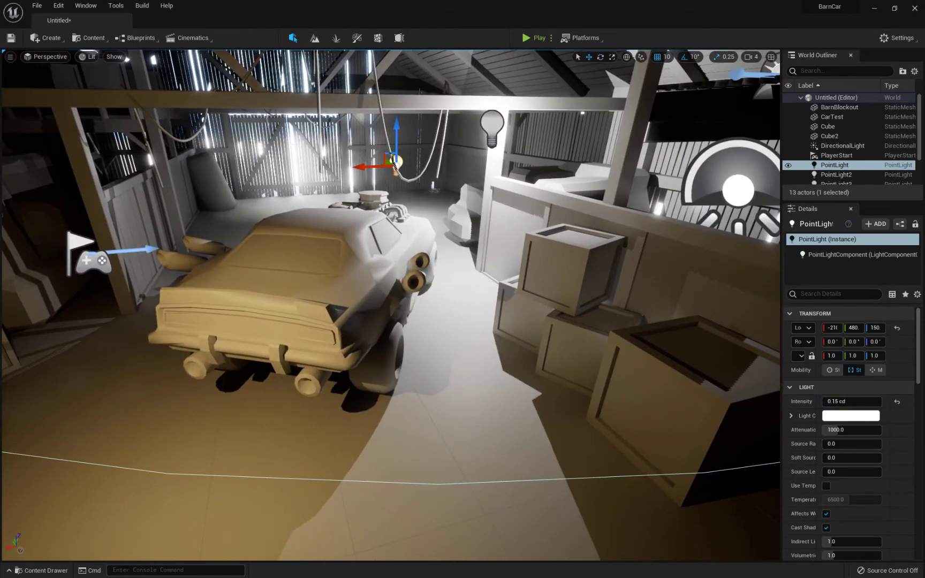
{"action": "left_click", "coordinate": [501, 121]}
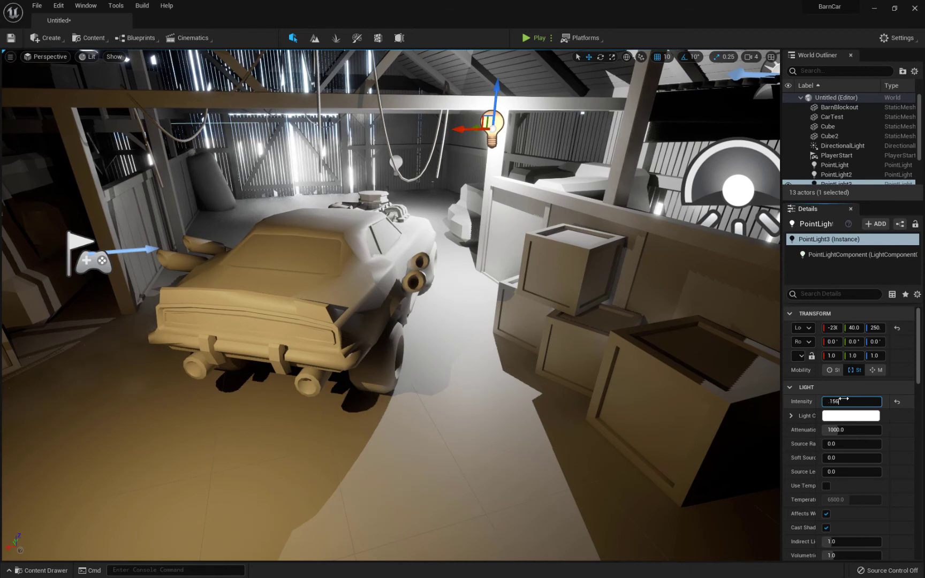
{"action": "left_click", "coordinate": [844, 401]}
{"action": "type", "text": ".15"}
{"action": "key", "text": "Return"}
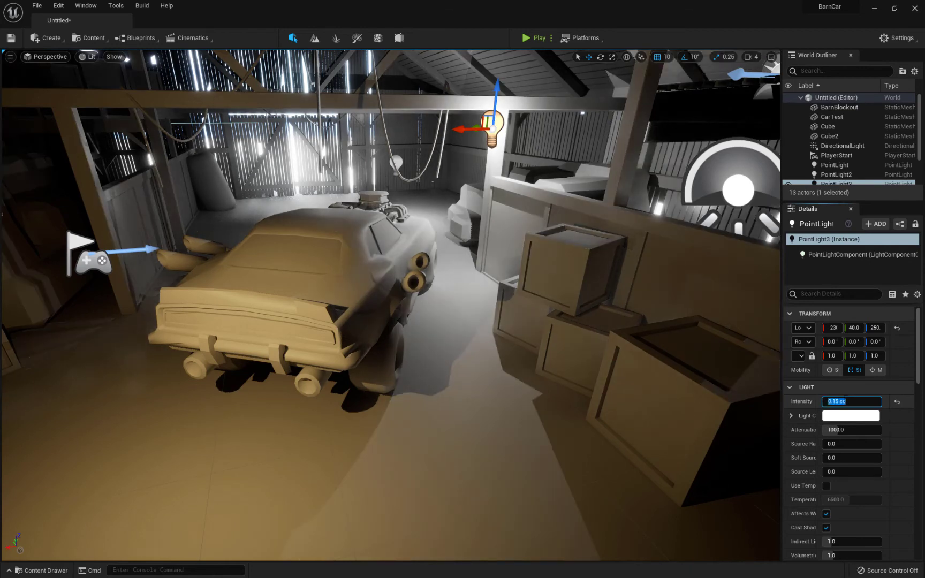
Move the white point light near the car's front to Y 740 and reduce its attenuation radius to about 818
{"action": "left_click", "coordinate": [396, 160]}
{"action": "left_click_drag", "start_coordinate": [397, 162], "coordinate": [371, 154]}
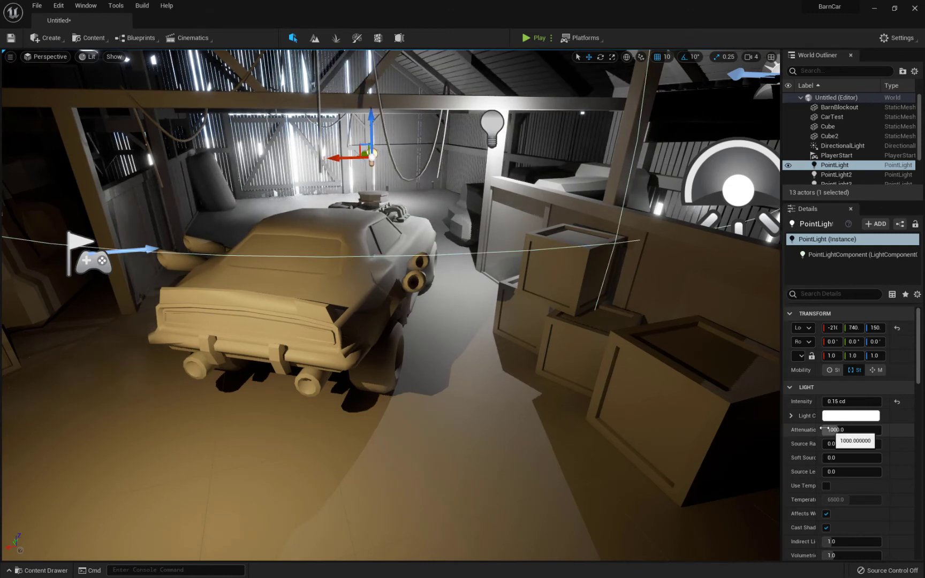
{"action": "left_click_drag", "start_coordinate": [852, 430], "coordinate": [834, 430]}
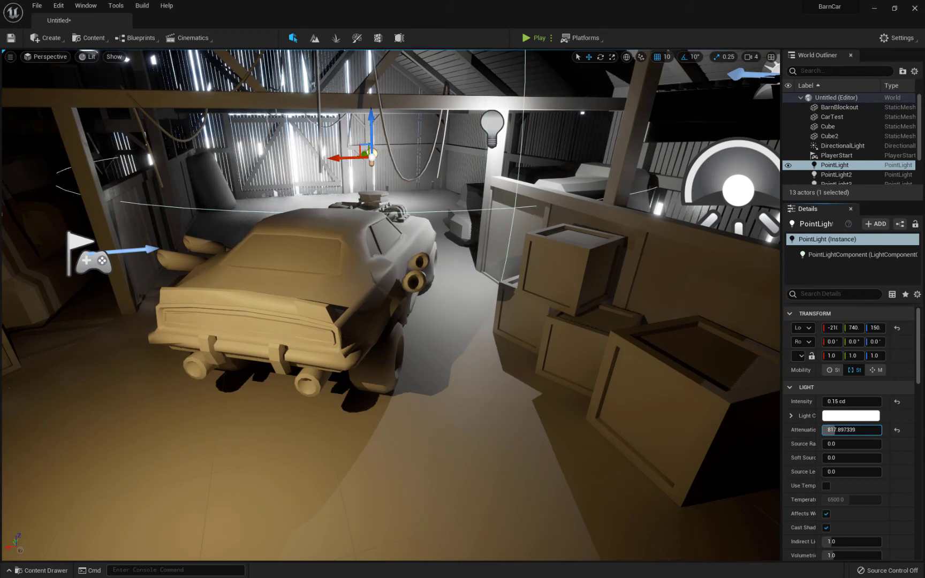
{"action": "mouse_move", "coordinate": [502, 407]}
{"action": "right_mouse_down"}
{"action": "mouse_move", "coordinate": [412, 390]}
{"action": "mouse_move", "coordinate": [498, 388]}
{"action": "right_mouse_up"}
{"action": "left_click", "coordinate": [581, 394]}
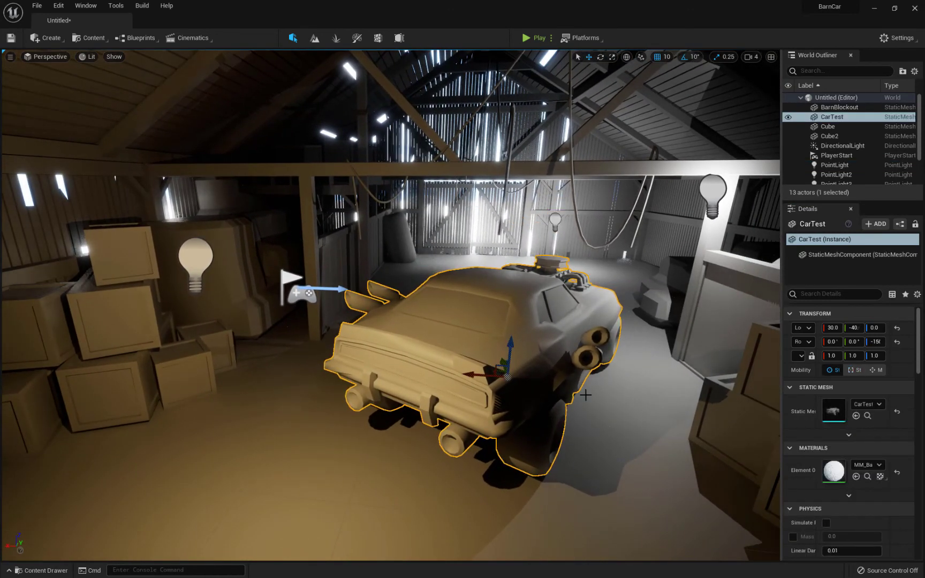
Create a new material named carmaterial in the project's 3dmr3/Materials folder
{"action": "left_click", "coordinate": [25, 572]}
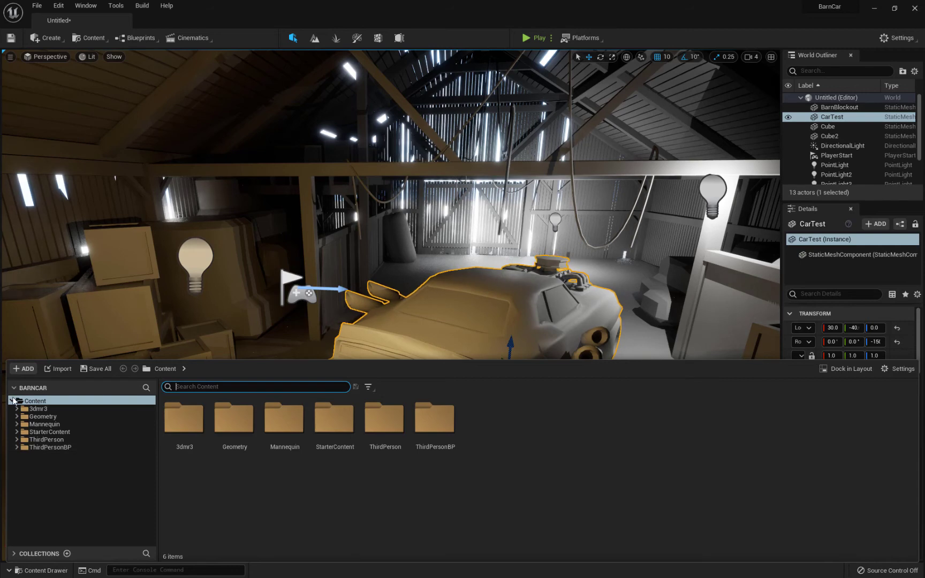
{"action": "left_click", "coordinate": [38, 409]}
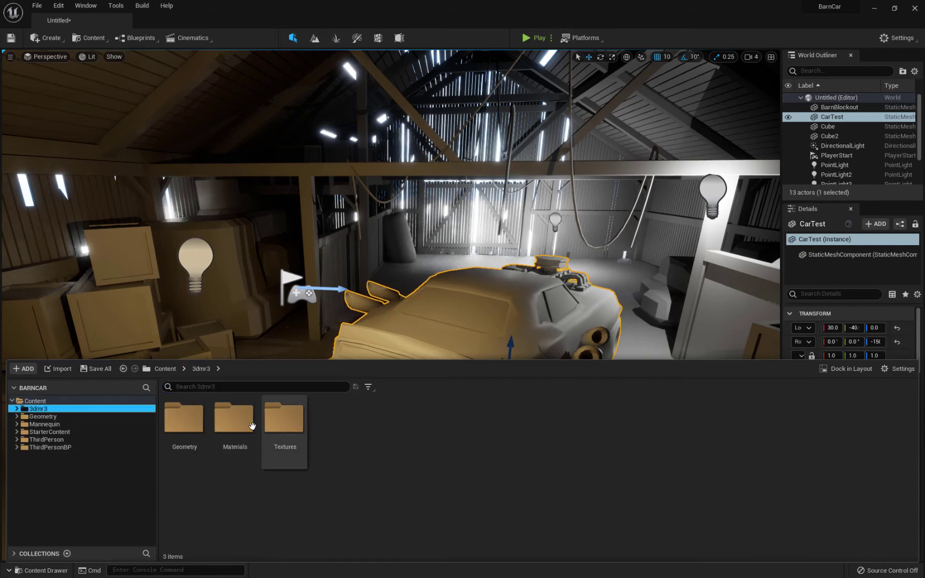
{"action": "double_click", "coordinate": [234, 422]}
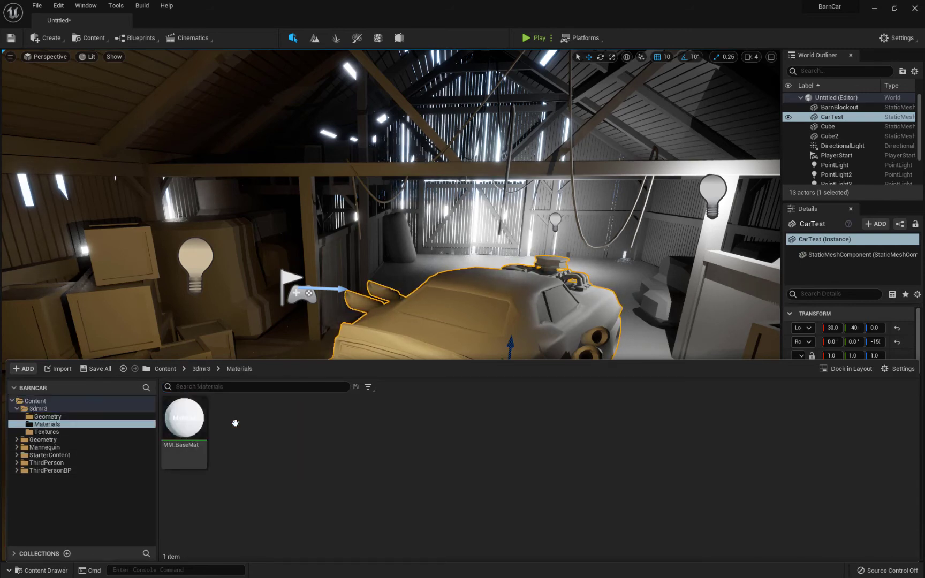
{"action": "right_click", "coordinate": [360, 447]}
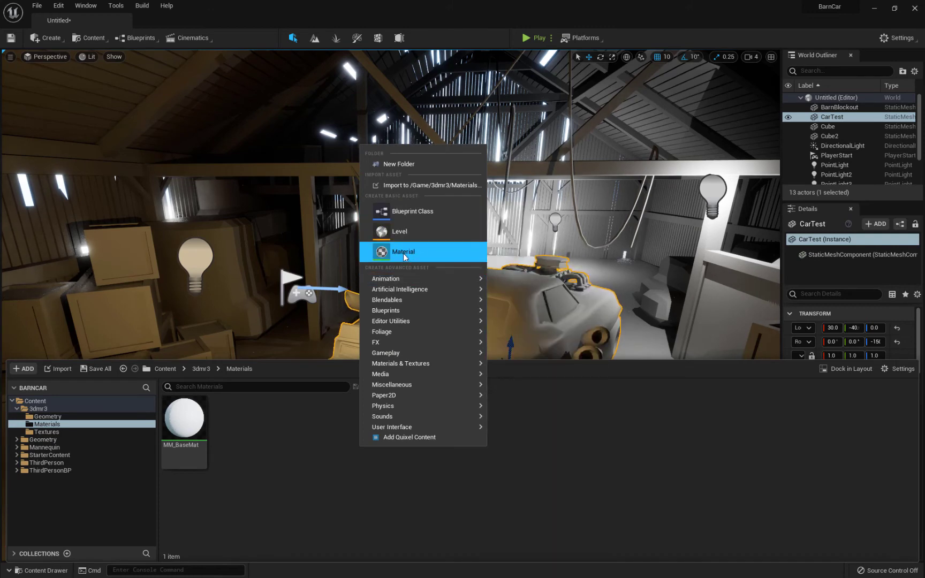
{"action": "left_click", "coordinate": [403, 252]}
{"action": "type", "text": "ca"}
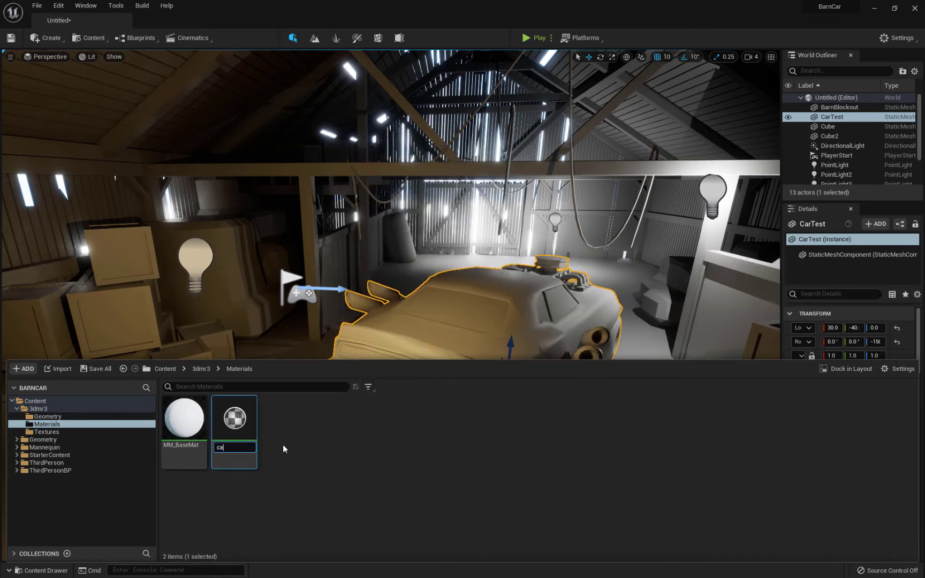
{"action": "type", "text": "rmaterial"}
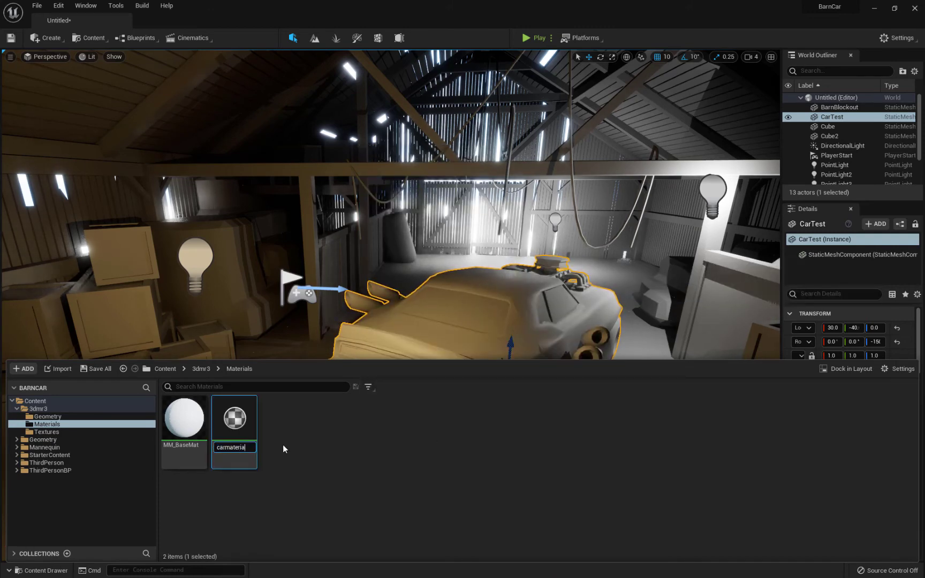
{"action": "key", "text": "Return"}
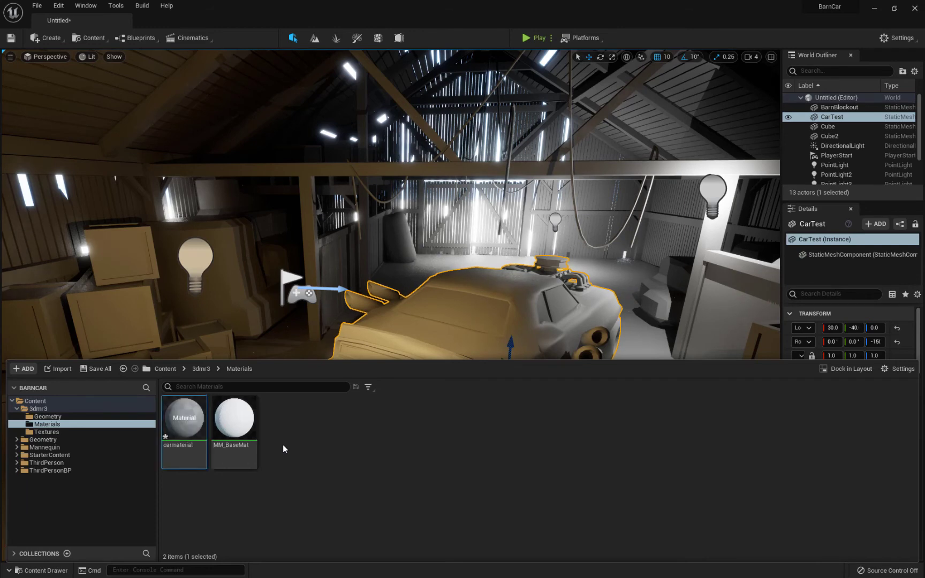
Open carmaterial for editing and add a TextureSample node feeding Base Color, placed beside the material node
{"action": "right_click", "coordinate": [185, 427]}
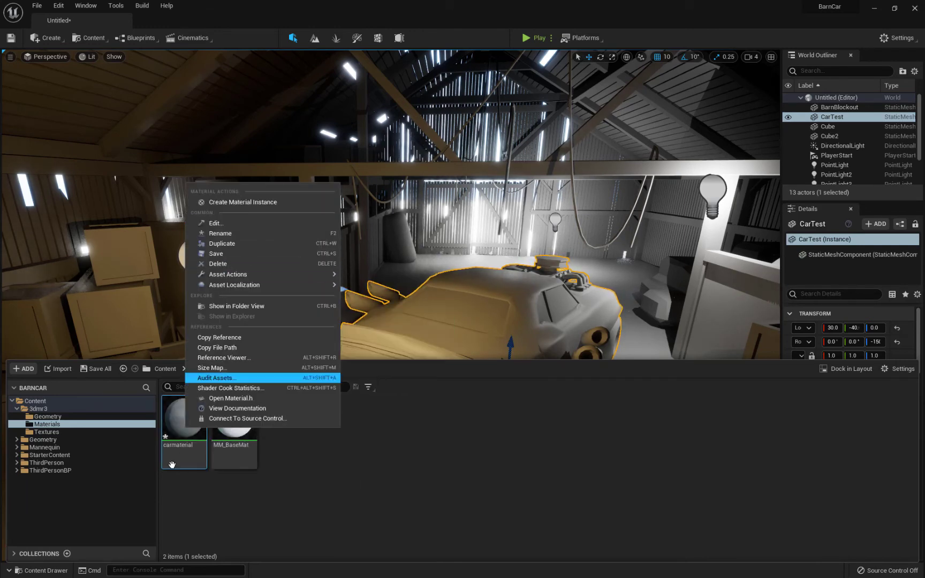
{"action": "double_click", "coordinate": [174, 426]}
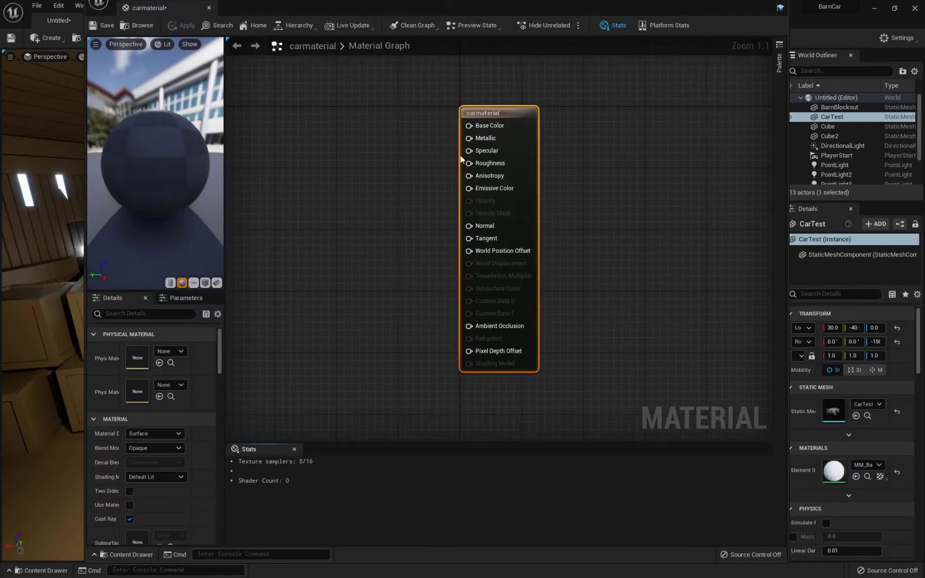
{"action": "left_click_drag", "start_coordinate": [469, 125], "coordinate": [413, 129]}
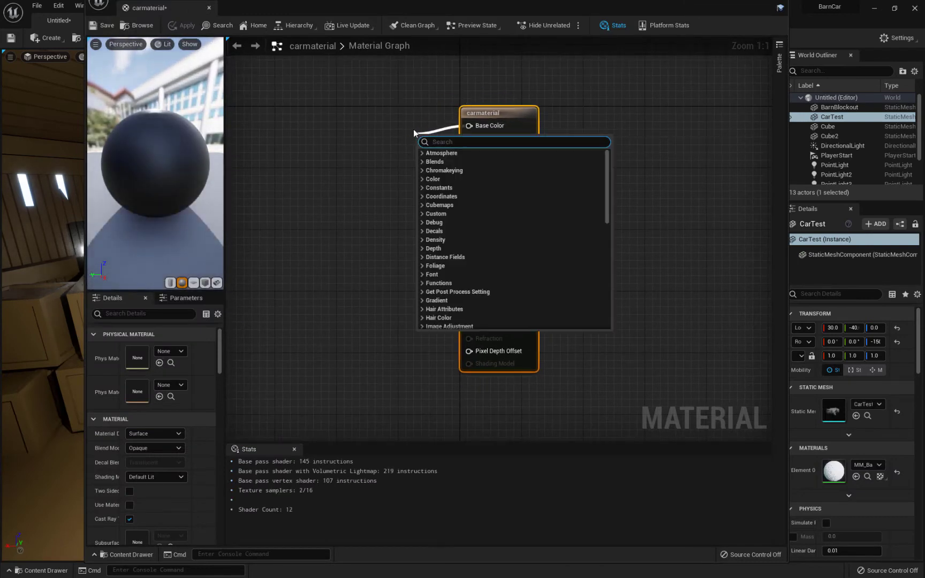
{"action": "type", "text": "texture"}
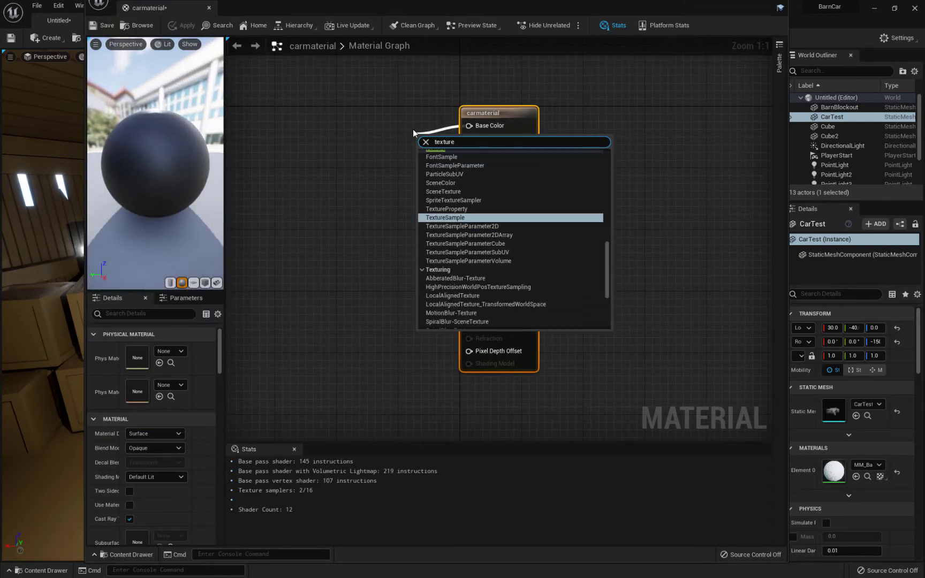
{"action": "left_click", "coordinate": [467, 217]}
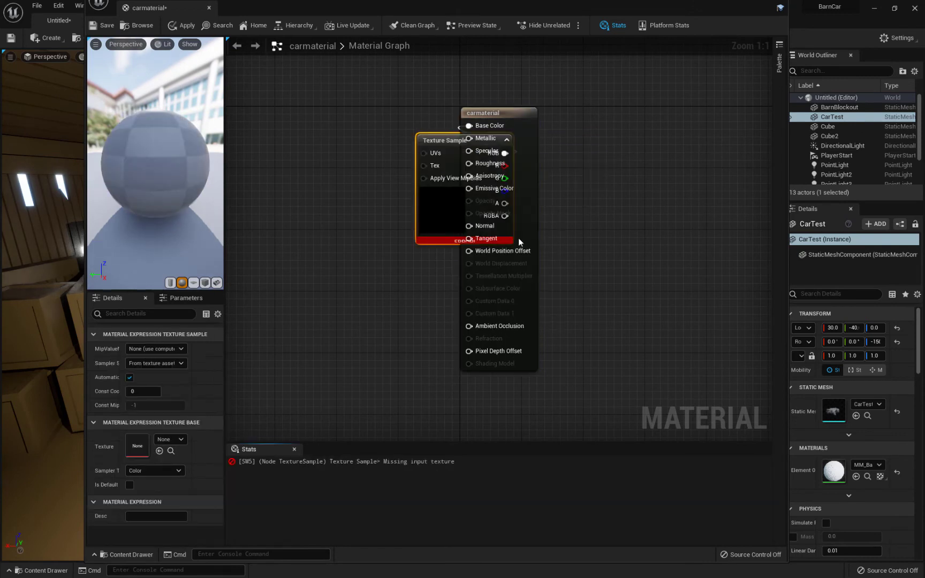
{"action": "left_click_drag", "start_coordinate": [462, 138], "coordinate": [382, 111]}
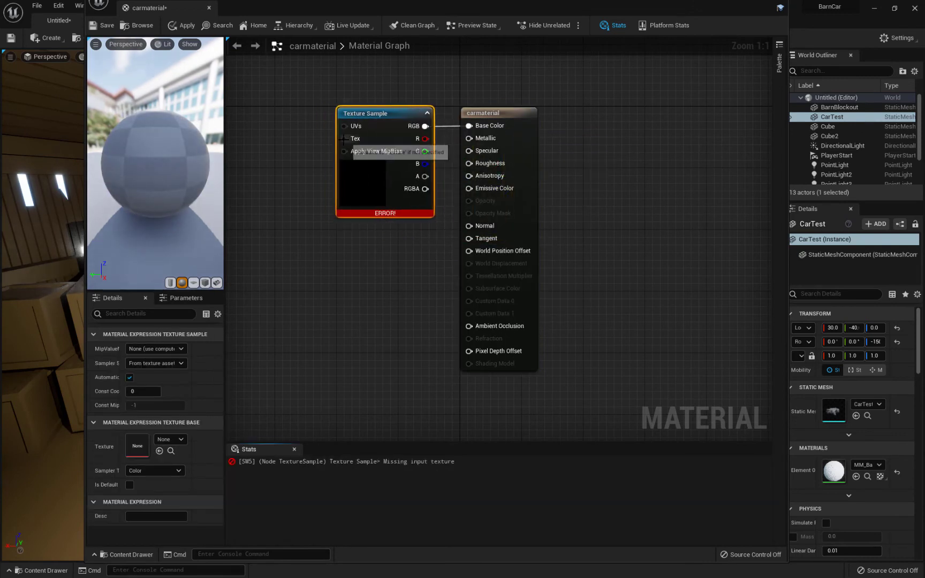
Add a TextureObject node feeding the Texture Sample's Tex input and place it clear of the sample node
{"action": "left_click_drag", "start_coordinate": [344, 138], "coordinate": [323, 134]}
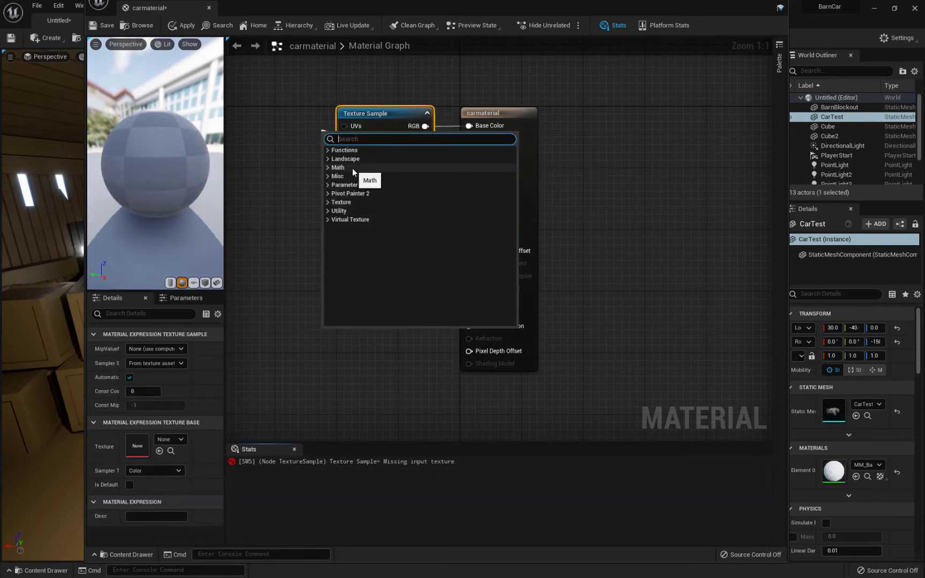
{"action": "type", "text": "textur"}
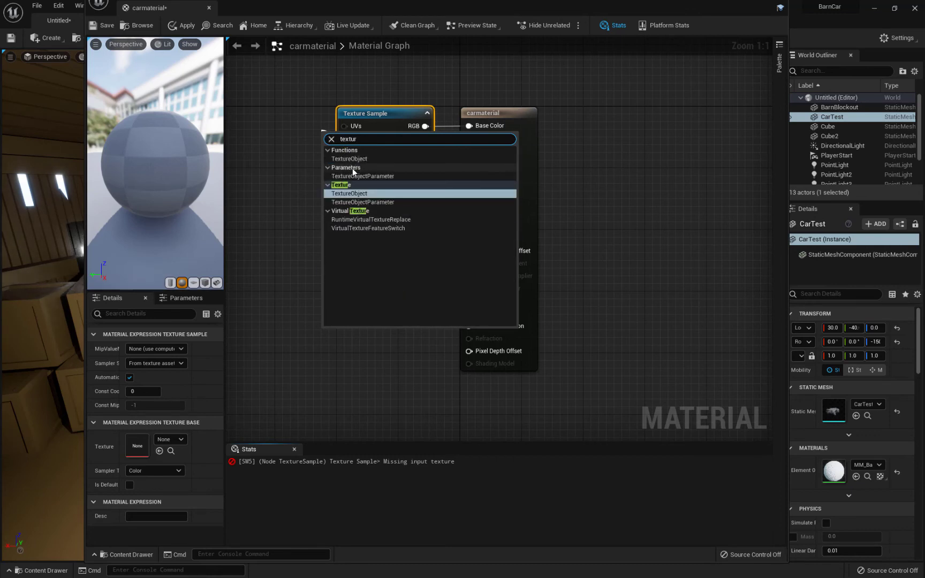
{"action": "left_click", "coordinate": [371, 194]}
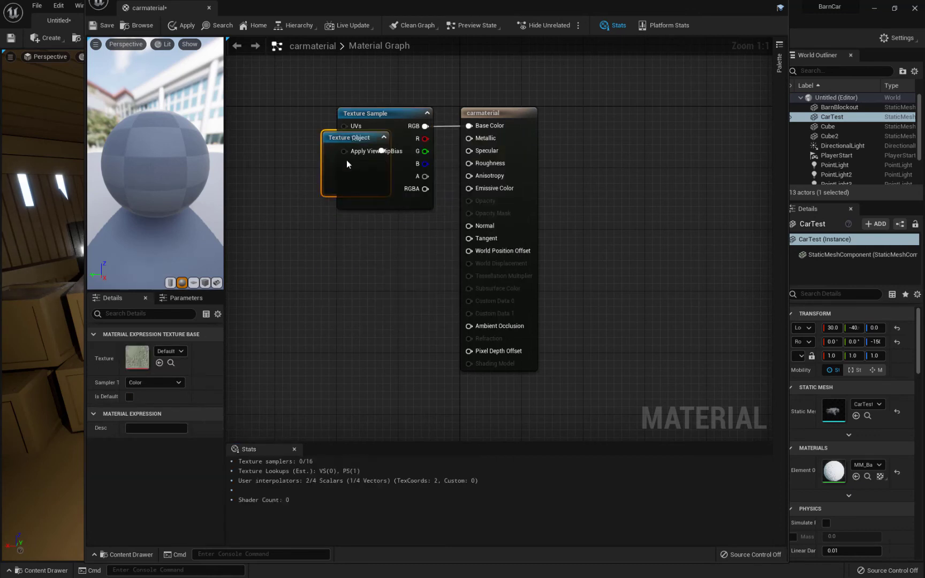
{"action": "left_click_drag", "start_coordinate": [348, 140], "coordinate": [287, 116]}
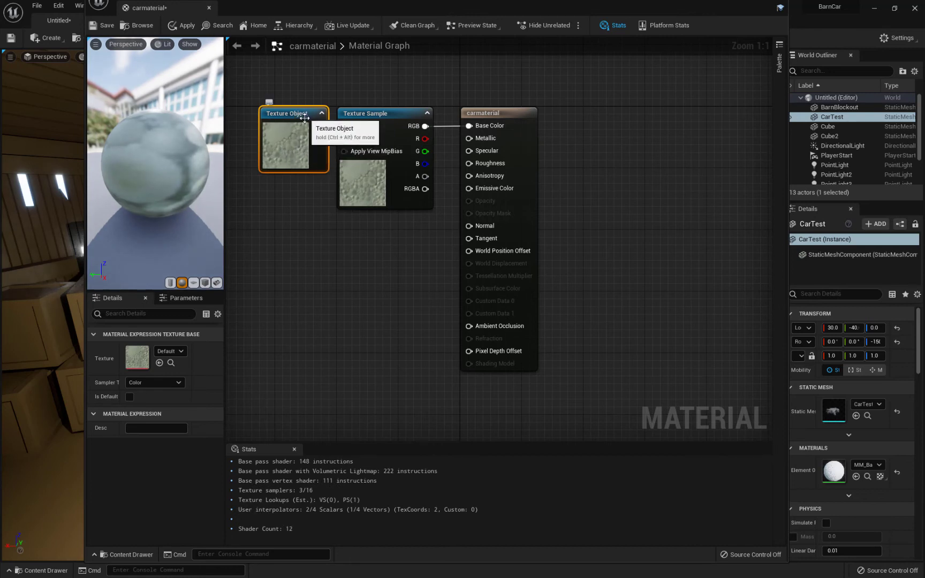
{"action": "left_click_drag", "start_coordinate": [293, 115], "coordinate": [279, 148]}
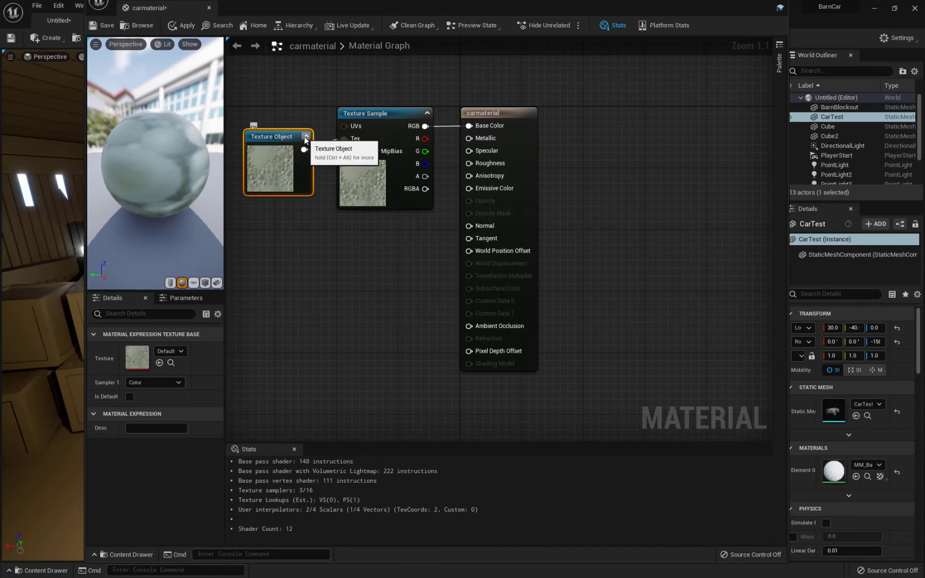
{"action": "left_click", "coordinate": [304, 137]}
{"action": "left_click", "coordinate": [304, 137]}
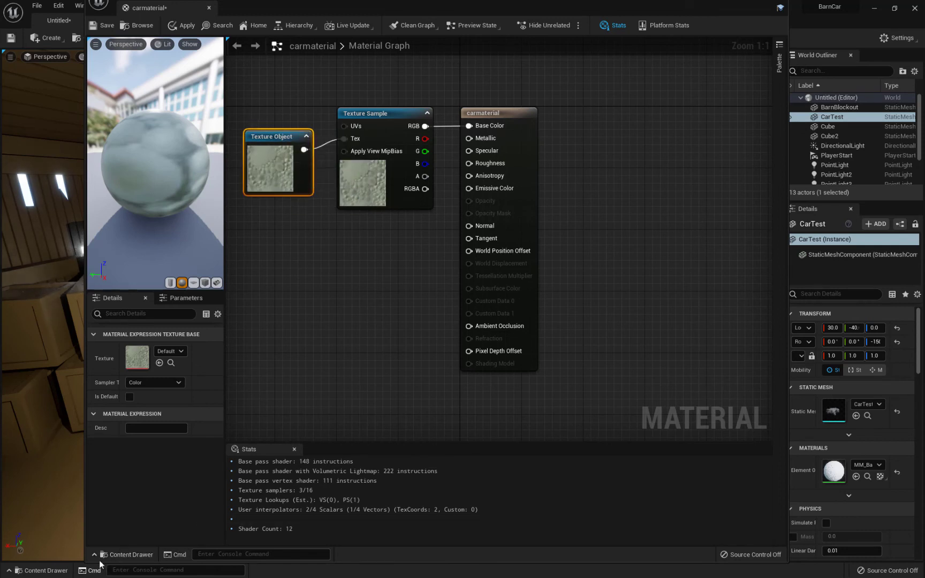
Shorten the material editor window and bring the File Explorer window into view over the level editor
{"action": "left_click", "coordinate": [45, 571]}
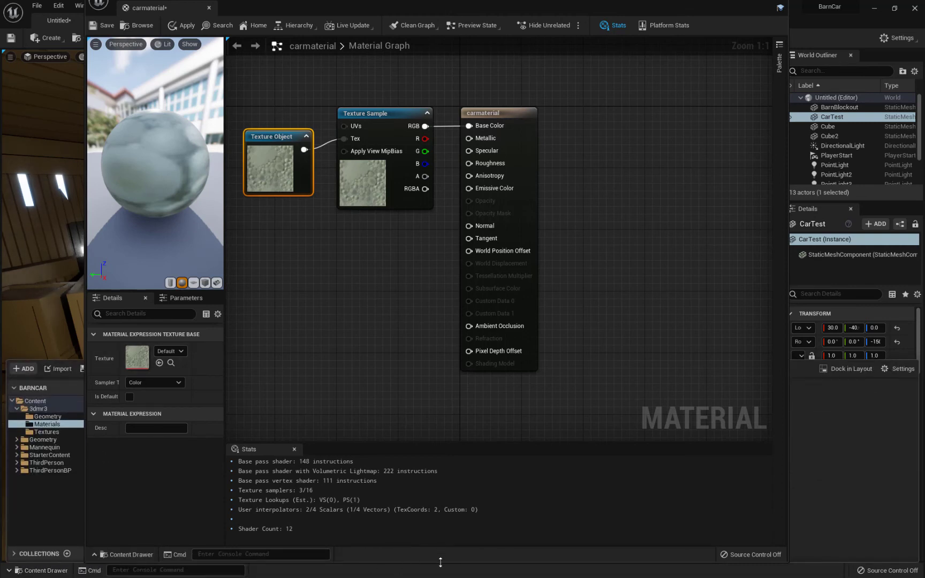
{"action": "left_click_drag", "start_coordinate": [440, 562], "coordinate": [436, 338]}
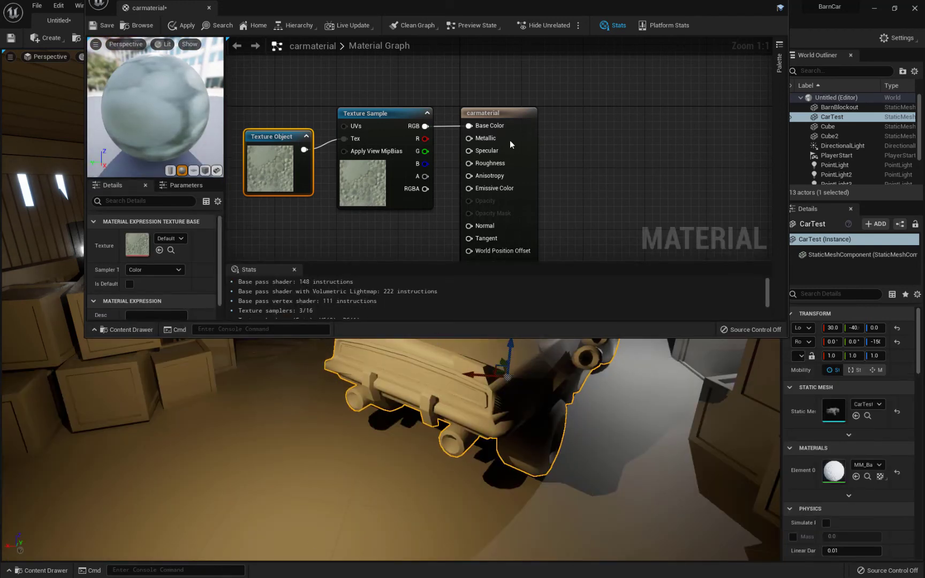
{"action": "left_click_drag", "start_coordinate": [924, 268], "coordinate": [560, 50]}
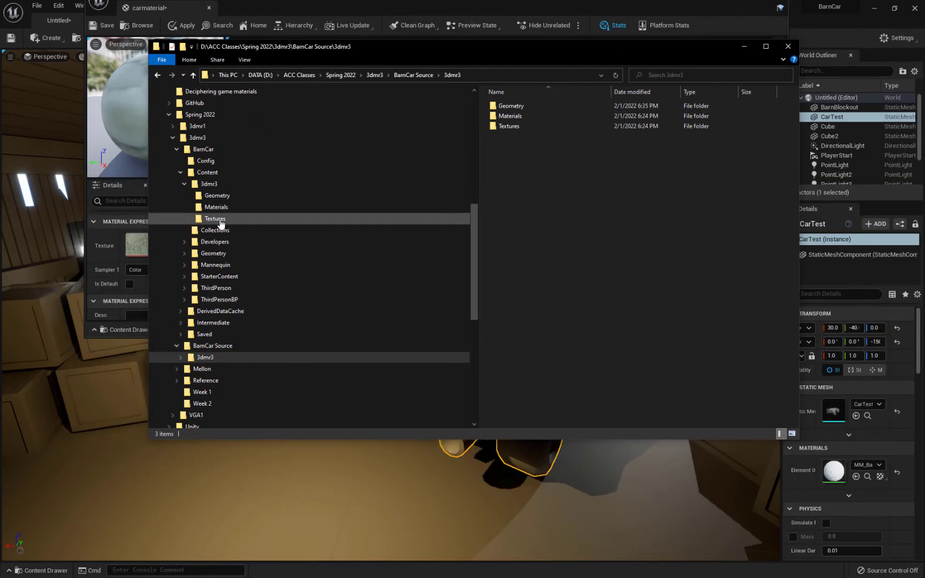
Locate the Mellon\textures source folder and select TestCar_Normal.tga, TestCar_BaseColor.tga and TestCar_OcclusionRoughnessMetallic.tga for copying
{"action": "left_click", "coordinate": [210, 184]}
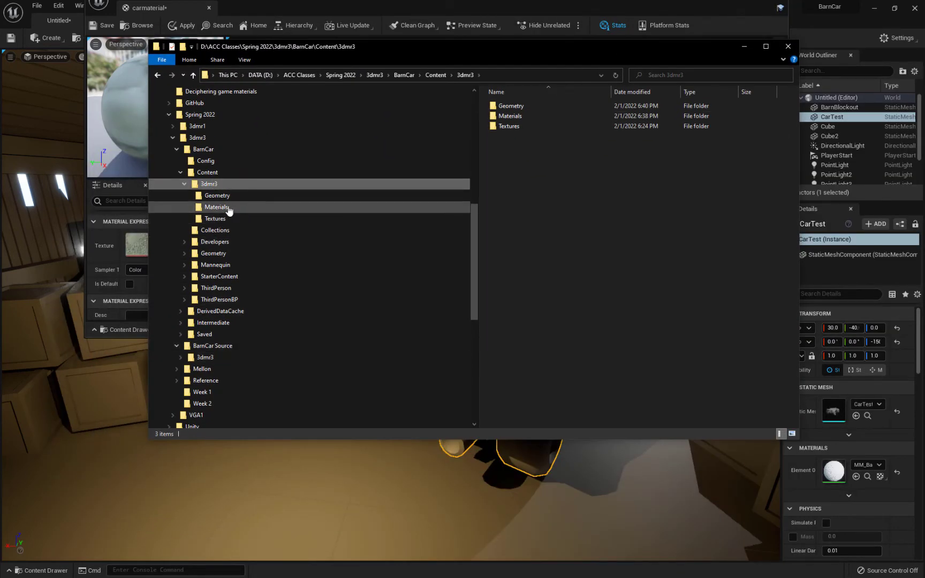
{"action": "left_click", "coordinate": [198, 137]}
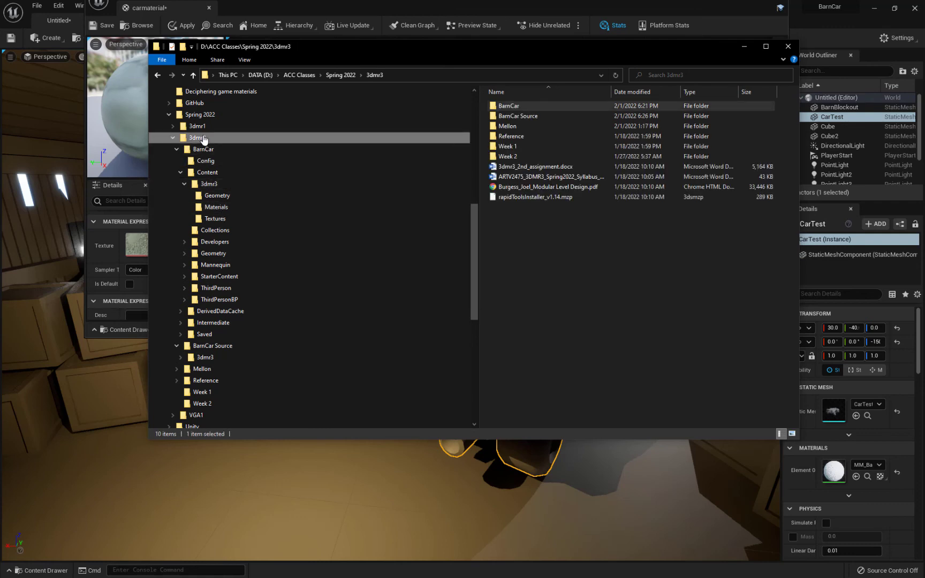
{"action": "double_click", "coordinate": [507, 126]}
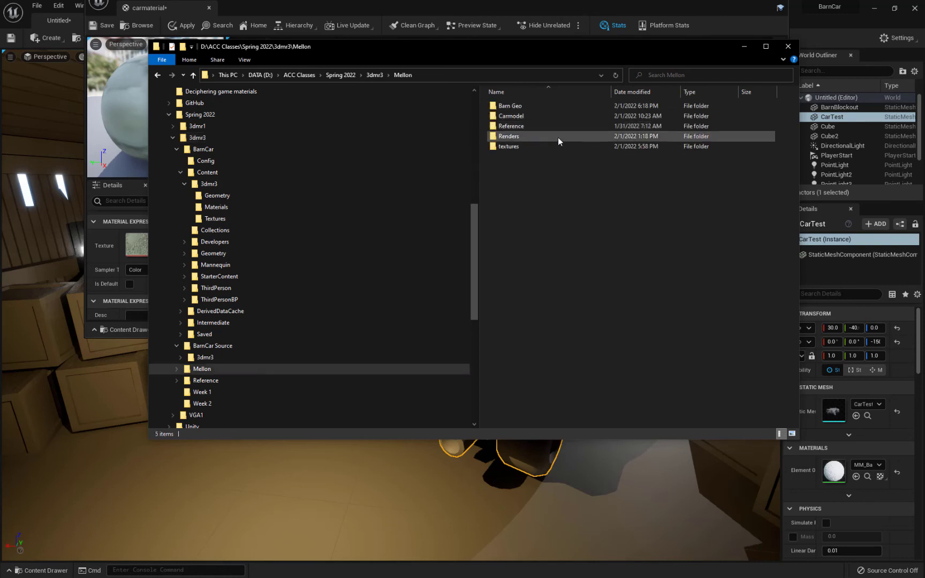
{"action": "double_click", "coordinate": [511, 147]}
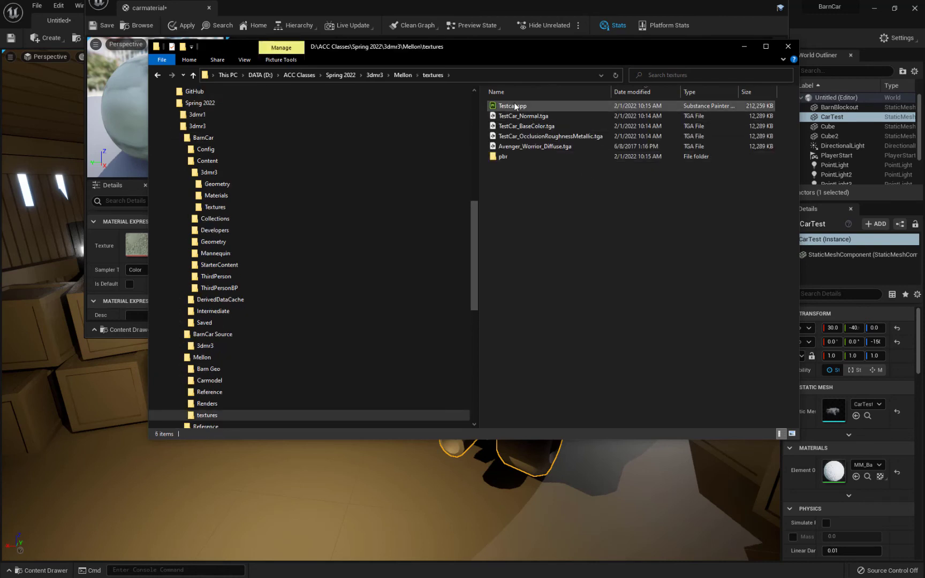
{"action": "left_click", "coordinate": [509, 136]}
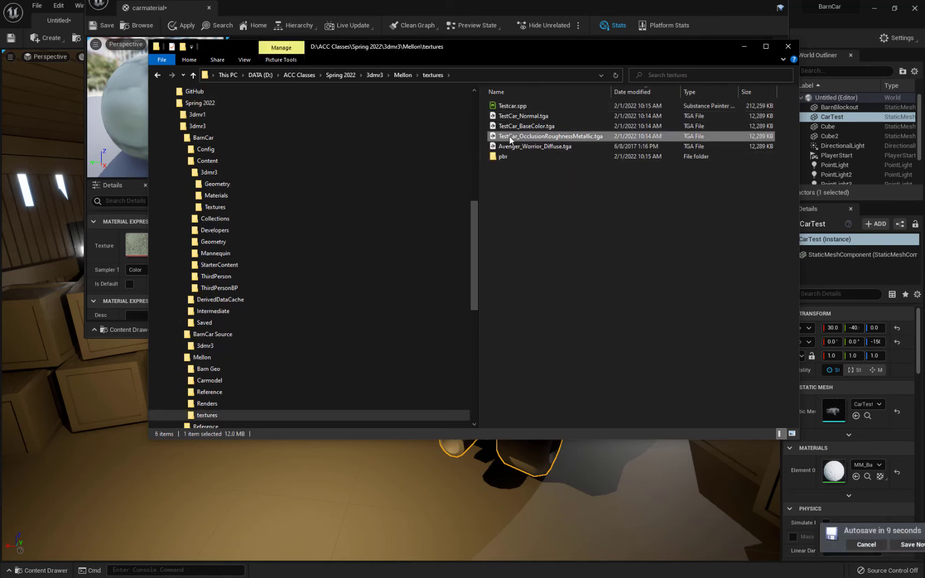
{"action": "left_click", "coordinate": [521, 116], "text": "shift"}
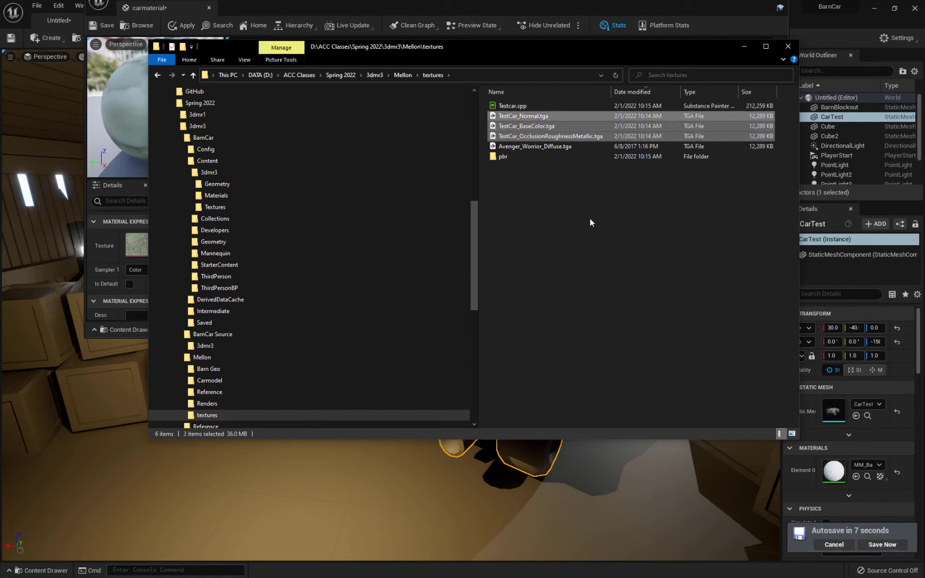
Paste the three TestCar texture files into BarnCar Source\3dmr3\Textures and minimize the File Explorer window
{"action": "scroll", "coordinate": [243, 386], "scroll_direction": "down", "scroll_amount": 2}
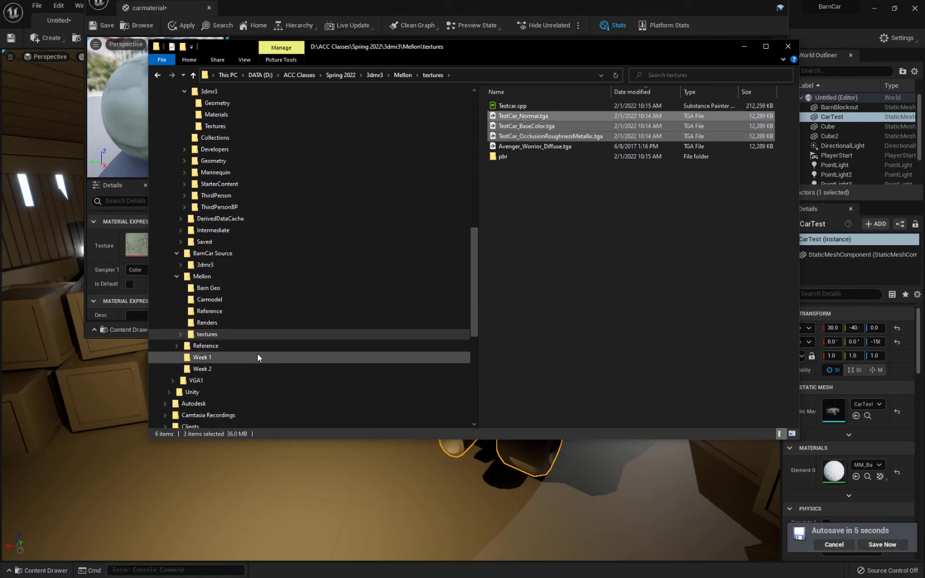
{"action": "scroll", "coordinate": [234, 361], "scroll_direction": "down", "scroll_amount": 2}
{"action": "scroll", "coordinate": [261, 237], "scroll_direction": "up", "scroll_amount": 2}
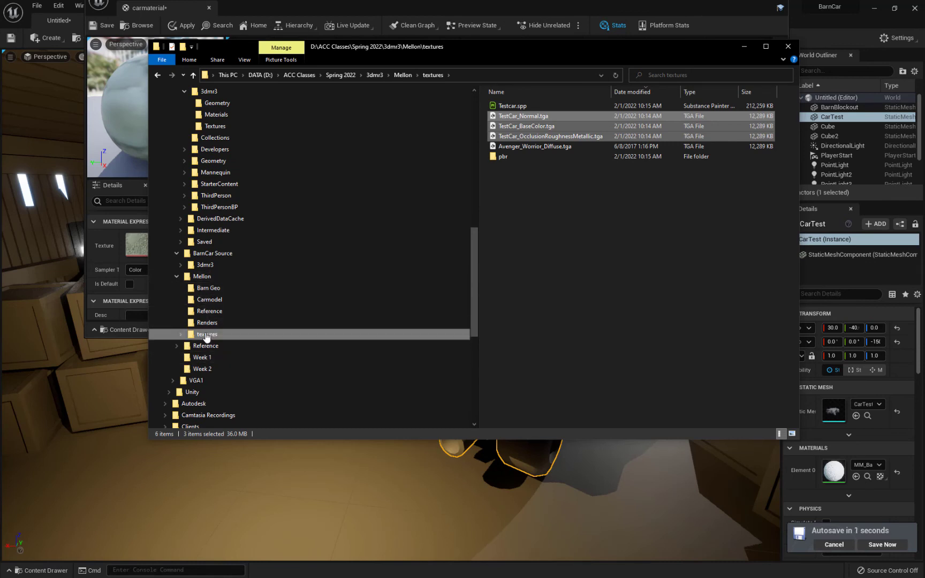
{"action": "left_click", "coordinate": [176, 277]}
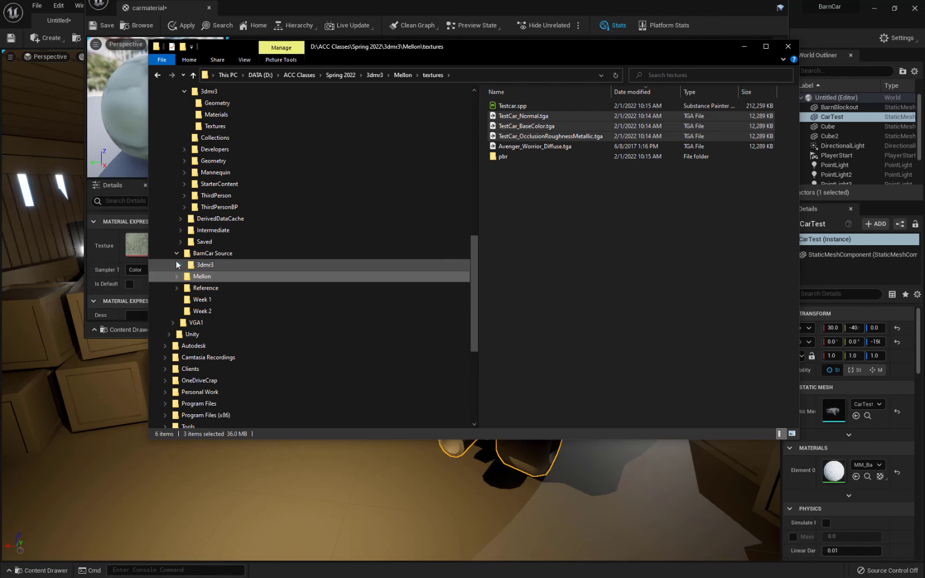
{"action": "left_click", "coordinate": [178, 265]}
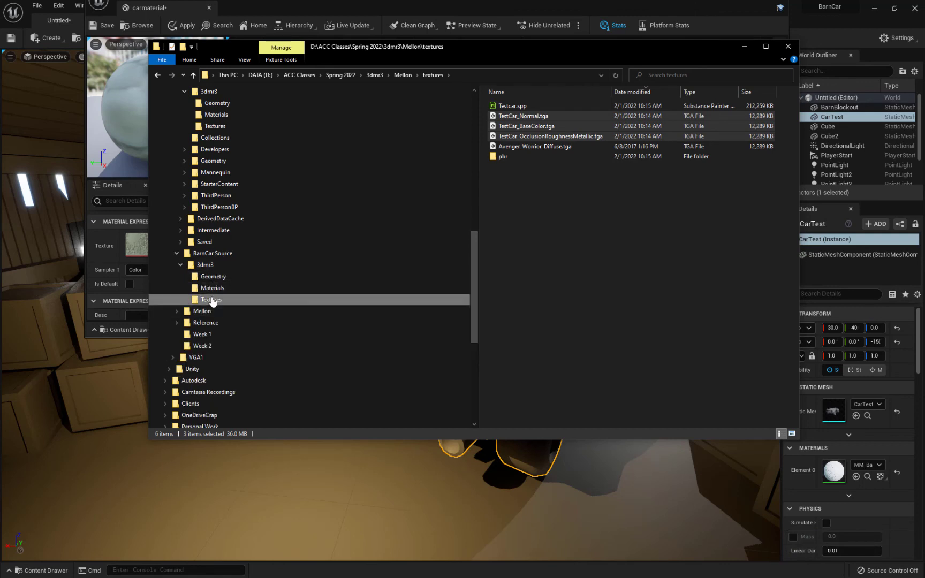
{"action": "left_click", "coordinate": [212, 299]}
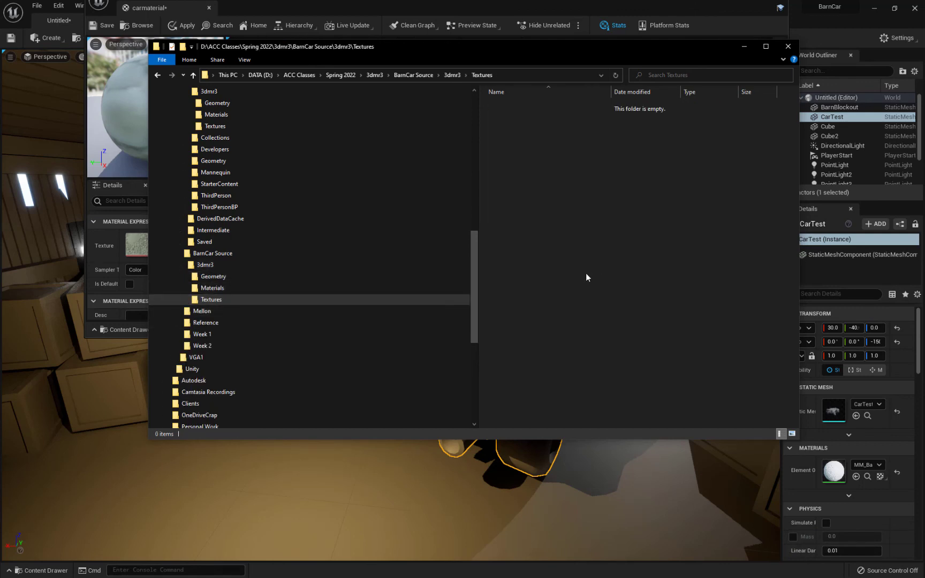
{"action": "key", "text": "ctrl+v"}
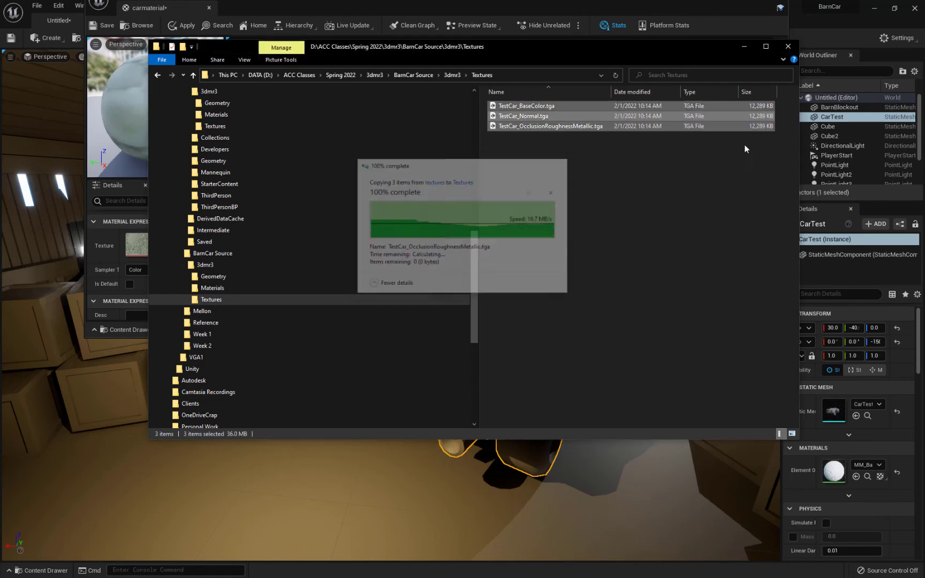
{"action": "left_click", "coordinate": [744, 46]}
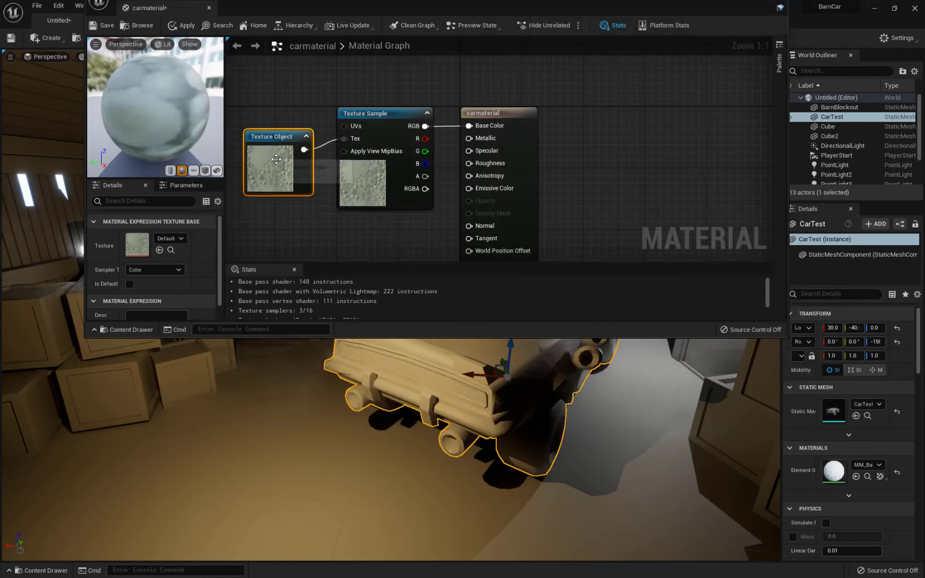
Import the three TestCar .tga files from BarnCar Source\3dmr3\Textures into the project's 3dmr3/Textures folder
{"action": "left_click", "coordinate": [16, 571]}
{"action": "left_click", "coordinate": [46, 432]}
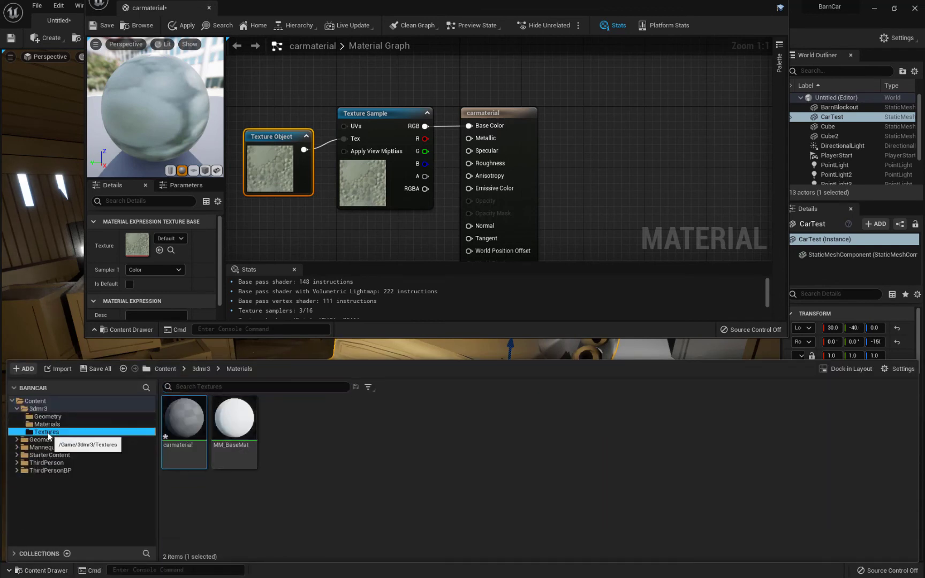
{"action": "right_click", "coordinate": [349, 433]}
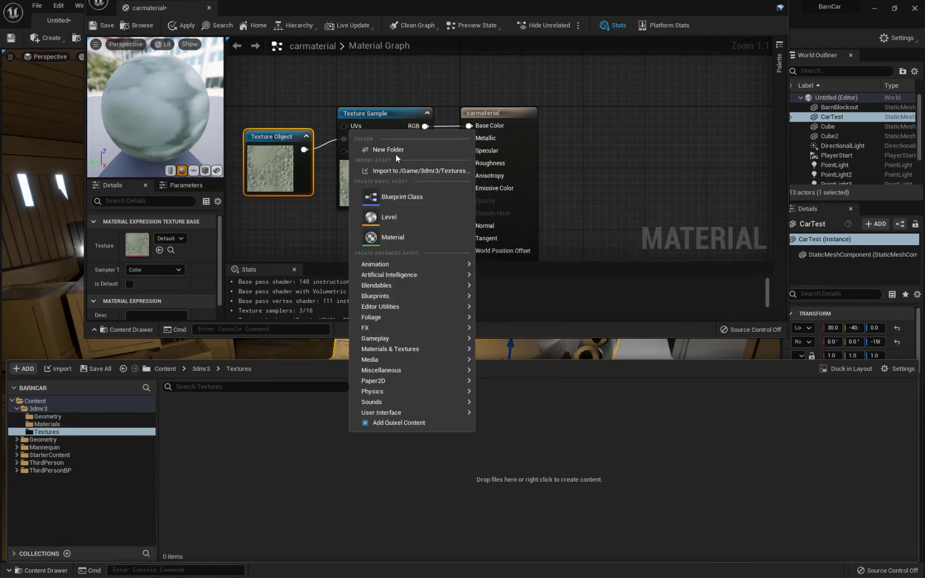
{"action": "left_click", "coordinate": [393, 171]}
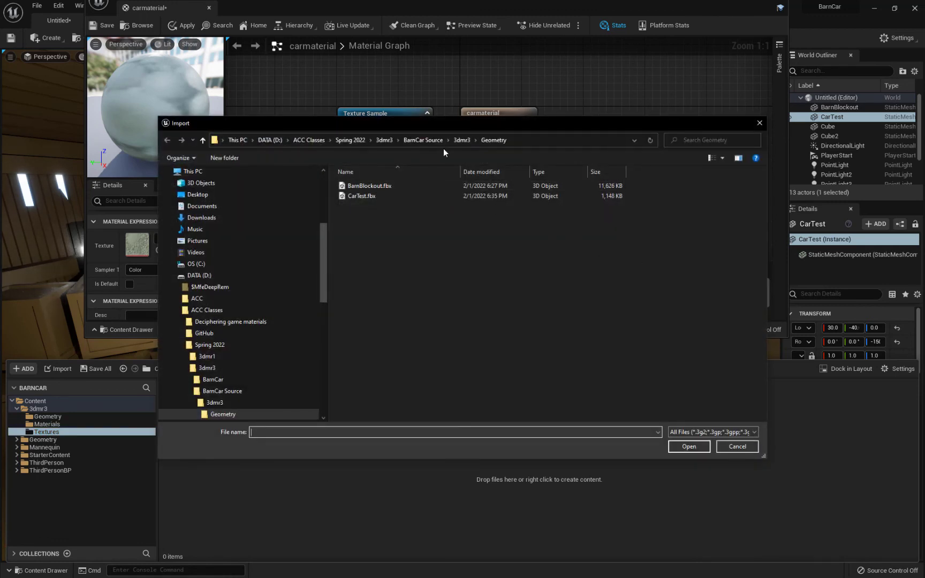
{"action": "right_click", "coordinate": [477, 263]}
{"action": "left_click", "coordinate": [385, 141]}
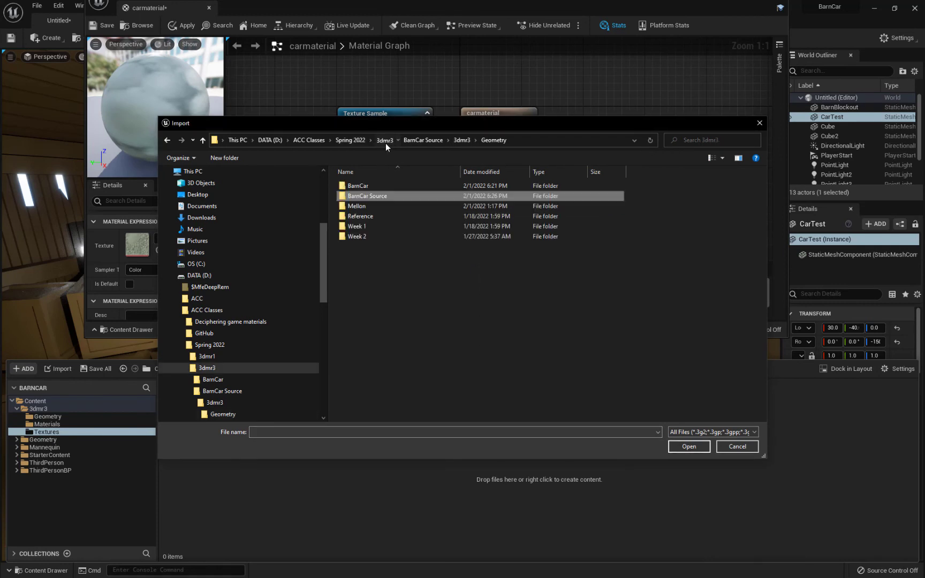
{"action": "double_click", "coordinate": [368, 196]}
{"action": "double_click", "coordinate": [360, 188]}
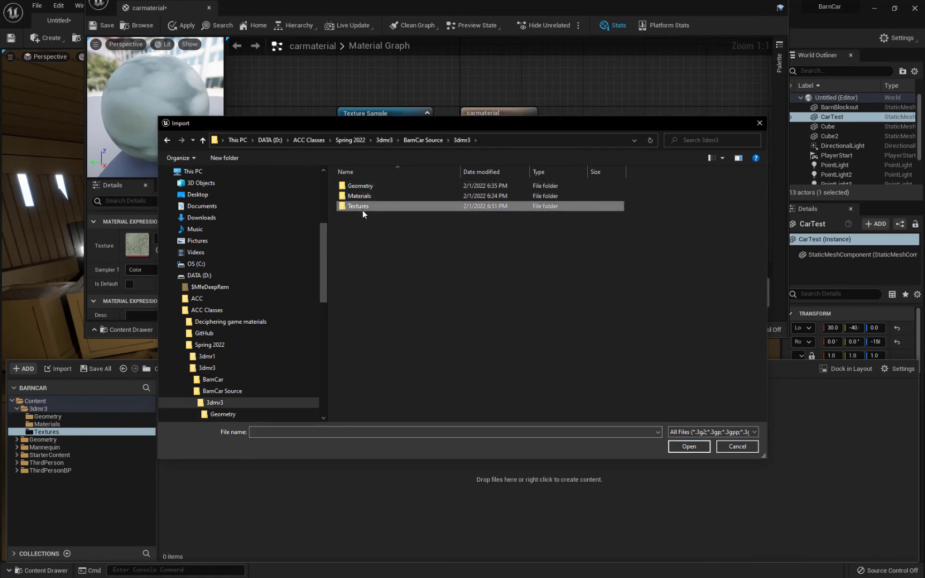
{"action": "double_click", "coordinate": [362, 208]}
{"action": "left_click", "coordinate": [384, 185]}
{"action": "left_click", "coordinate": [390, 208], "text": "shift"}
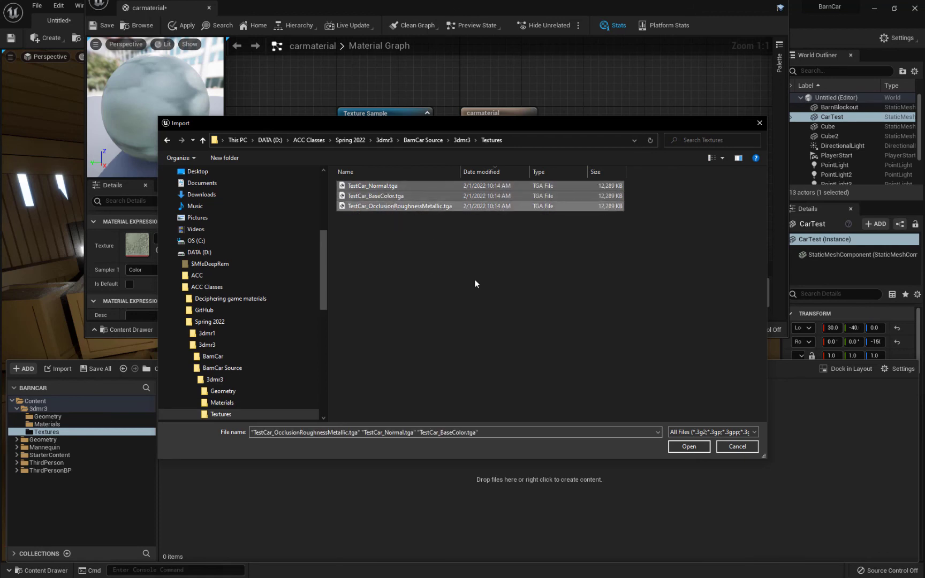
{"action": "left_click", "coordinate": [691, 446]}
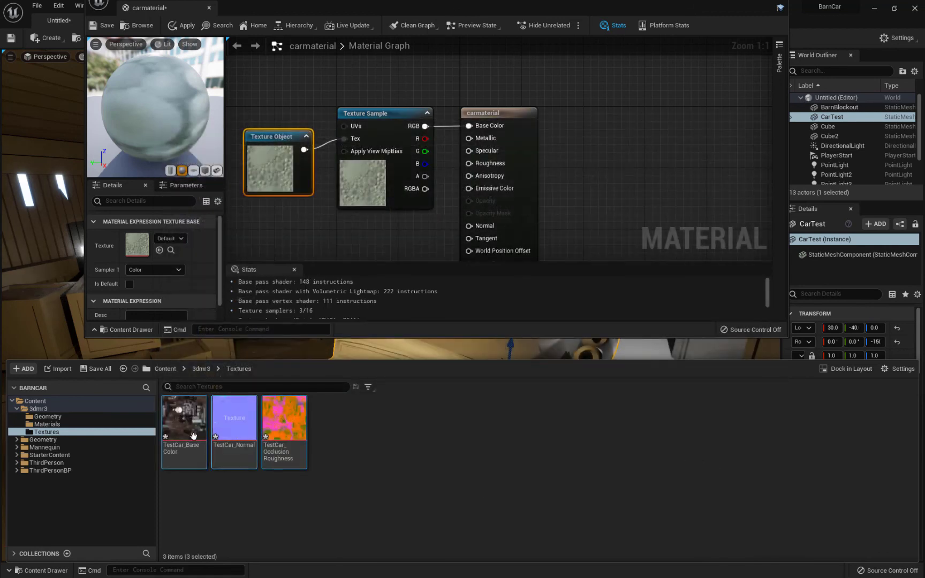
Replace the Texture Object node with a new TextureObject using TestCar_BaseColor, feeding the Texture Sample's Tex input, and save and put away the material
{"action": "left_click_drag", "start_coordinate": [185, 427], "coordinate": [277, 175]}
{"action": "left_click", "coordinate": [278, 149]}
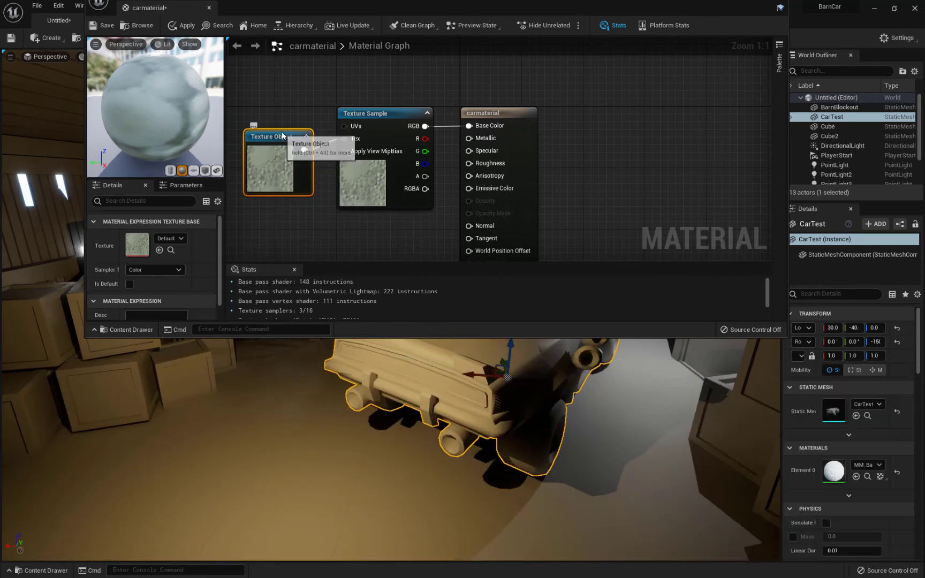
{"action": "left_click_drag", "start_coordinate": [286, 136], "coordinate": [287, 130]}
{"action": "key", "text": "Delete"}
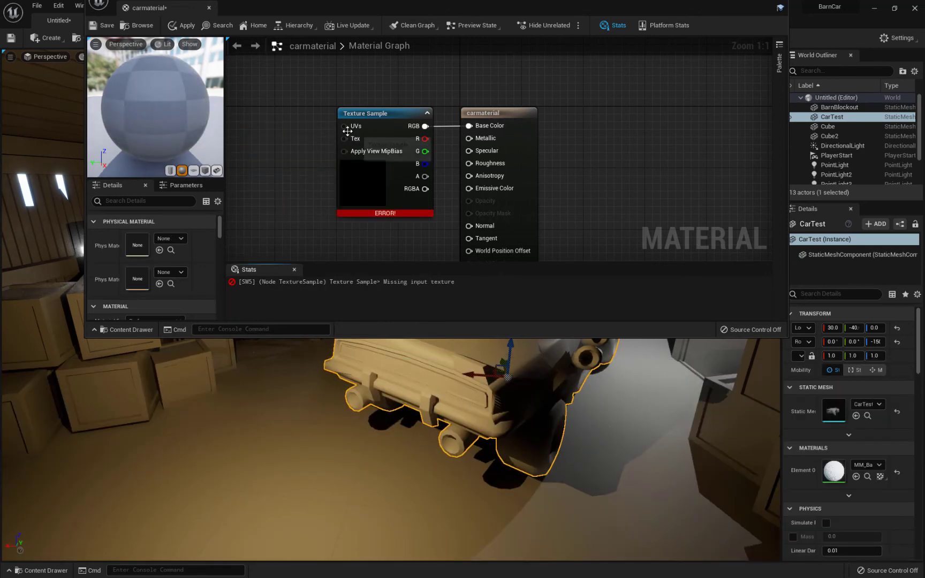
{"action": "left_click_drag", "start_coordinate": [346, 139], "coordinate": [325, 134]}
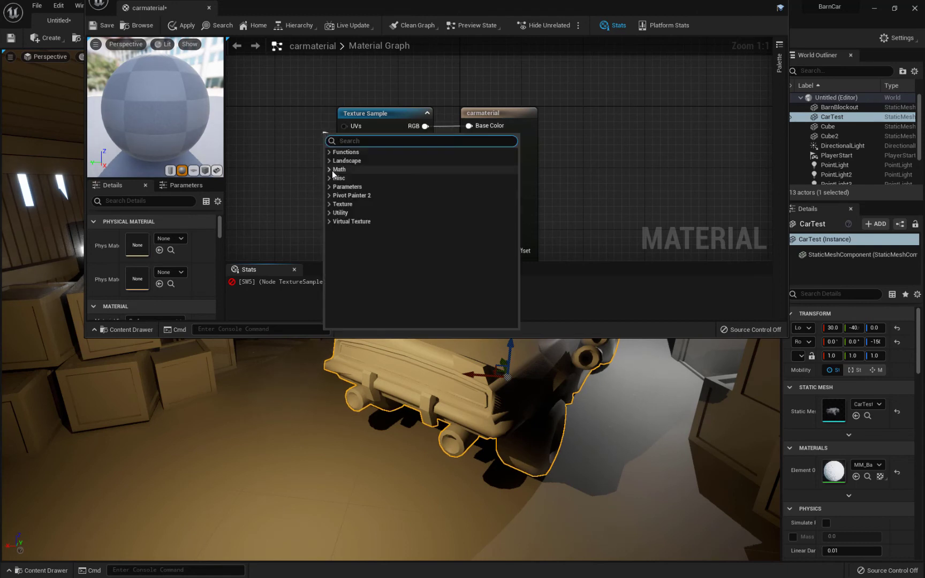
{"action": "type", "text": "texture"}
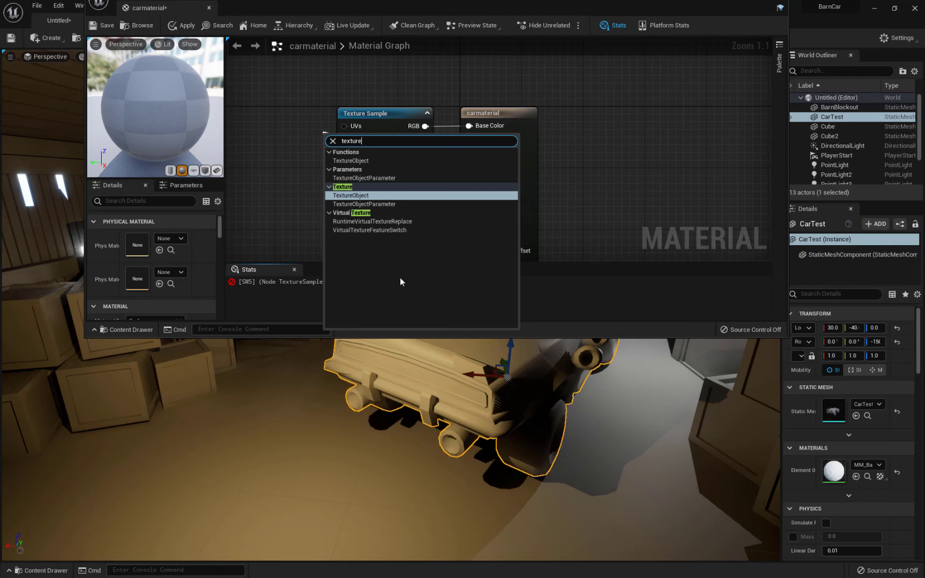
{"action": "left_click", "coordinate": [353, 195]}
{"action": "left_click_drag", "start_coordinate": [364, 142], "coordinate": [285, 124]}
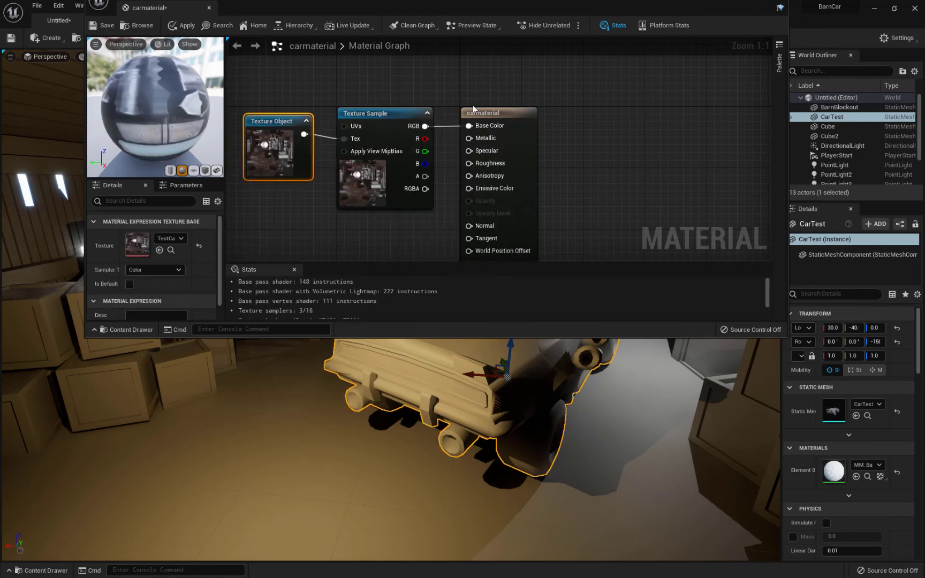
{"action": "left_click", "coordinate": [102, 25]}
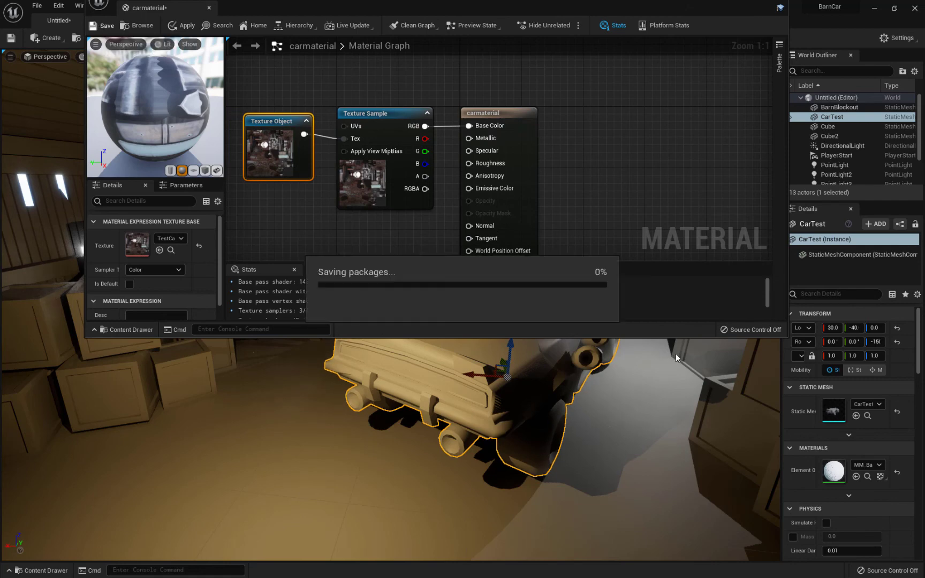
{"action": "left_click", "coordinate": [780, 8]}
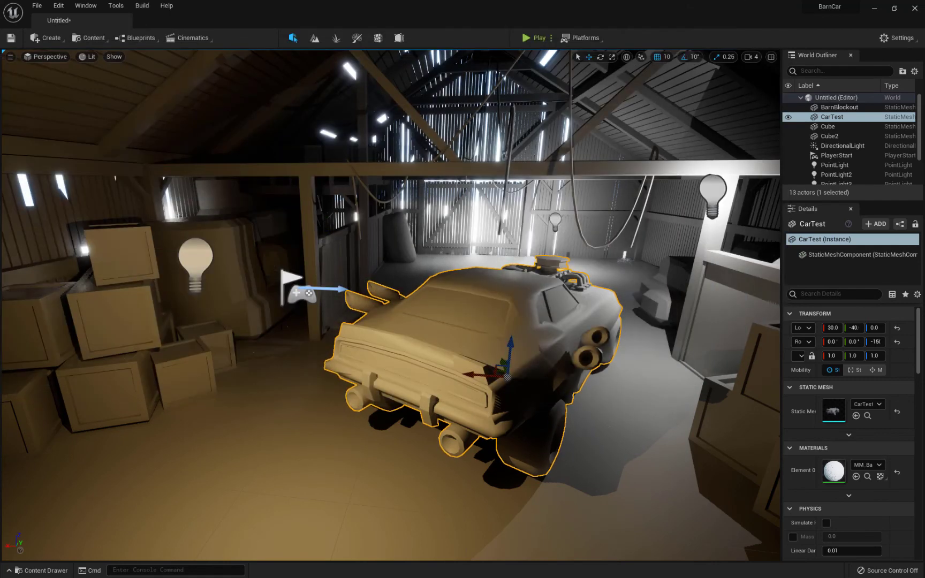
Apply carmaterial from the 3dmr3/Materials folder to the car in the barn
{"action": "left_click", "coordinate": [22, 570]}
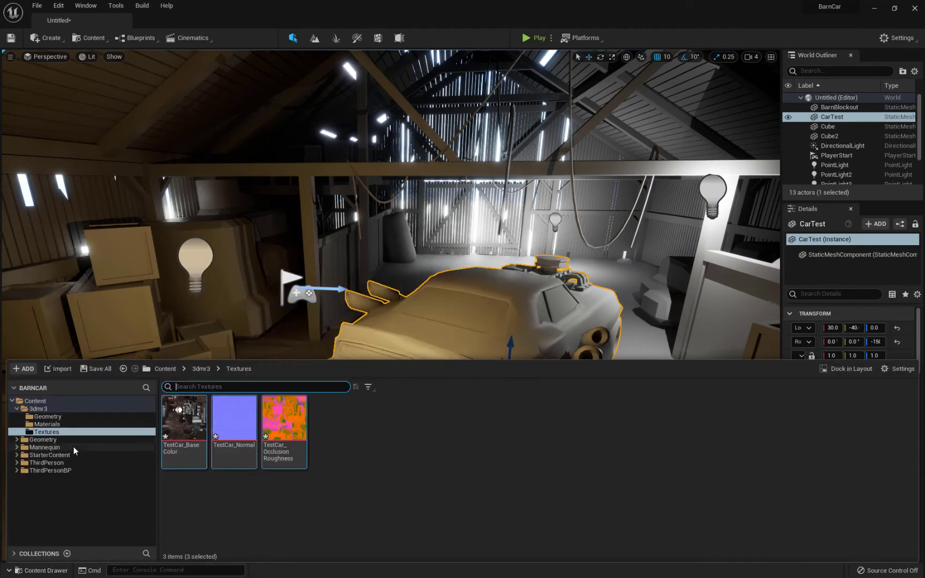
{"action": "left_click", "coordinate": [48, 417]}
{"action": "left_click", "coordinate": [48, 424]}
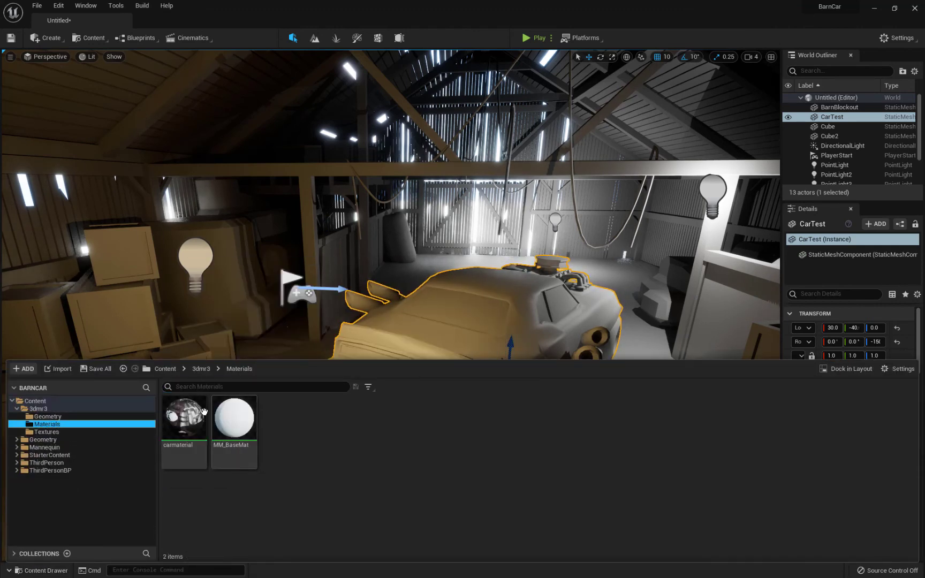
{"action": "left_click_drag", "start_coordinate": [204, 412], "coordinate": [512, 305]}
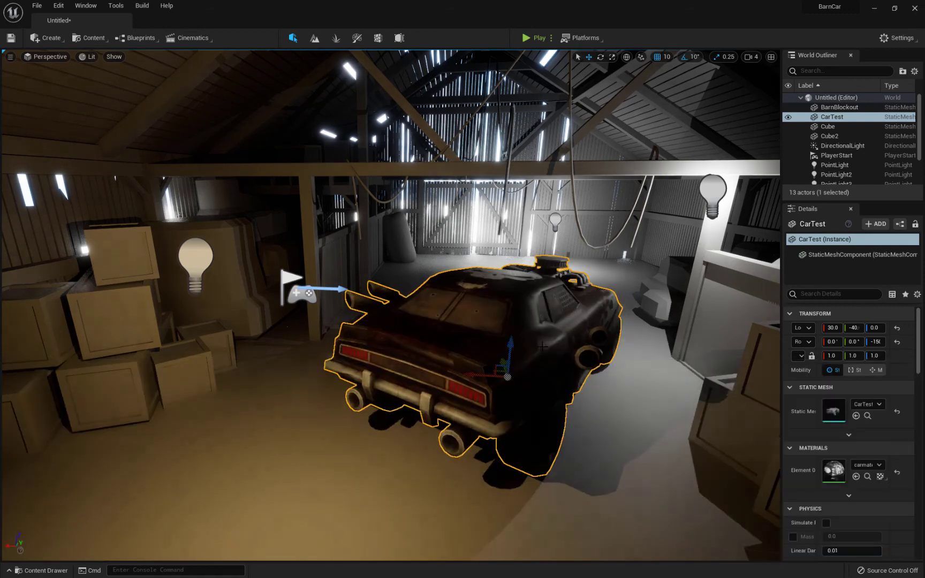
{"action": "key", "text": "f"}
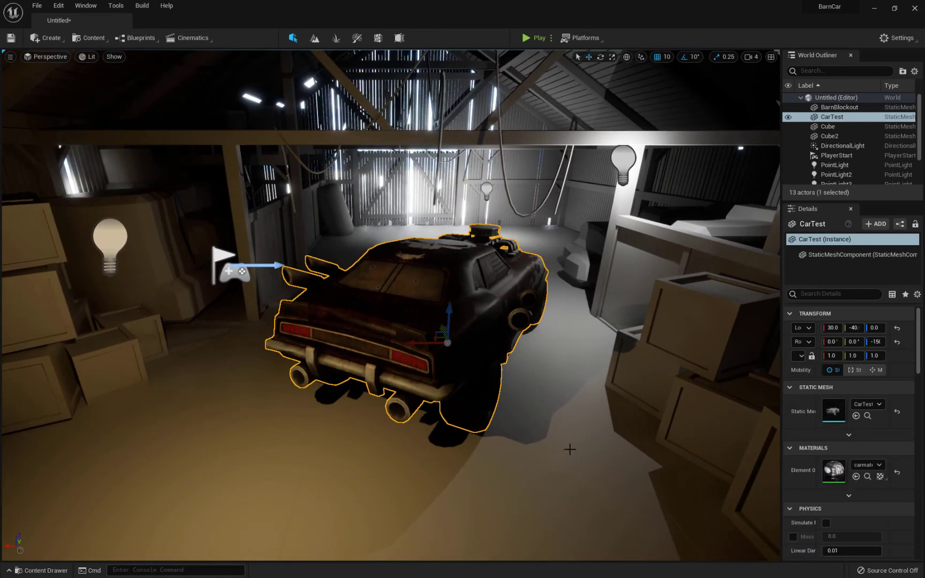
Undo the barn selection and the assignment of carmaterial to the car
{"action": "left_click", "coordinate": [537, 353]}
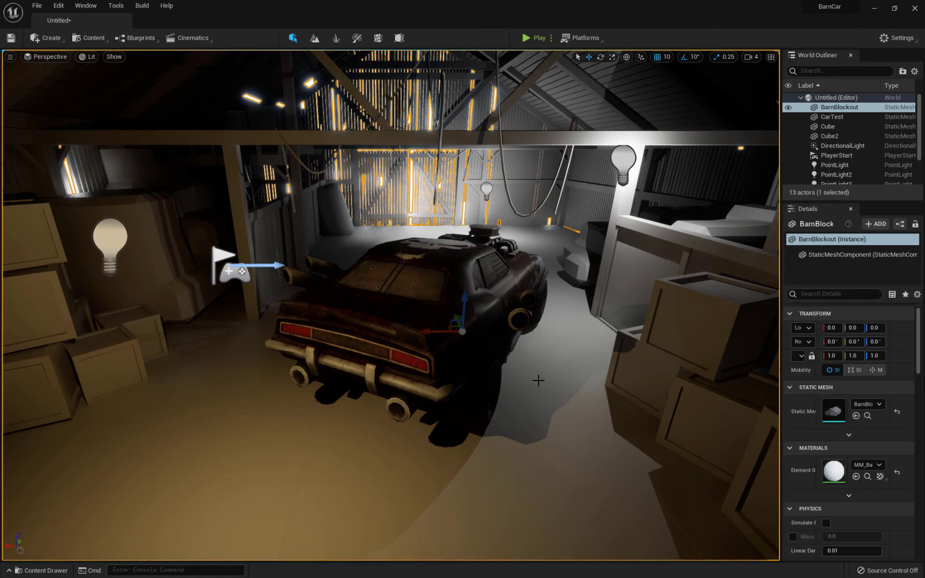
{"action": "key", "text": "ctrl+z"}
{"action": "key", "text": "ctrl+z"}
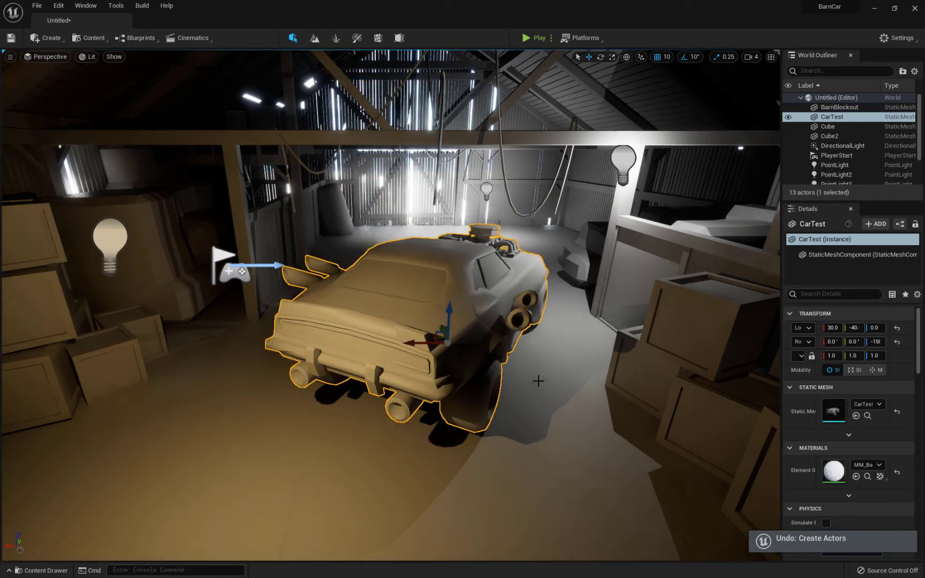
Duplicate the point light on the post beyond the car and place the copy near the far end of the roof, at a height of about 540
{"action": "right_click_drag", "start_coordinate": [391, 305], "coordinate": [461, 281]}
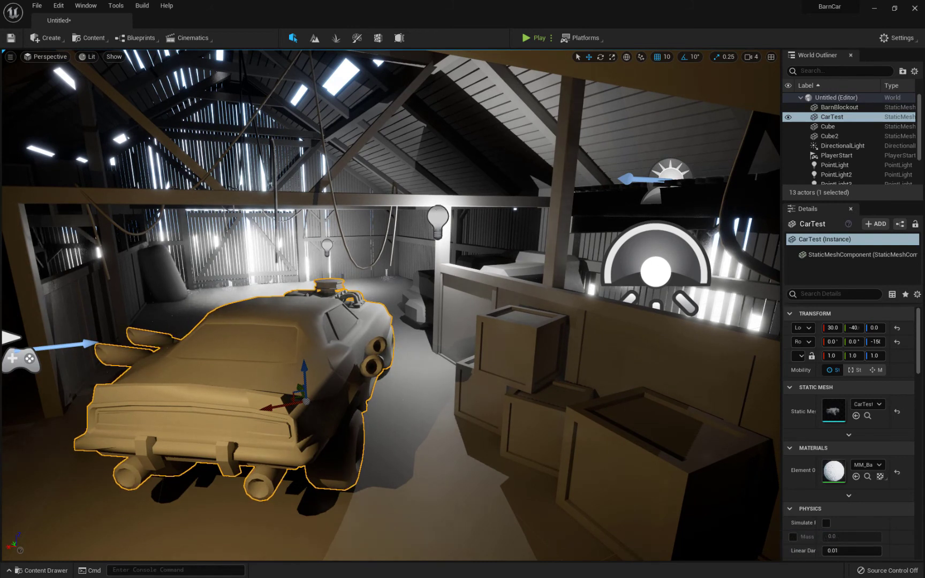
{"action": "left_click", "coordinate": [443, 202]}
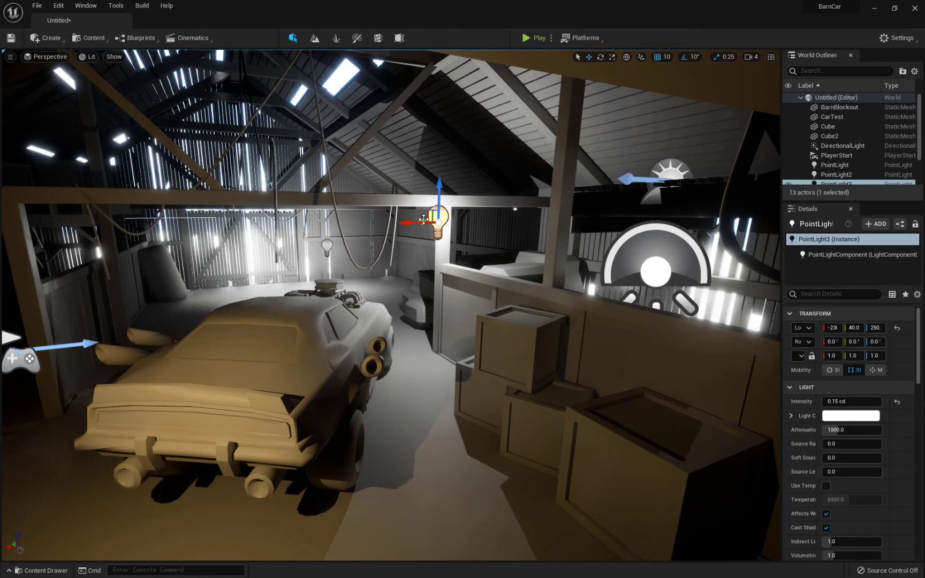
{"action": "left_click_drag", "start_coordinate": [420, 224], "coordinate": [284, 114], "text": "alt"}
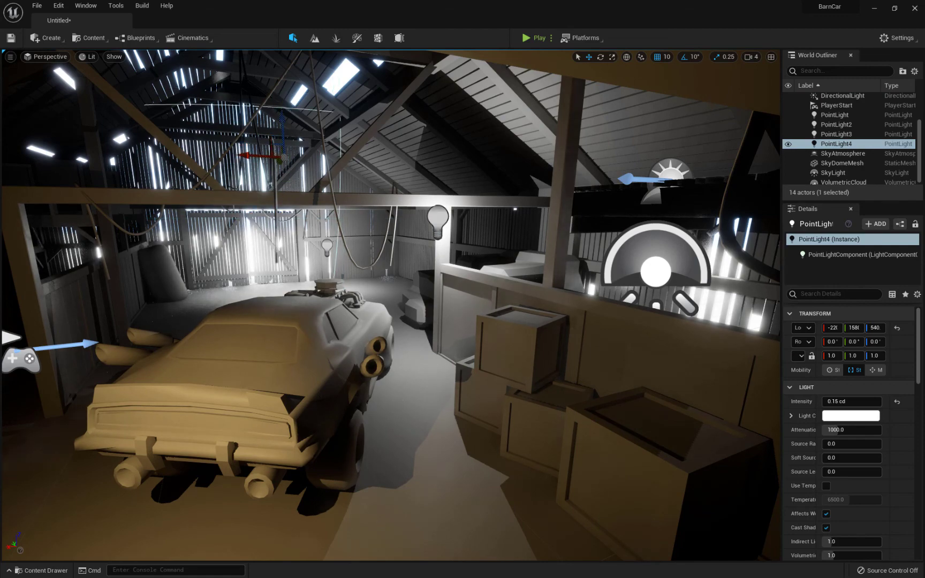
Frame the duplicated point light and examine its placement against the barn roof from outside, as well as the lighting around the car inside
{"action": "key", "text": "f"}
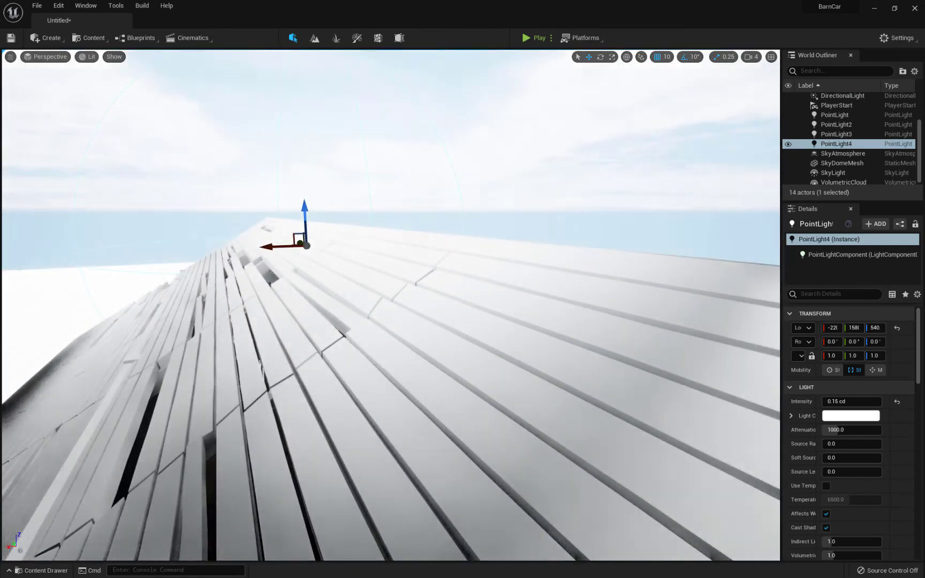
{"action": "key", "text": "e"}
{"action": "key", "text": "q"}
{"action": "key", "text": "e"}
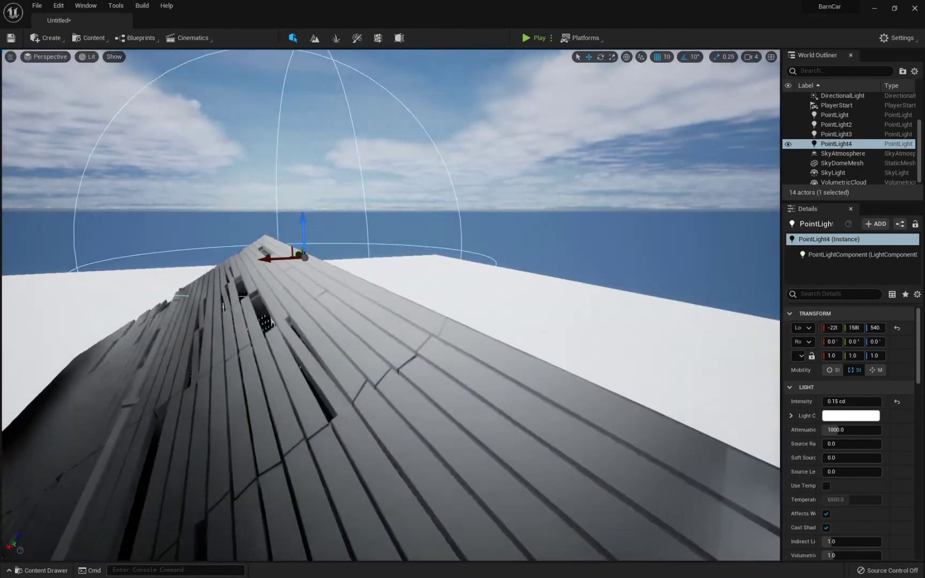
{"action": "key", "text": "q"}
{"action": "key", "text": "d"}
{"action": "key", "text": "a"}
{"action": "key", "text": "e"}
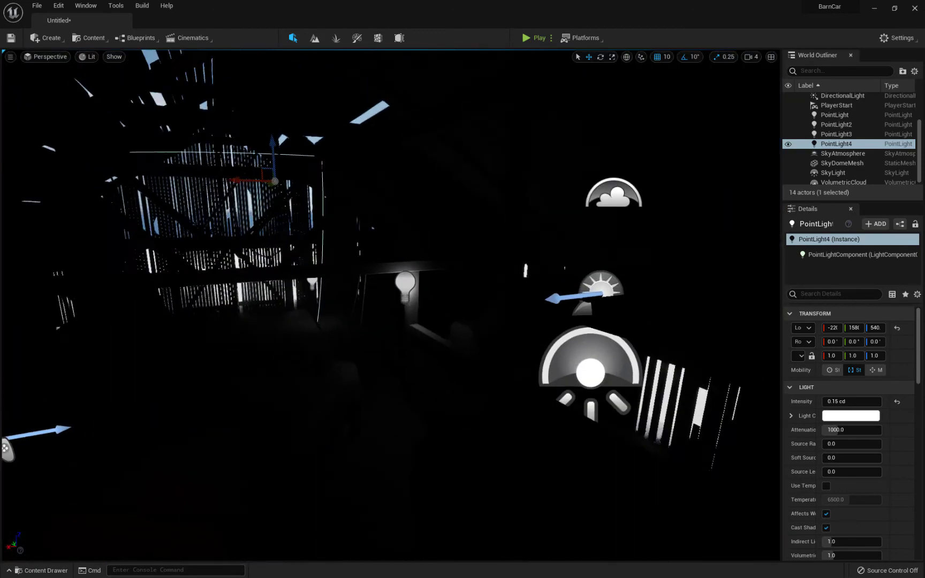
{"action": "right_click_drag", "start_coordinate": [391, 305], "coordinate": [305, 369]}
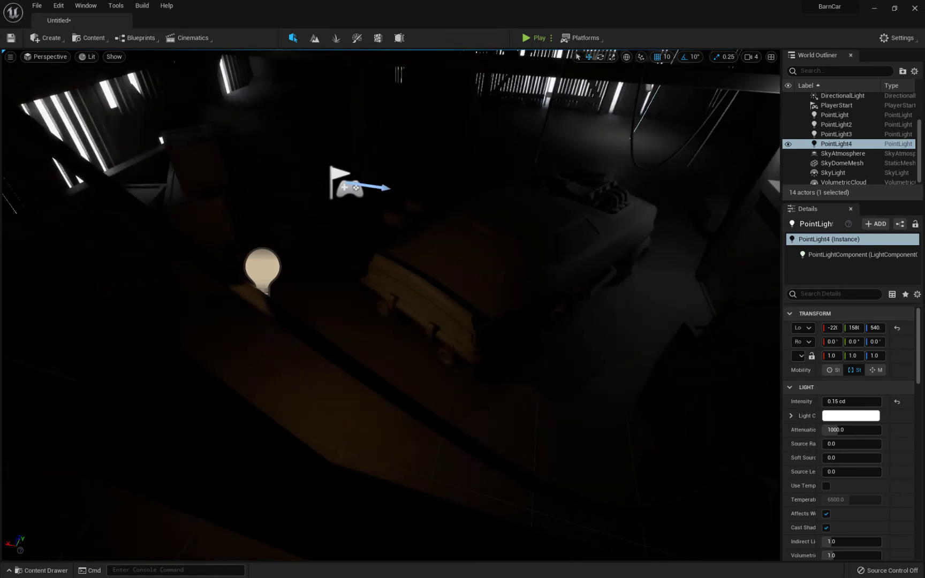
{"action": "key", "text": "w"}
{"action": "right_click_drag", "start_coordinate": [556, 295], "coordinate": [595, 226]}
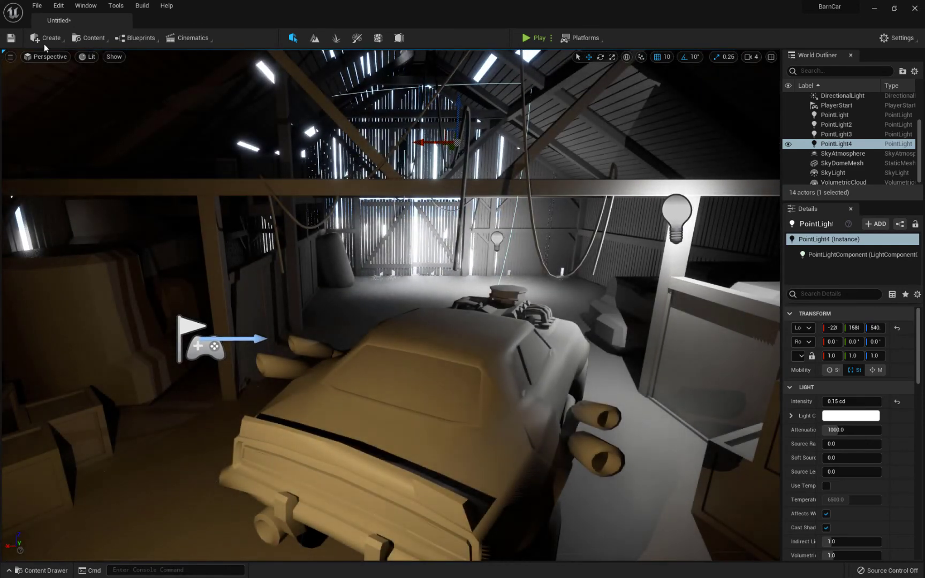
Save the current level as BarnCar in a new folder named Level inside 3dmr3
{"action": "left_click", "coordinate": [38, 7]}
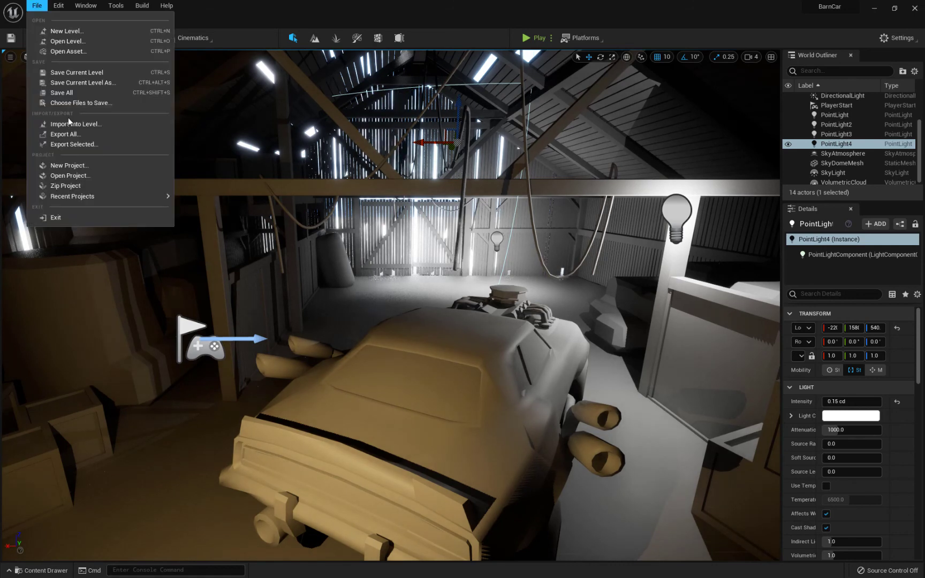
{"action": "left_click", "coordinate": [67, 72]}
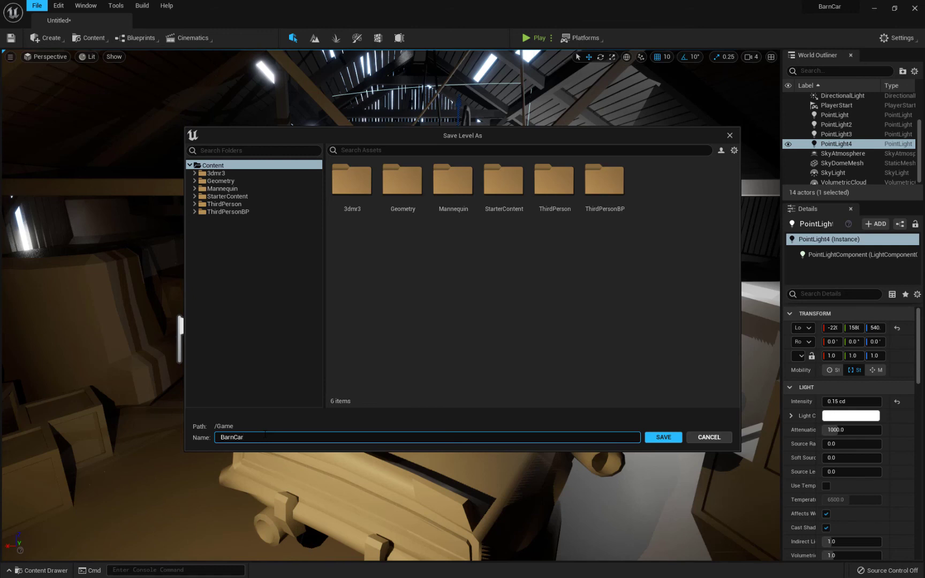
{"action": "double_click", "coordinate": [216, 173]}
{"action": "right_click", "coordinate": [493, 261]}
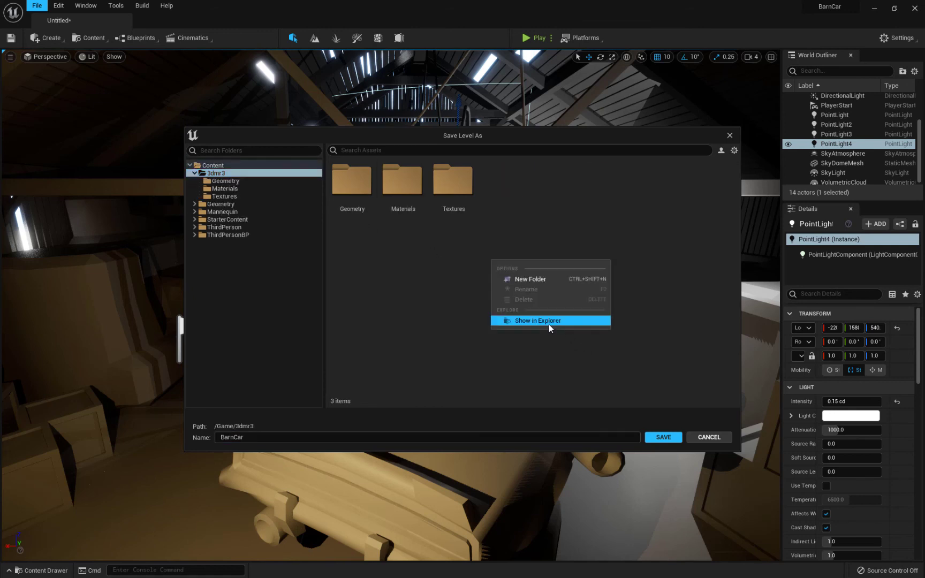
{"action": "left_click", "coordinate": [538, 279]}
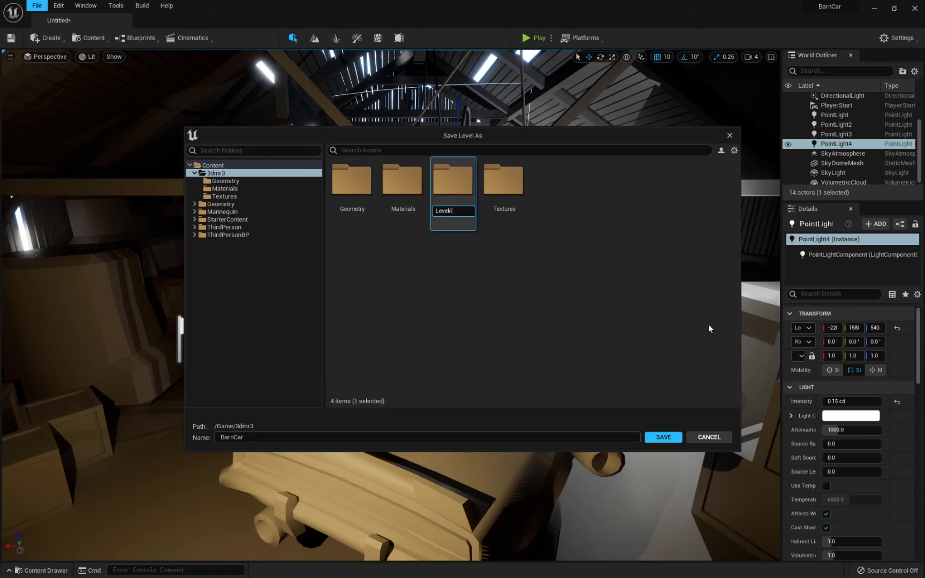
{"action": "key", "text": "Return"}
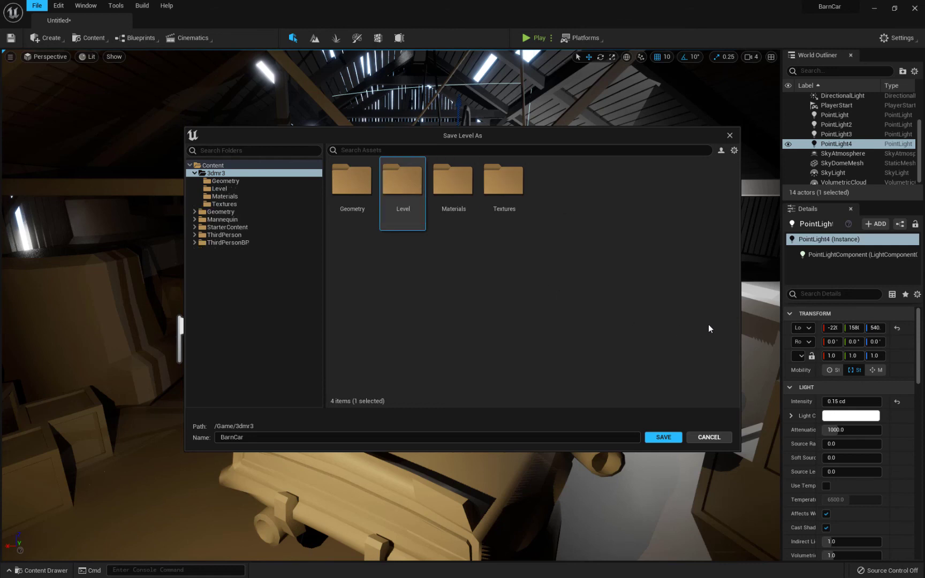
{"action": "double_click", "coordinate": [393, 174]}
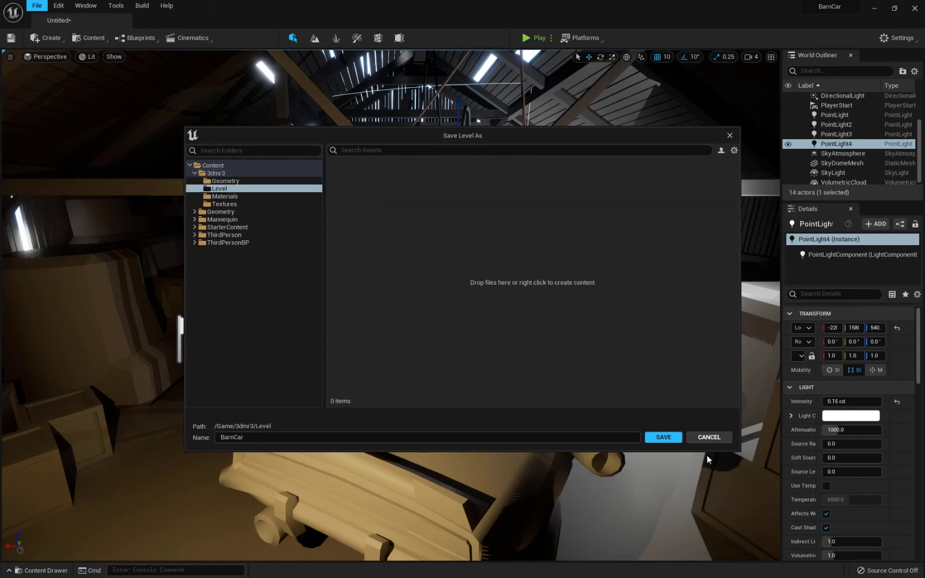
{"action": "left_click", "coordinate": [663, 437]}
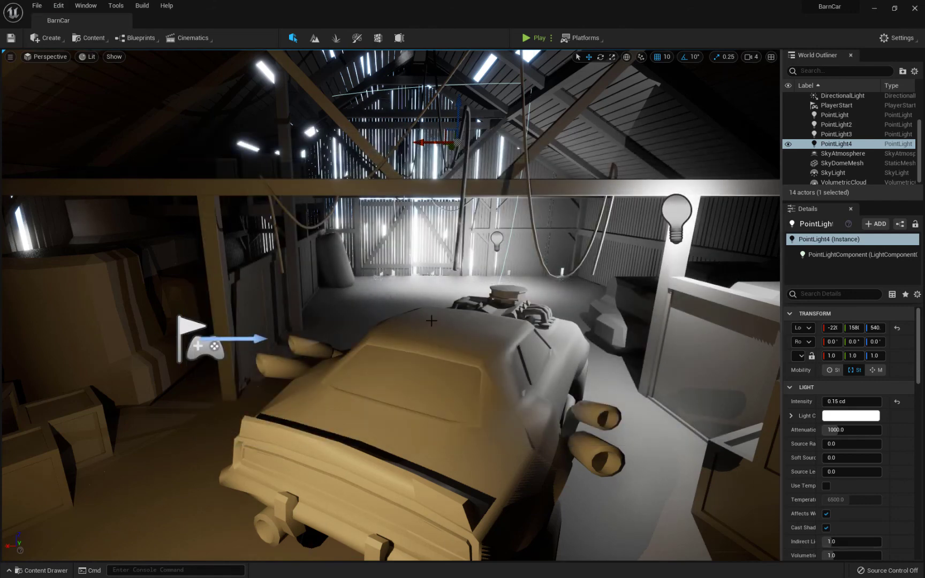
{"action": "right_click_drag", "start_coordinate": [664, 417], "coordinate": [638, 482]}
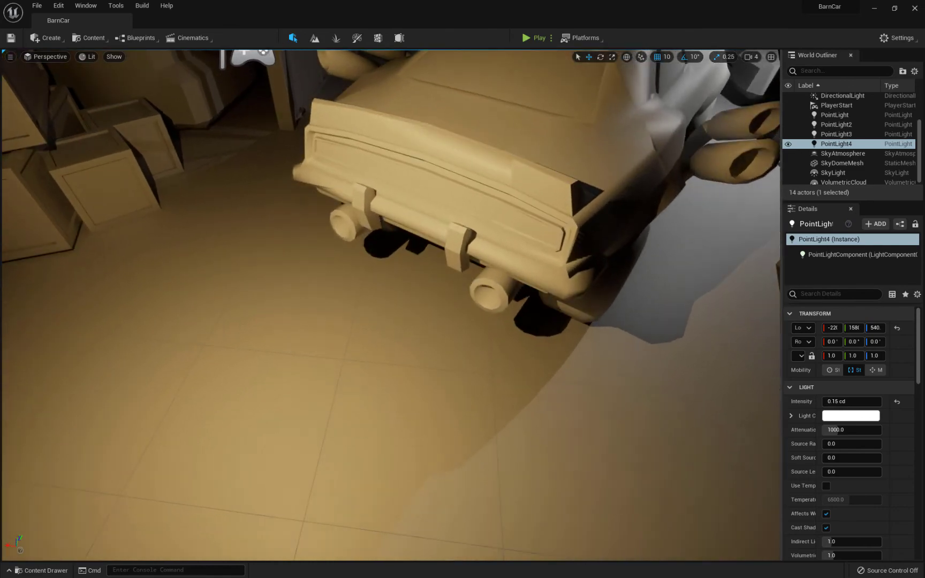